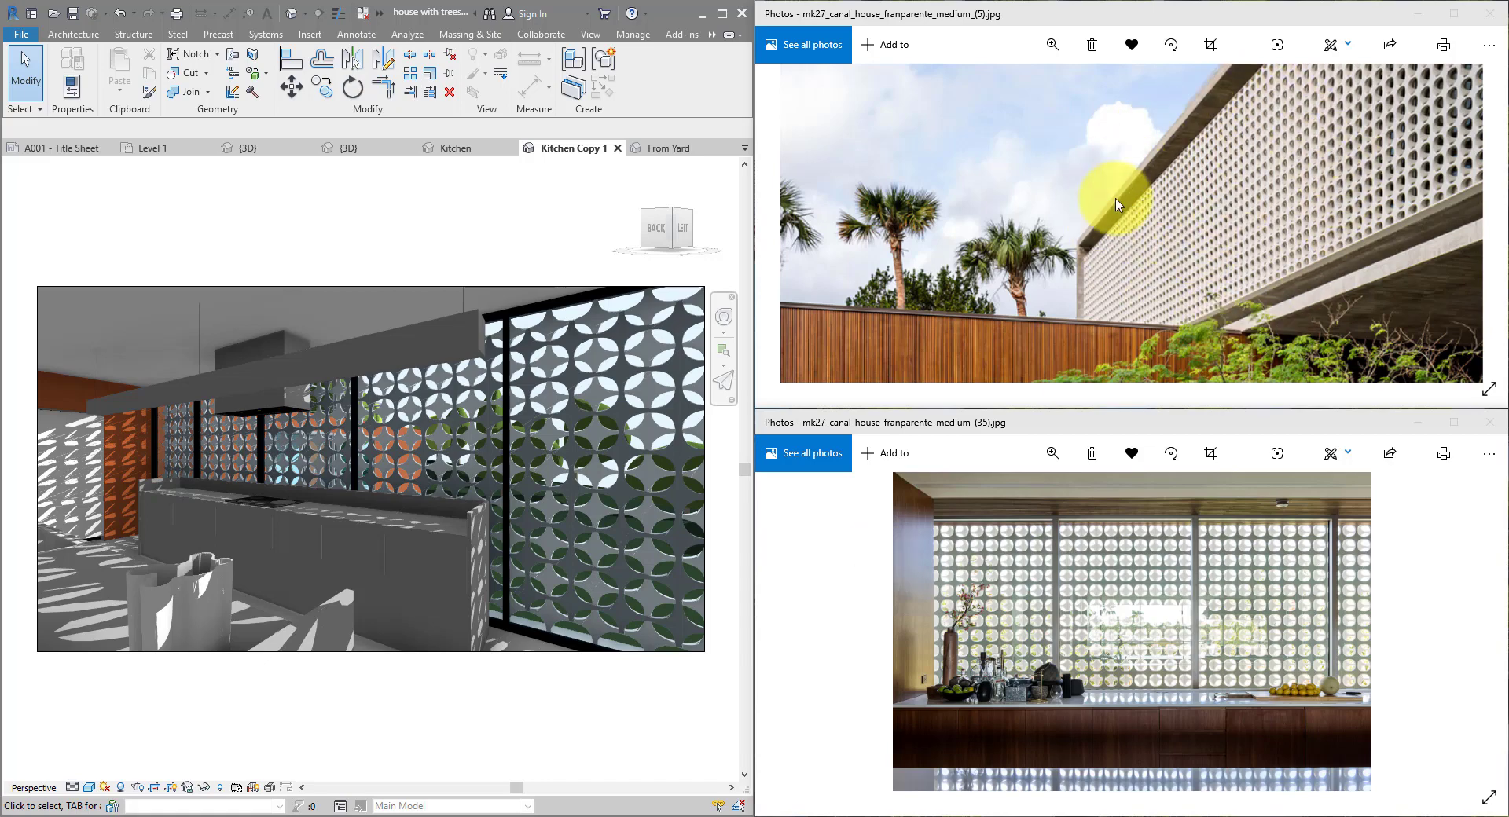
# - Examine the canal house reference photos, looking closely at the perforated lattice facade from outside, from the kitchen and in close-up
pyautogui.click(1278, 219)
pyautogui.scroll(-3, 1273, 213)
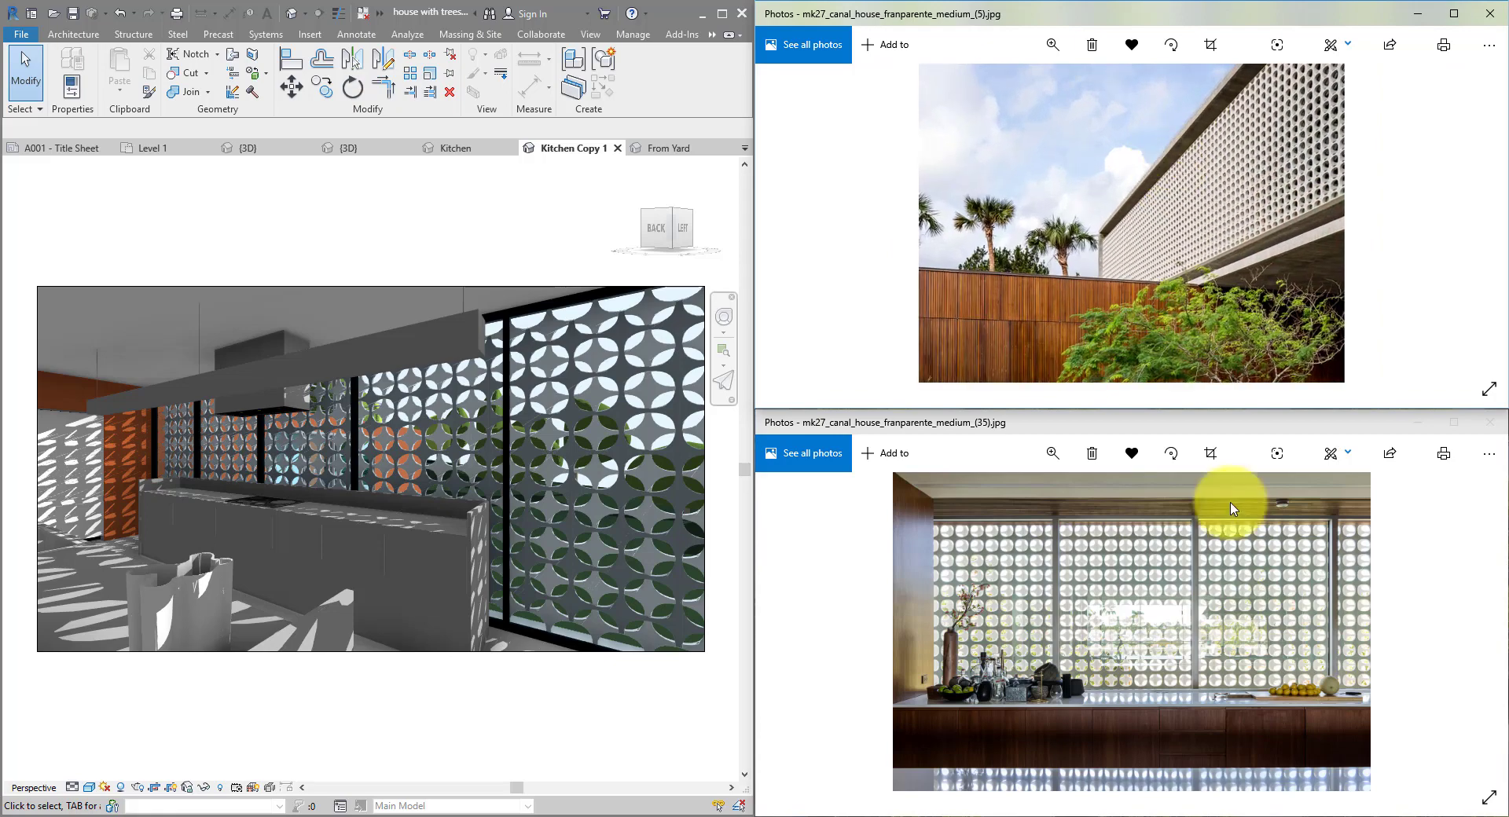
pyautogui.doubleClick(1185, 625)
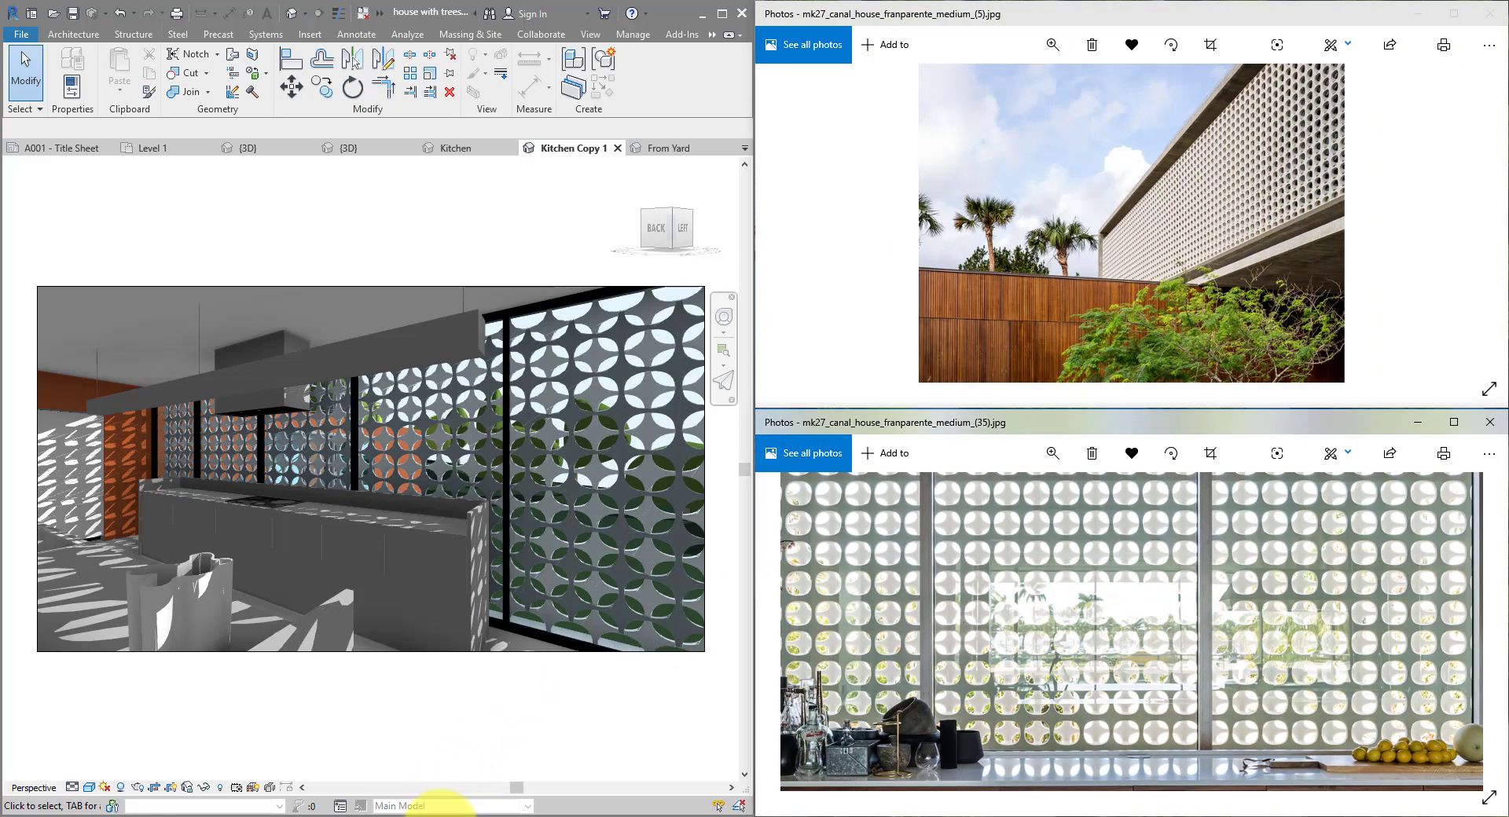
pyautogui.click(432, 814)
pyautogui.click(703, 774)
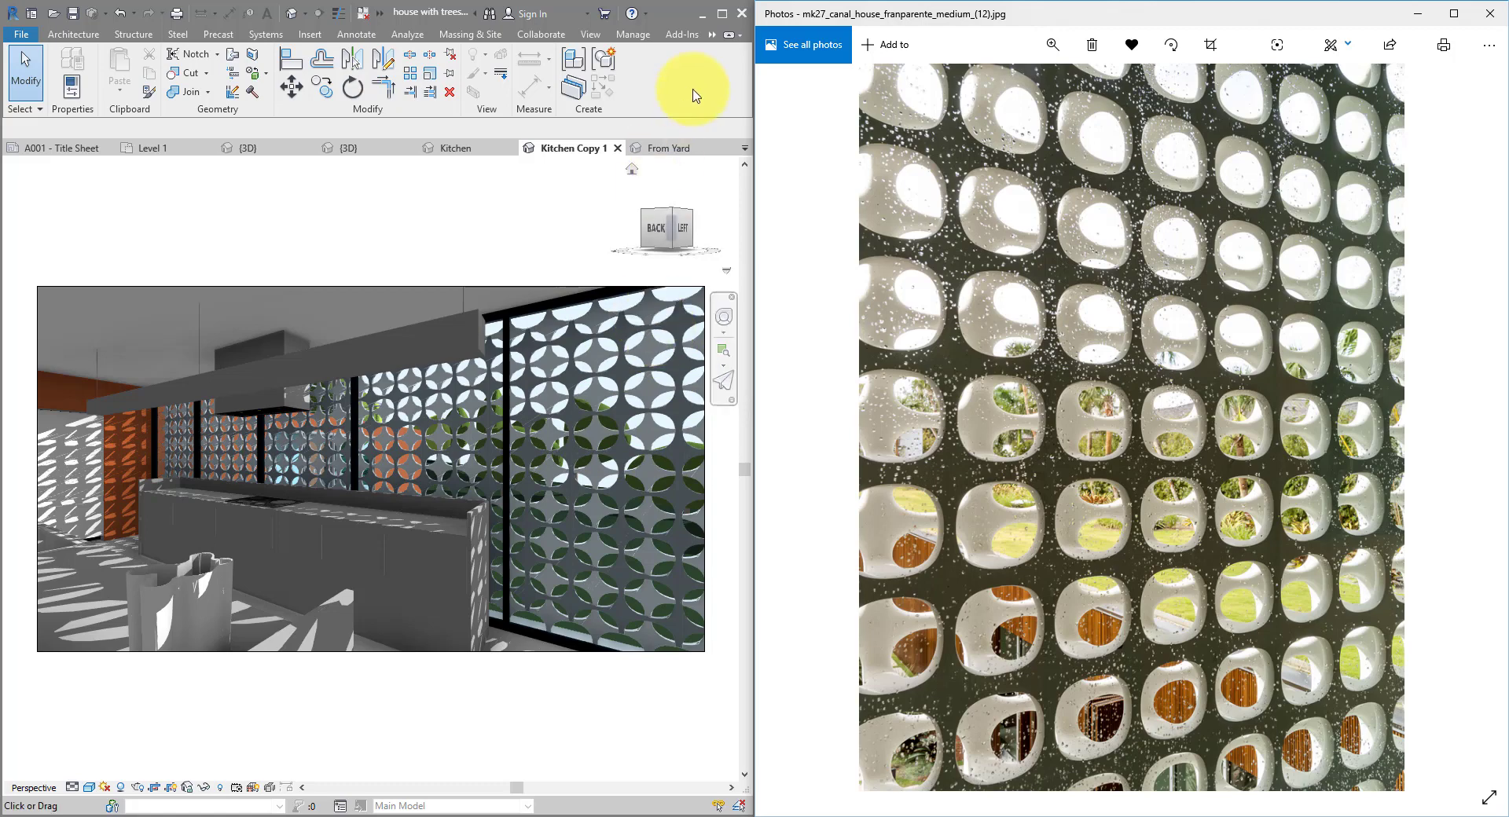
# - Return to Revit in a maximized window and select the outer lattice mass on the facade in the default 3D view
pyautogui.click(722, 14)
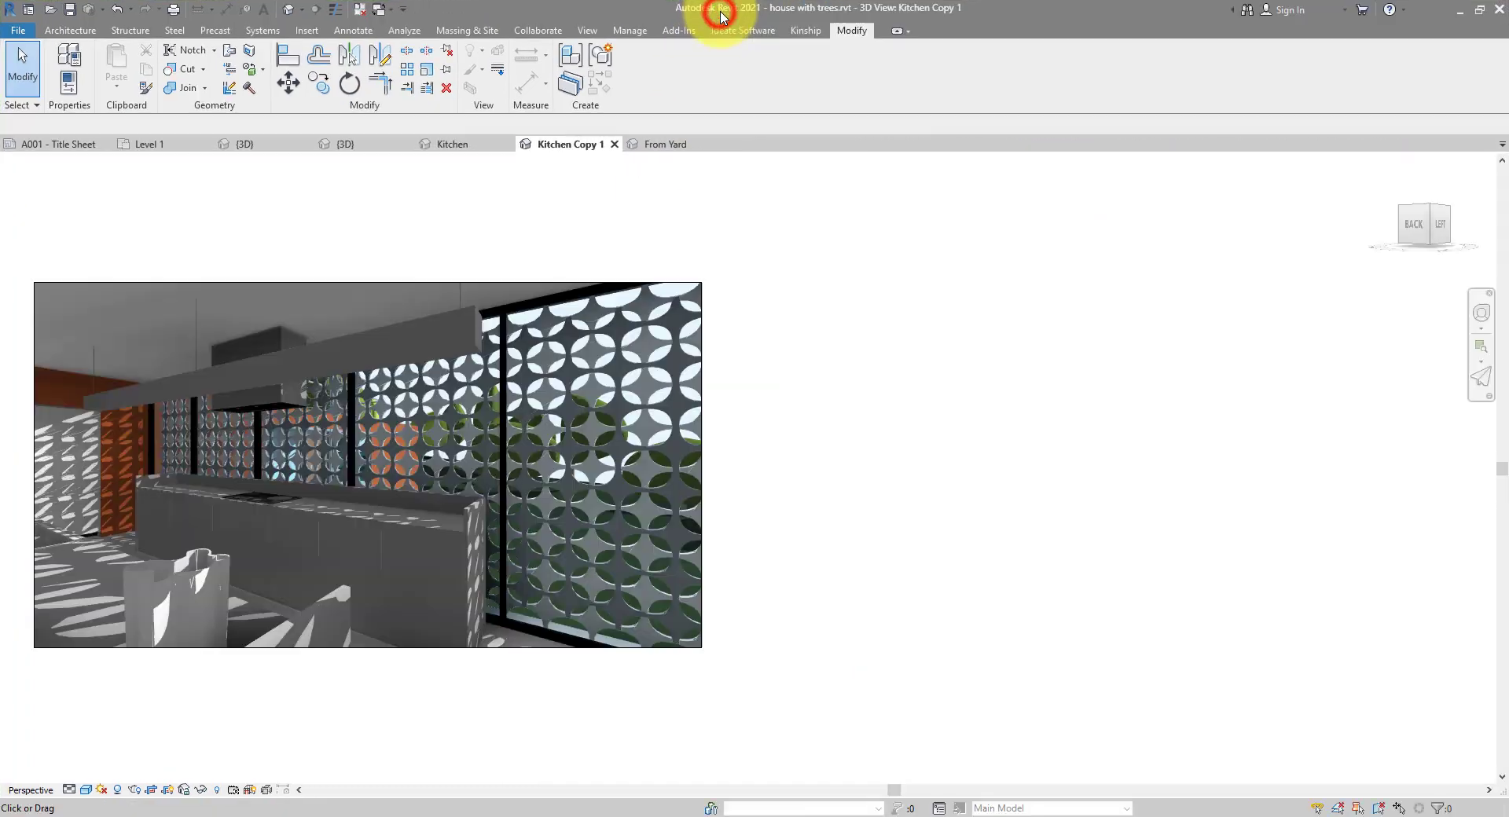
pyautogui.click(285, 9)
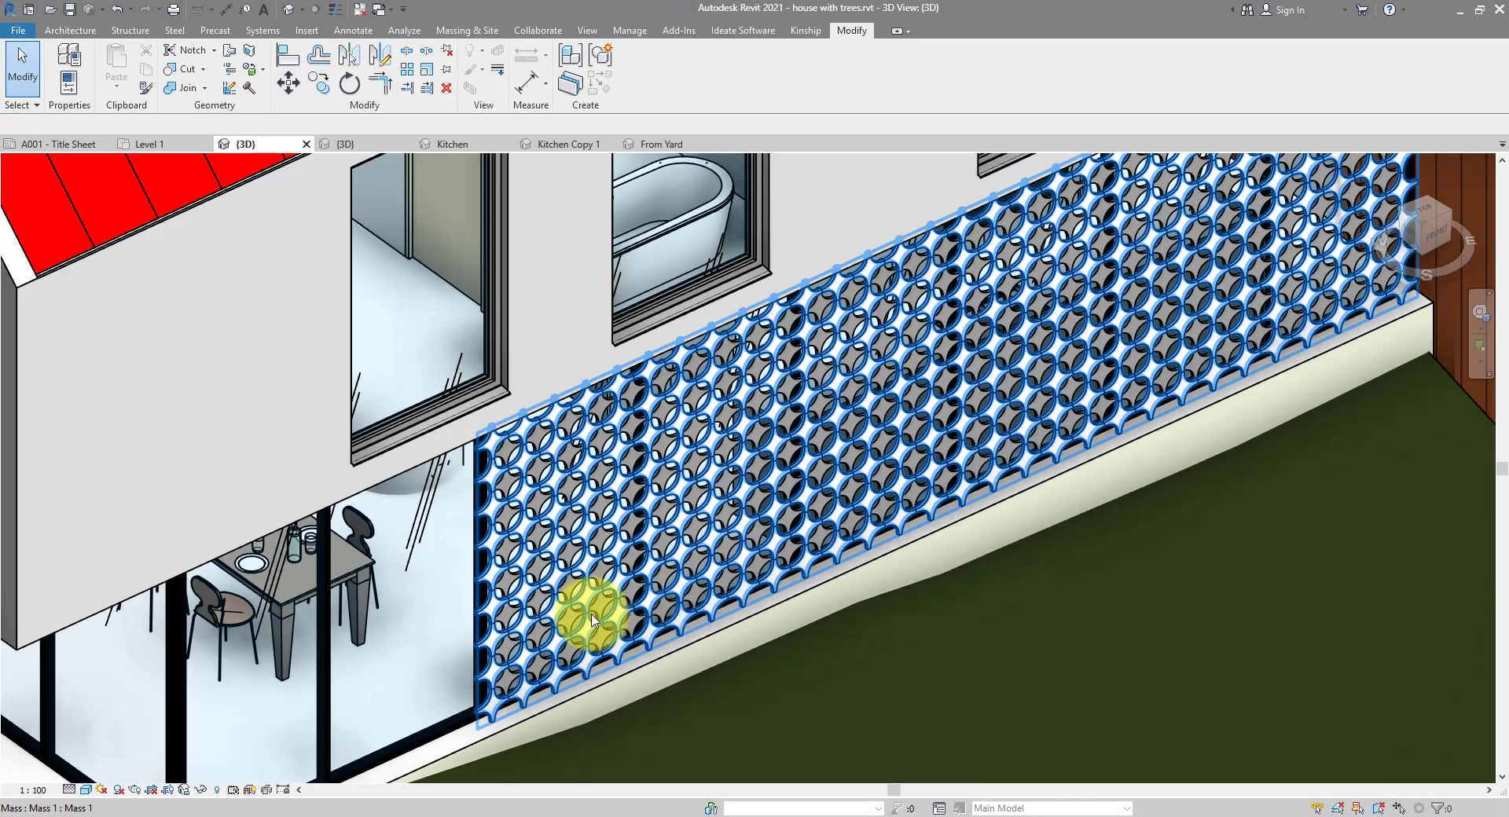
pyautogui.click(591, 620)
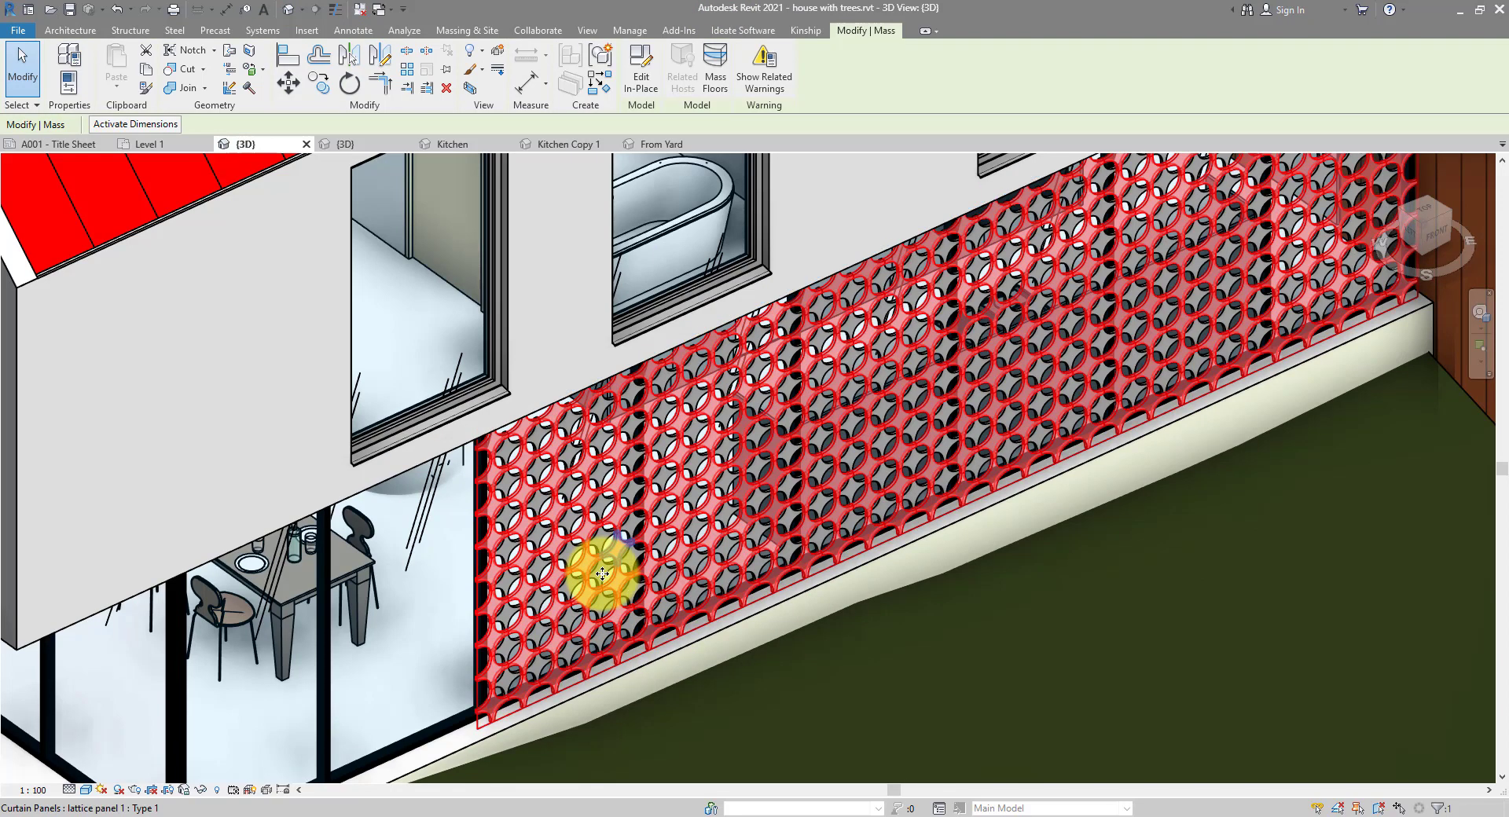
pyautogui.press('Tab')
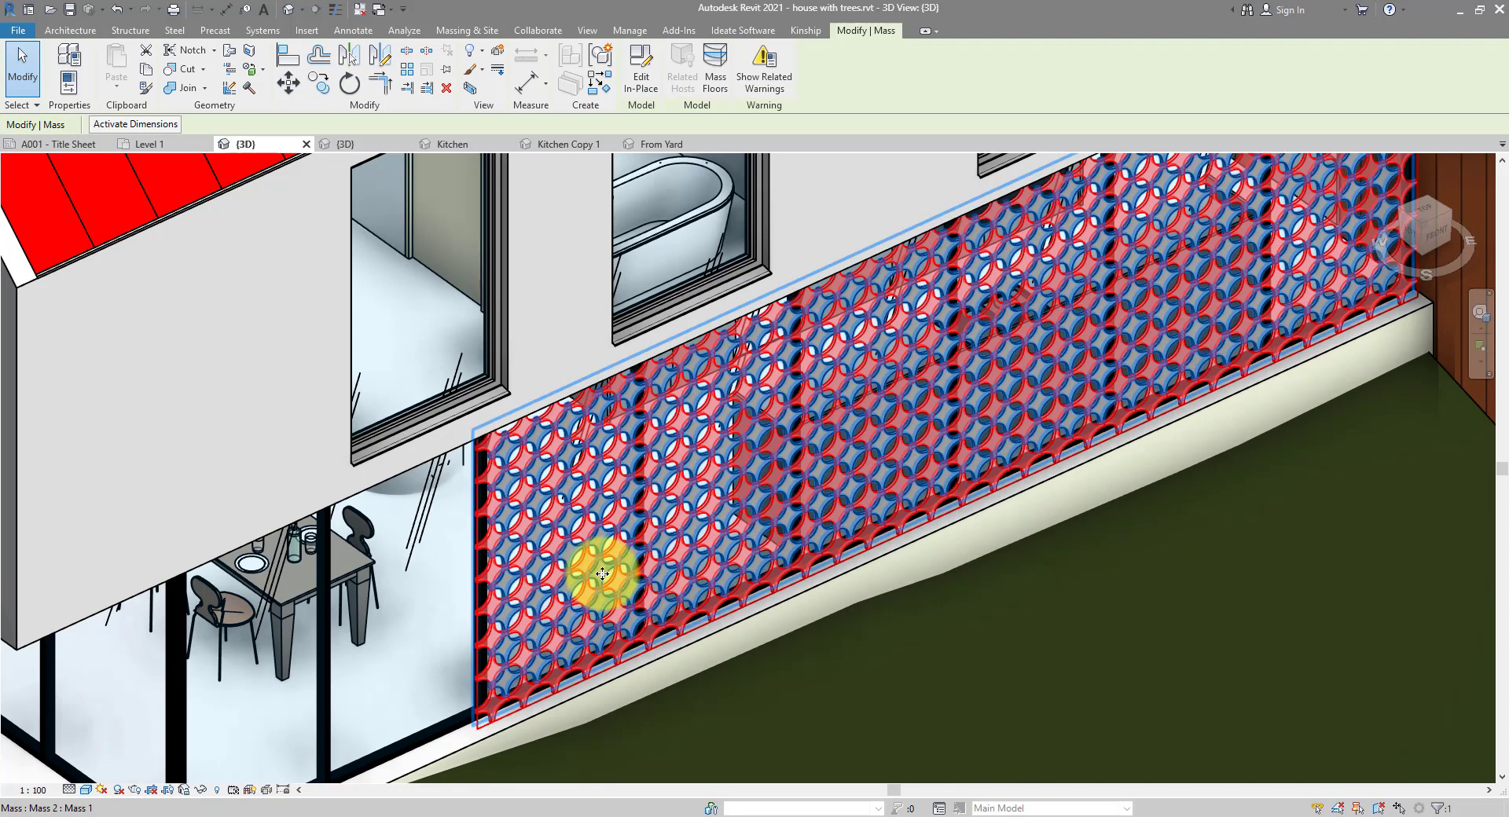
pyautogui.click(602, 574)
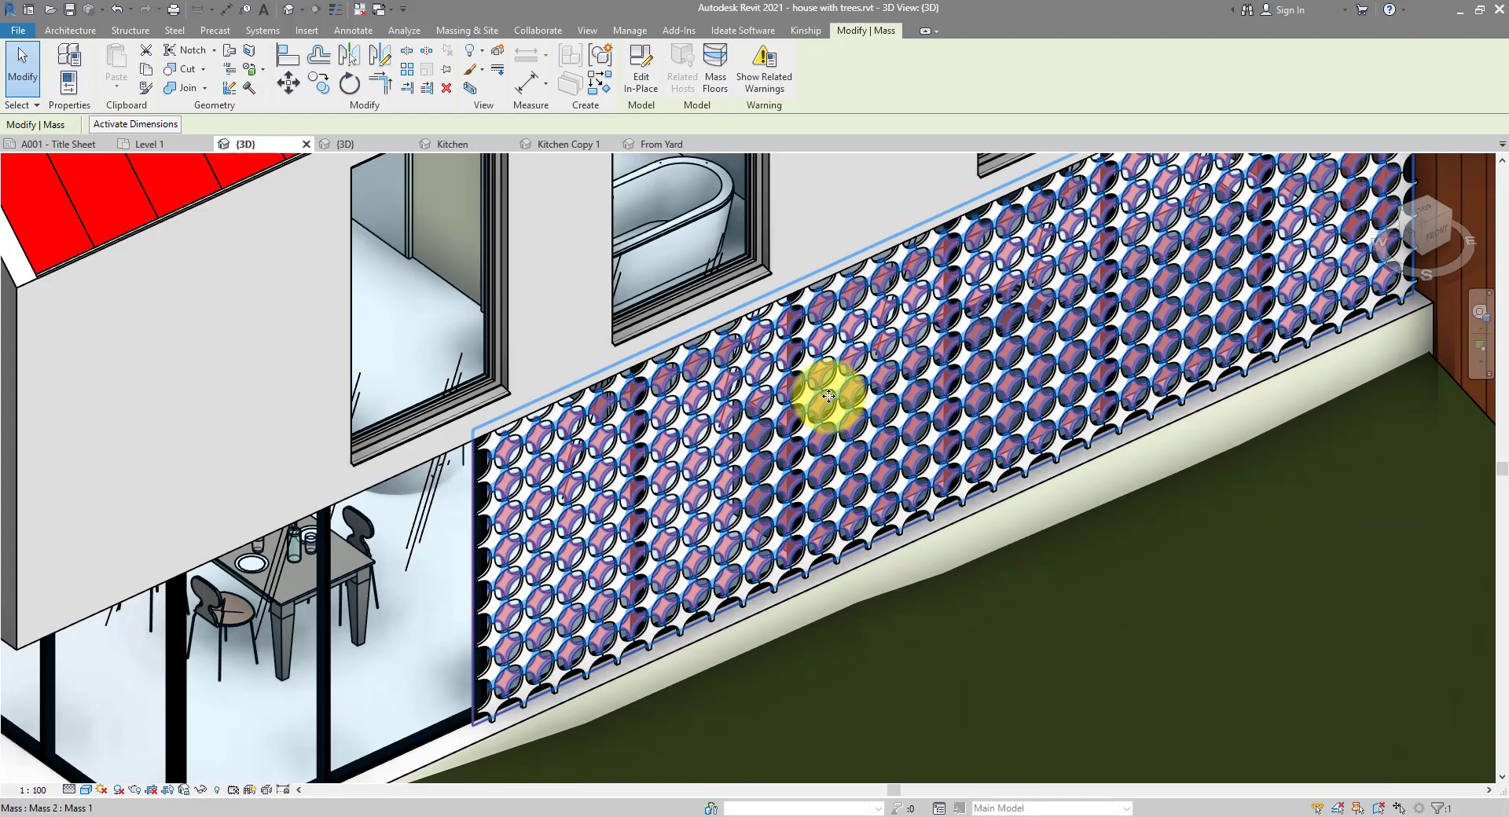
pyautogui.press('Tab')
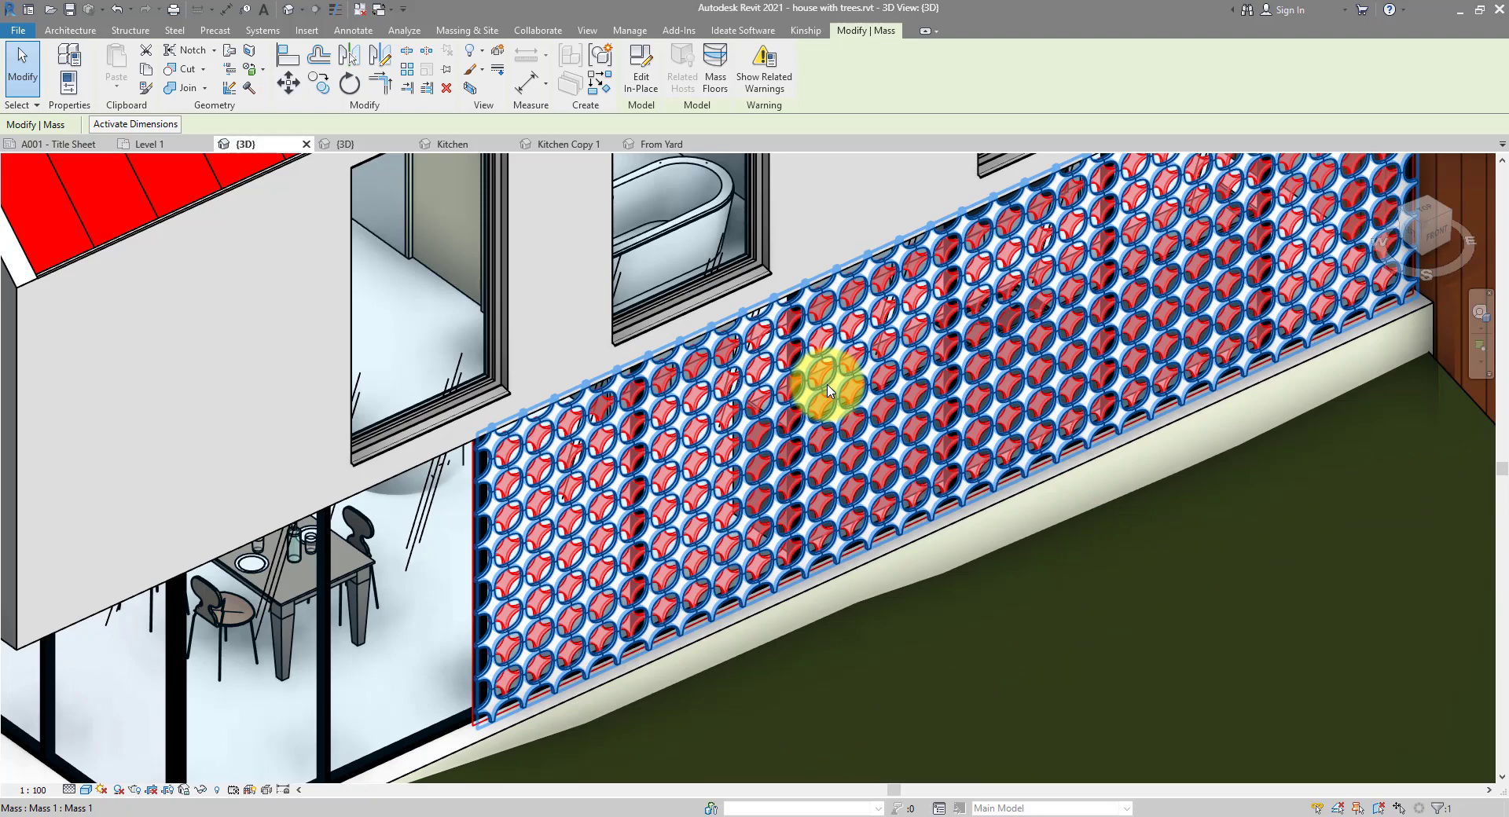
pyautogui.click(826, 384)
# - Edit the lattice mass in place and set its divided surface's U grid and V grid distances to 500
pyautogui.click(655, 92)
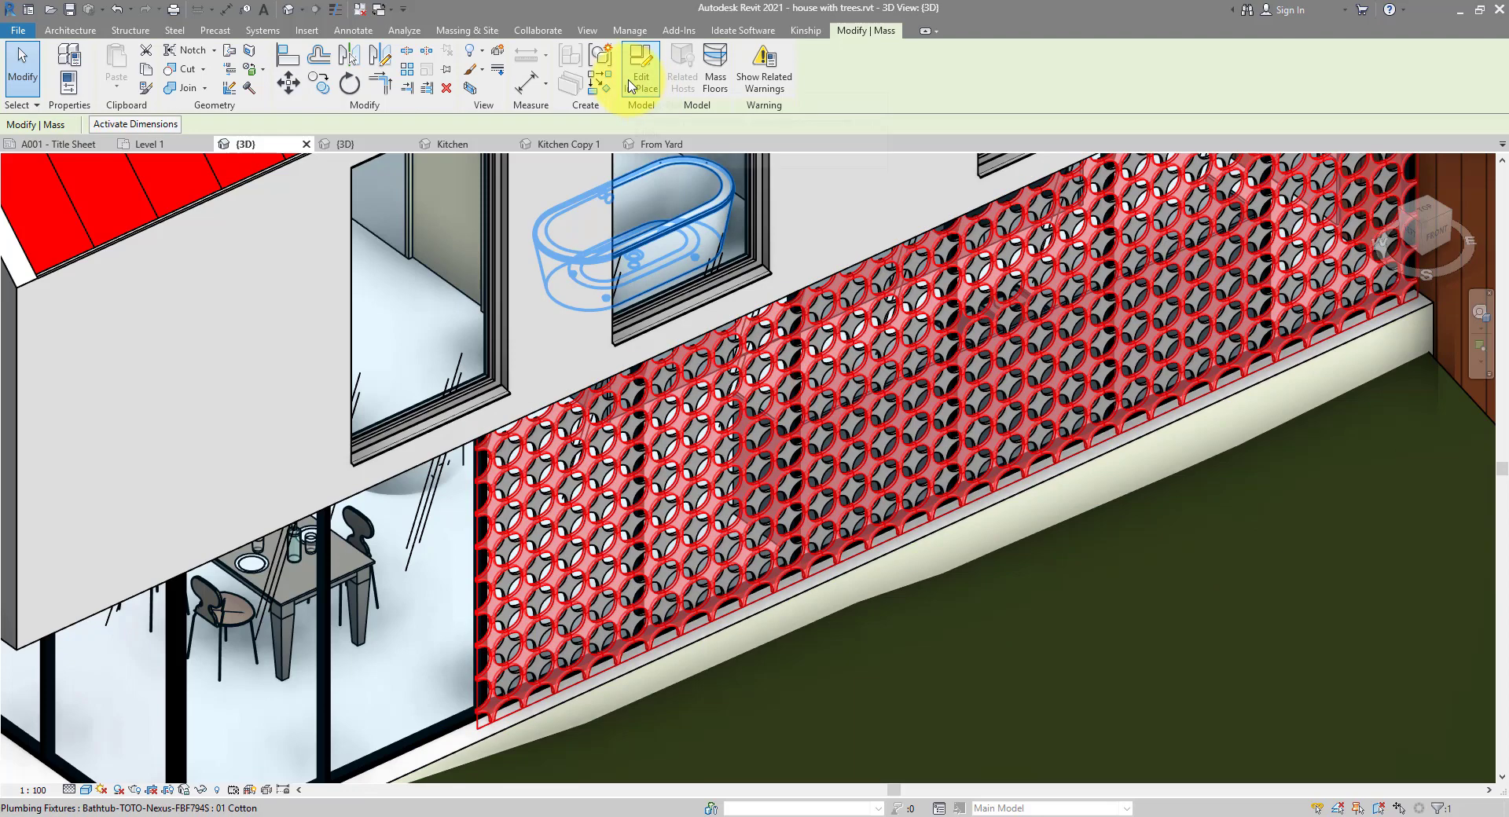
pyautogui.click(635, 82)
pyautogui.click(857, 289)
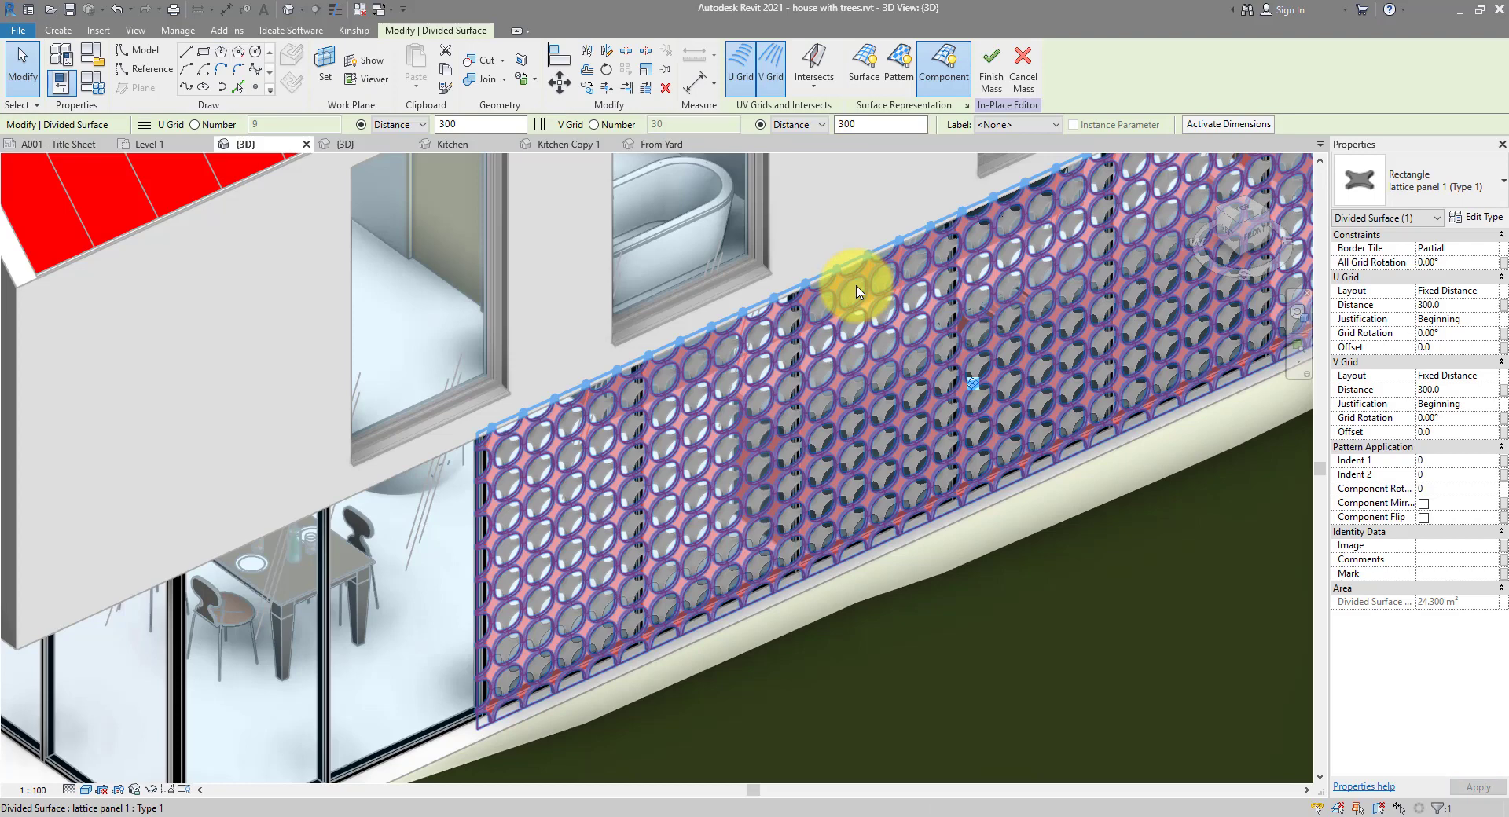
pyautogui.click(1460, 305)
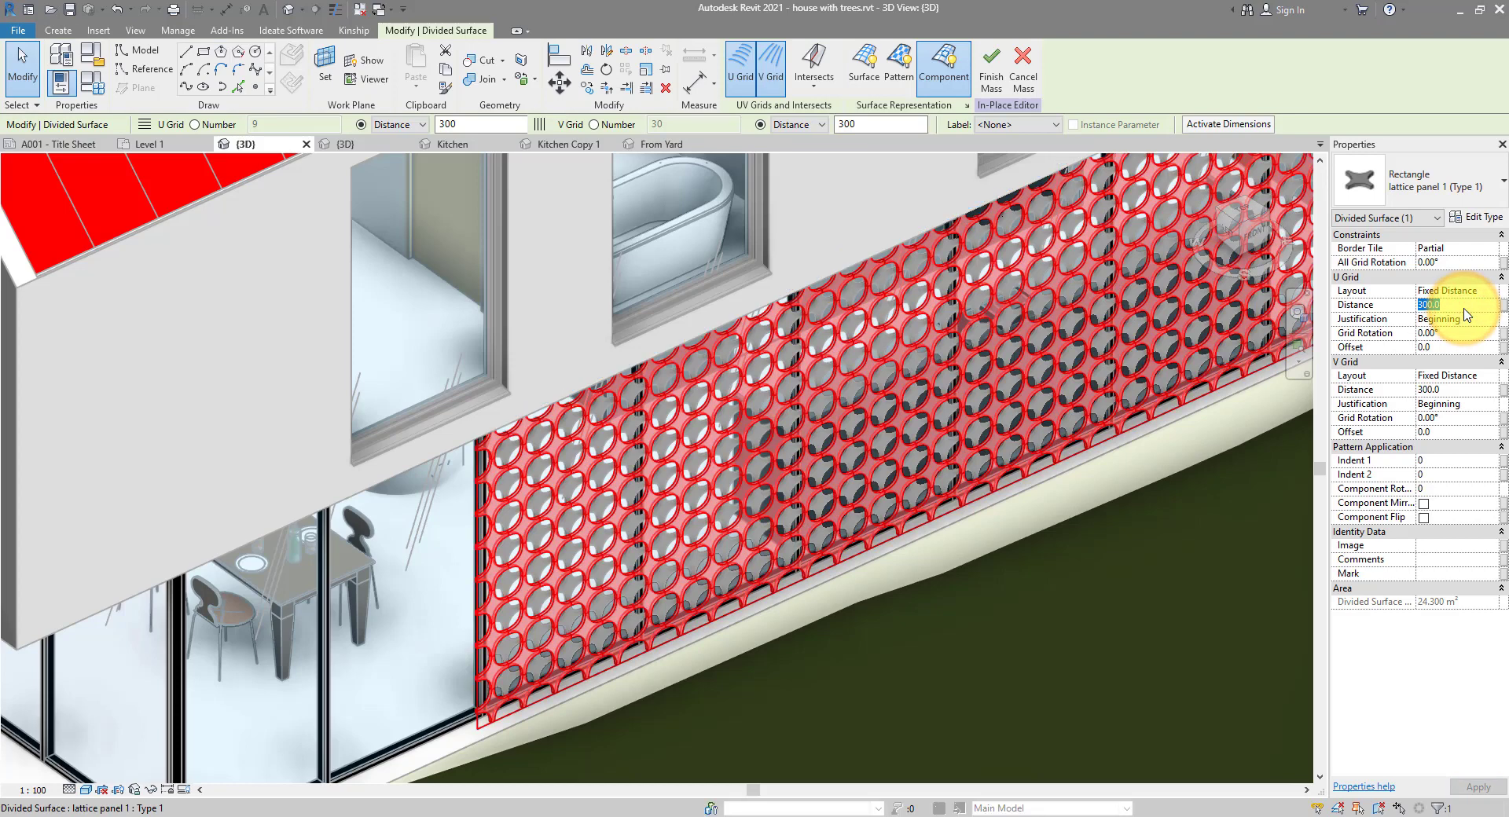
pyautogui.click(1458, 390)
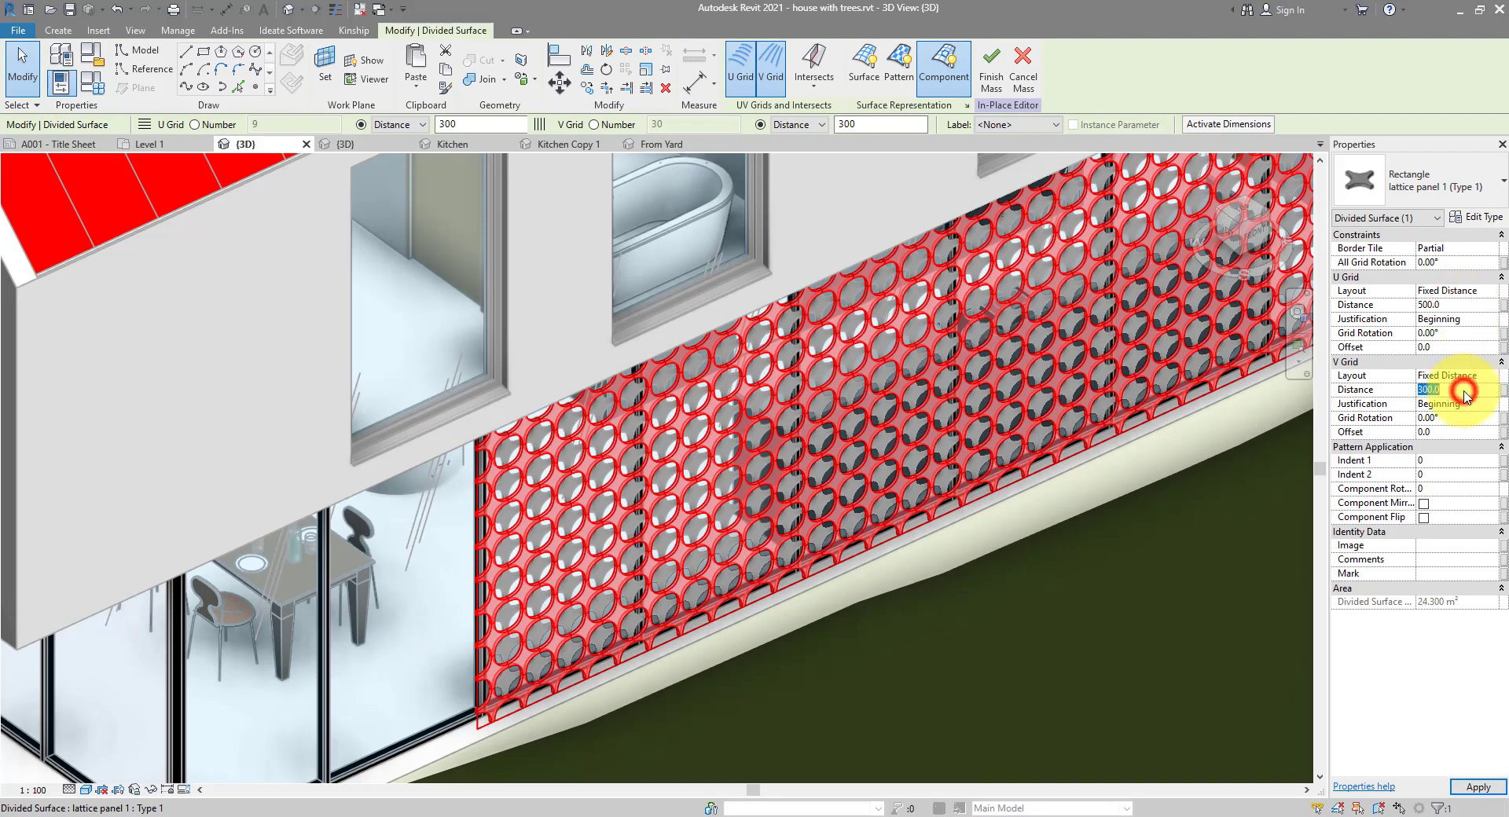
pyautogui.write('500')
pyautogui.press('Return')
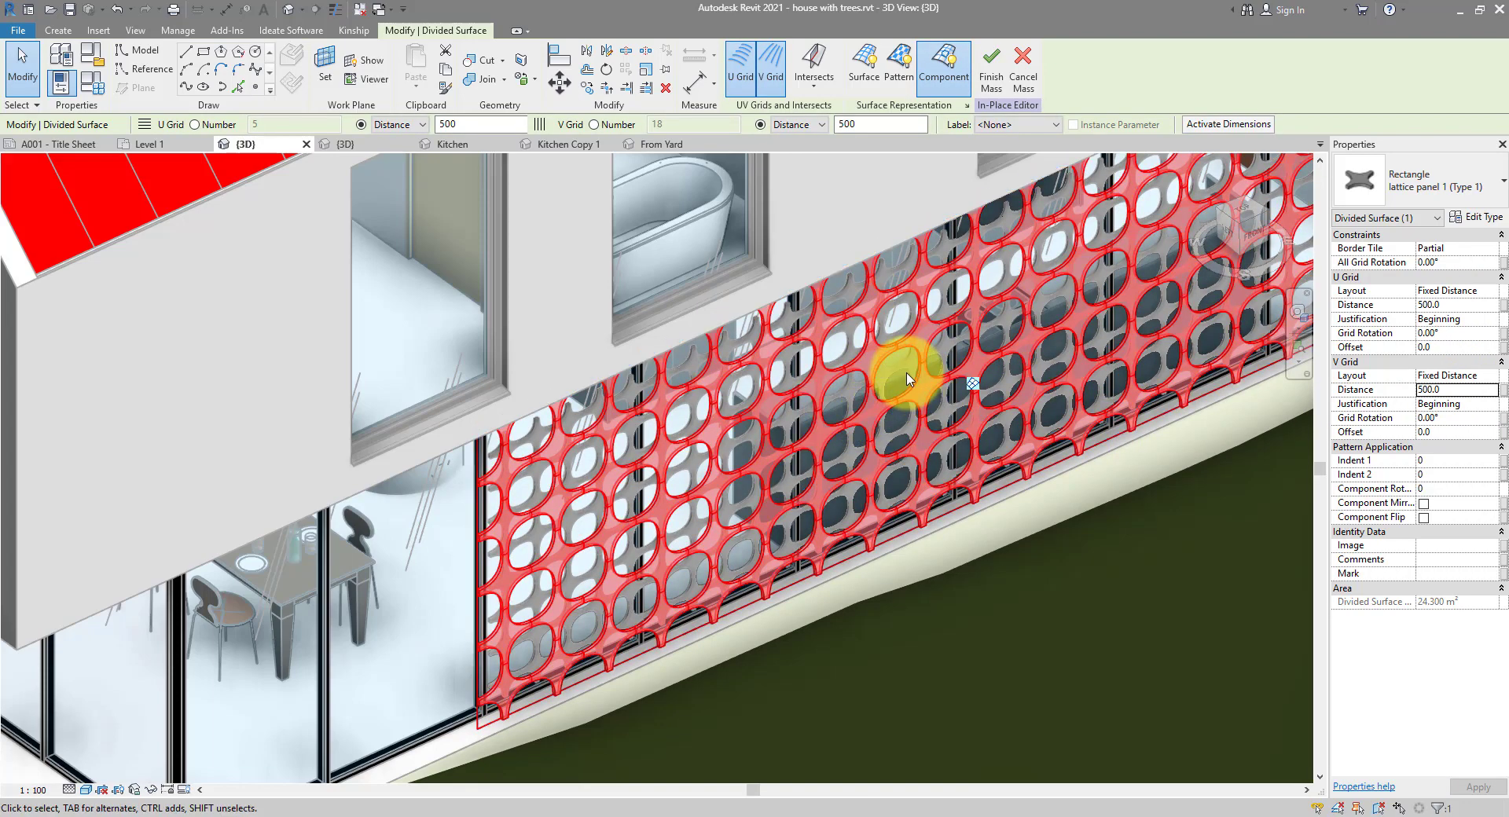
# - Select a single lattice panel on the divided surface and apply a Param1 value of 0.3 to its type
pyautogui.scroll(3, 907, 377)
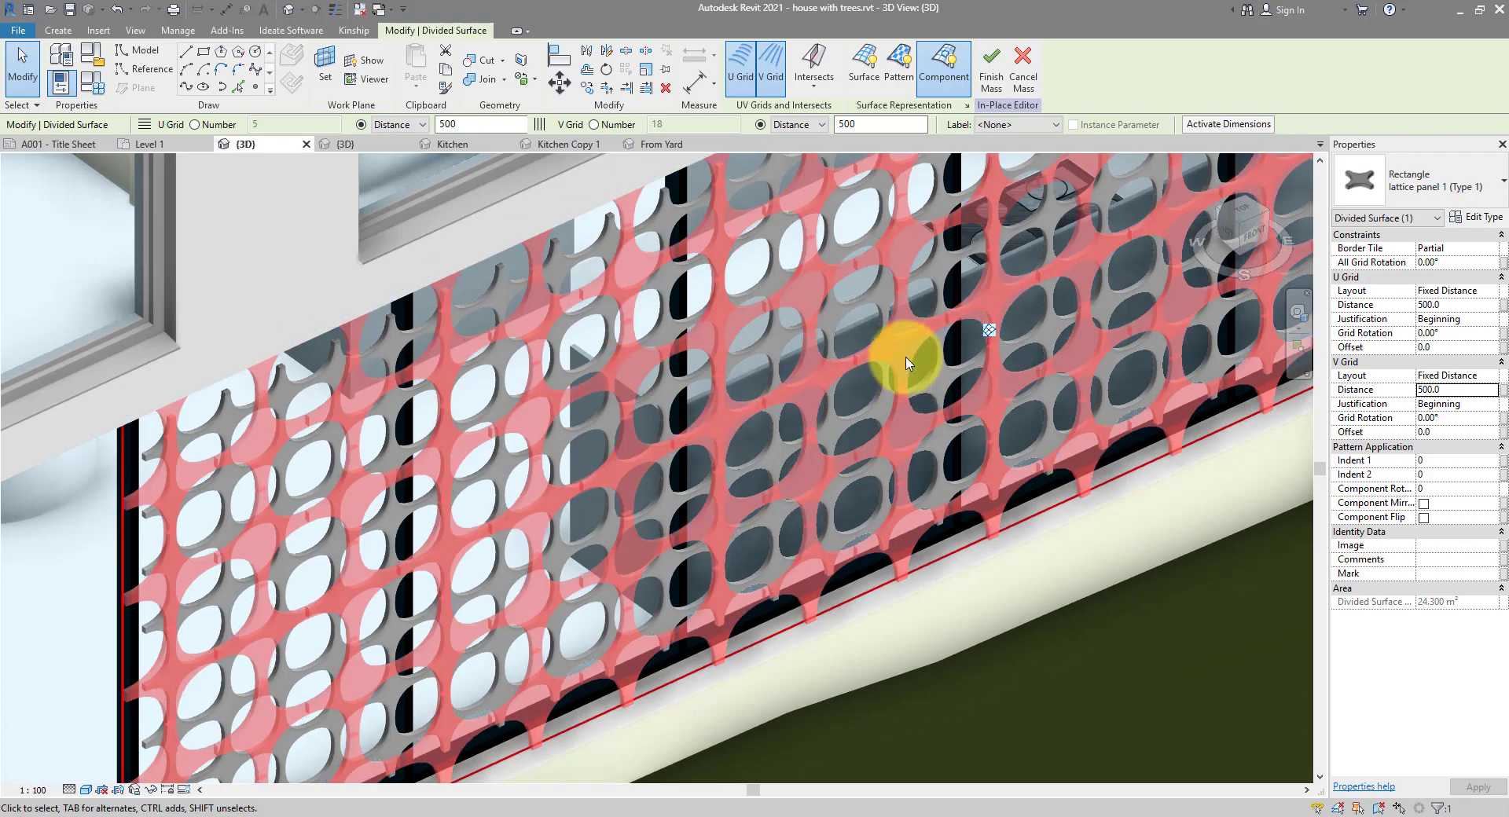
pyautogui.press('Tab')
pyautogui.click(907, 362)
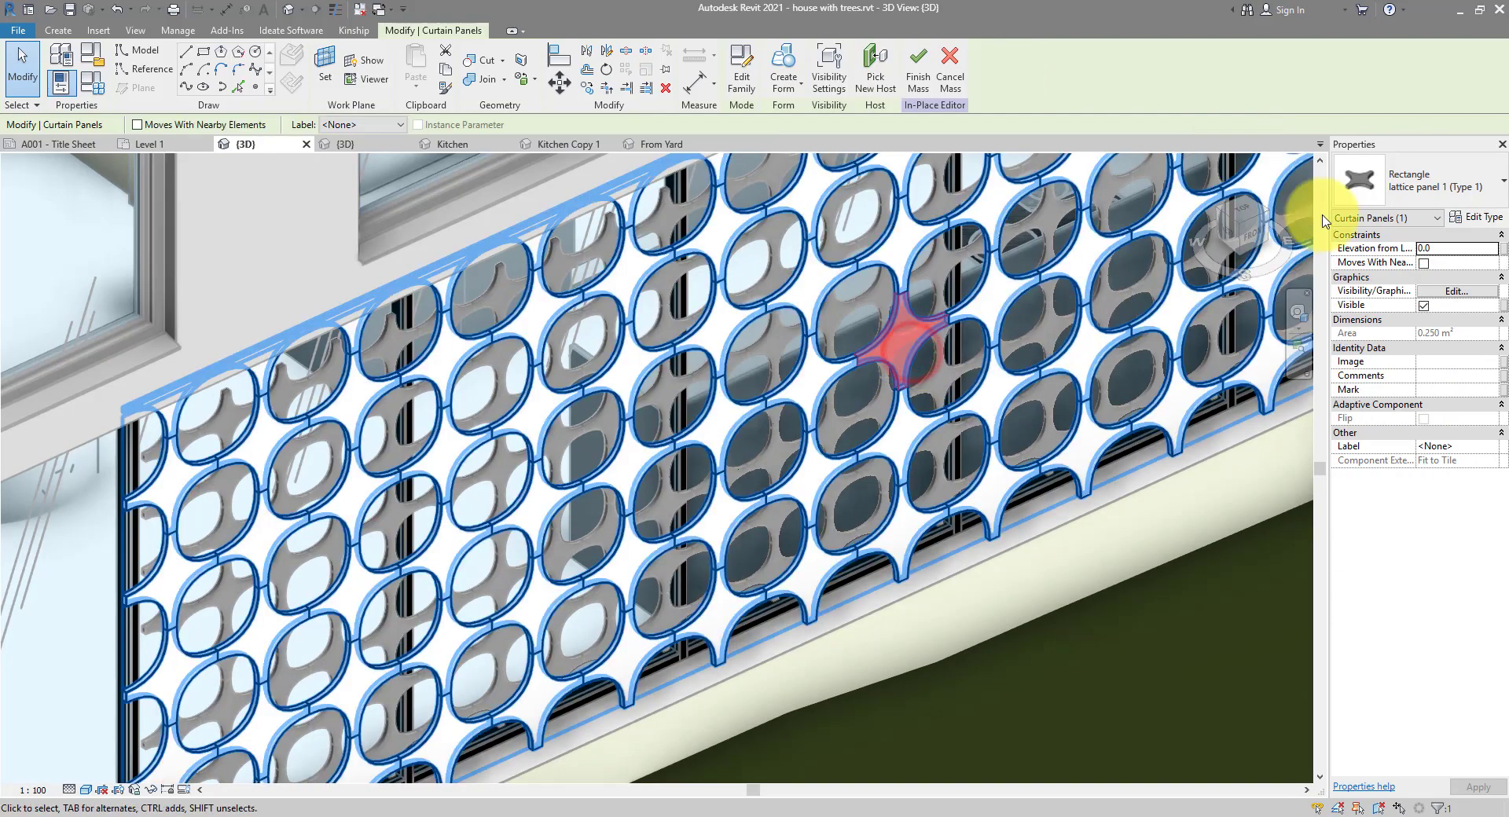
pyautogui.click(1476, 217)
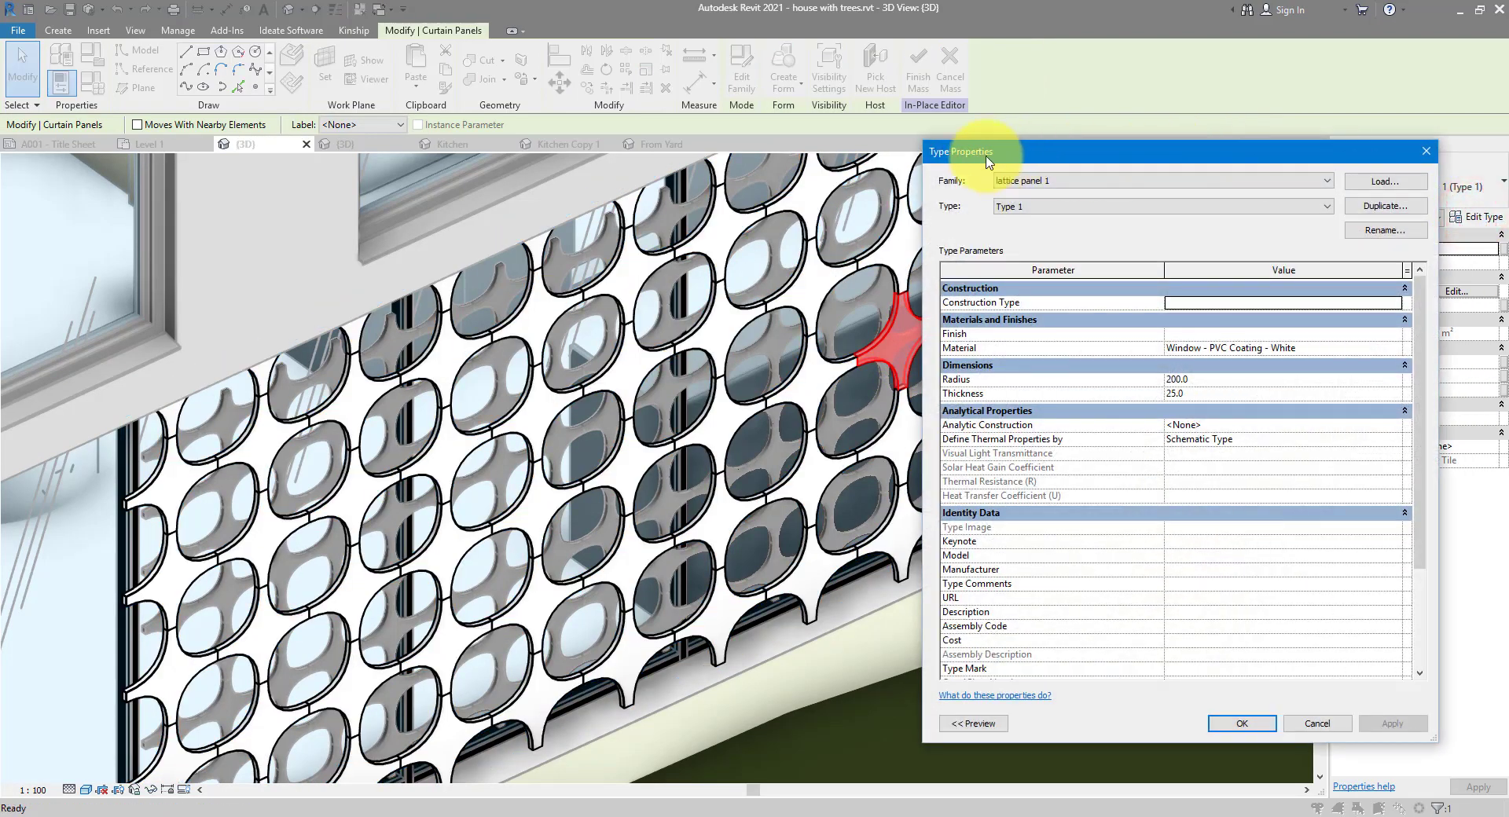
pyautogui.moveTo(921, 149); pyautogui.dragTo(1002, 150)
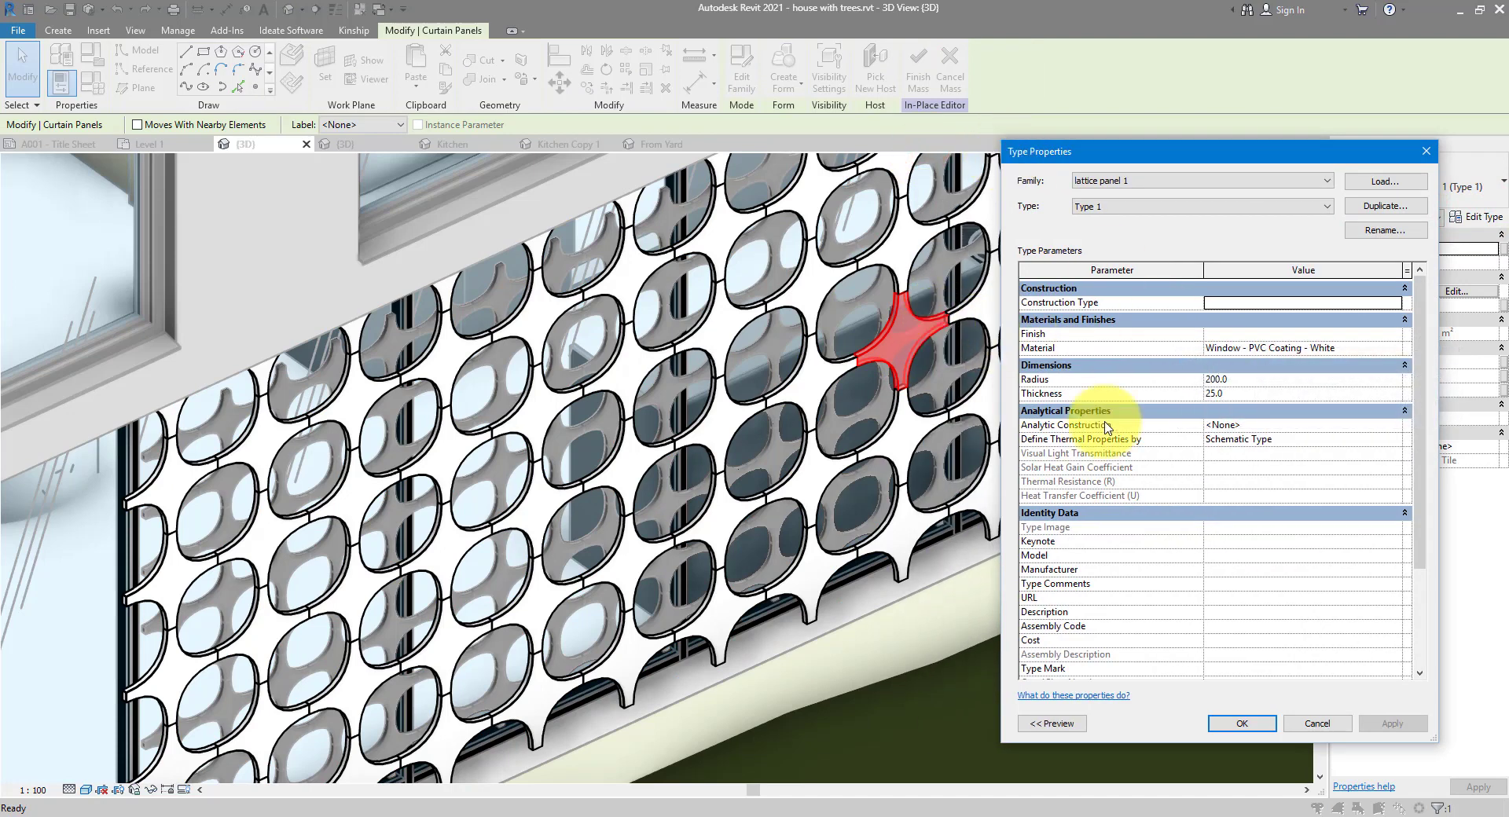
pyautogui.click(1419, 599)
pyautogui.click(1270, 633)
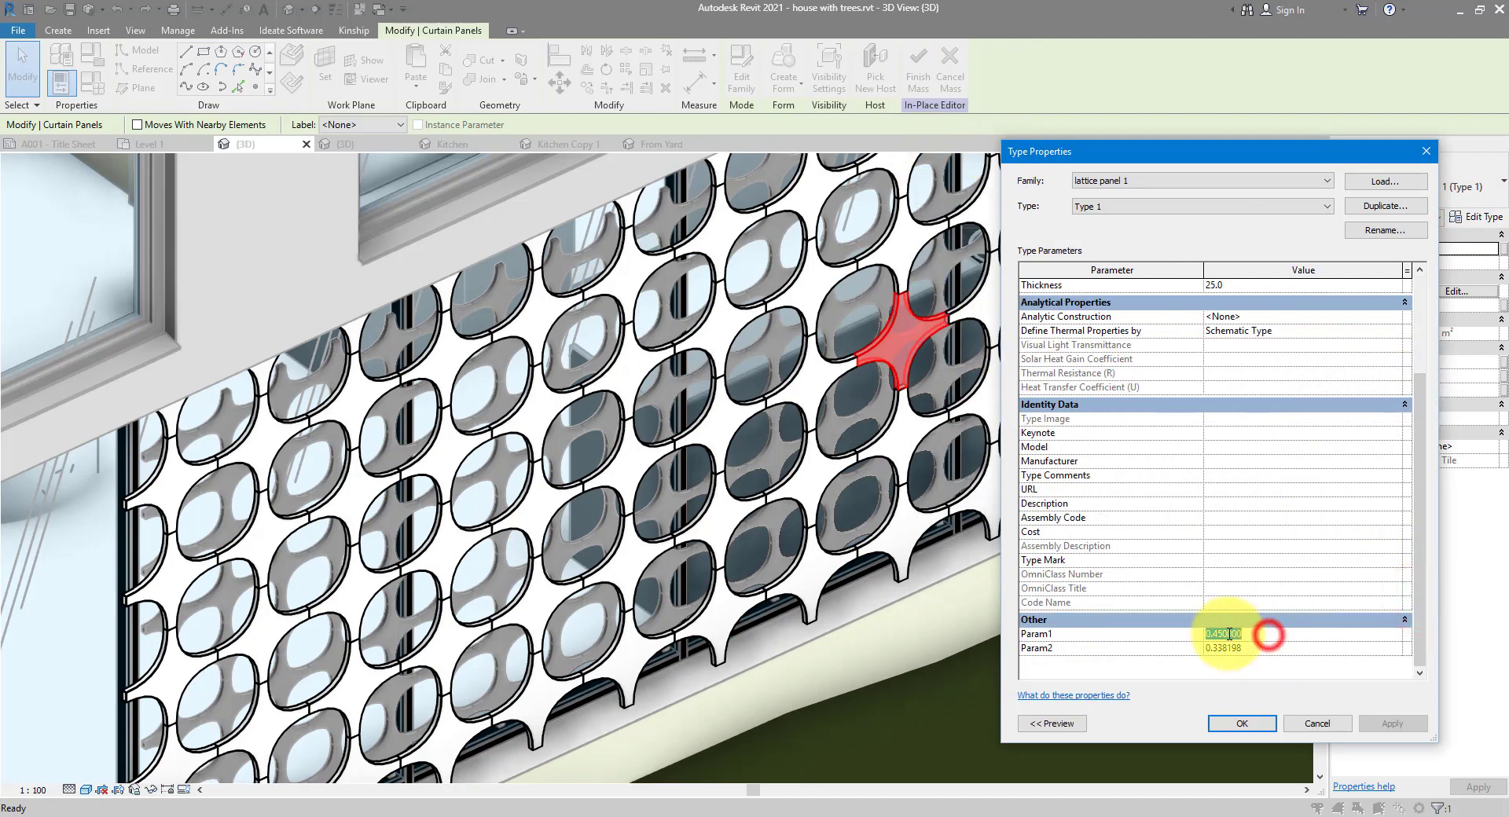
pyautogui.moveTo(1212, 634); pyautogui.dragTo(1276, 638)
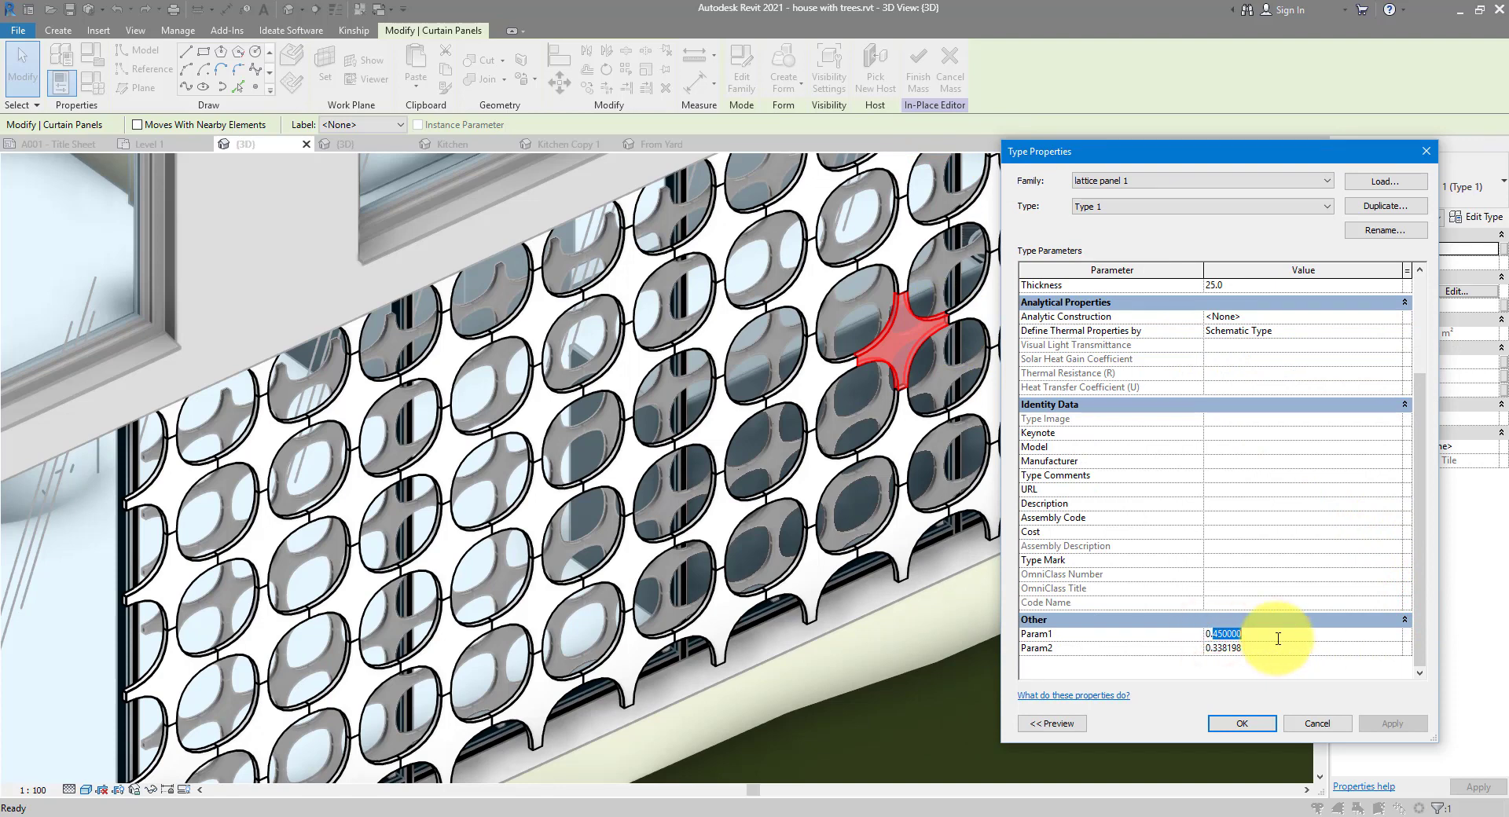
pyautogui.write('3')
pyautogui.press('Return')
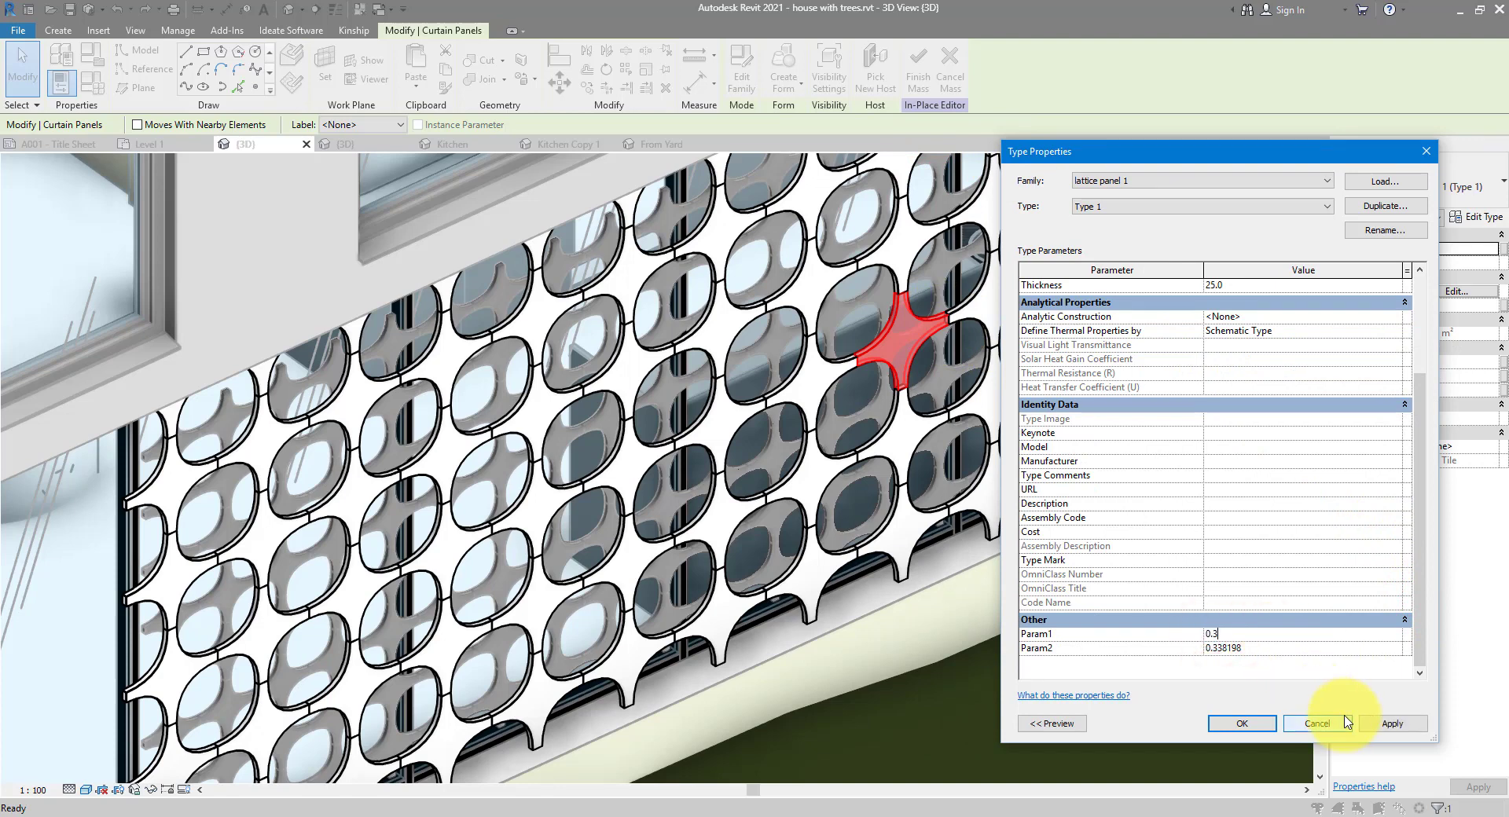
pyautogui.click(1379, 723)
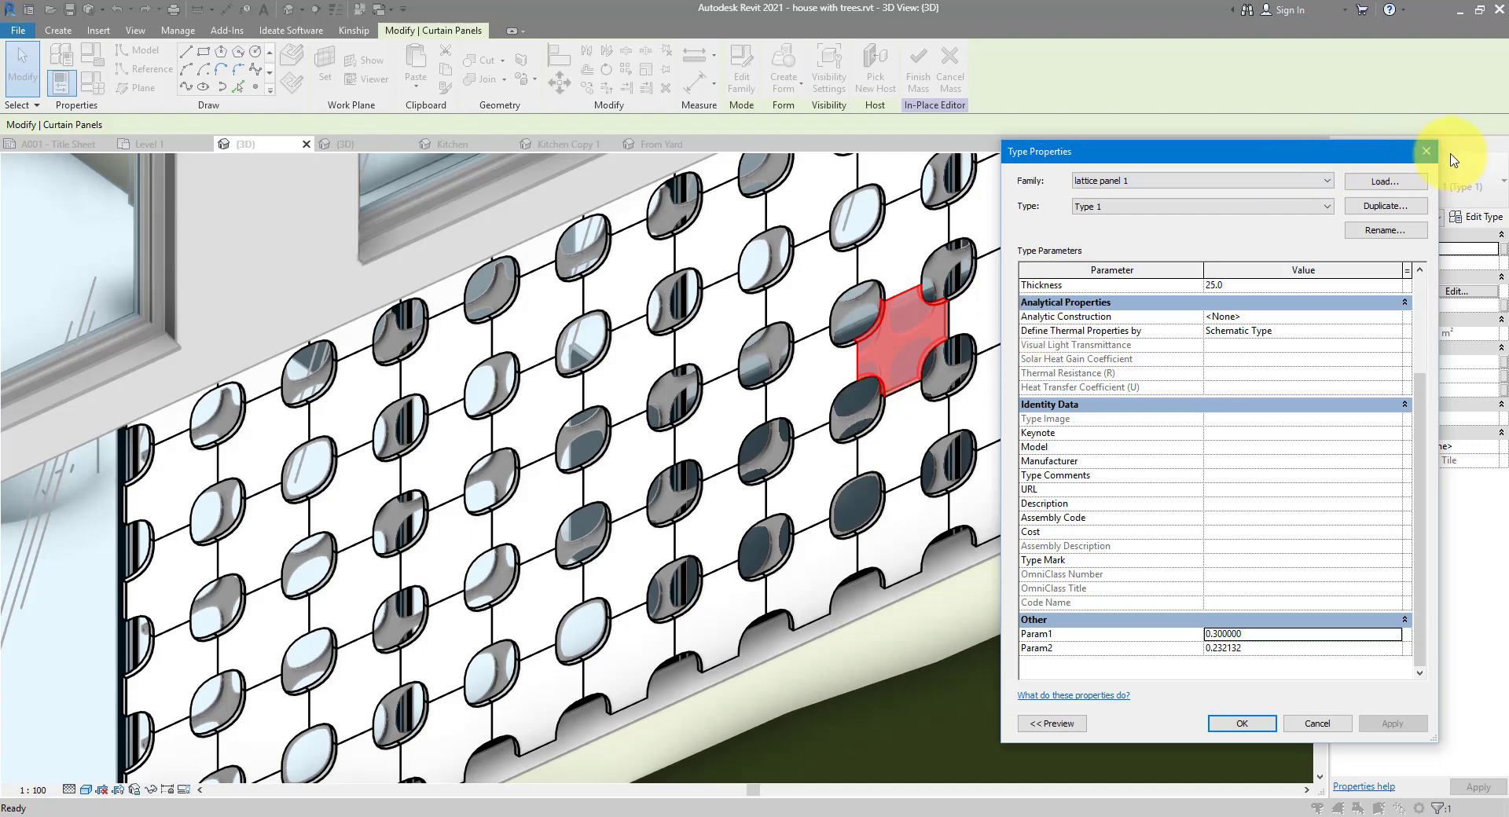
# - Close the panel's type properties and quit the in-place mass edit, discarding its changes
pyautogui.click(1426, 151)
pyautogui.click(951, 82)
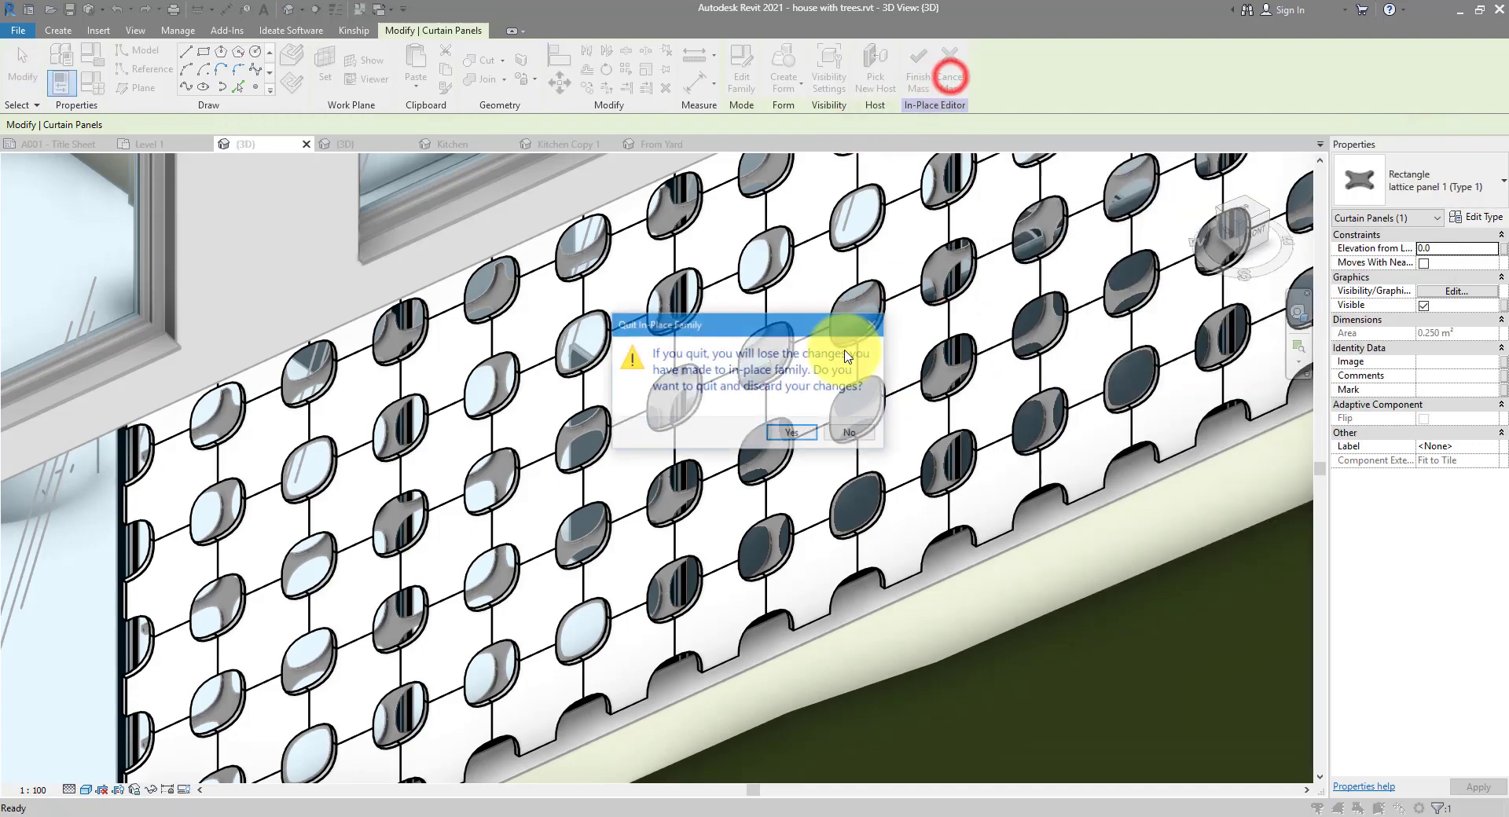
pyautogui.click(788, 436)
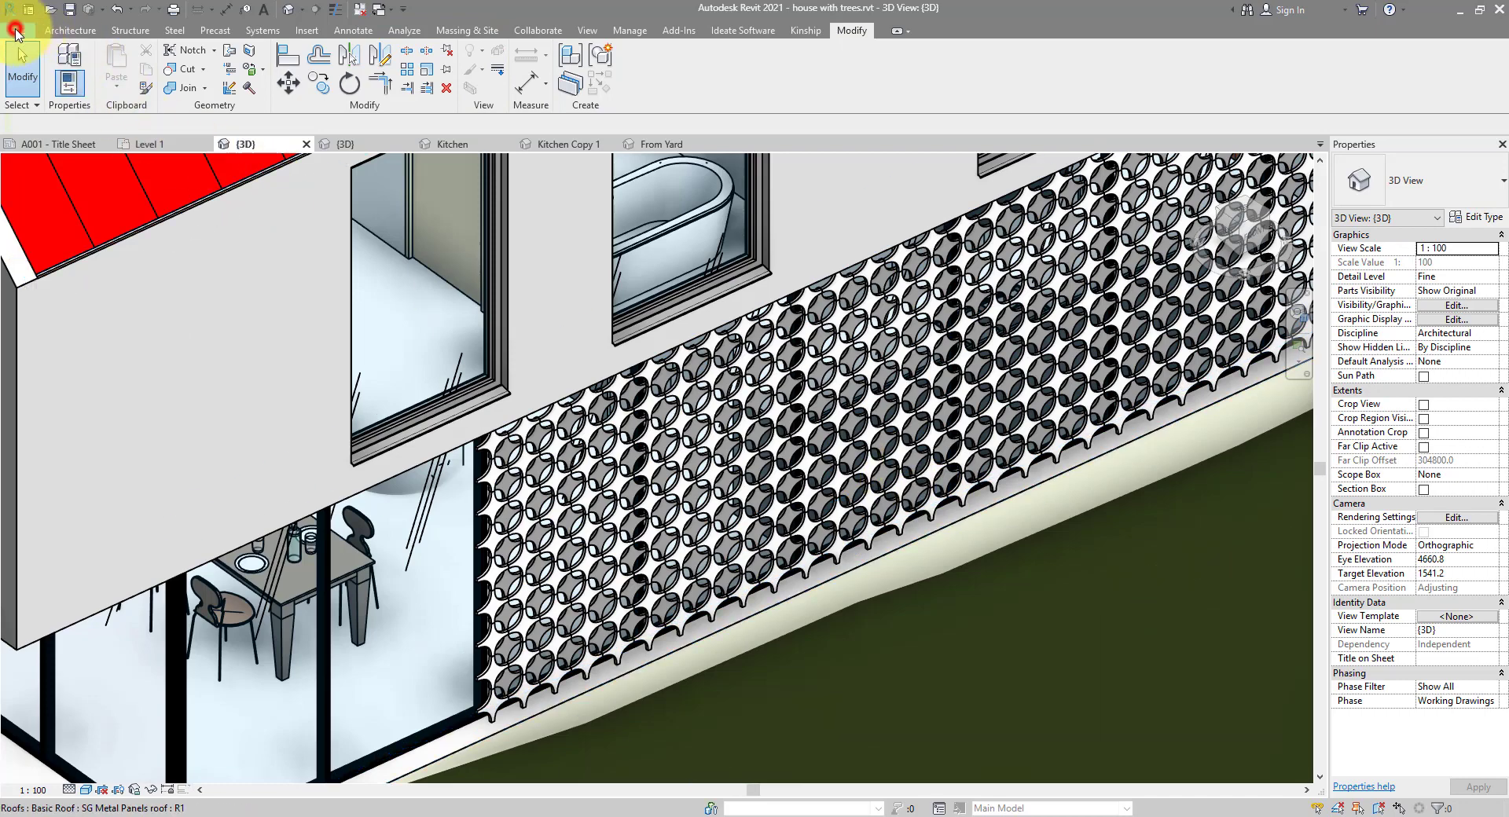
# - Create a new family from the Metric Curtain Panel Pattern Based.rft template
pyautogui.click(18, 30)
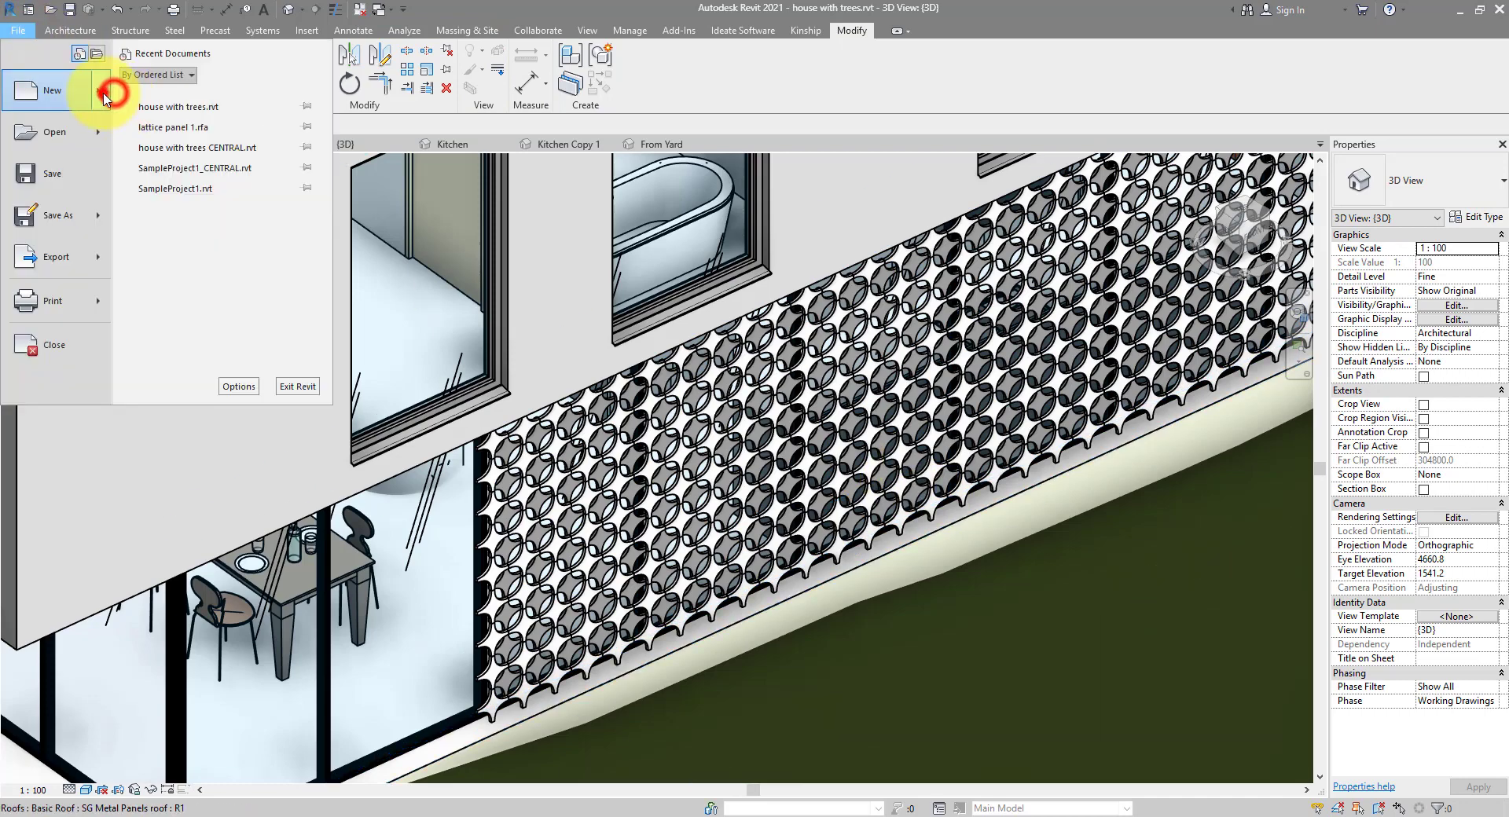
pyautogui.click(30, 87)
pyautogui.click(194, 141)
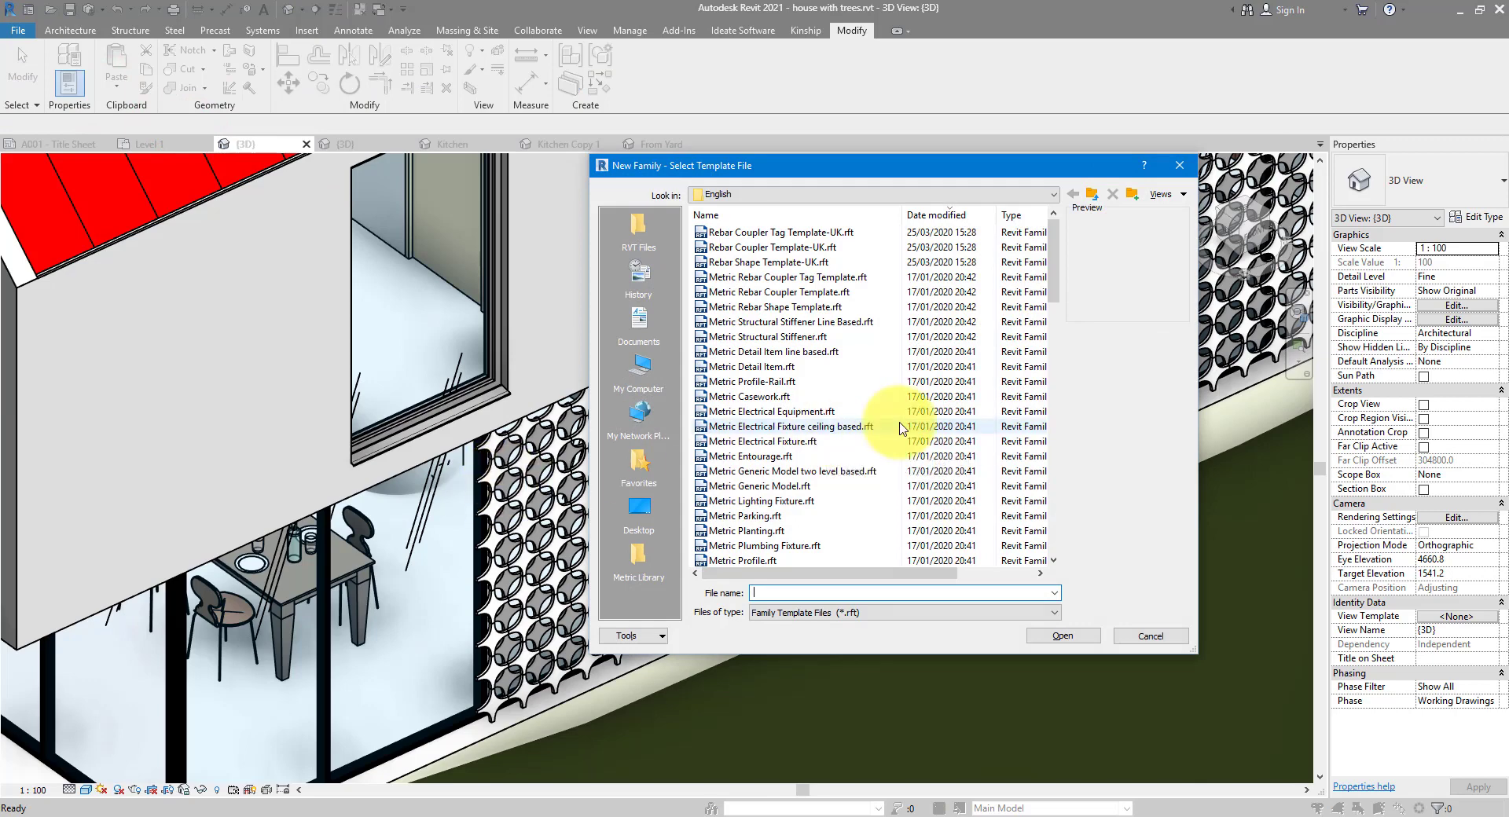
pyautogui.click(821, 214)
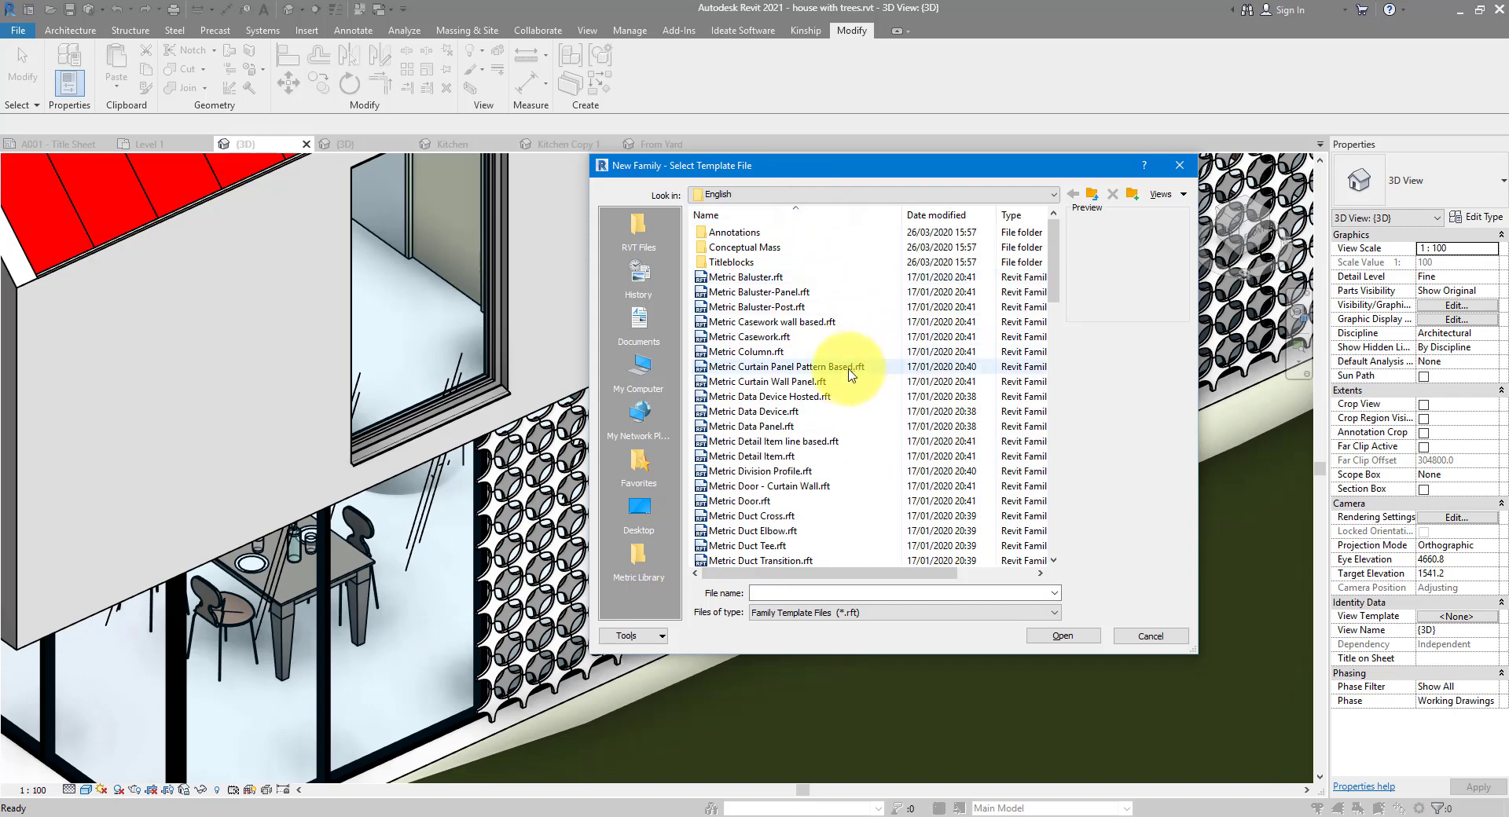
pyautogui.click(778, 364)
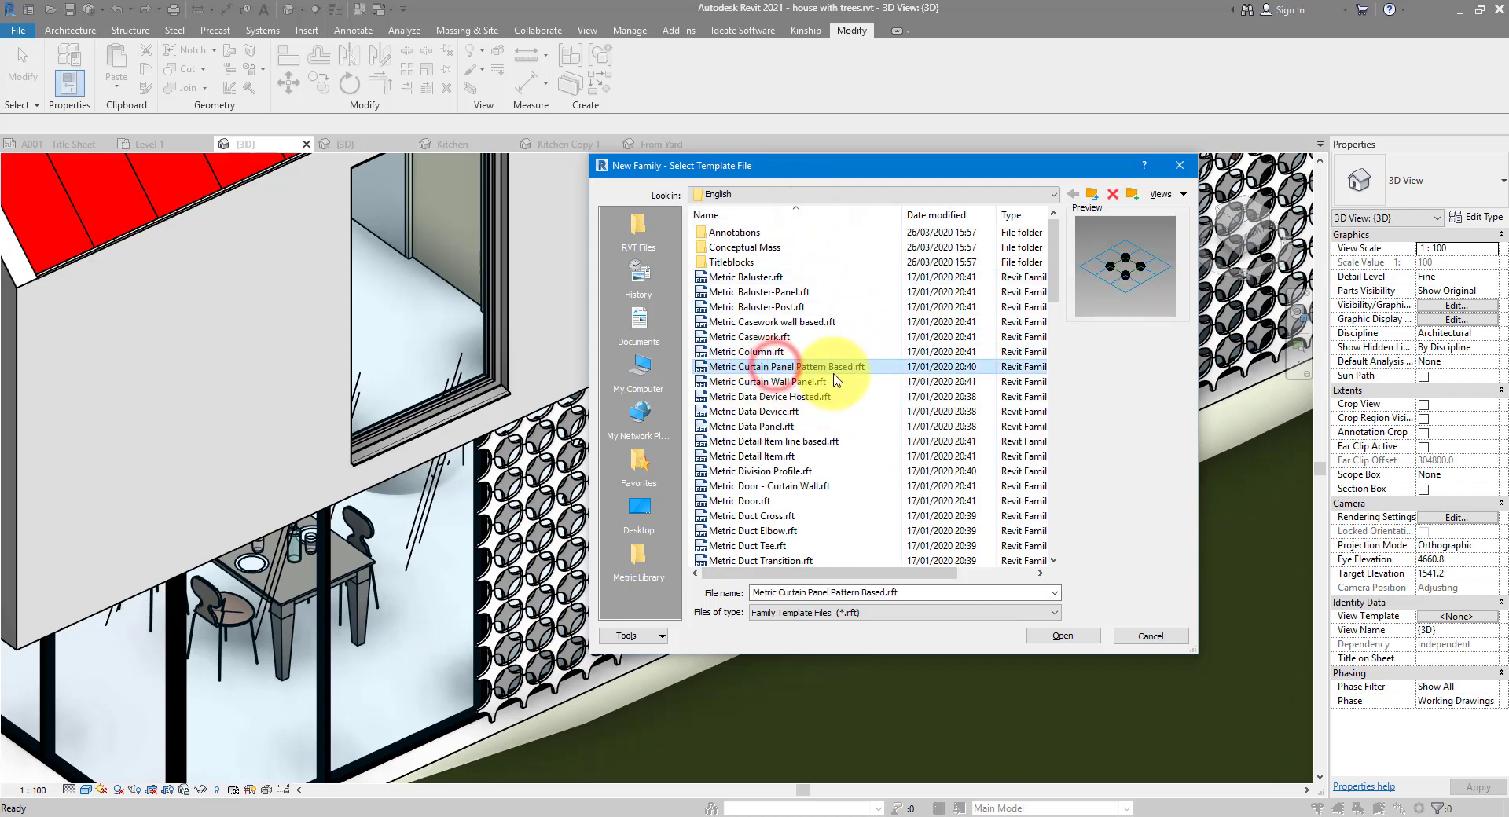
pyautogui.click(1087, 635)
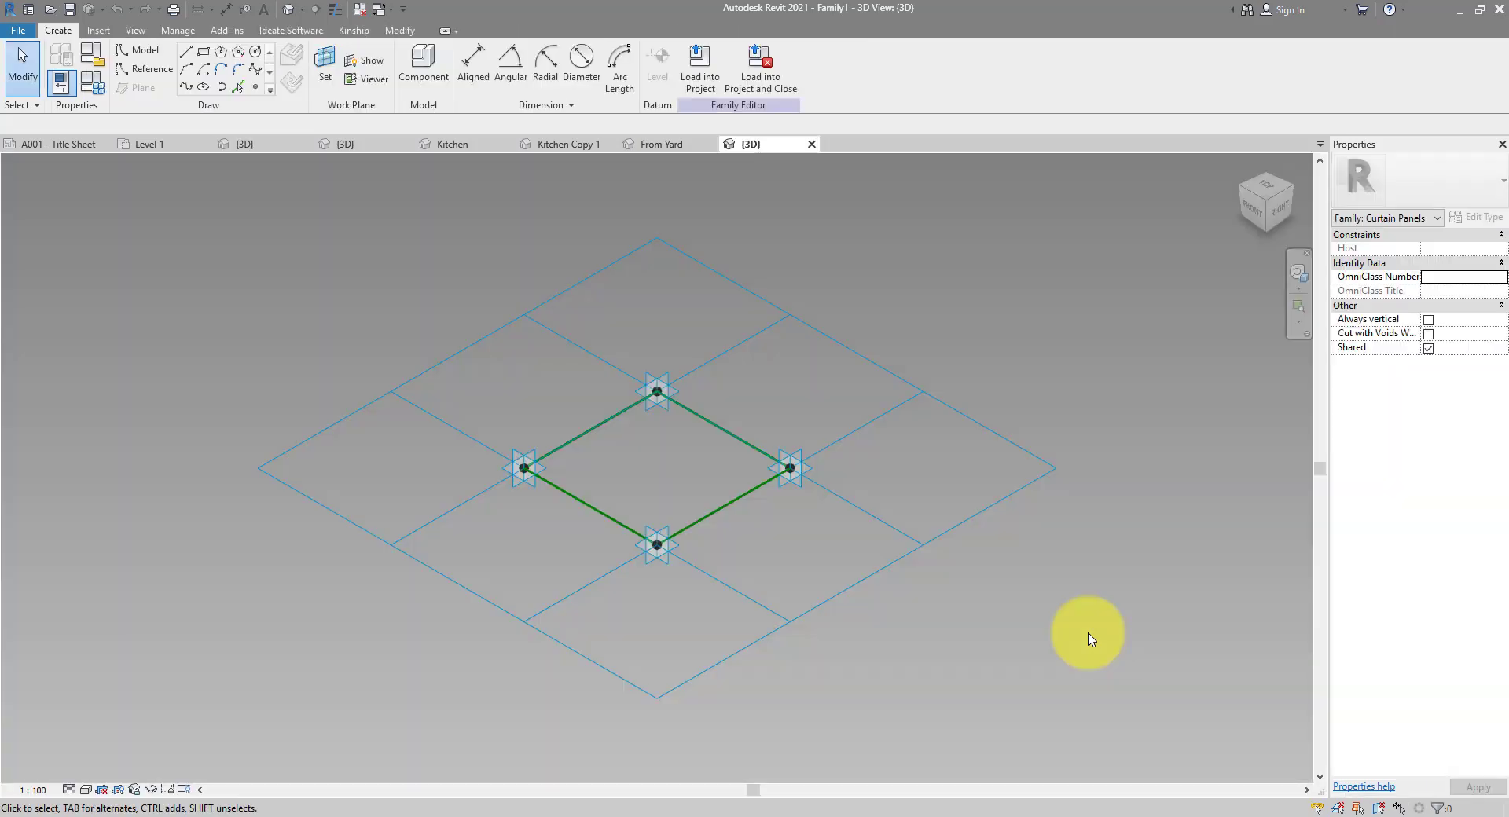
# - In a top view, set the tile pattern grid's horizontal and vertical spacing to 300
pyautogui.moveTo(1045, 262); pyautogui.dragTo(947, 460)
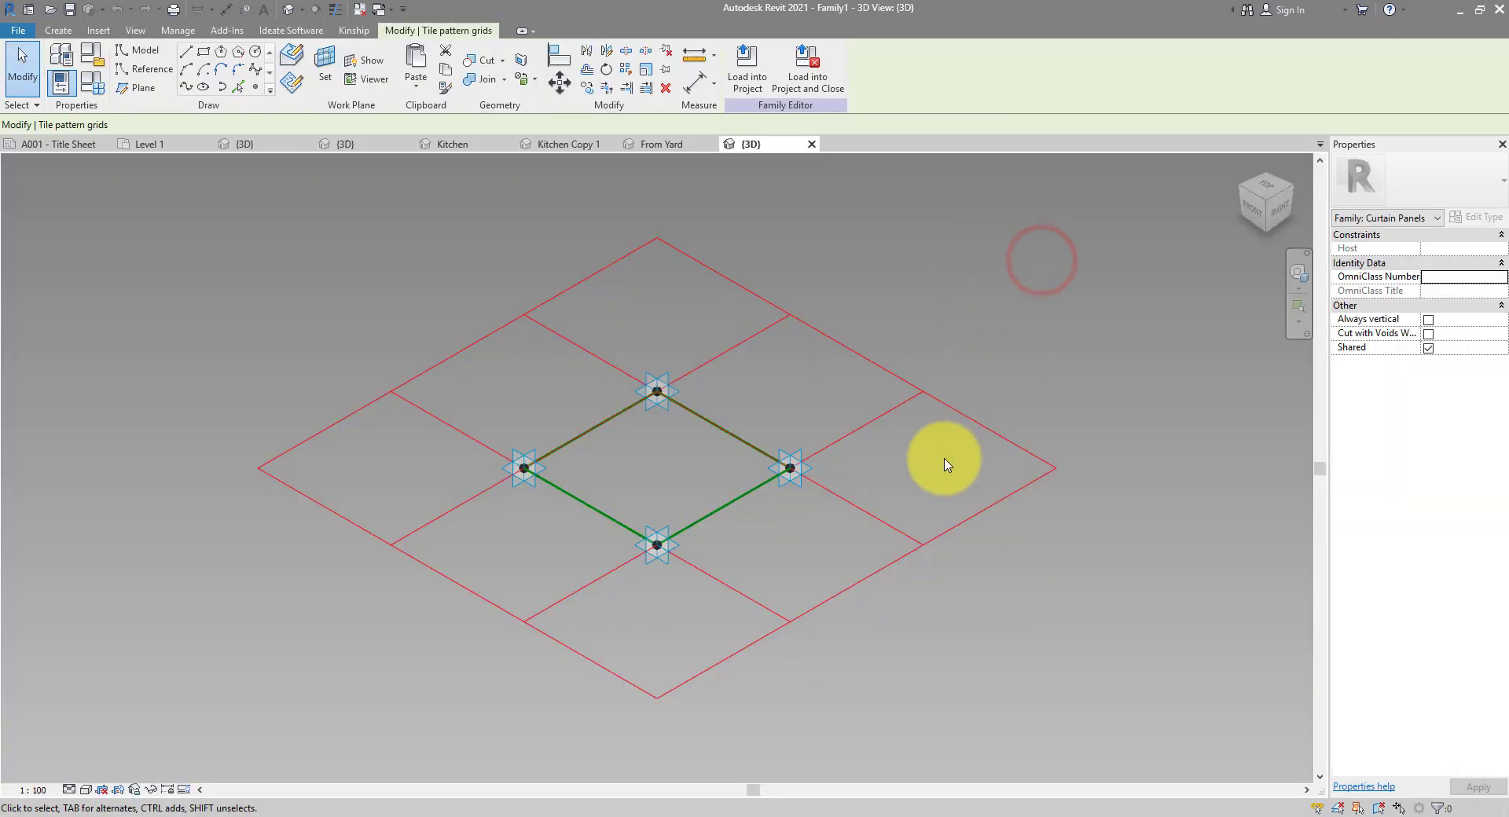
pyautogui.click(1260, 187)
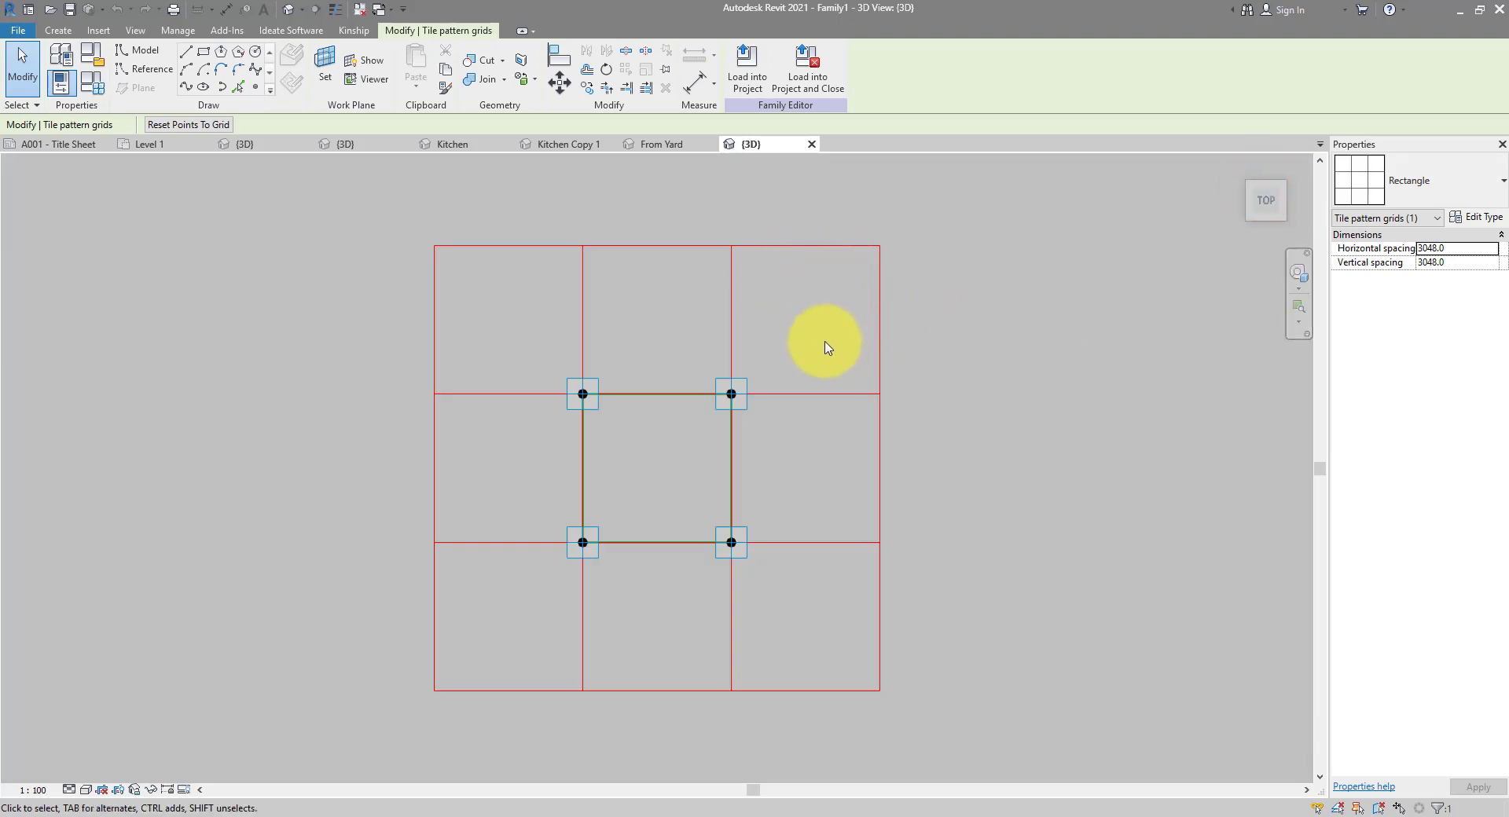
pyautogui.click(1459, 251)
pyautogui.write('5')
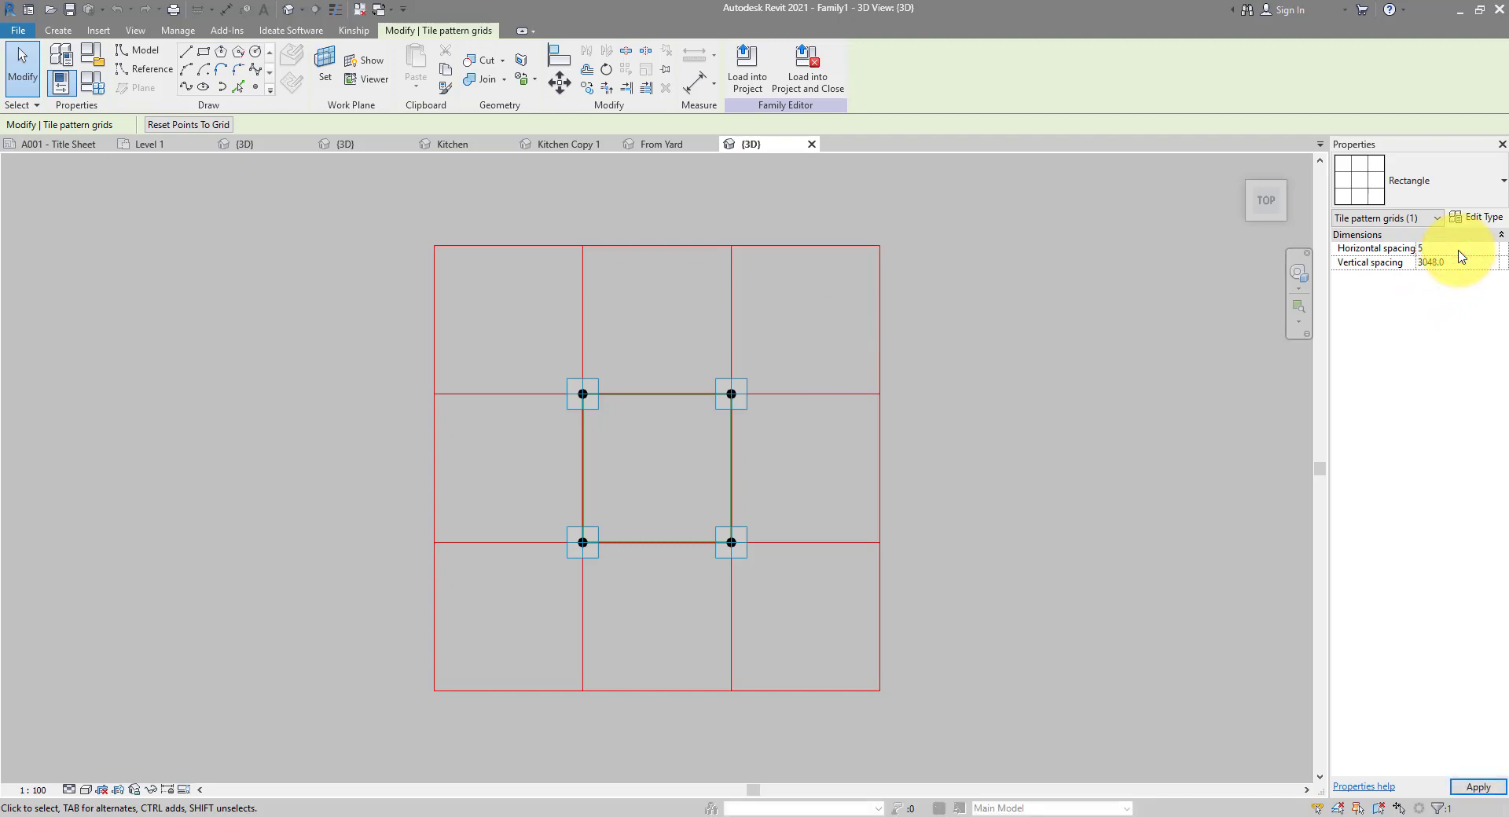
pyautogui.click(1459, 264)
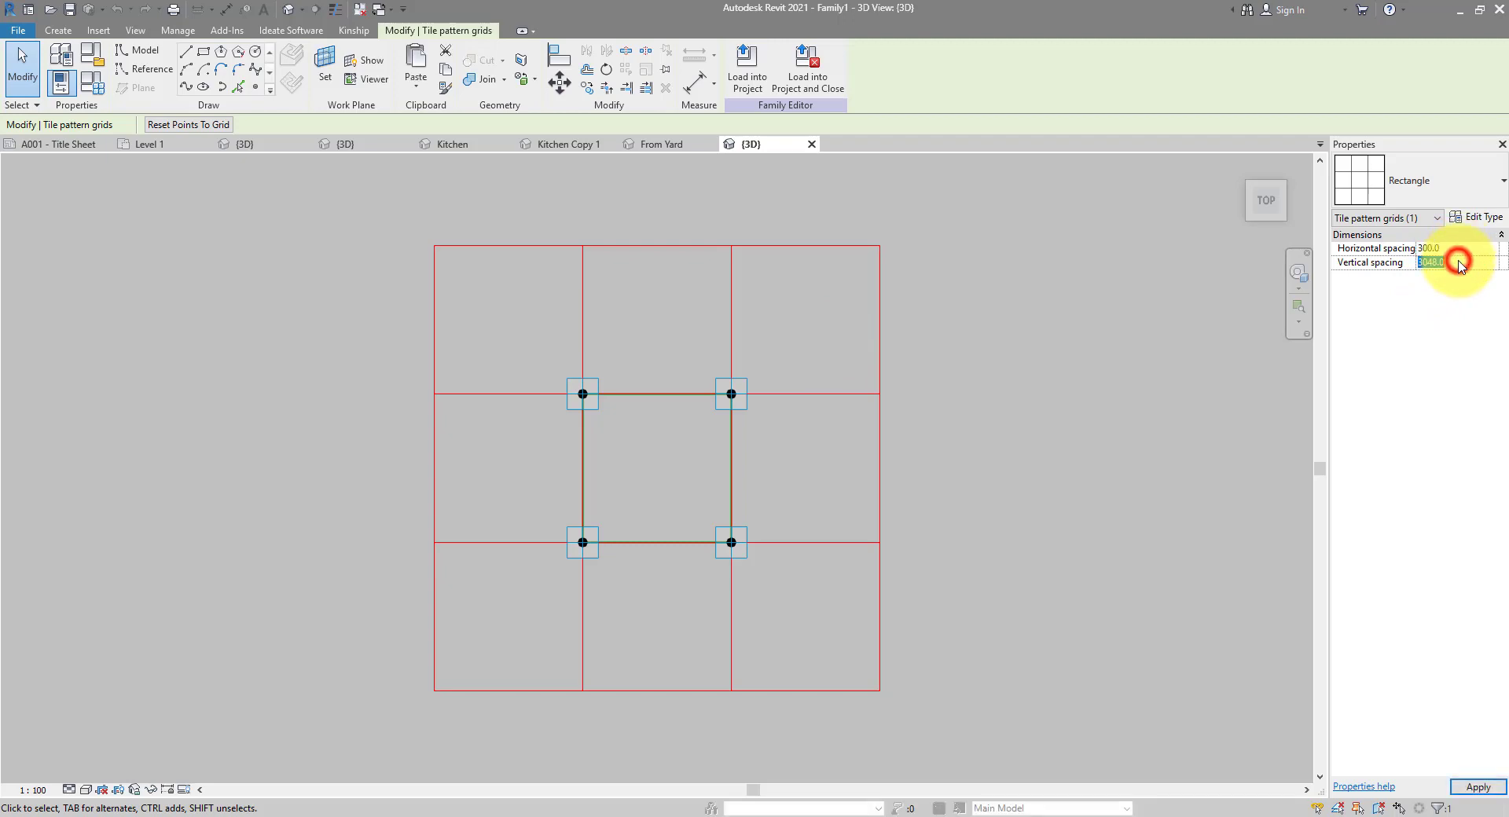
pyautogui.write('30')
pyautogui.press('Return')
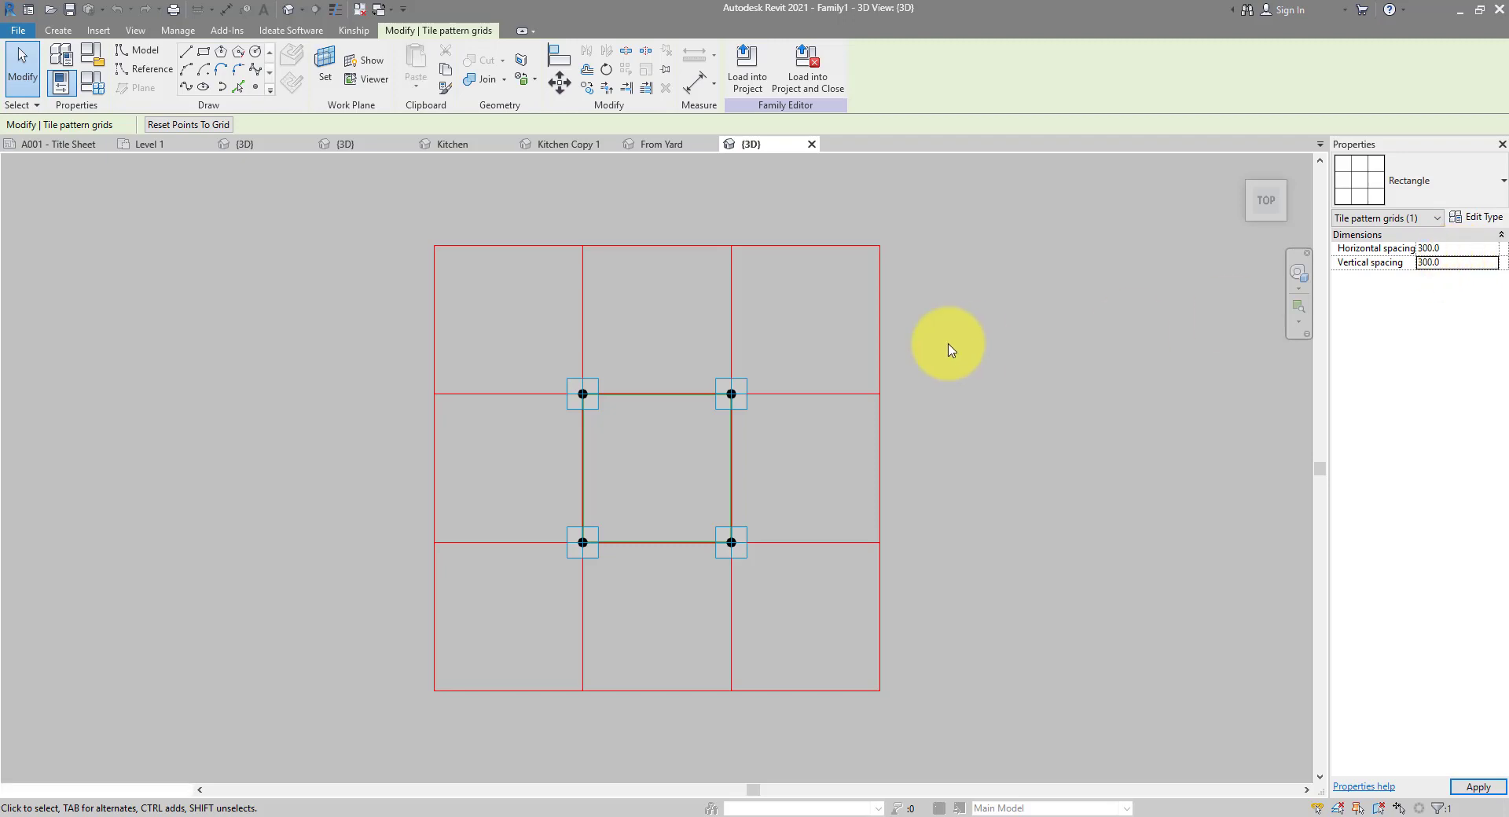
pyautogui.scroll(4, 628, 468)
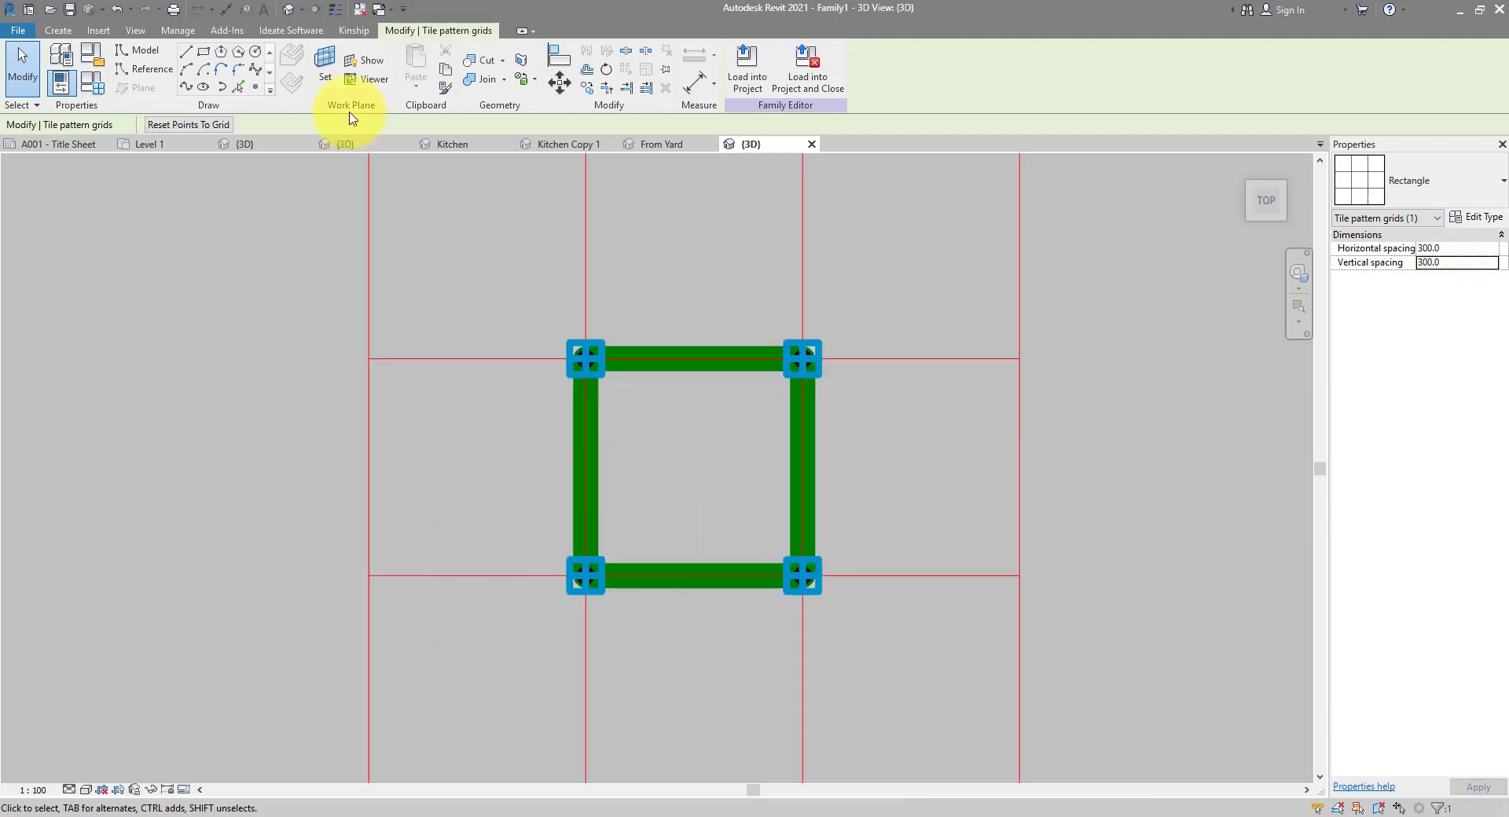
# - Show the view with thin lines and temporarily hide the tile pattern grid, leaving the adaptive points and edge reference lines
pyautogui.click(334, 10)
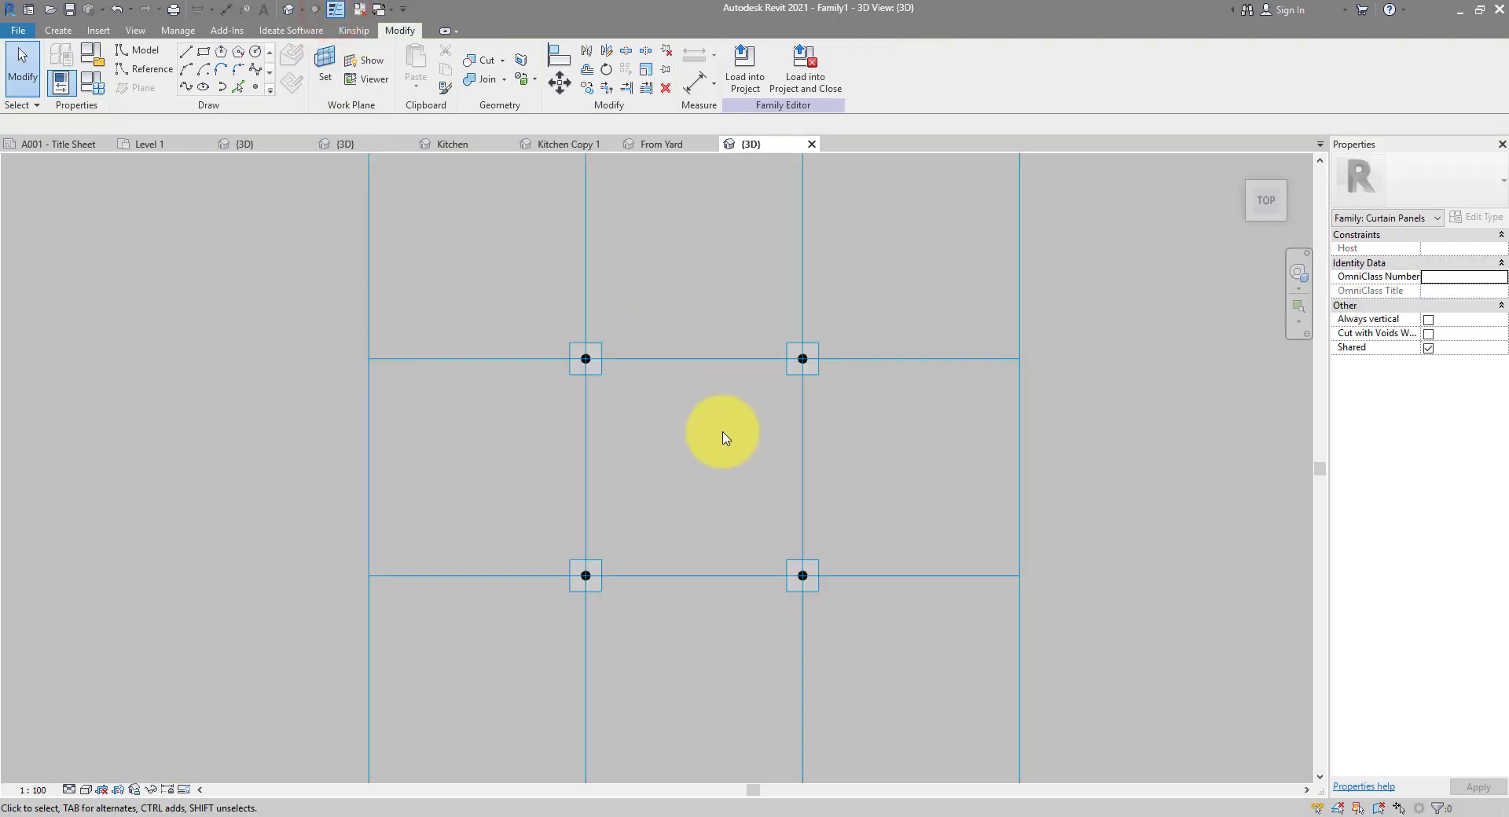
pyautogui.keyDown('shift'); pyautogui.moveTo(718, 432); pyautogui.dragTo(646, 305, button='middle'); pyautogui.keyUp('shift')
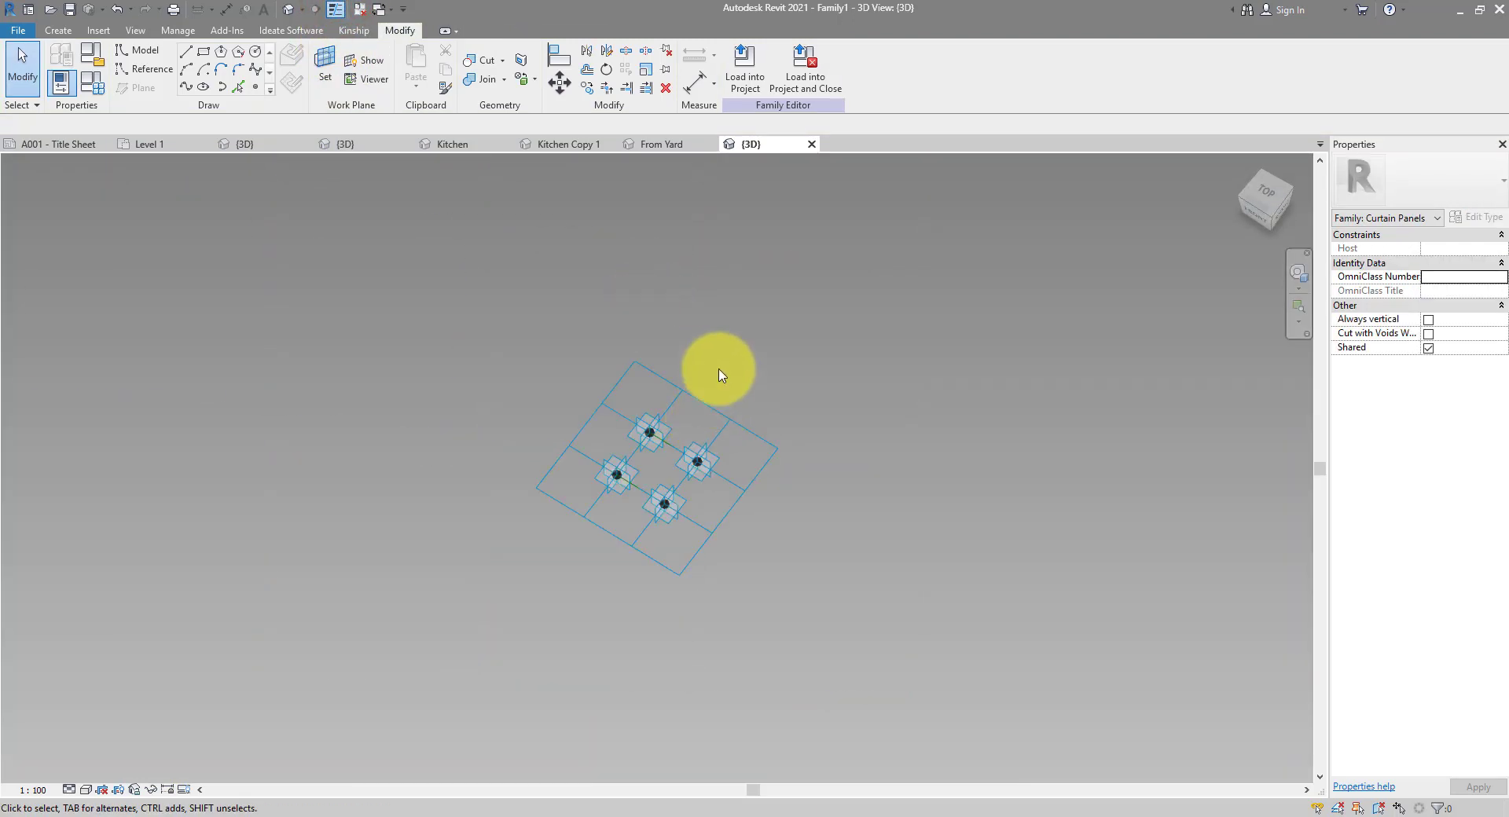
pyautogui.keyDown('shift'); pyautogui.moveTo(760, 350); pyautogui.dragTo(747, 386, button='middle'); pyautogui.keyUp('shift')
pyautogui.moveTo(747, 387); pyautogui.dragTo(699, 425)
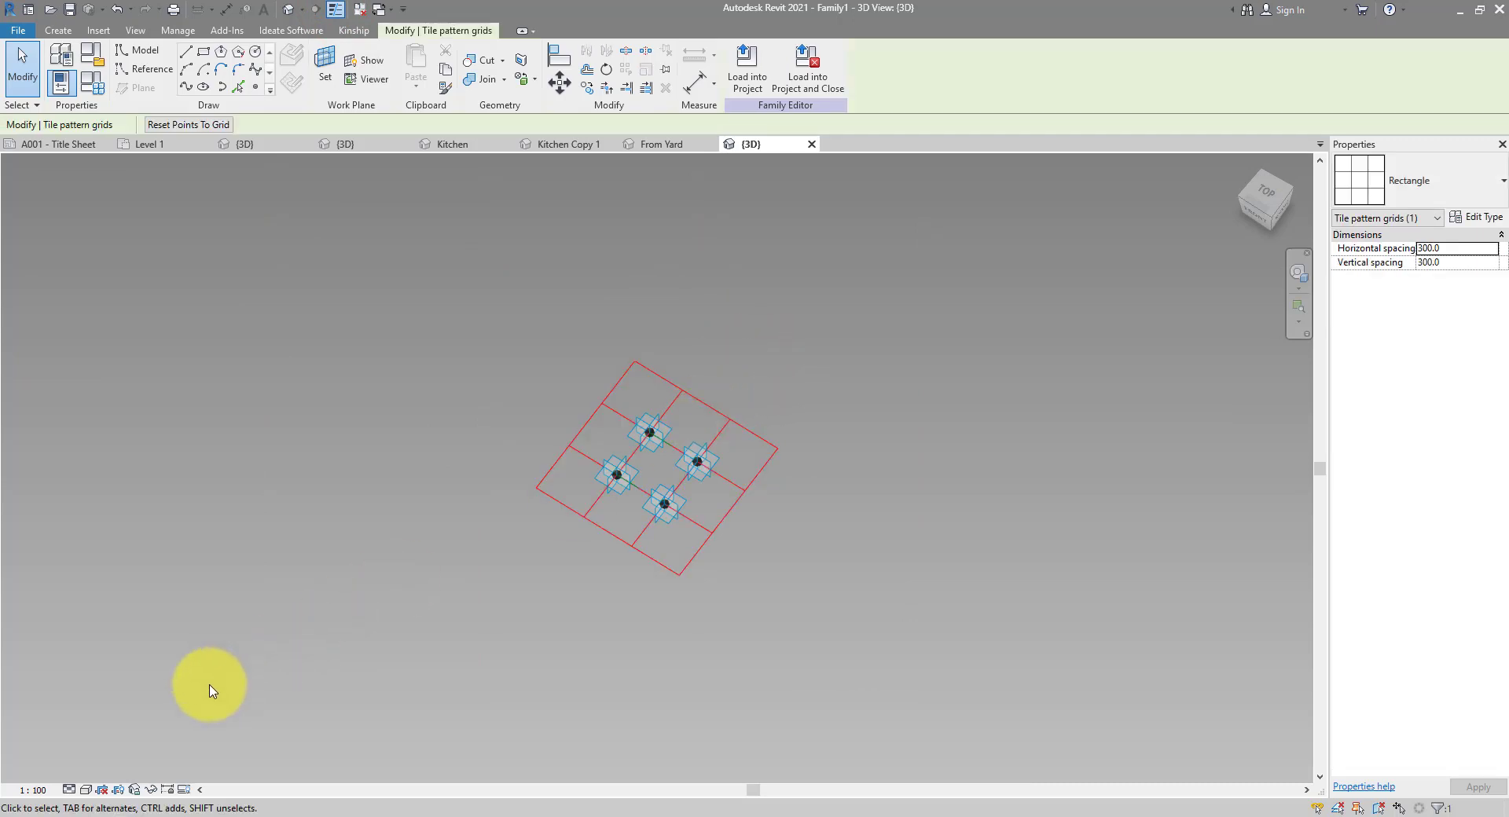
pyautogui.click(150, 790)
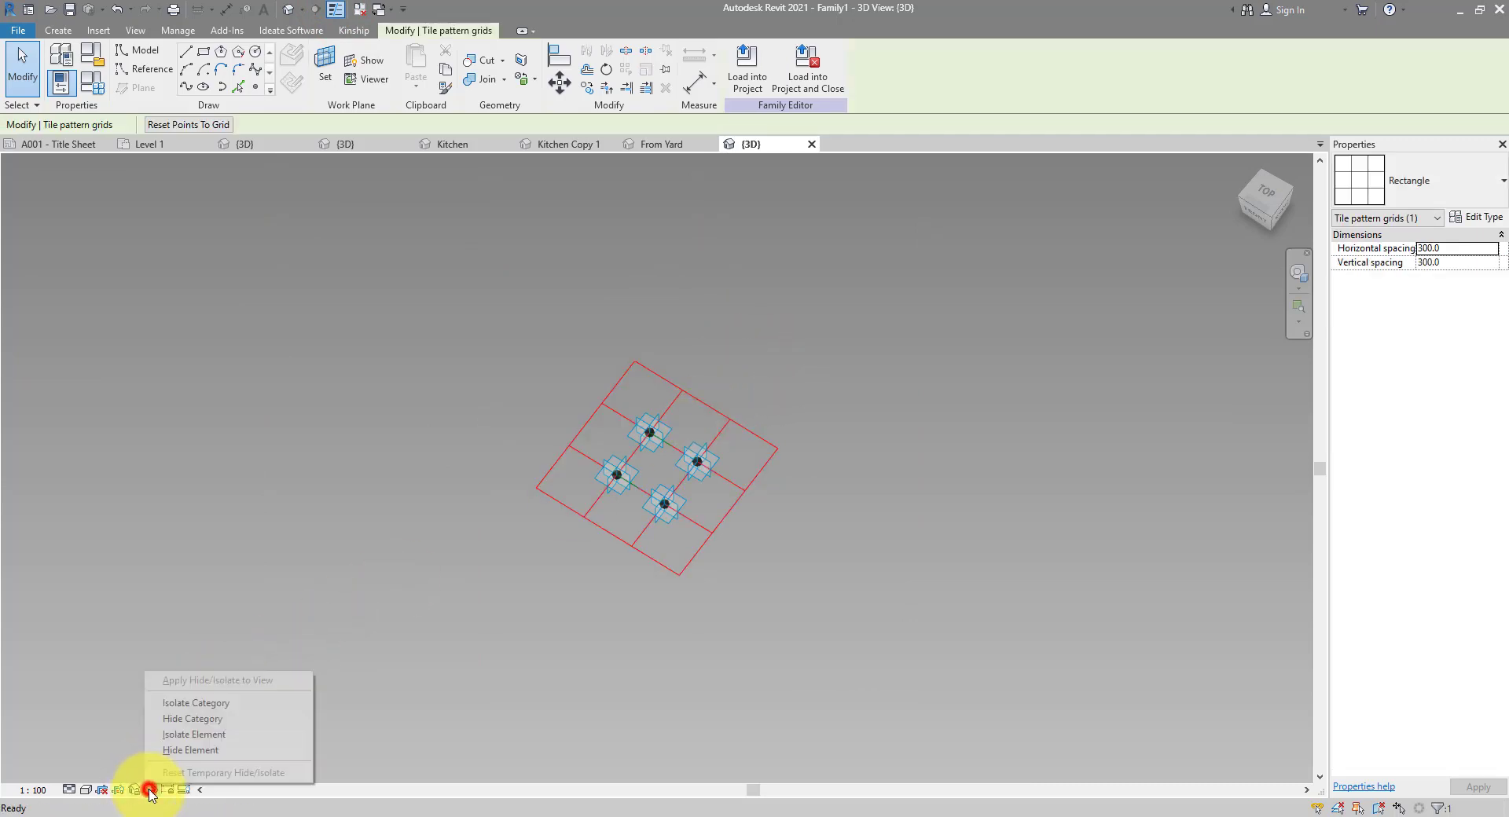
pyautogui.click(180, 750)
pyautogui.scroll(3, 623, 462)
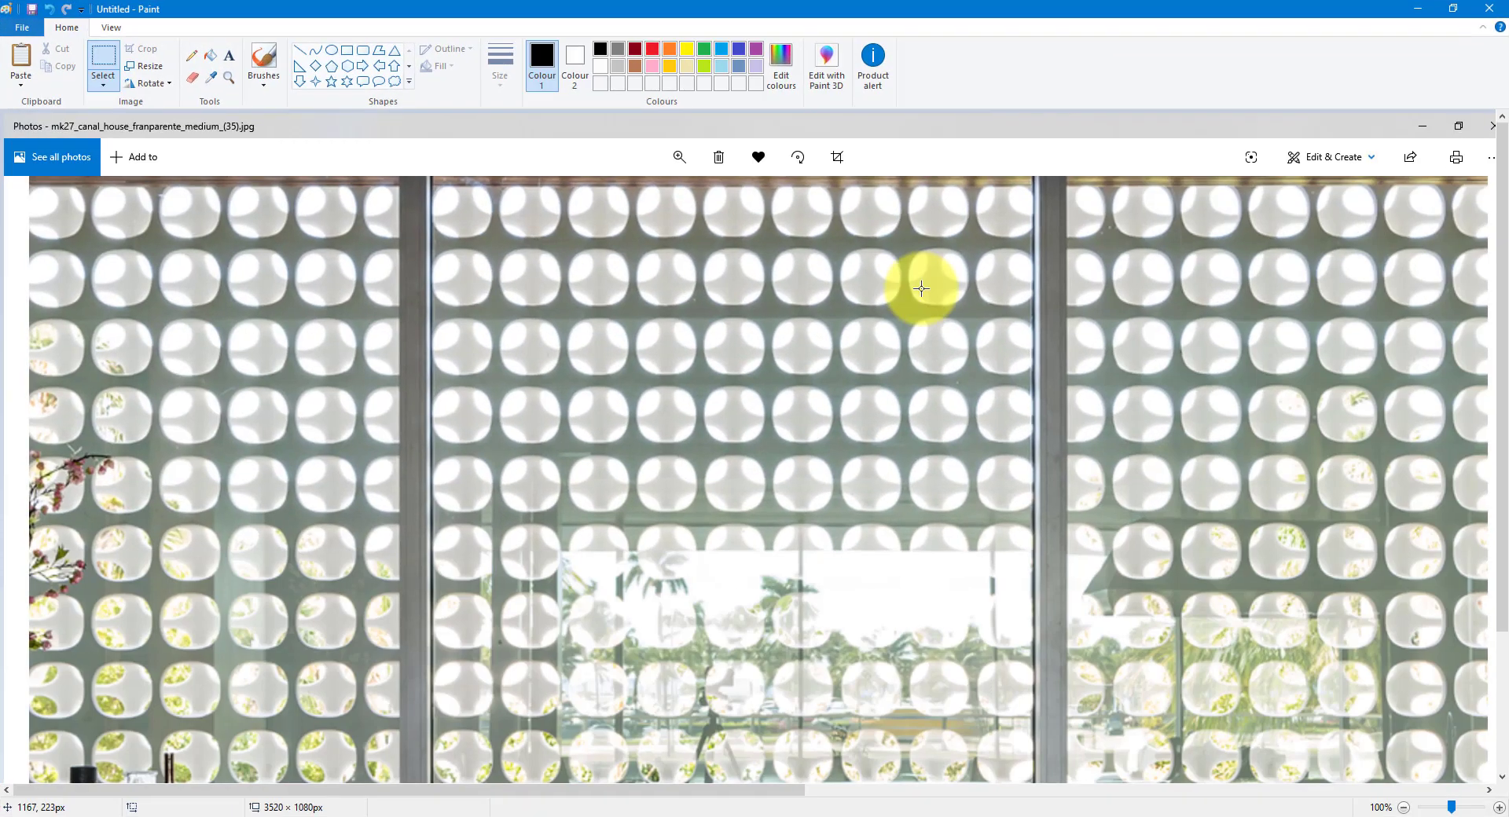
# - Switch to Paint and outline one repeating square in red on the facade photo, with its corners at four neighbouring opening centres
pyautogui.click(868, 271)
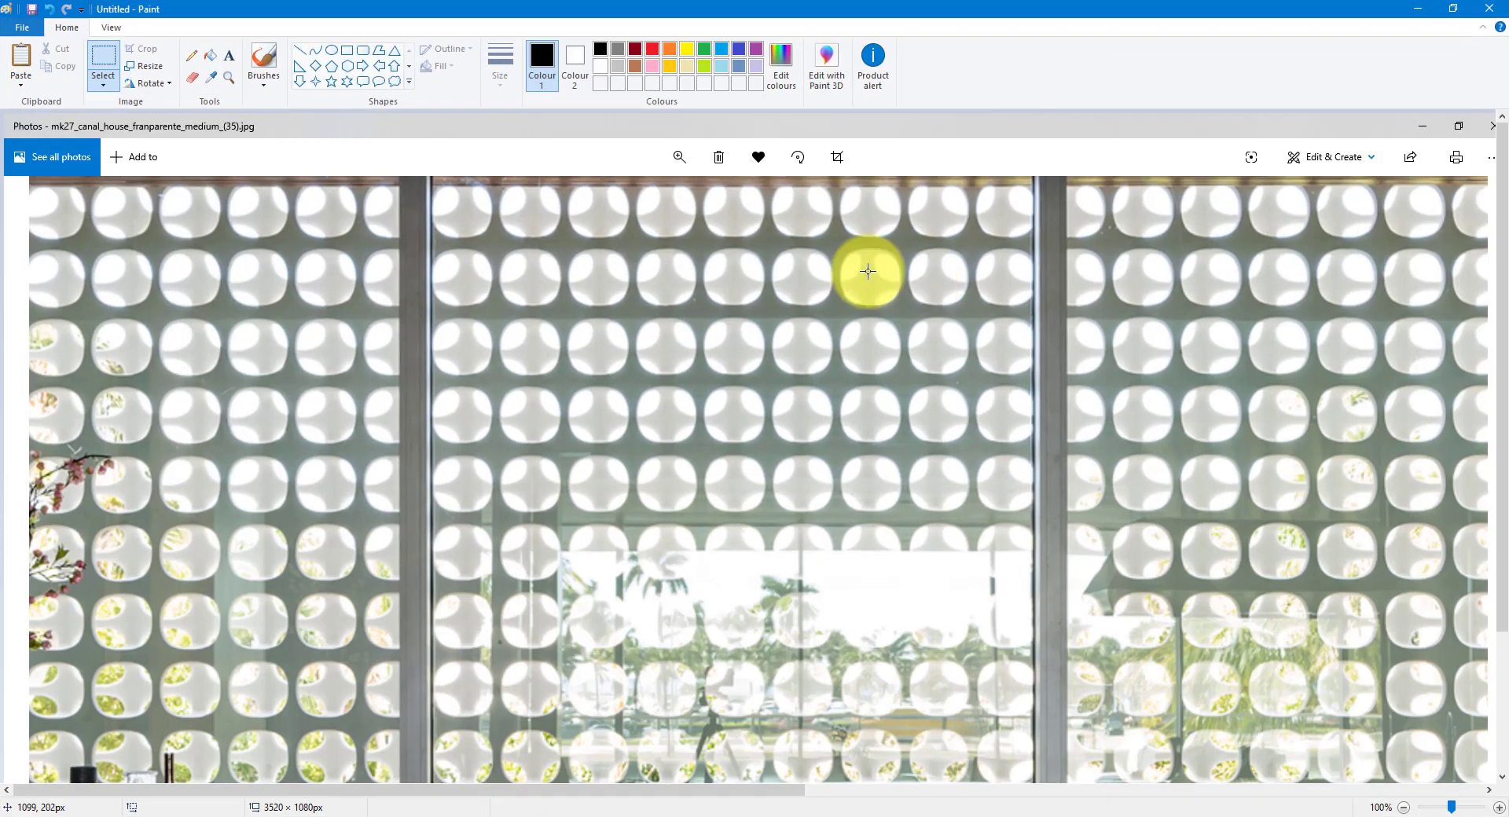
pyautogui.keyDown('ctrl'); pyautogui.scroll(1, 795, 317); pyautogui.keyUp('ctrl')
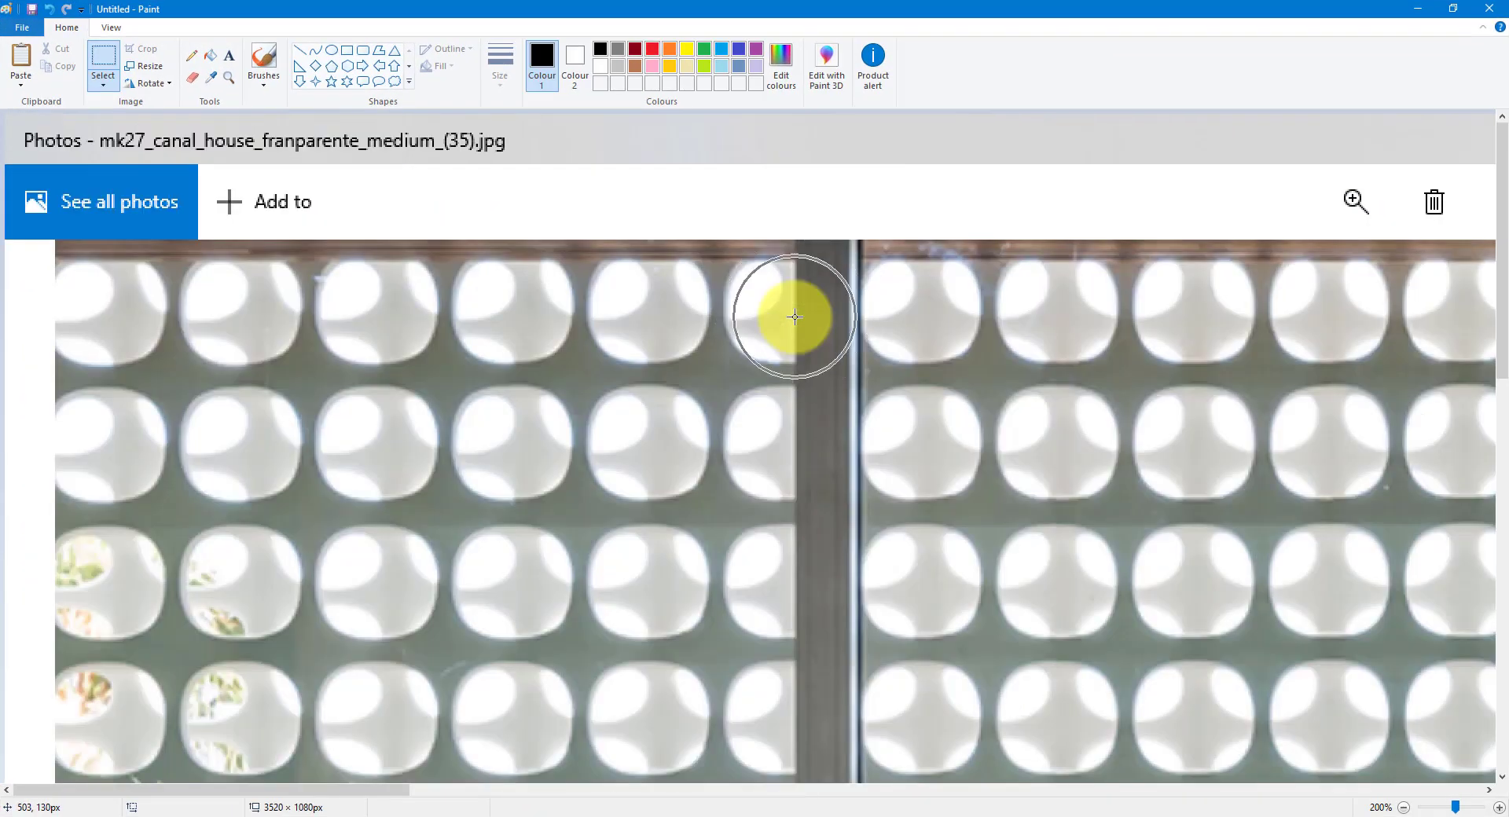
pyautogui.scroll(-3, 795, 317)
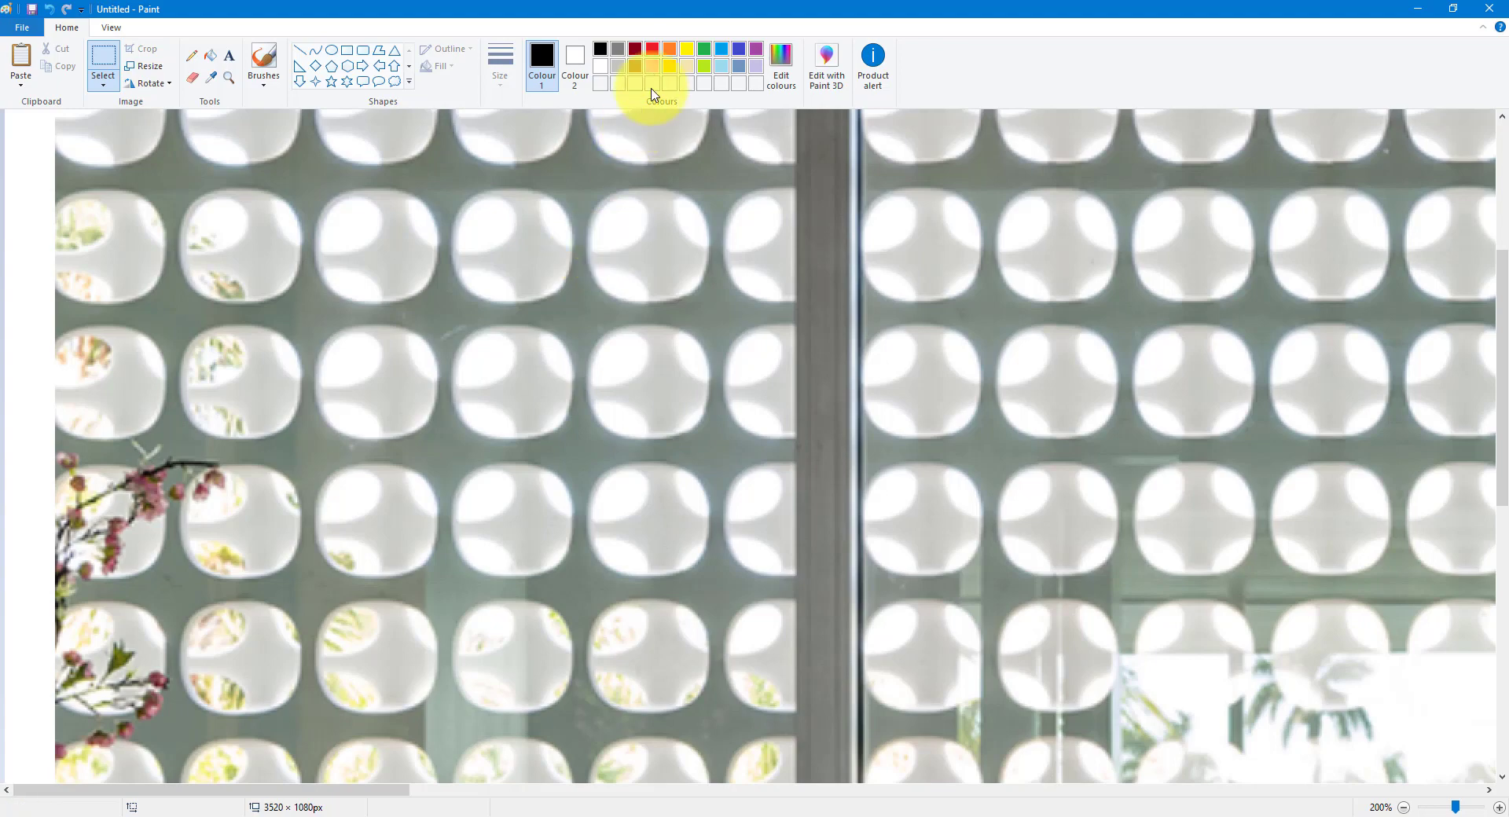
pyautogui.click(652, 49)
pyautogui.click(347, 51)
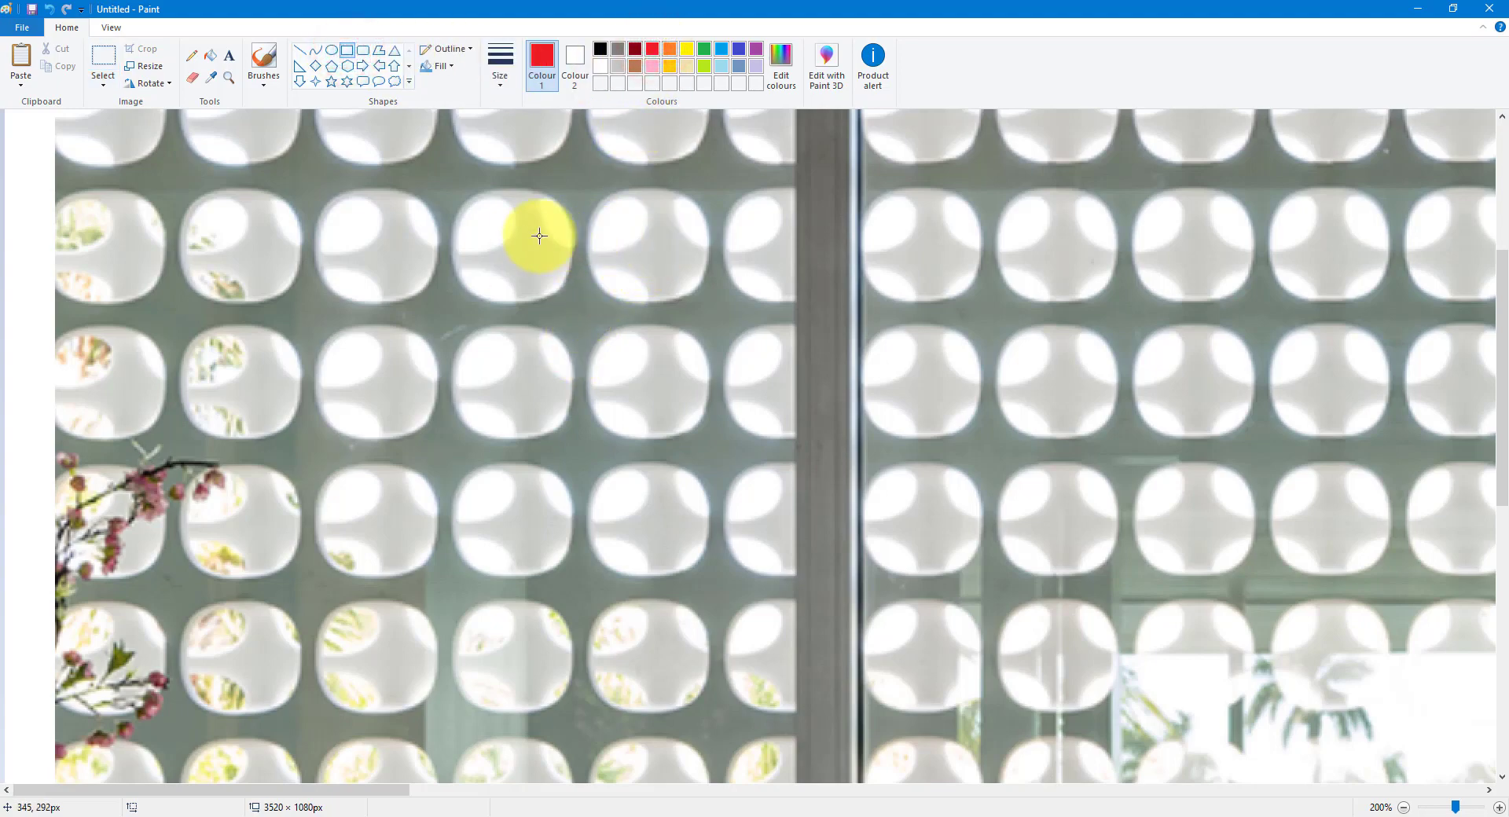
pyautogui.moveTo(512, 239); pyautogui.dragTo(649, 383)
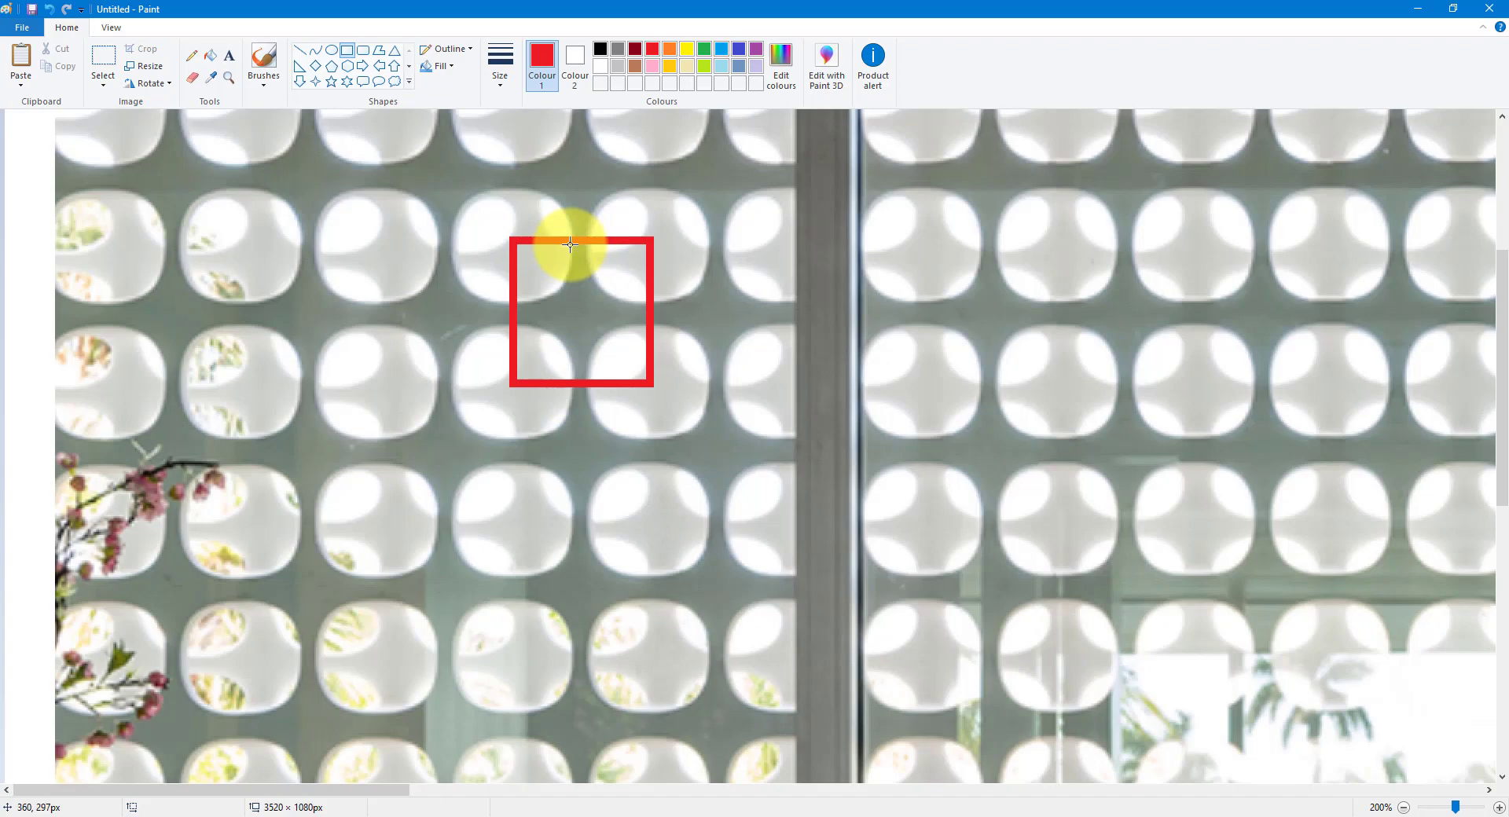
pyautogui.click(1417, 9)
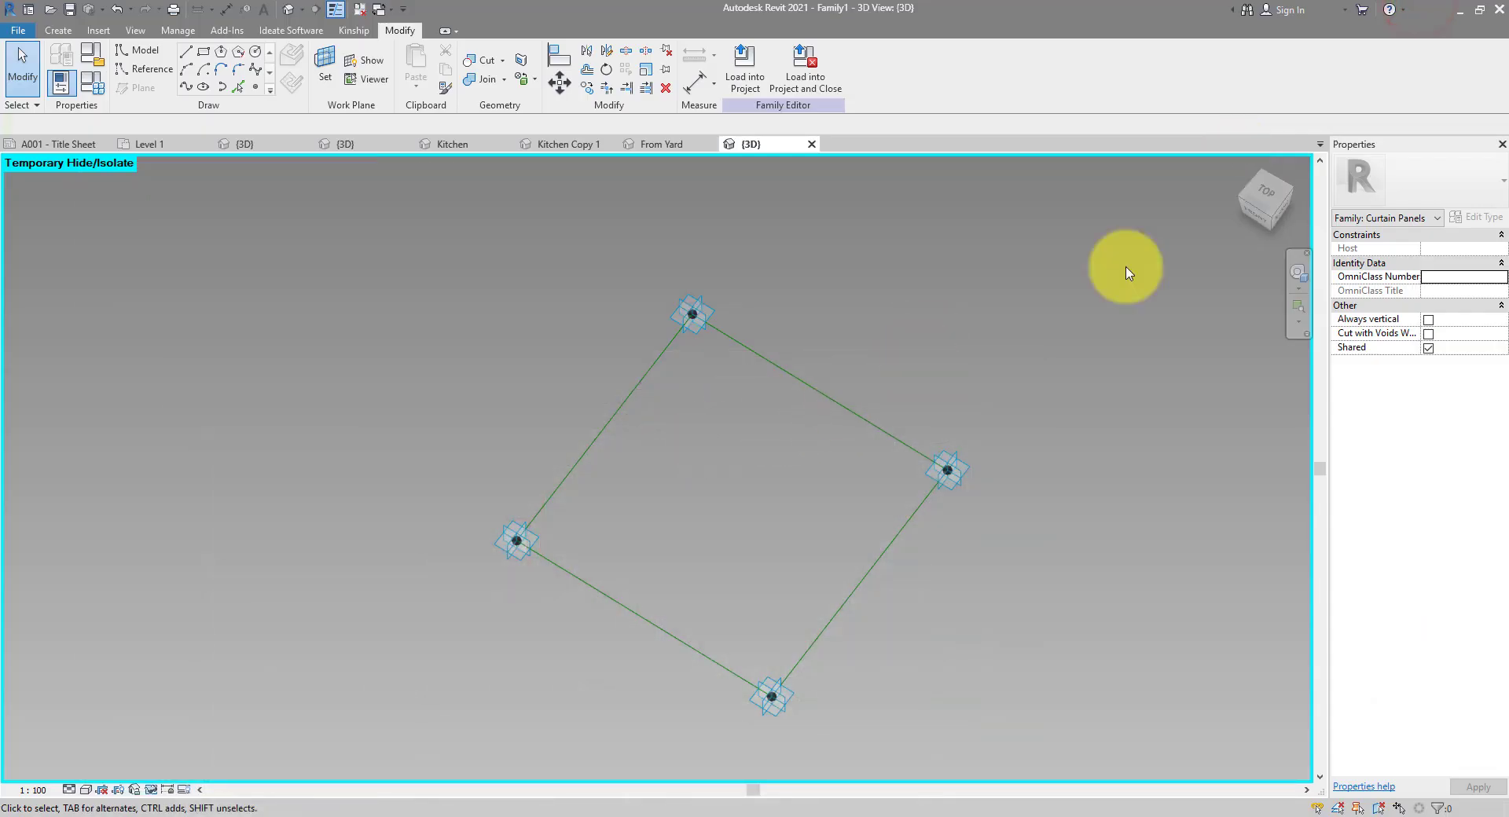
# - In top view, connect the panel's upper-left and lower-right adaptive points with a spline and make it a reference line
pyautogui.click(1264, 191)
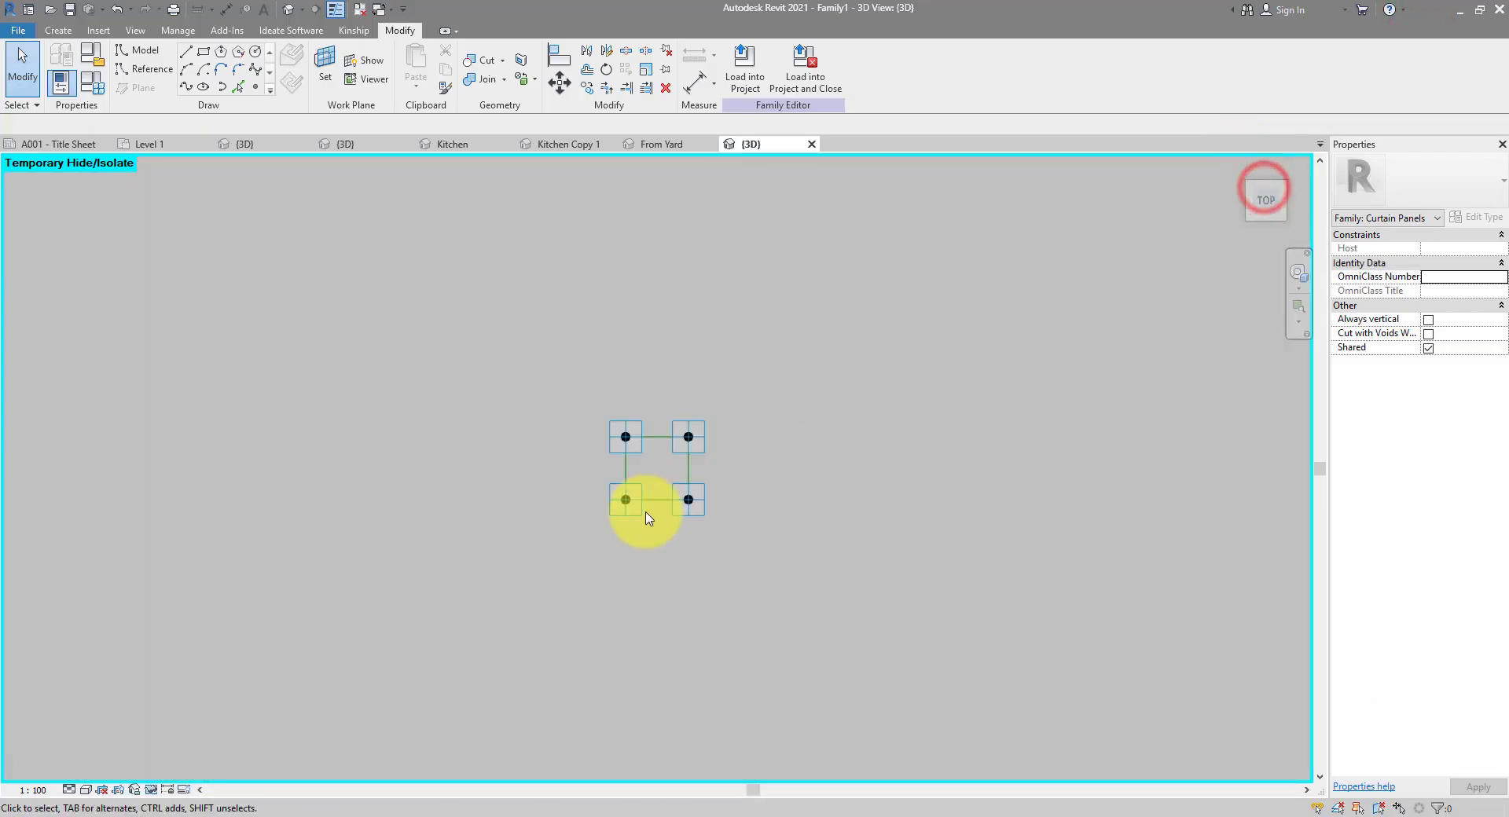
pyautogui.moveTo(429, 266); pyautogui.dragTo(609, 390)
pyautogui.keyDown('ctrl'); pyautogui.moveTo(734, 559); pyautogui.dragTo(903, 746); pyautogui.keyUp('ctrl')
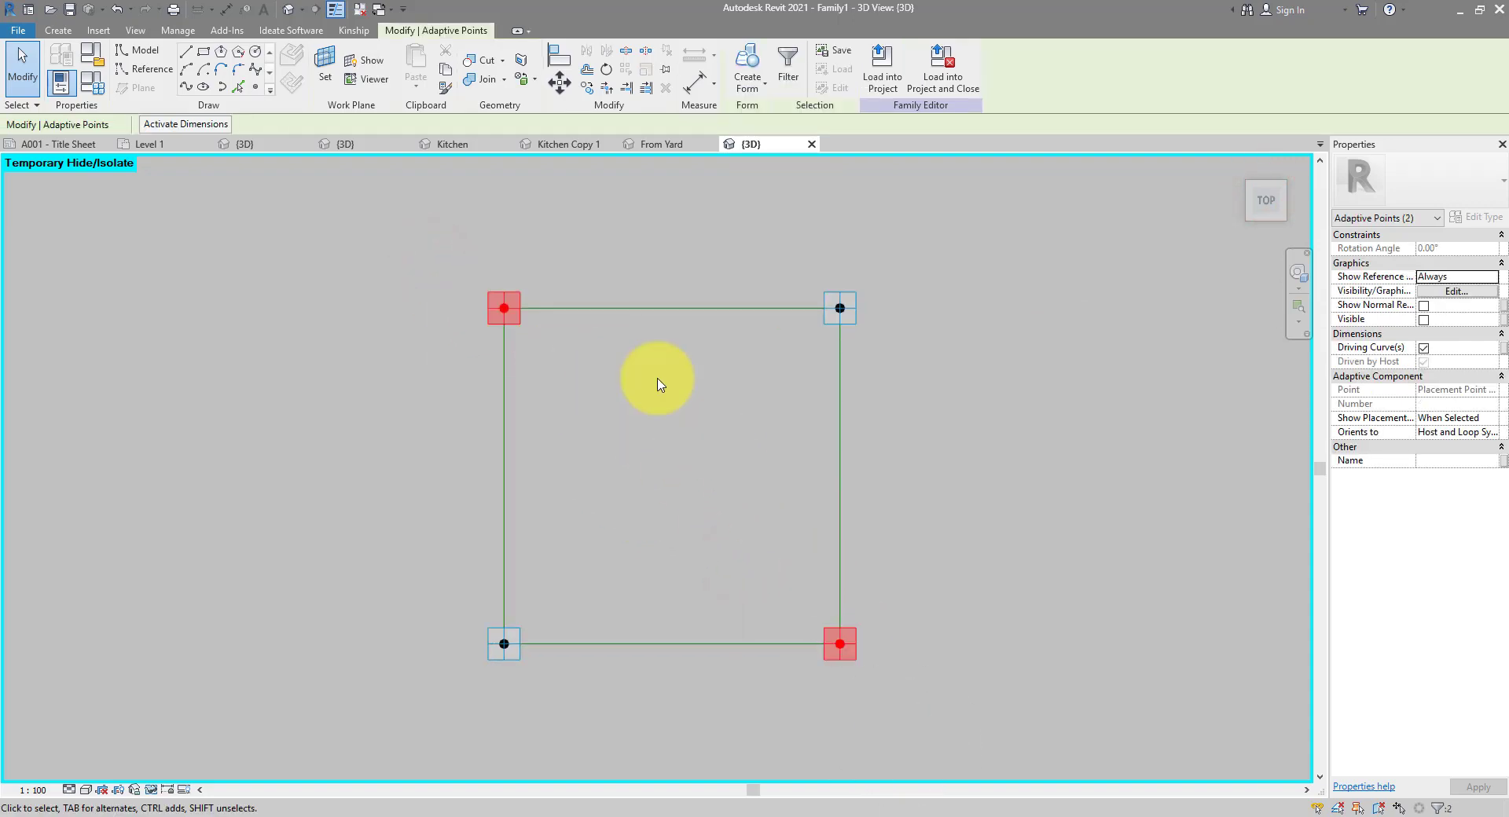
pyautogui.click(186, 88)
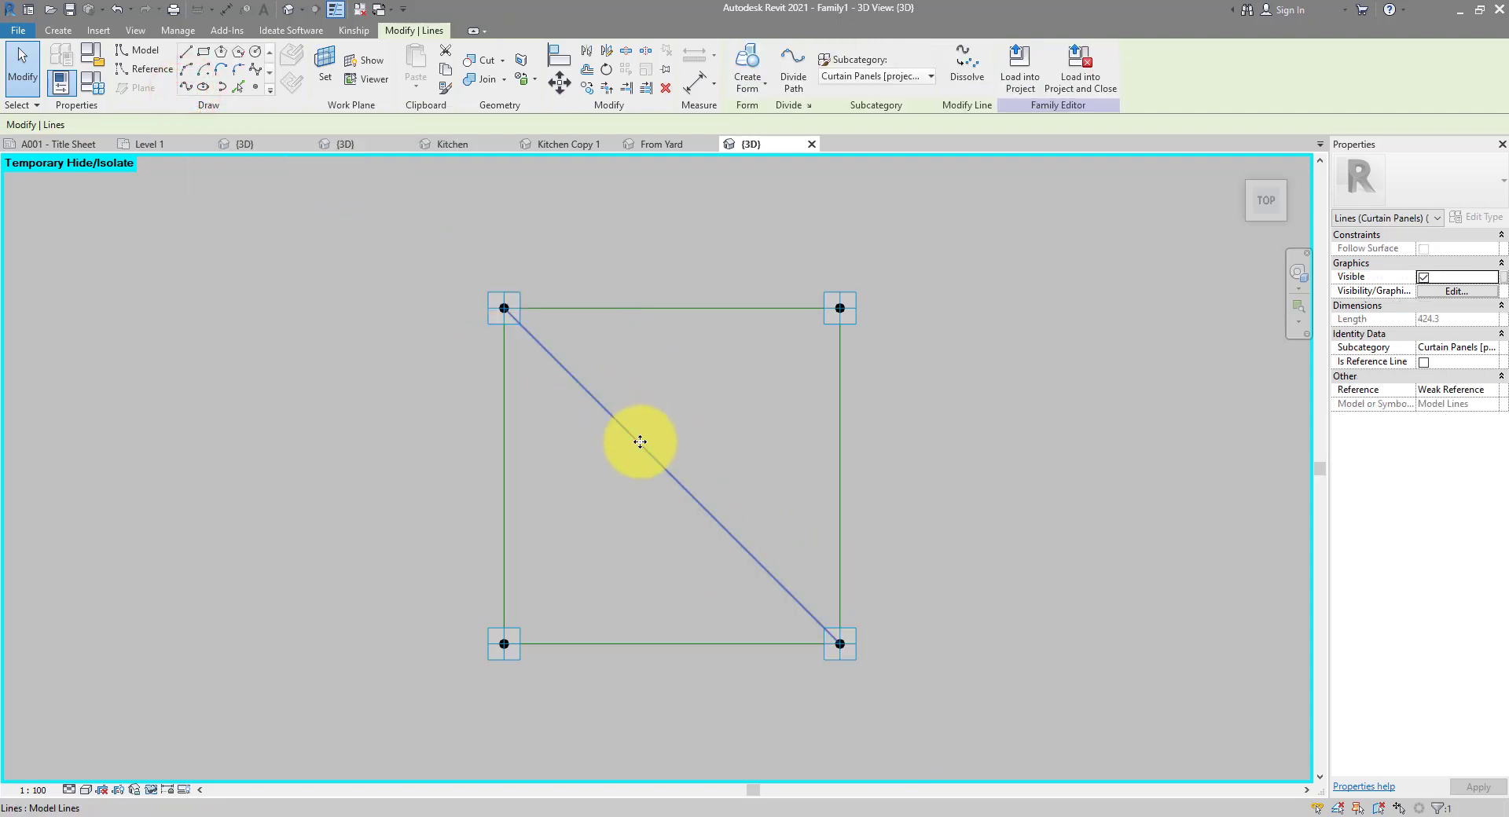
pyautogui.click(1423, 362)
pyautogui.click(1424, 362)
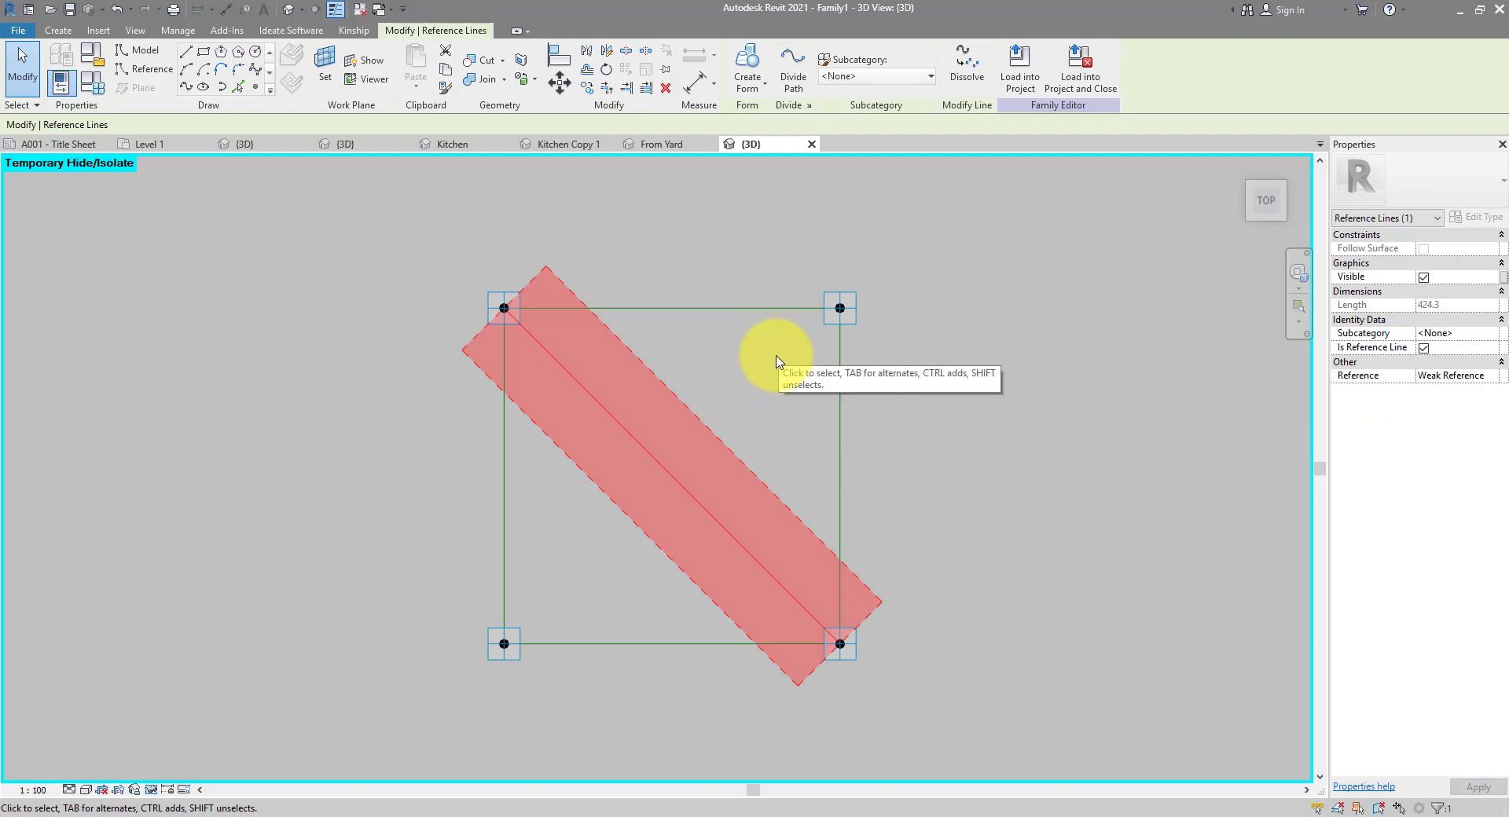
# - Connect the panel's upper-right and lower-left adaptive points with a spline and make it a reference line
pyautogui.moveTo(786, 249); pyautogui.dragTo(861, 335)
pyautogui.keyDown('ctrl'); pyautogui.moveTo(436, 542); pyautogui.dragTo(563, 689); pyautogui.keyUp('ctrl')
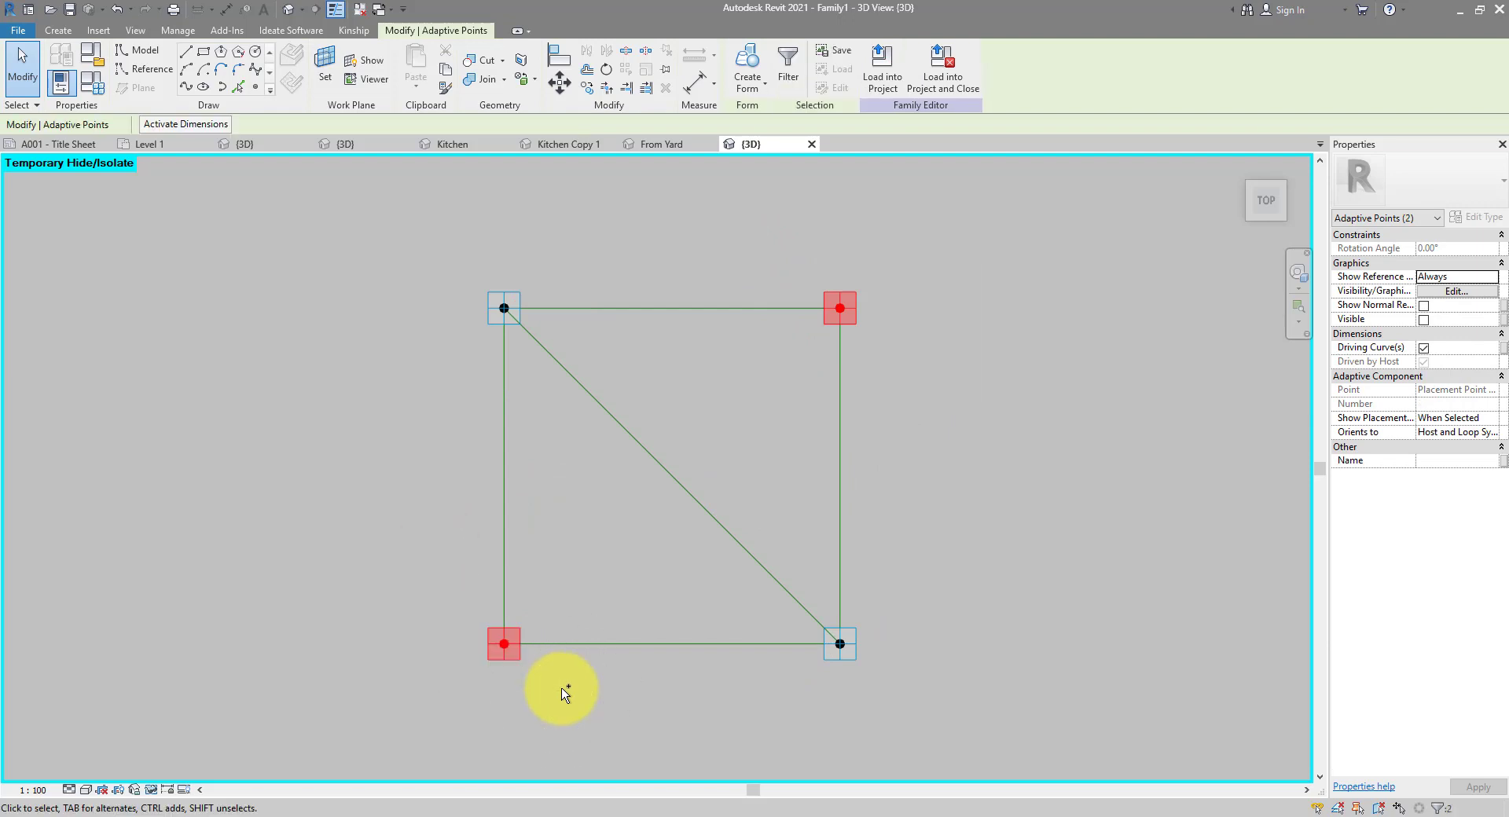
pyautogui.click(187, 87)
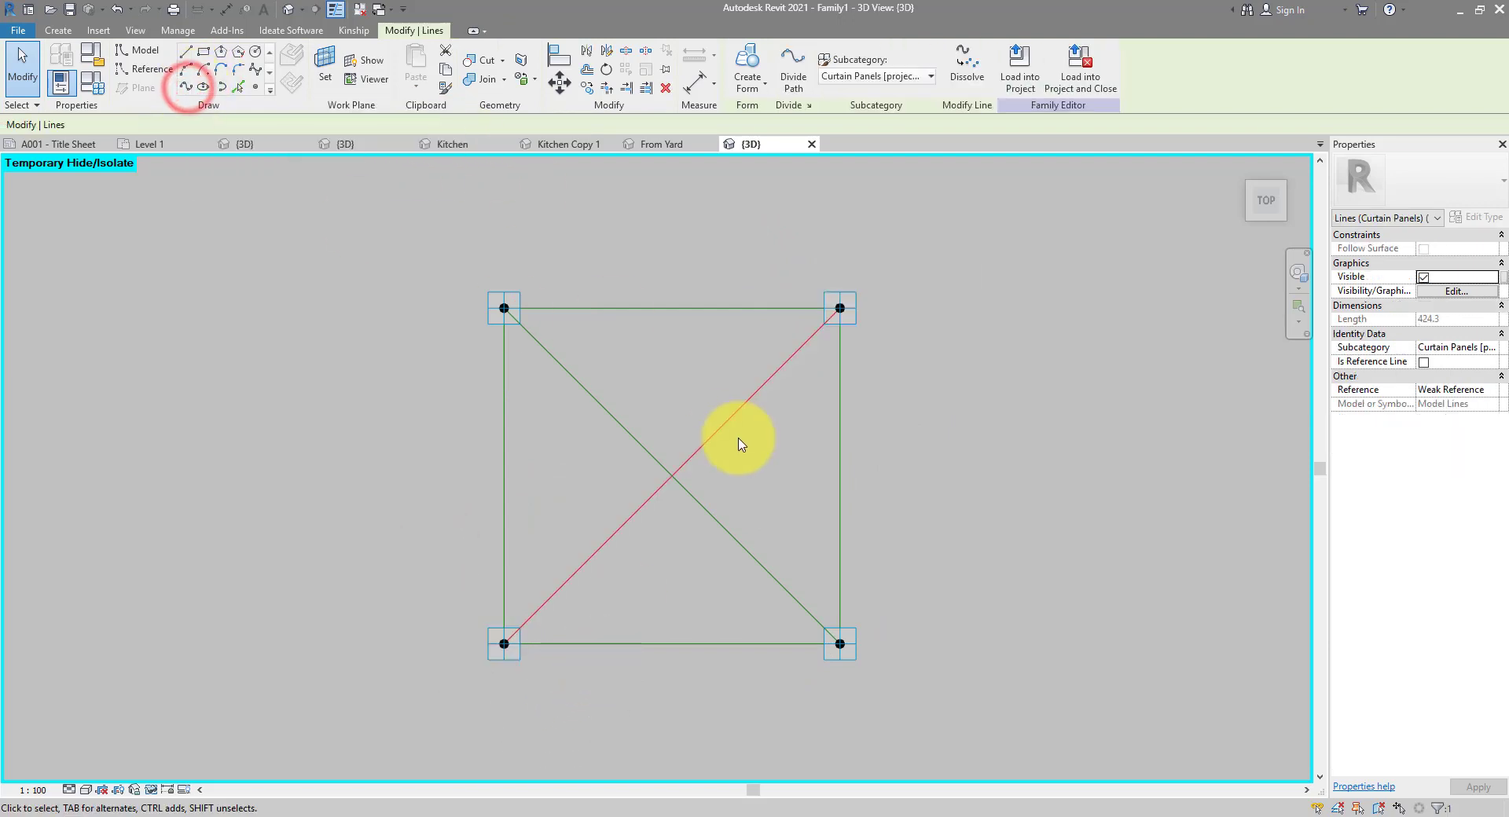
pyautogui.click(1423, 362)
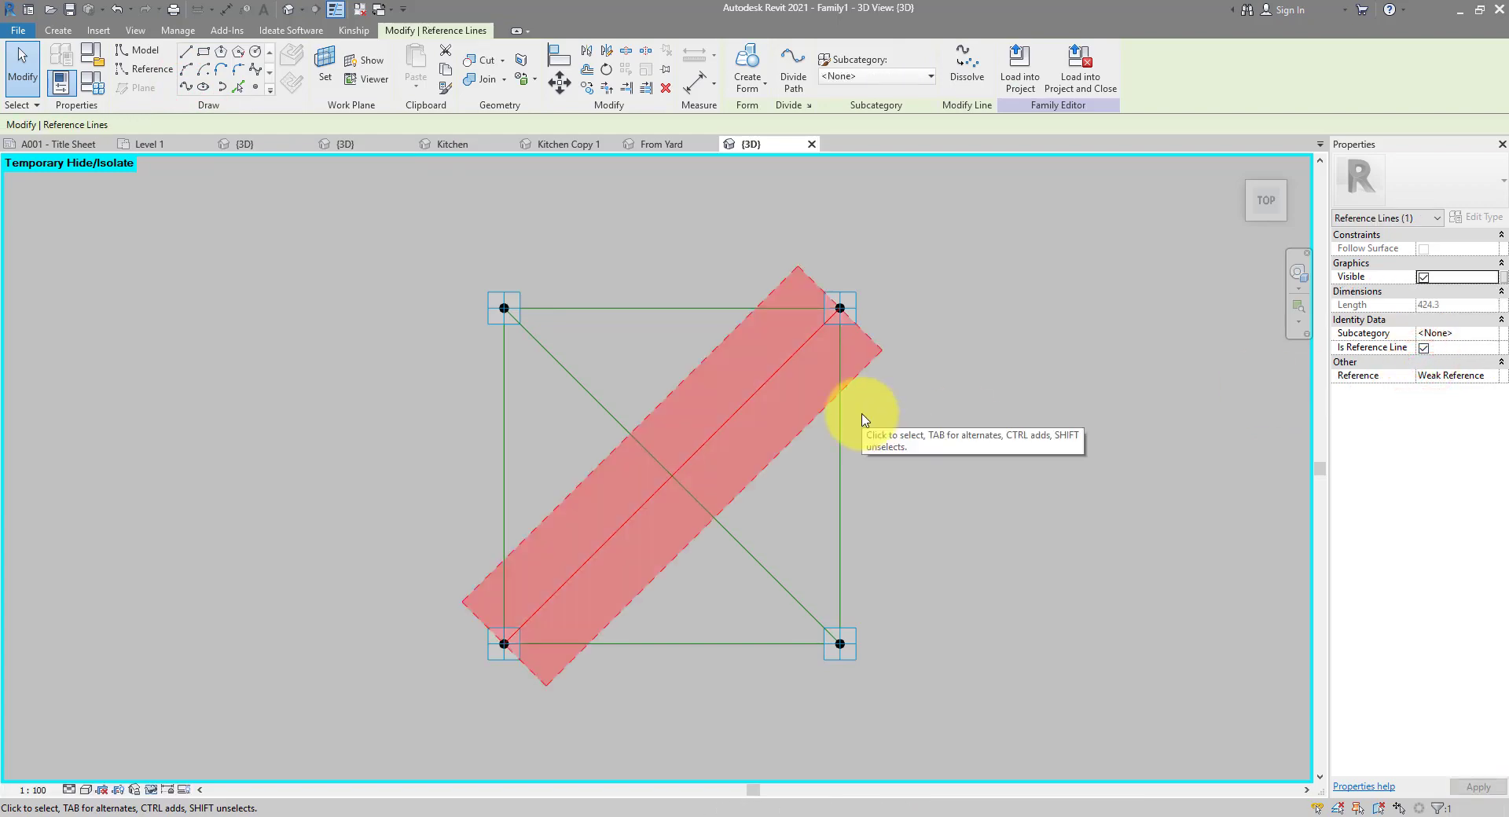
pyautogui.keyDown('shift'); pyautogui.moveTo(864, 418); pyautogui.dragTo(960, 398, button='middle'); pyautogui.keyUp('shift')
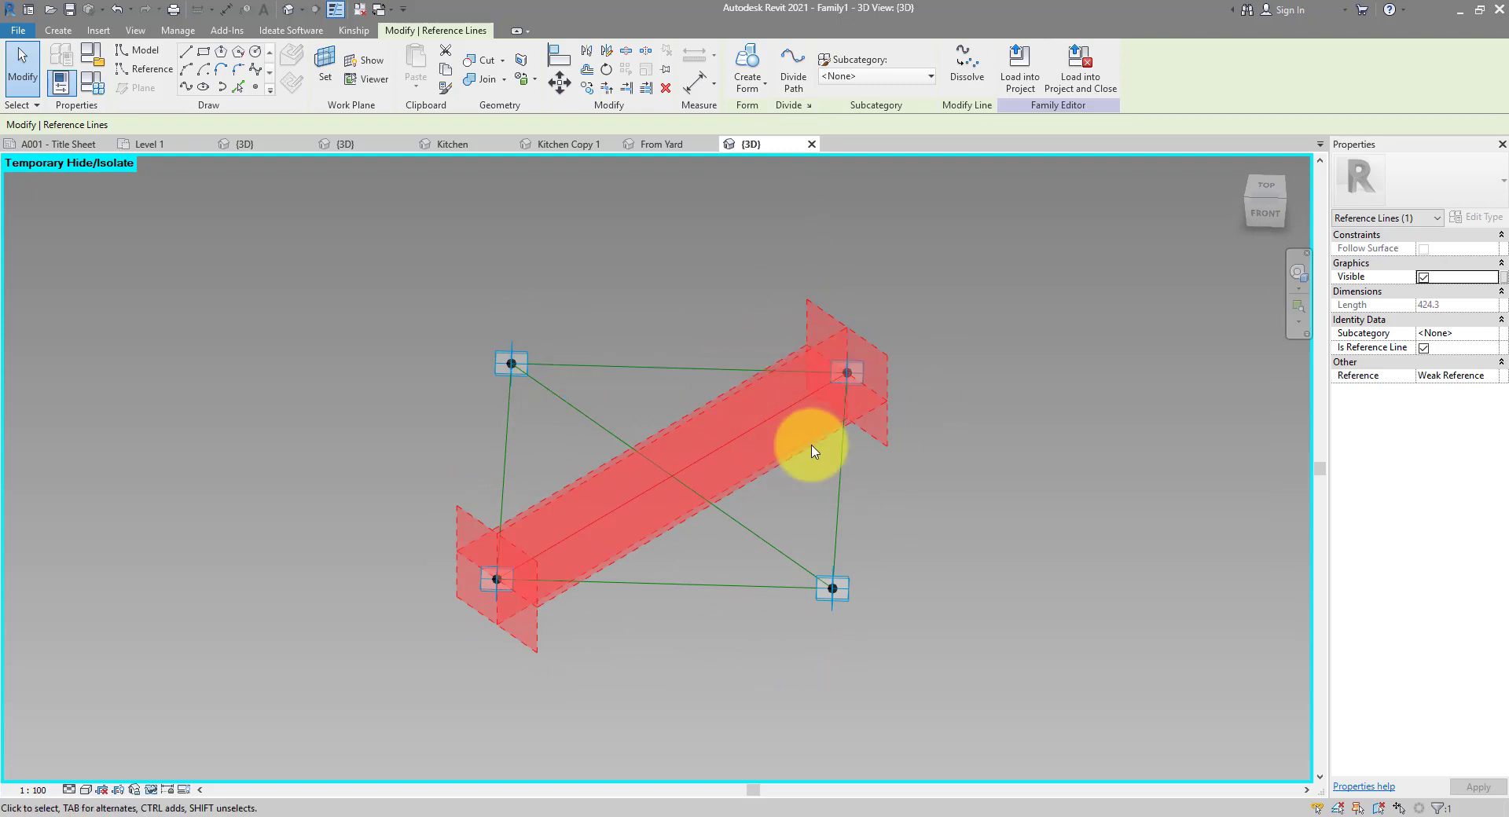
pyautogui.click(1274, 196)
pyautogui.click(929, 276)
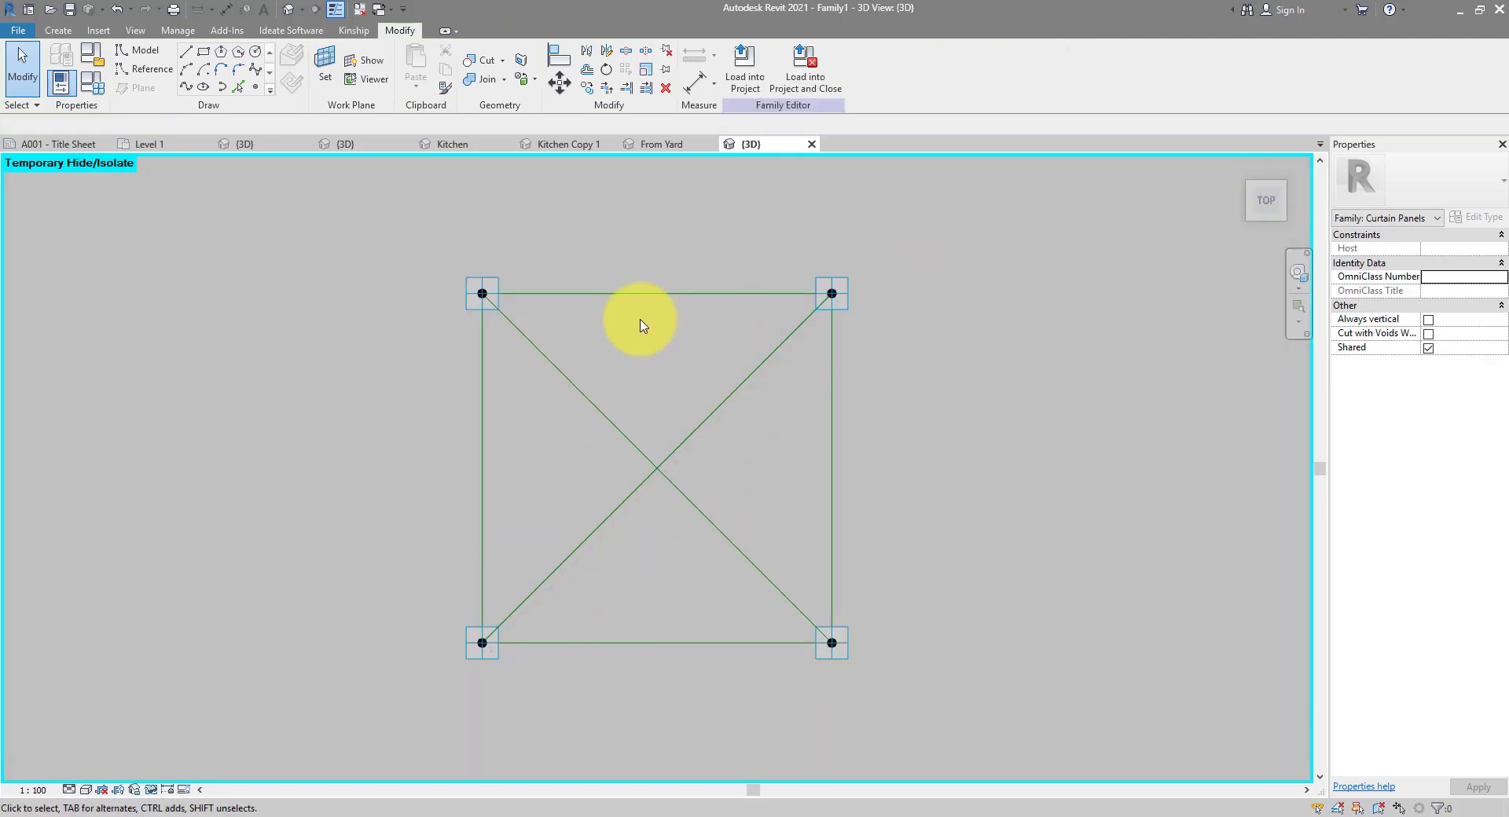
# - Switch to Paint and sketch red corner cut lines inside the marked square, then return to the Revit family
pyautogui.moveTo(402, 810)
pyautogui.click(436, 758)
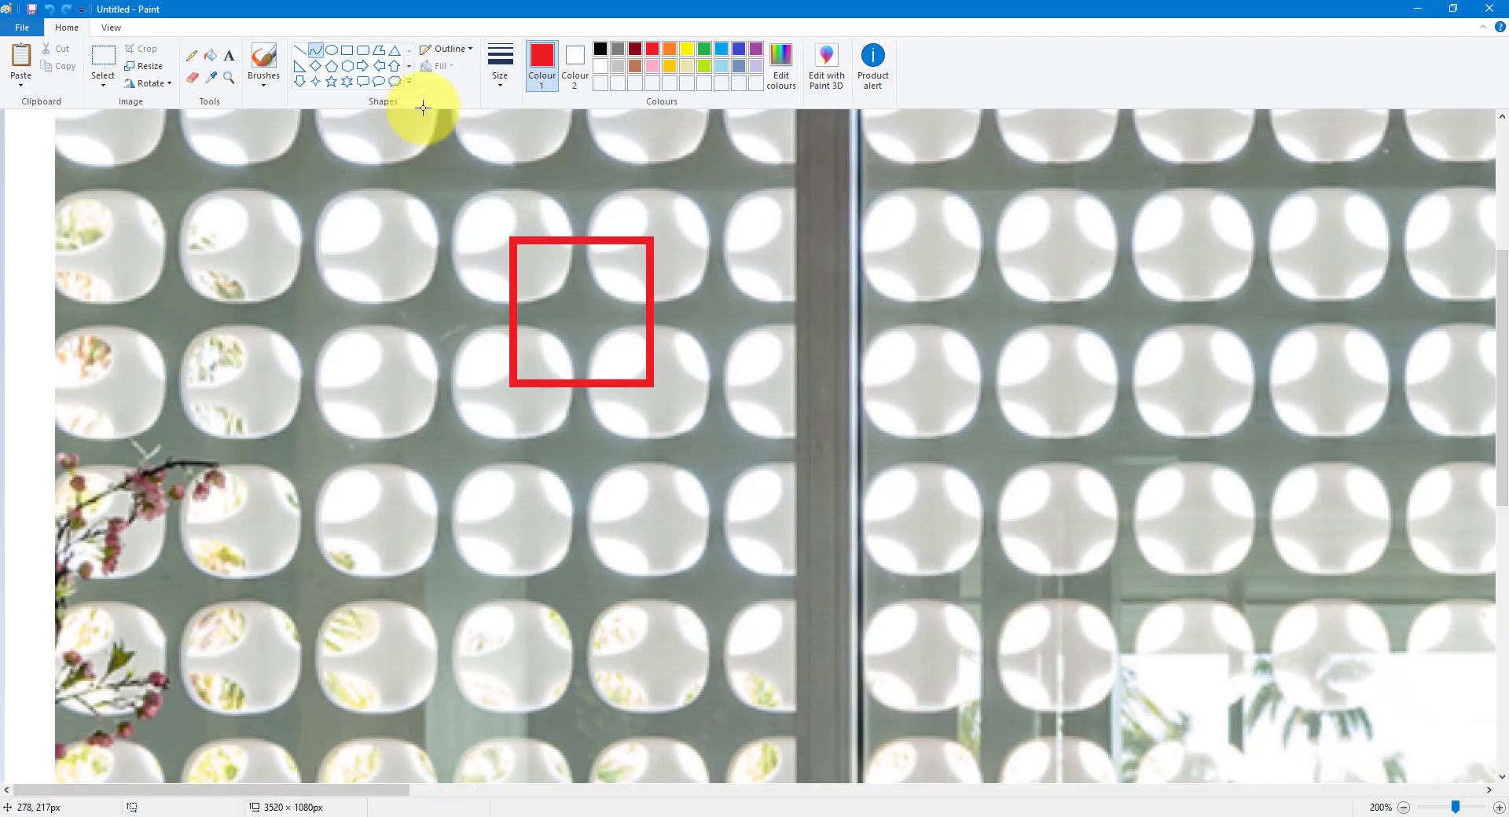
pyautogui.click(315, 51)
pyautogui.moveTo(569, 241)
pyautogui.mouseDown()
pyautogui.moveTo(516, 300)
pyautogui.moveTo(606, 269)
pyautogui.moveTo(588, 240)
pyautogui.moveTo(653, 305)
pyautogui.moveTo(616, 304)
pyautogui.moveTo(651, 384)
pyautogui.mouseUp()
pyautogui.click(602, 297)
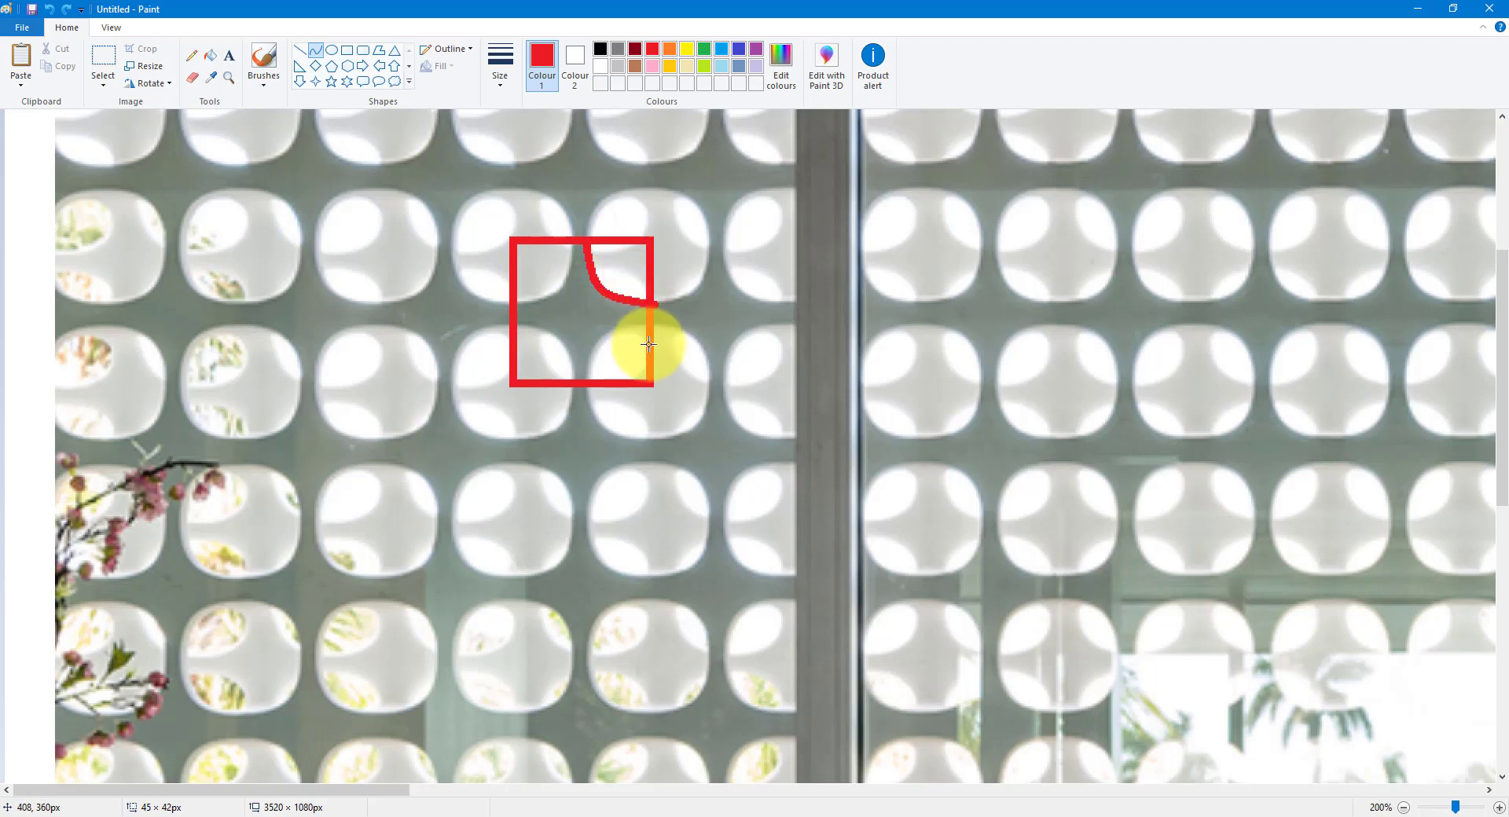
pyautogui.moveTo(646, 323); pyautogui.dragTo(578, 381)
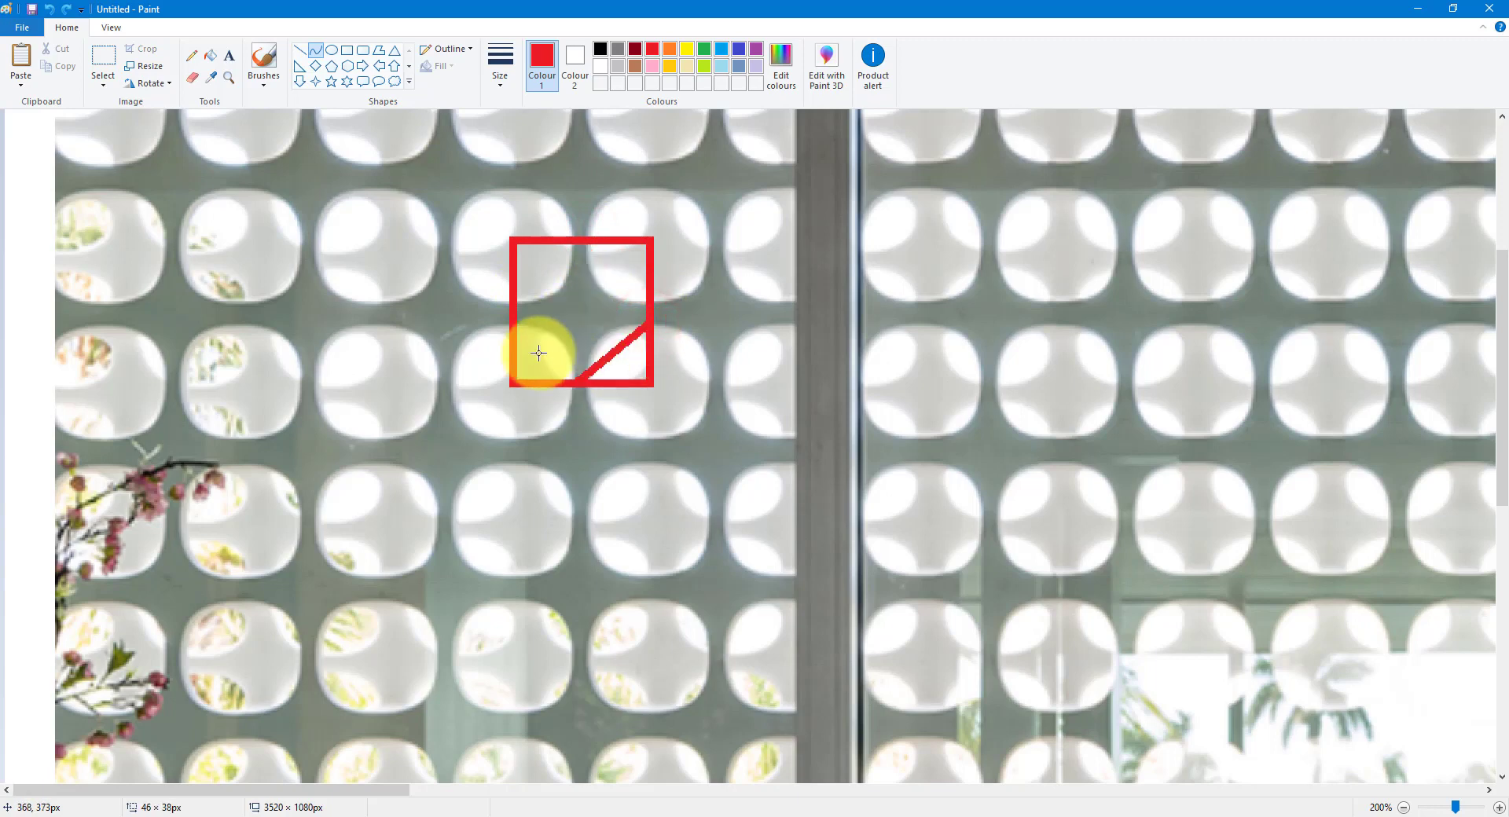
pyautogui.click(1416, 8)
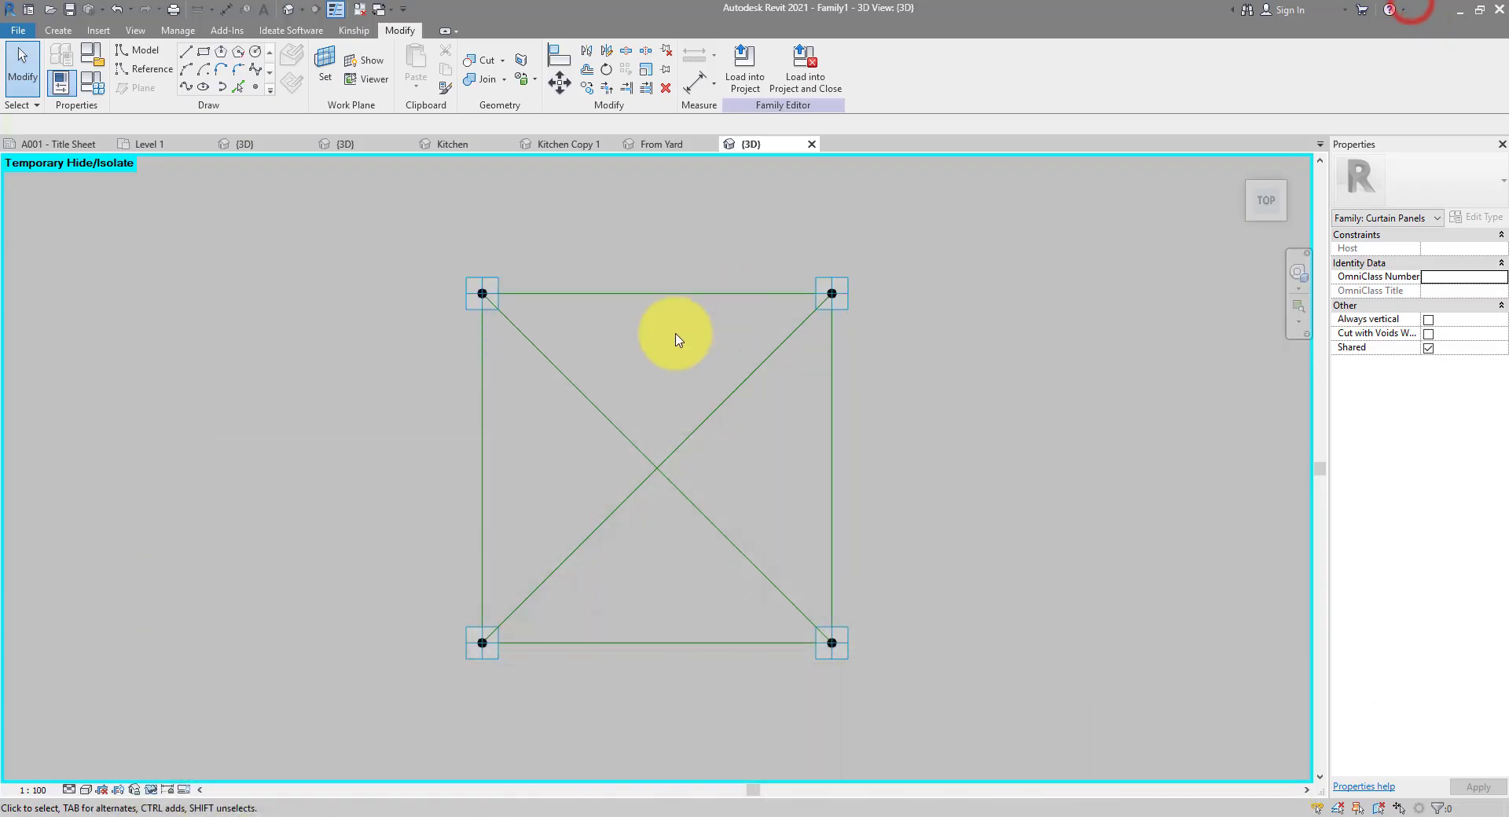
# - Place three reference points around each of the two upper corners, hosted on the adjacent edges and the diagonal
pyautogui.click(256, 87)
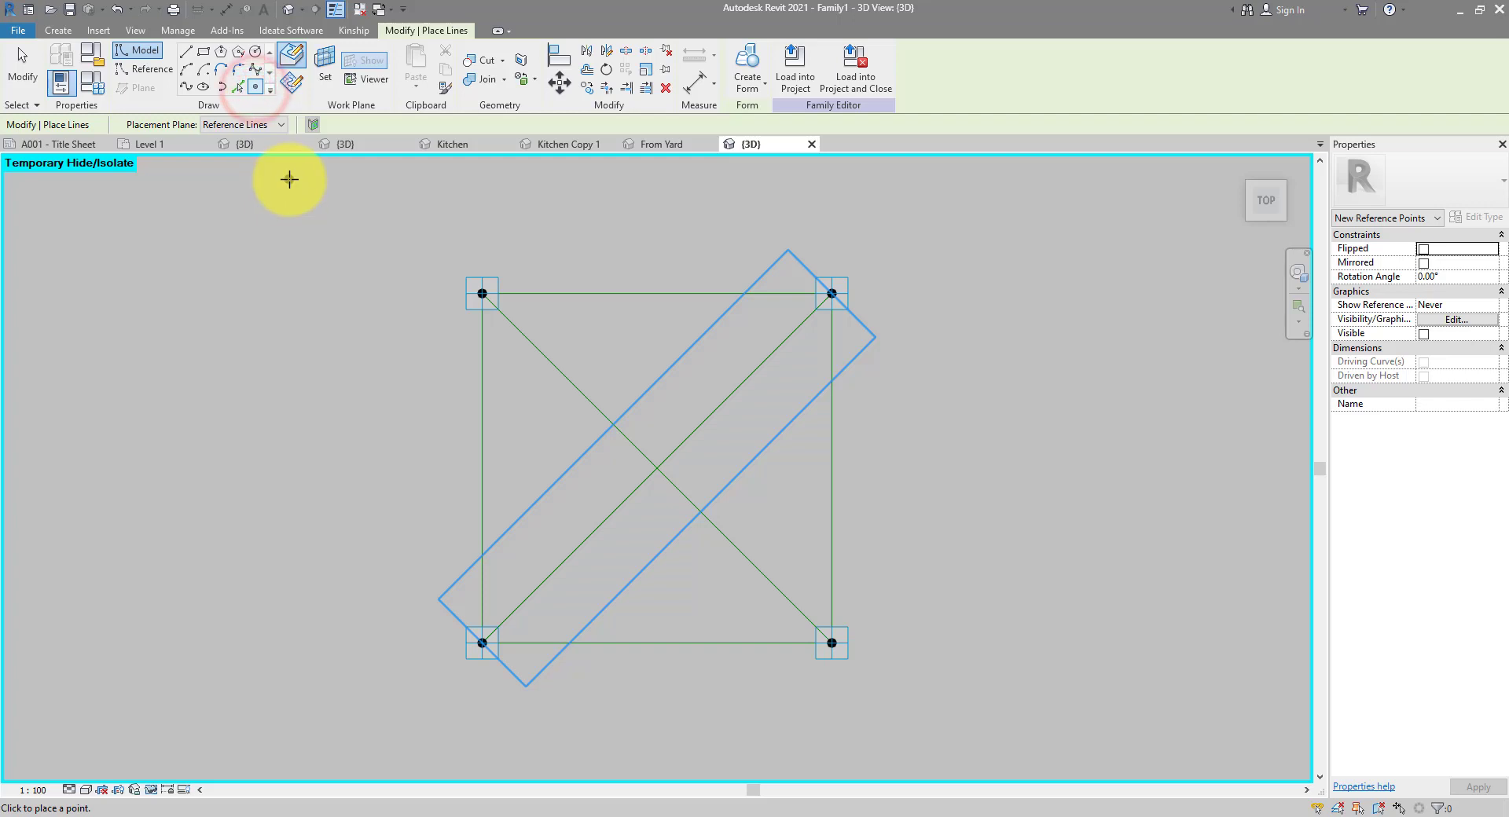
pyautogui.click(301, 165)
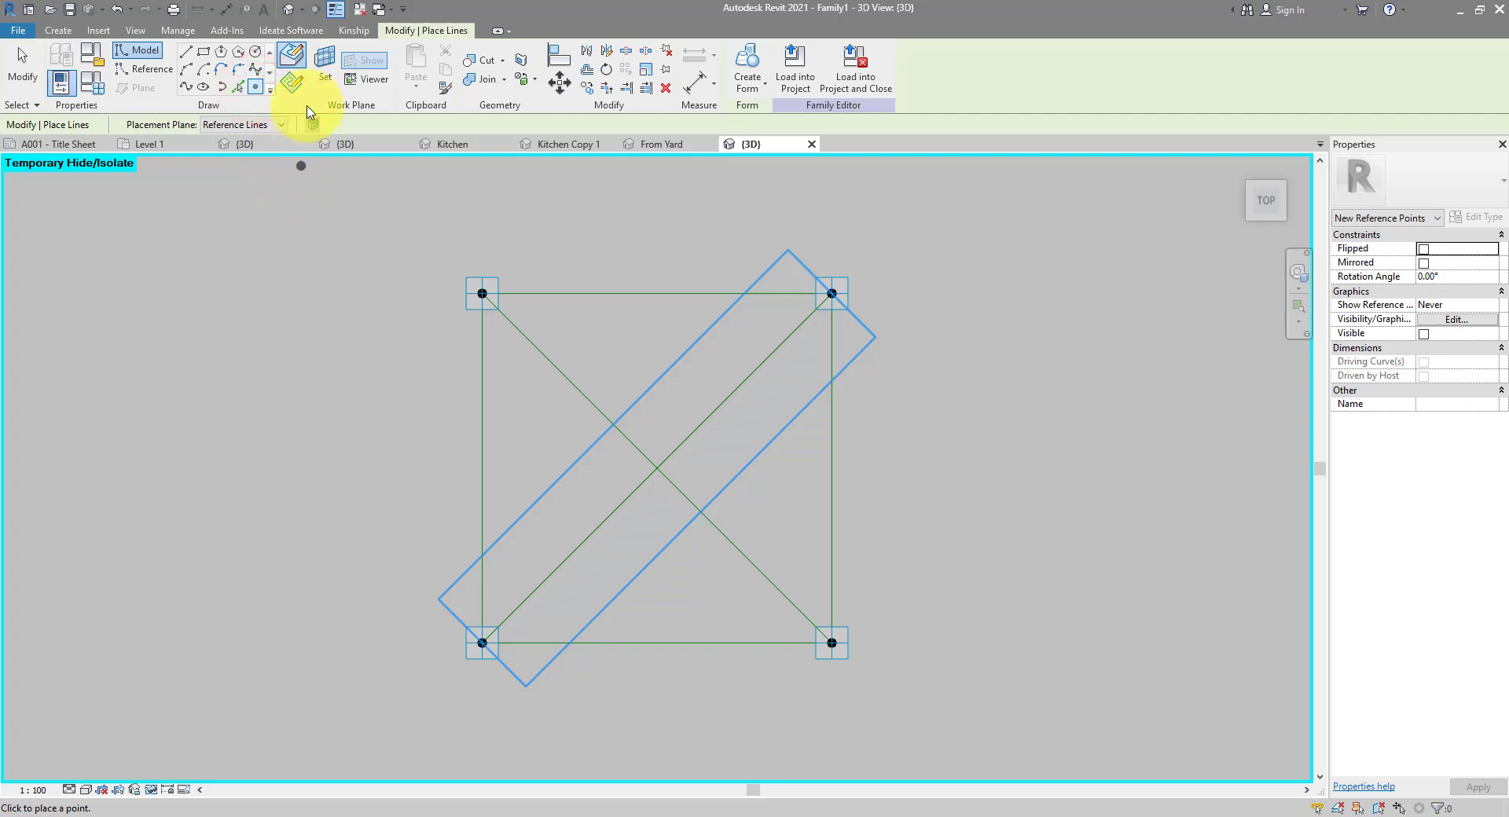
pyautogui.click(292, 56)
pyautogui.click(595, 293)
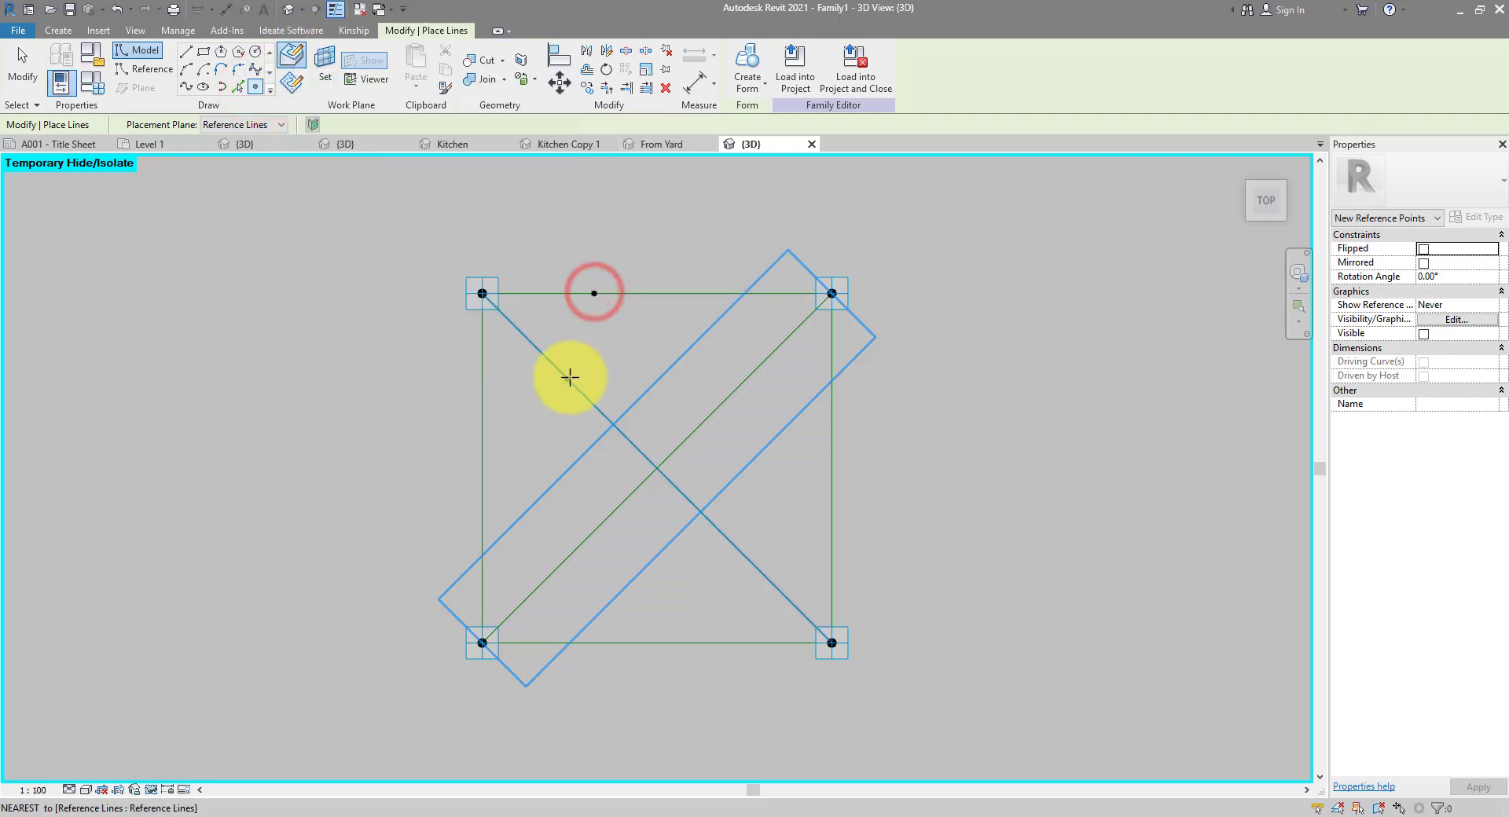
pyautogui.click(567, 379)
pyautogui.click(482, 412)
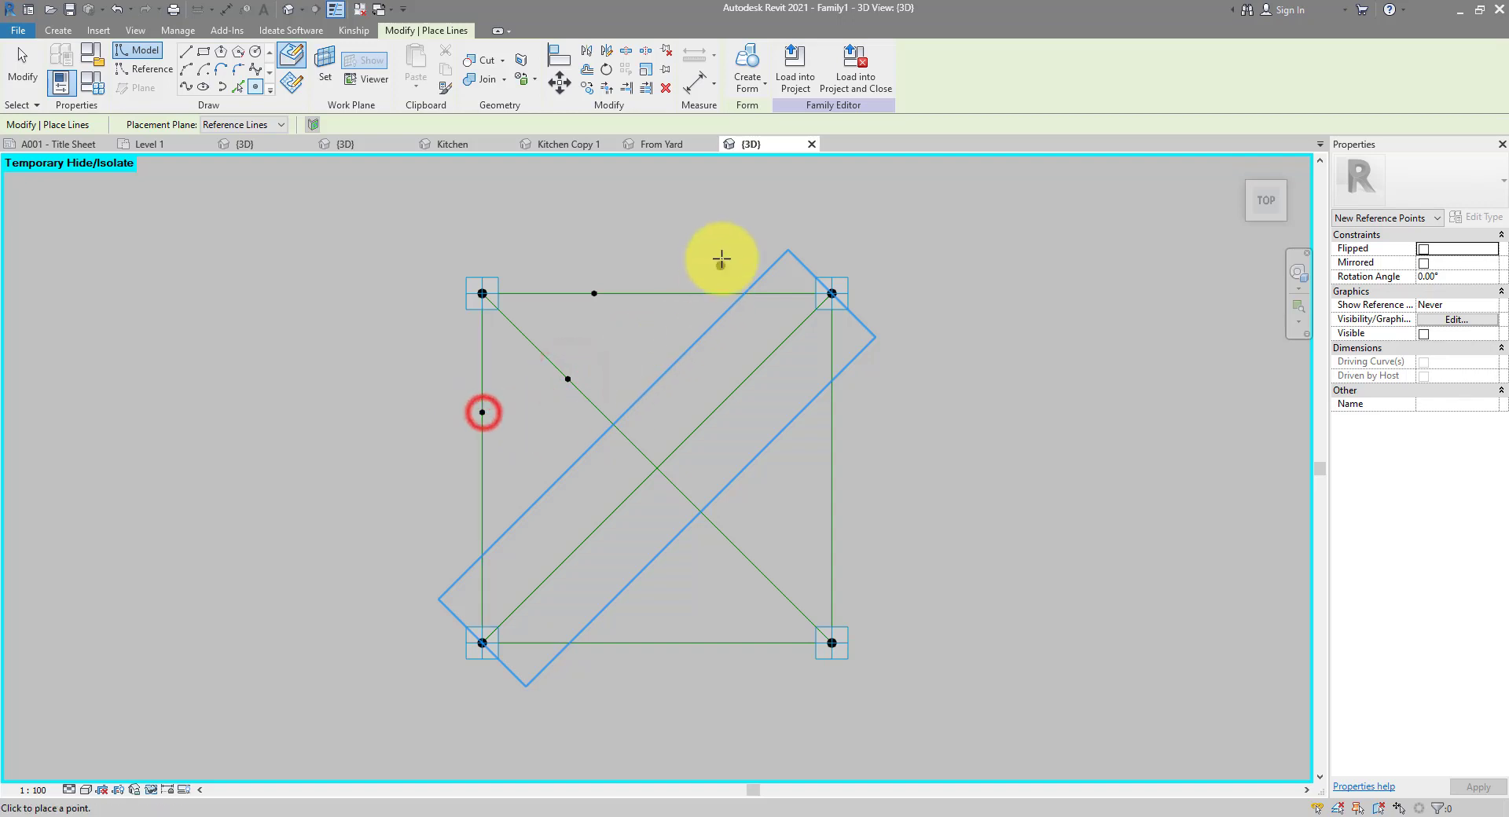
pyautogui.click(704, 294)
pyautogui.click(738, 386)
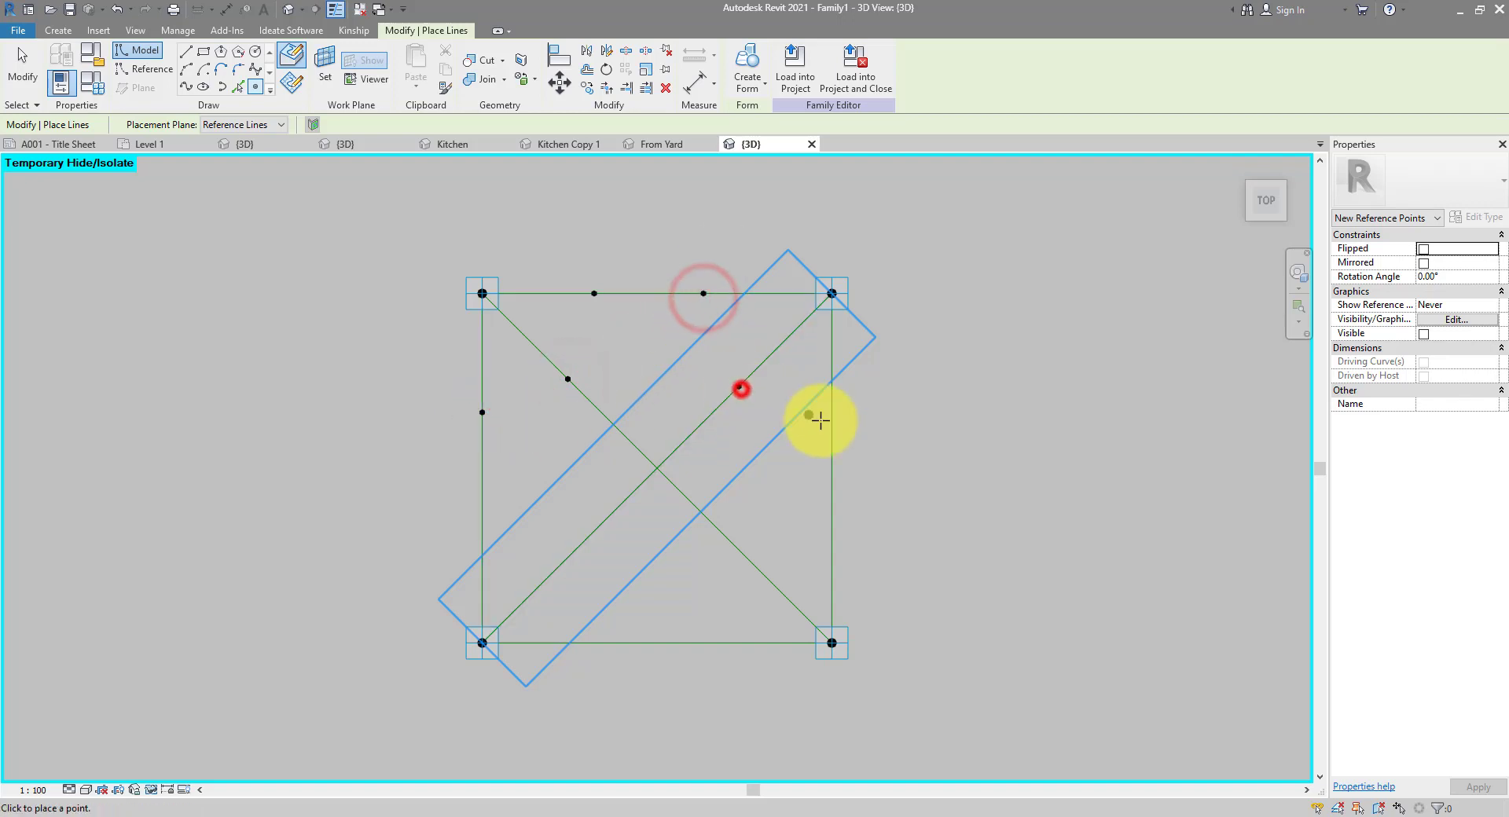
pyautogui.click(832, 426)
# - Place three reference points around each of the two lower corners, hosted on the adjacent edges and the diagonal
pyautogui.click(832, 561)
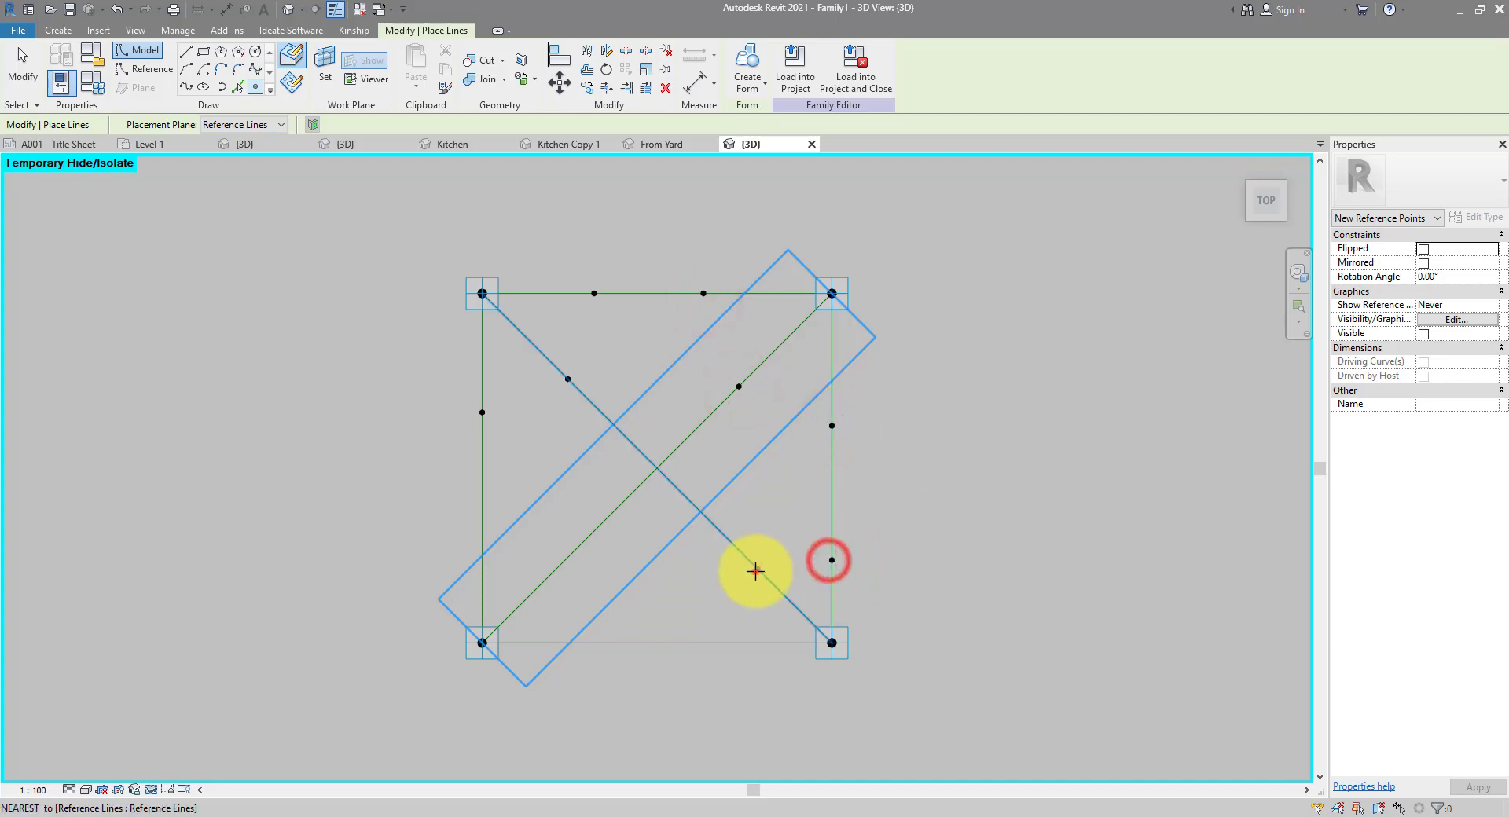
pyautogui.click(757, 568)
pyautogui.click(704, 644)
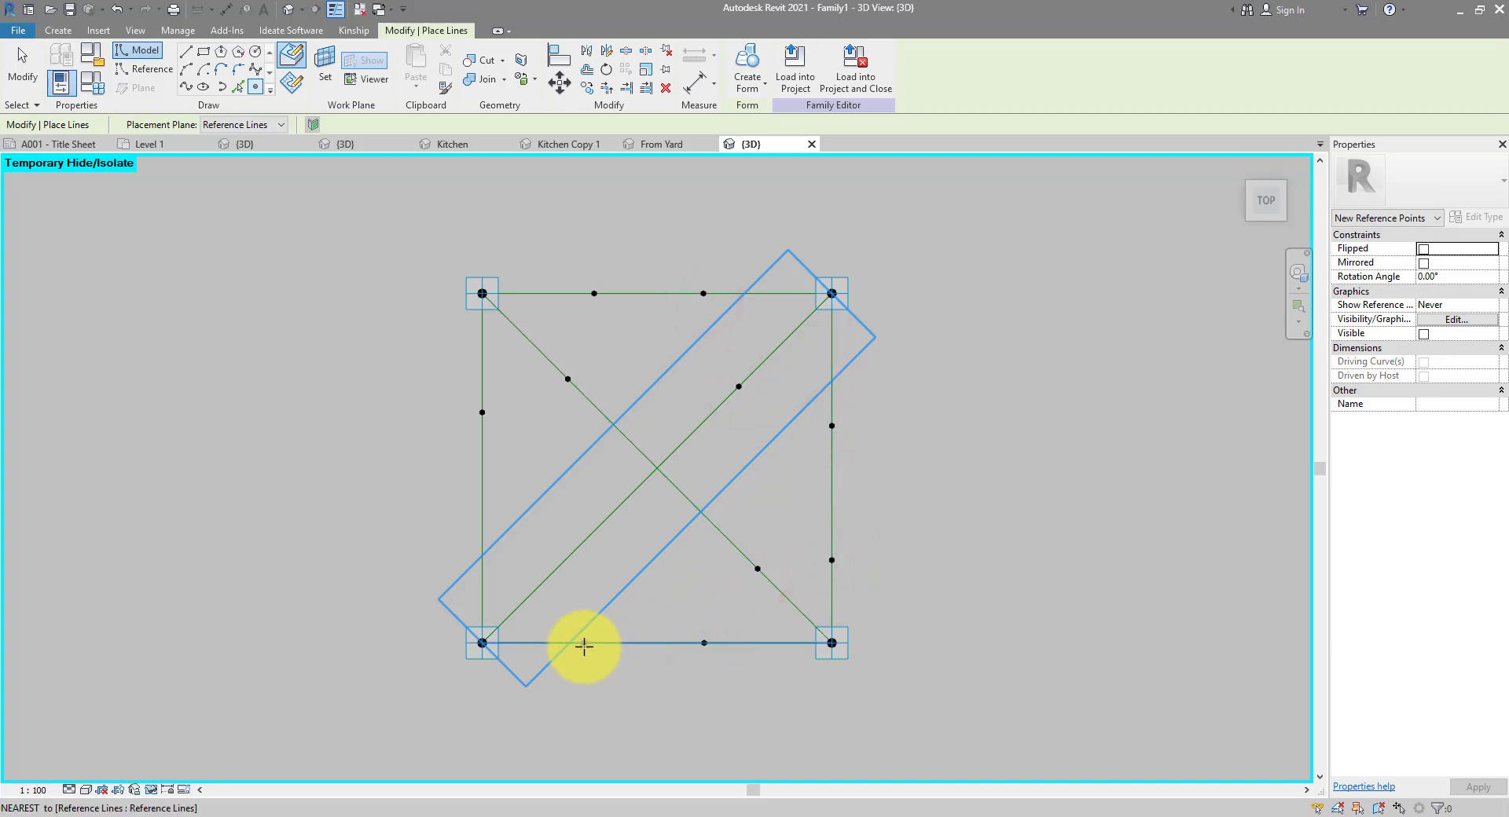
pyautogui.click(584, 643)
pyautogui.click(560, 565)
pyautogui.click(482, 529)
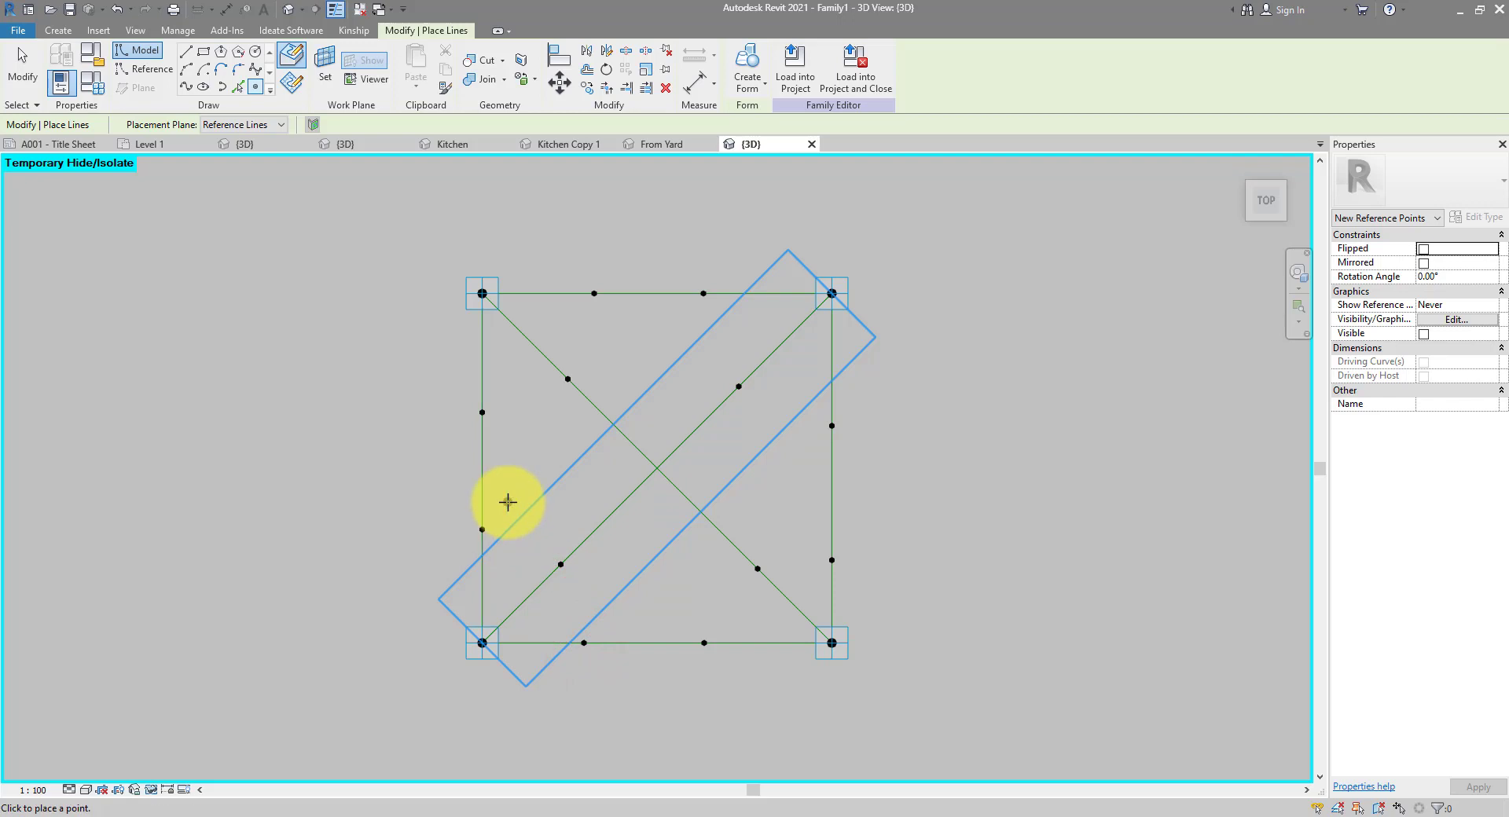
pyautogui.press('Escape')
pyautogui.press('Escape')
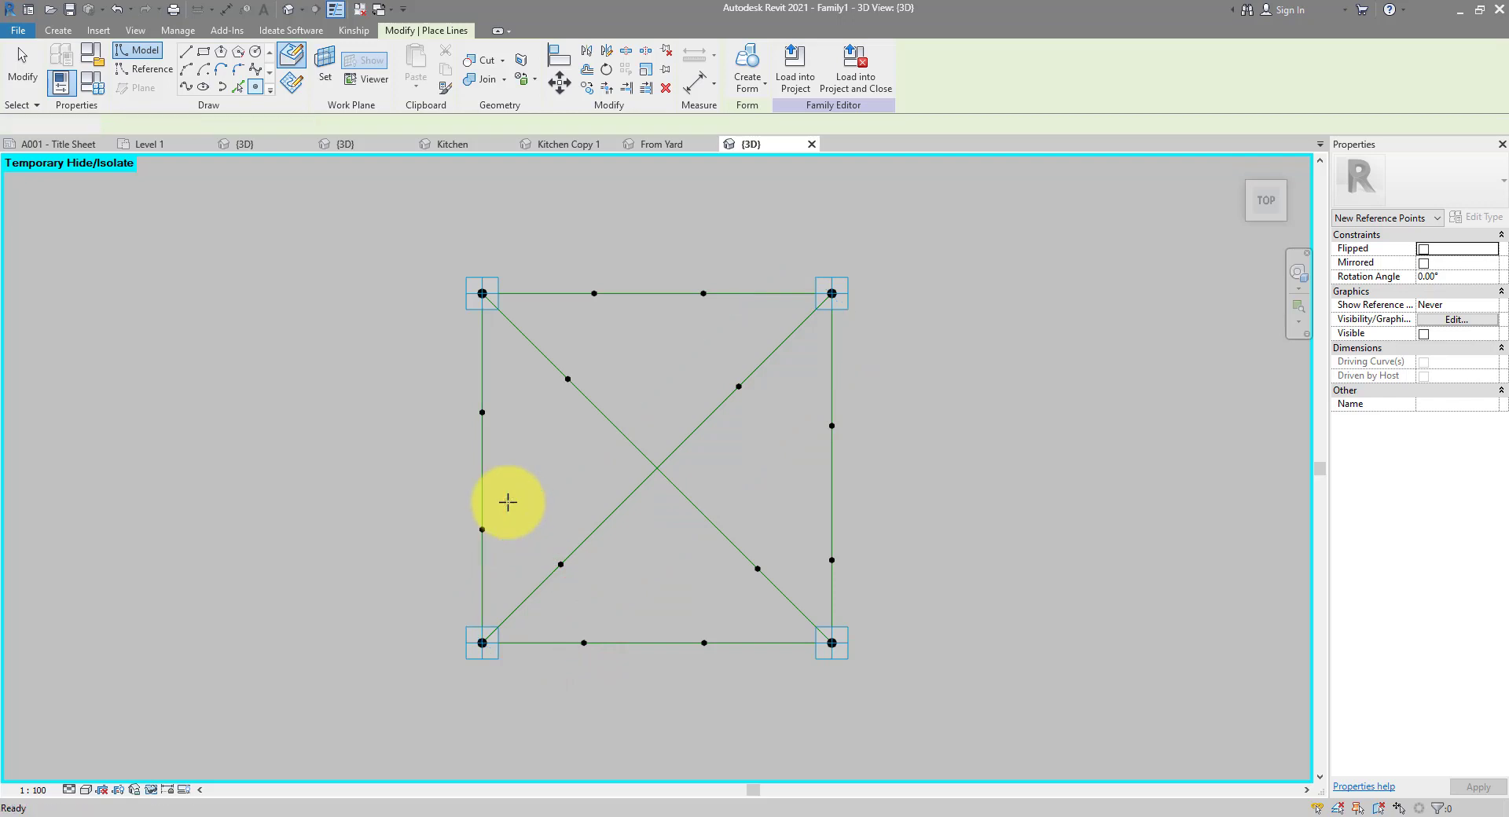
# - Draw a spline through the three reference points around the panel's upper-left corner
pyautogui.moveTo(534, 228); pyautogui.dragTo(444, 367)
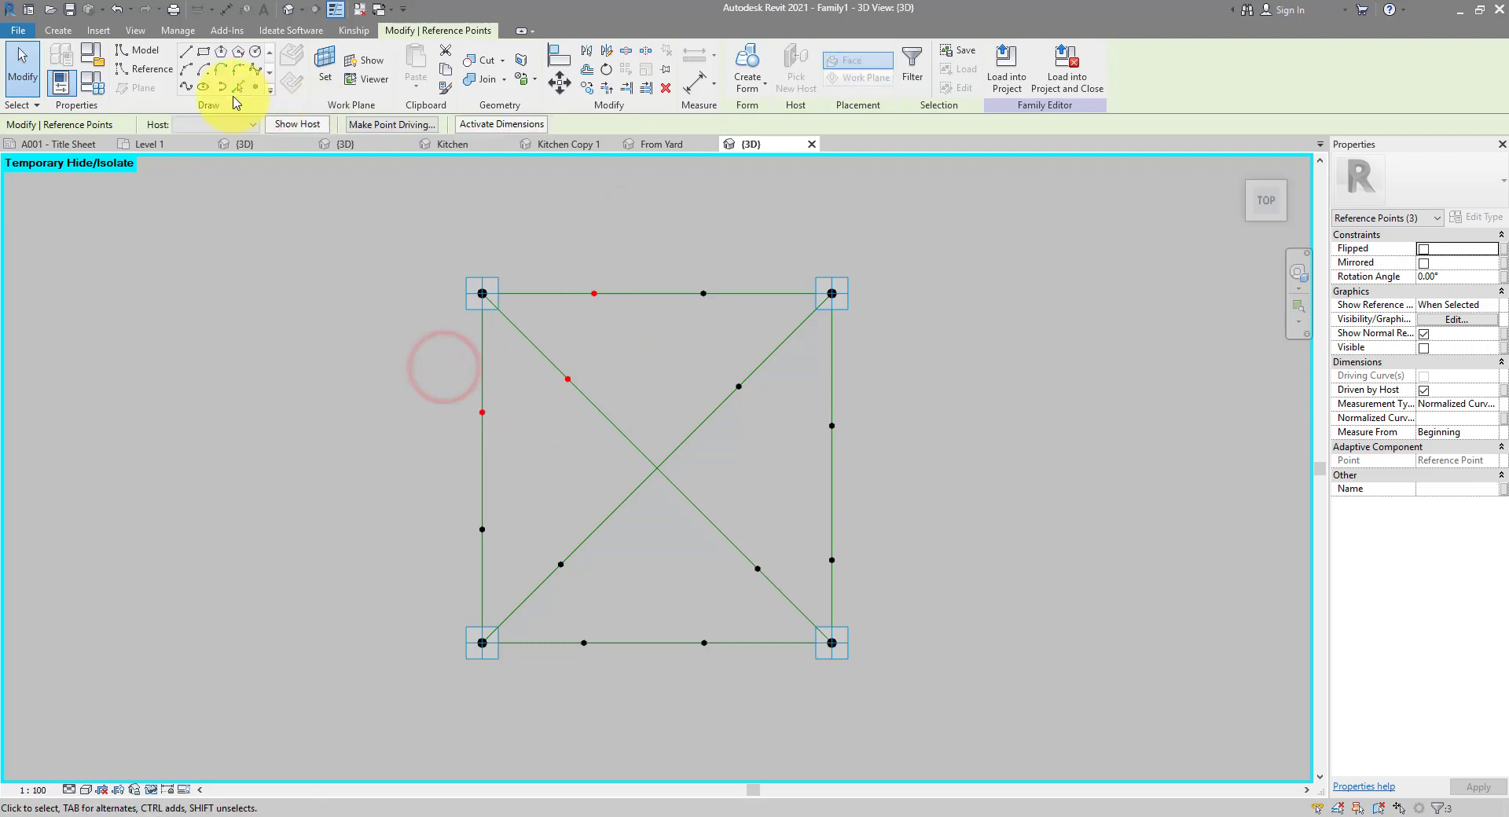
pyautogui.click(193, 92)
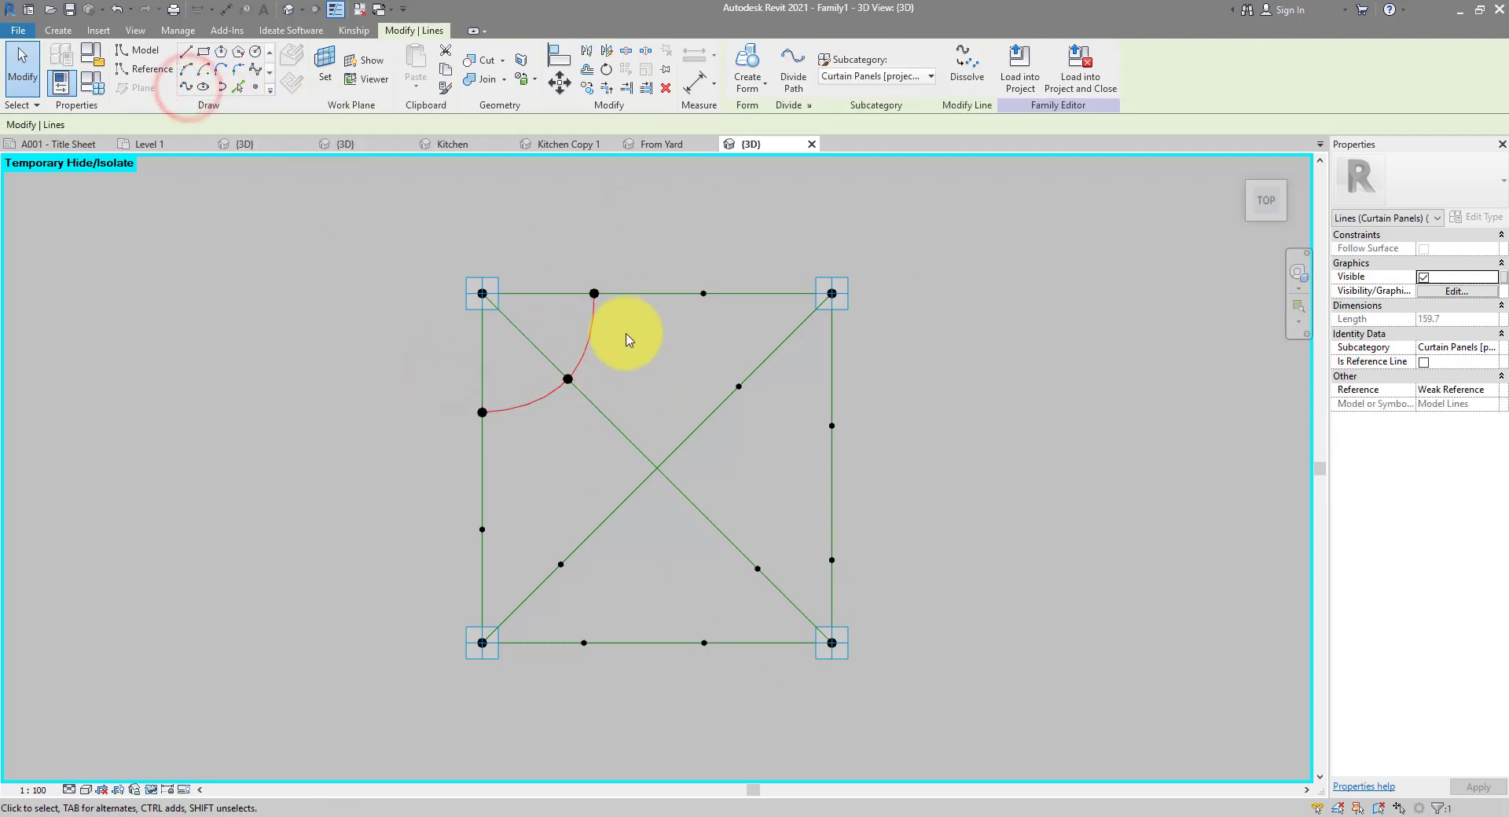
# - Draw splines through the three reference points around each of the panel's upper-right, lower-right and lower-left corners
pyautogui.moveTo(677, 245); pyautogui.dragTo(789, 383)
pyautogui.click(186, 87)
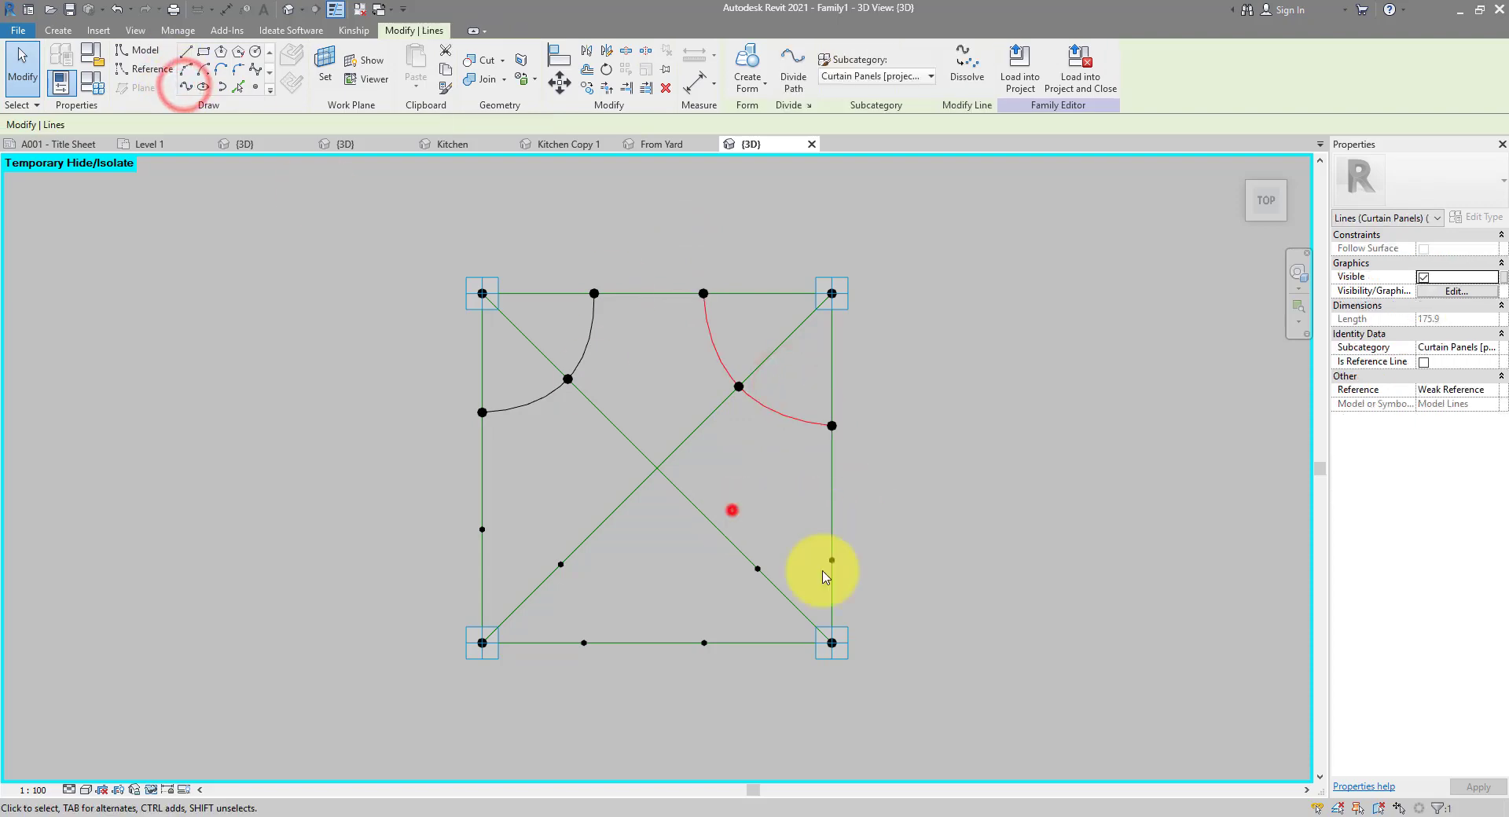
pyautogui.moveTo(732, 510); pyautogui.dragTo(747, 660)
pyautogui.keyDown('ctrl'); pyautogui.moveTo(825, 690); pyautogui.dragTo(697, 583); pyautogui.keyUp('ctrl')
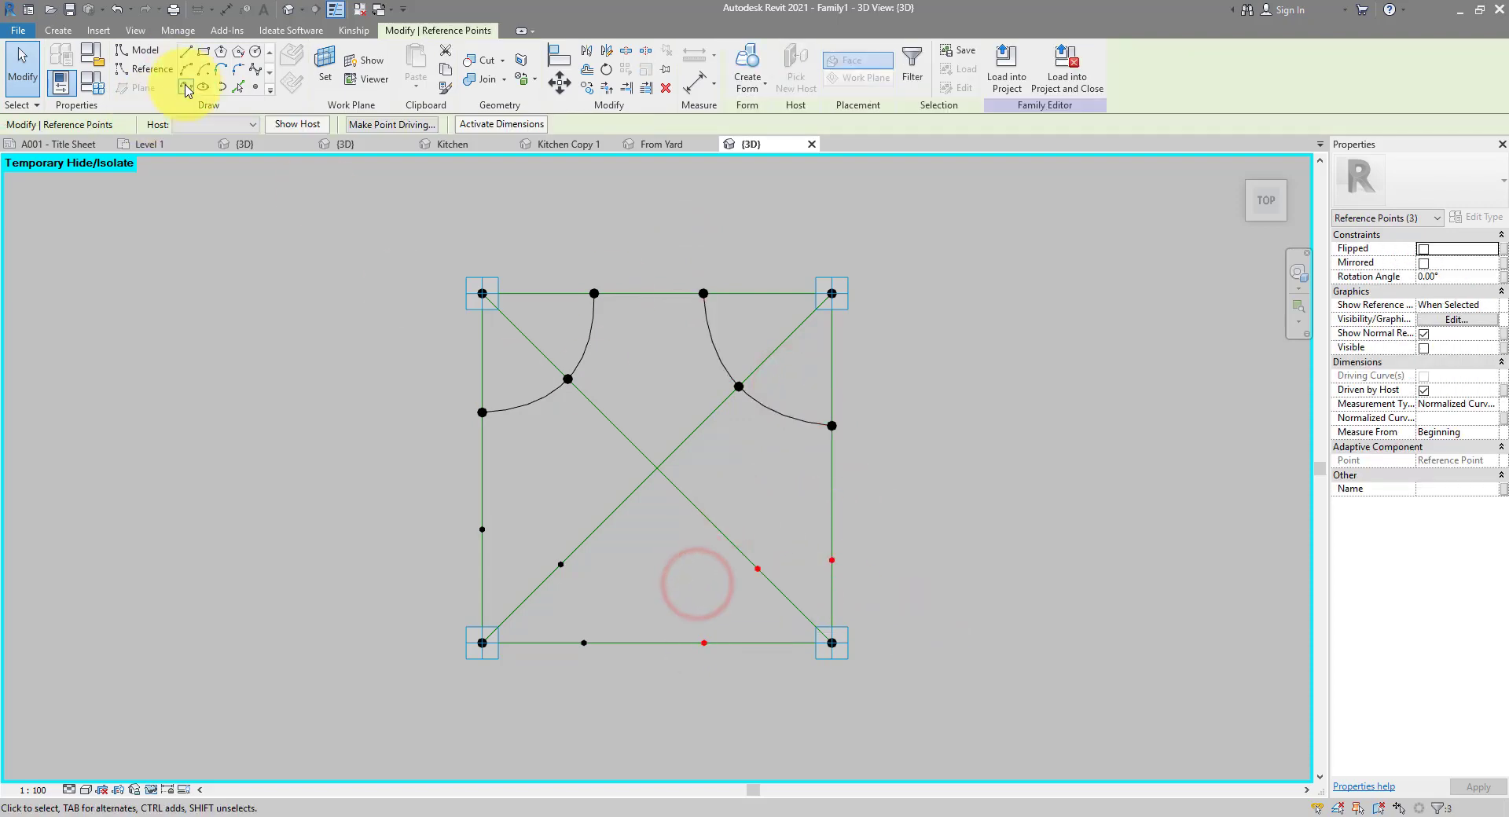
pyautogui.moveTo(438, 502); pyautogui.dragTo(599, 684)
pyautogui.click(186, 87)
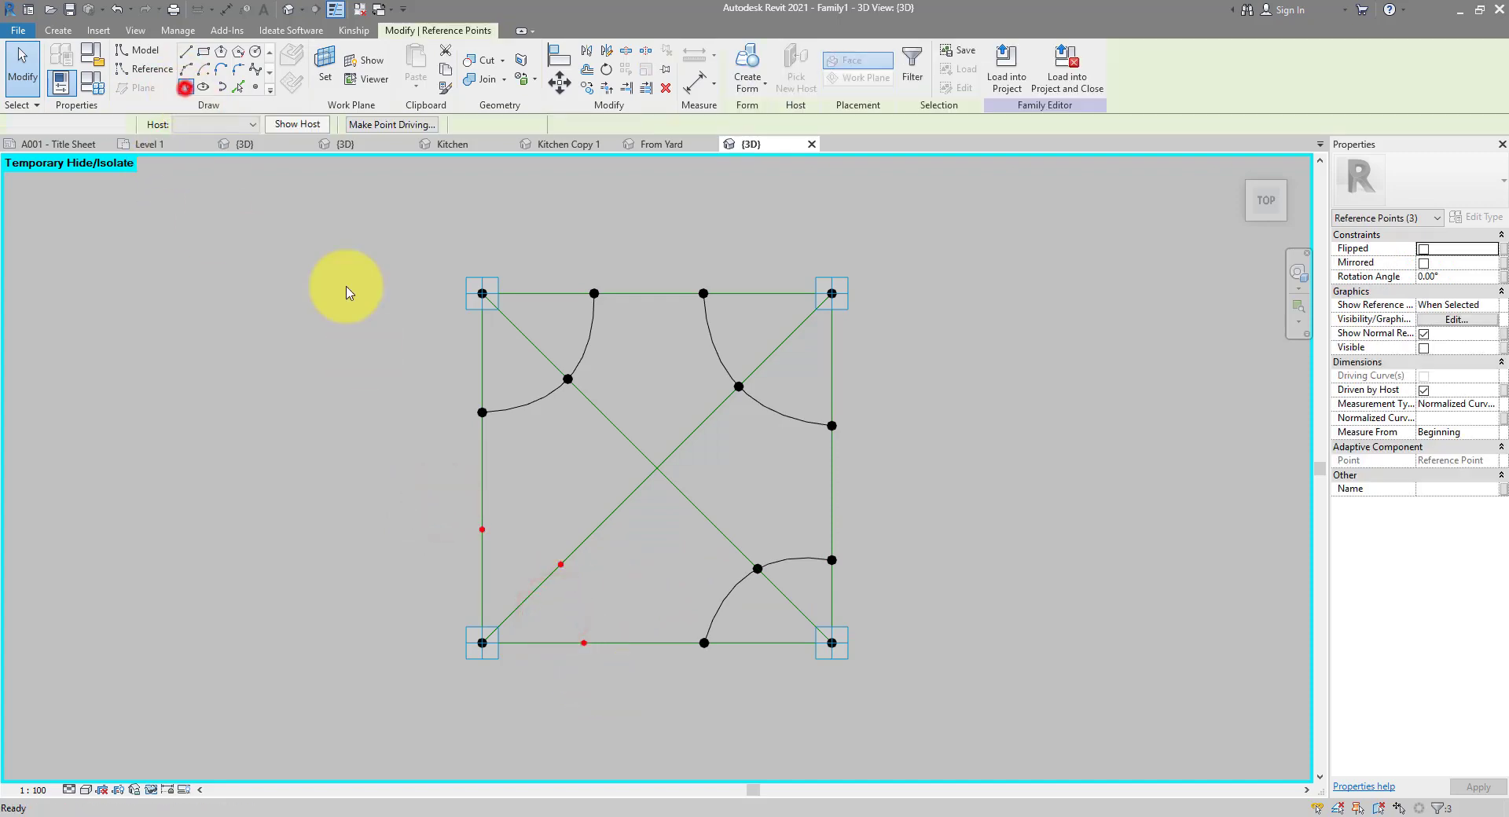
pyautogui.click(541, 464)
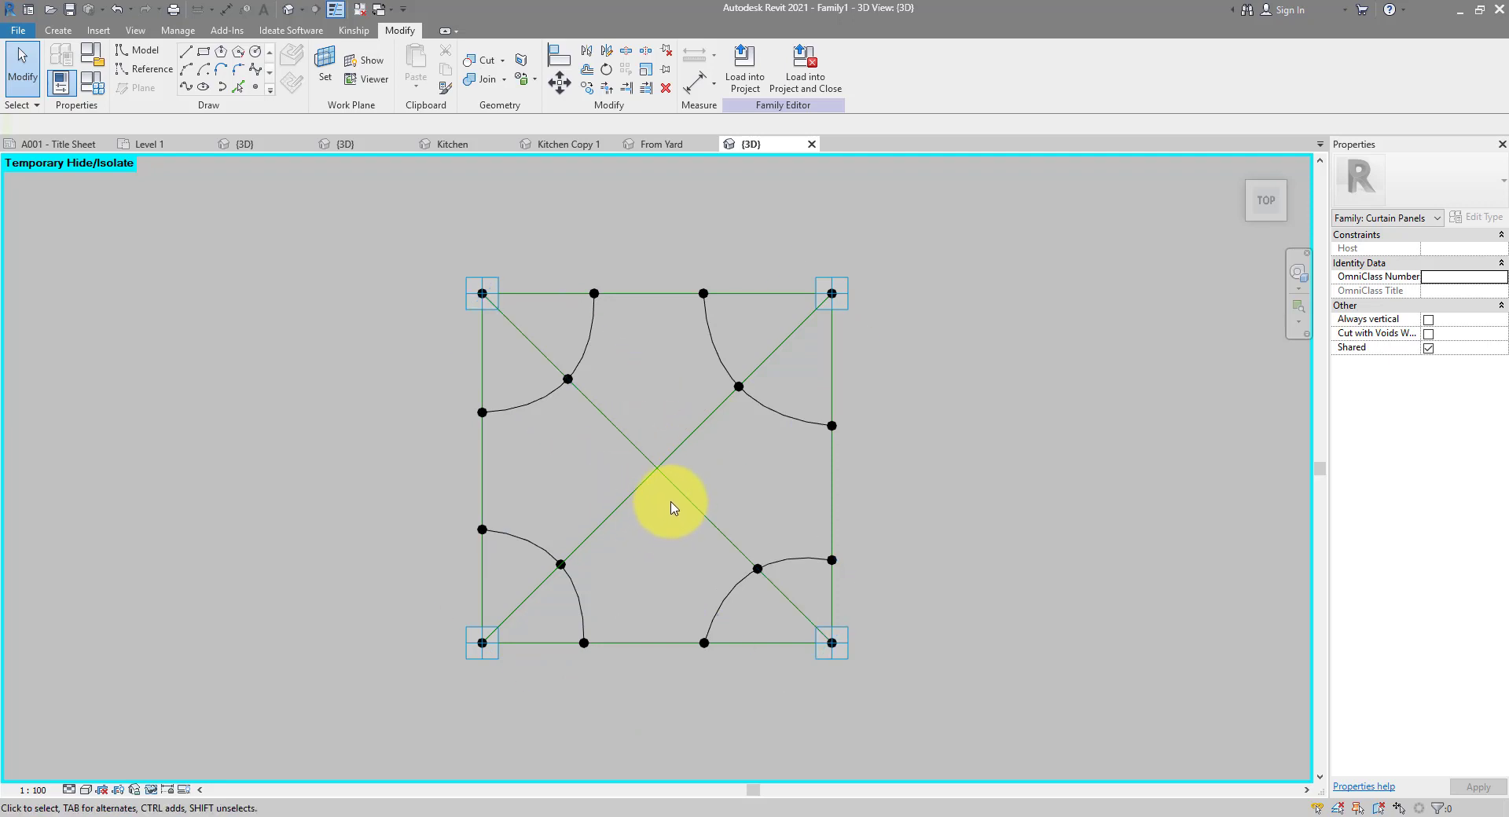
pyautogui.moveTo(436, 257); pyautogui.dragTo(610, 329)
pyautogui.moveTo(689, 257); pyautogui.dragTo(870, 327)
pyautogui.moveTo(816, 246); pyautogui.dragTo(876, 463)
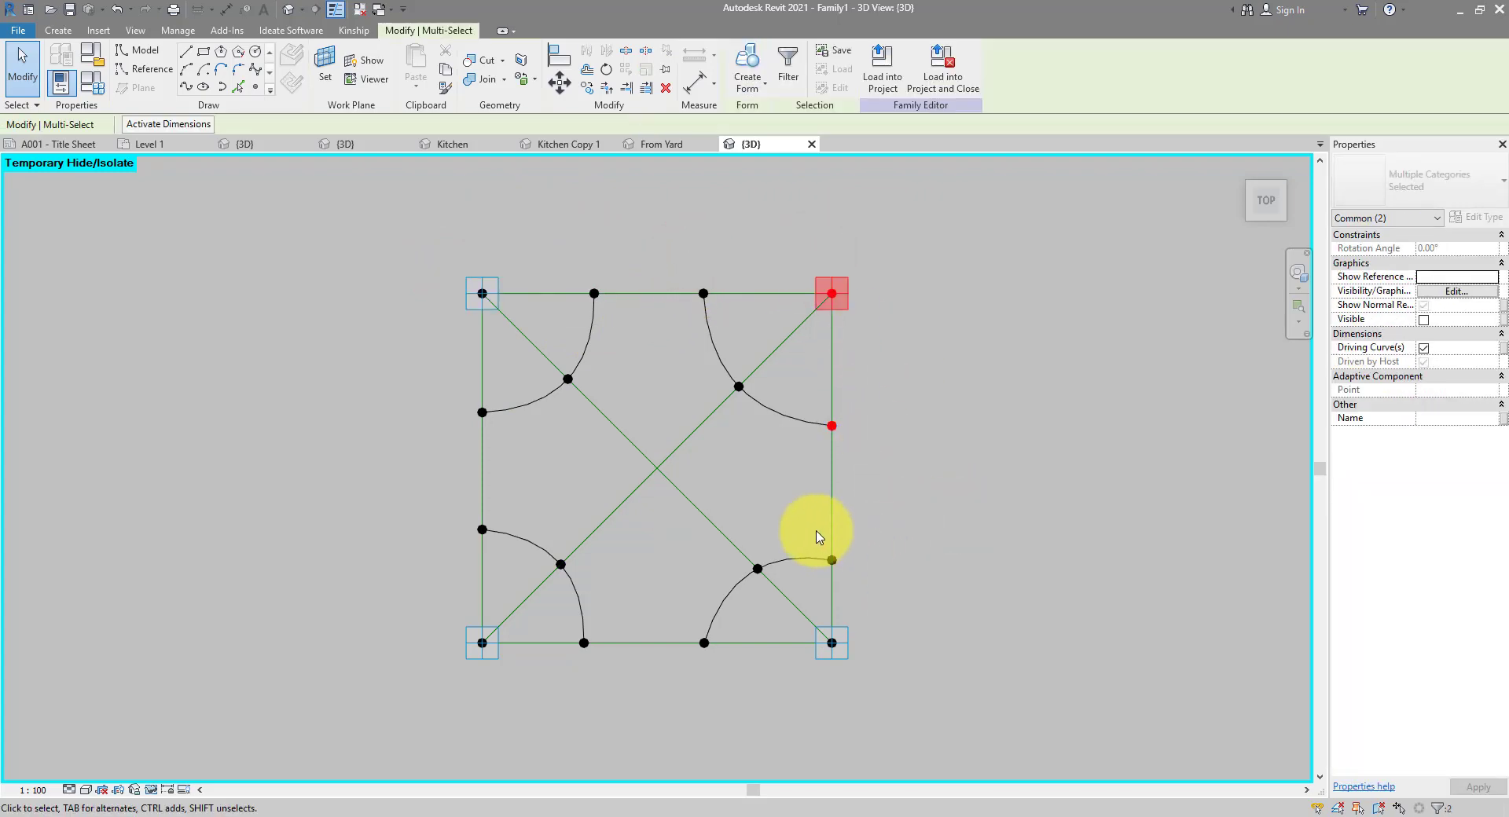
pyautogui.moveTo(815, 529); pyautogui.dragTo(881, 693)
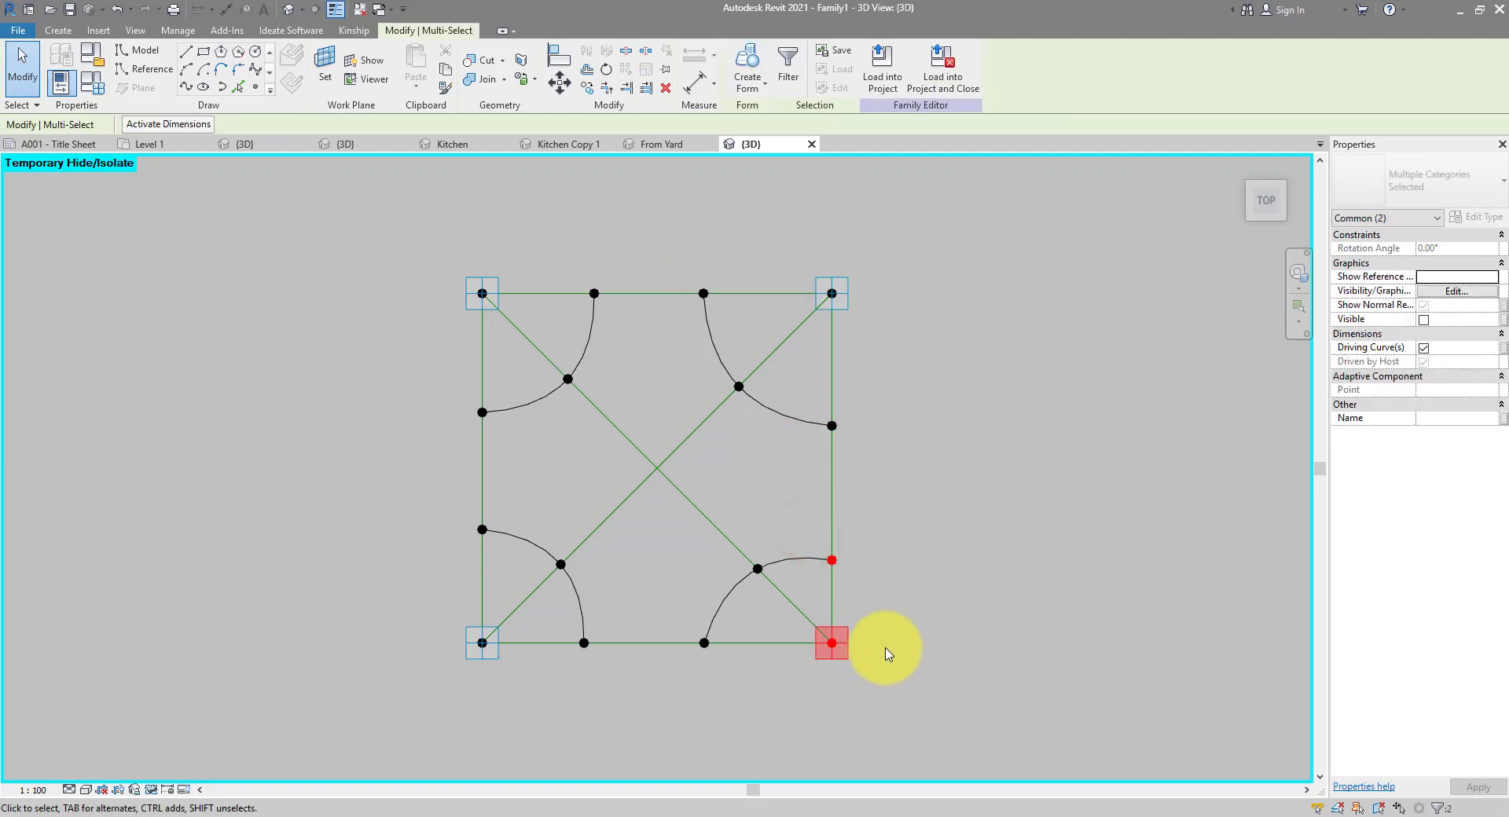
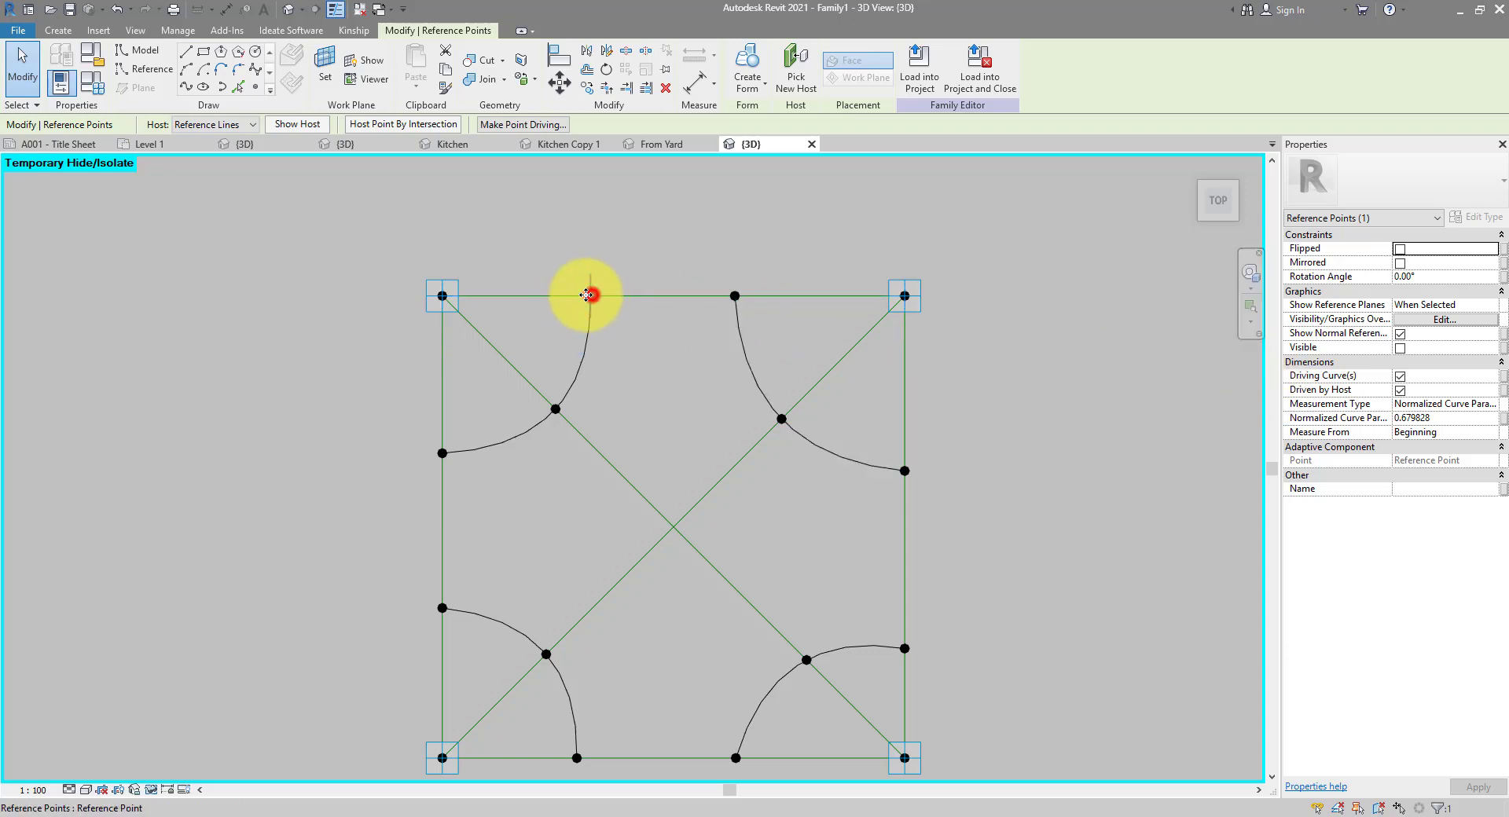
# - Slide the upper-left curve's top-edge point to both ends of the edge, and set its normalized curve parameter to 0.5
pyautogui.moveTo(586, 295); pyautogui.dragTo(454, 297)
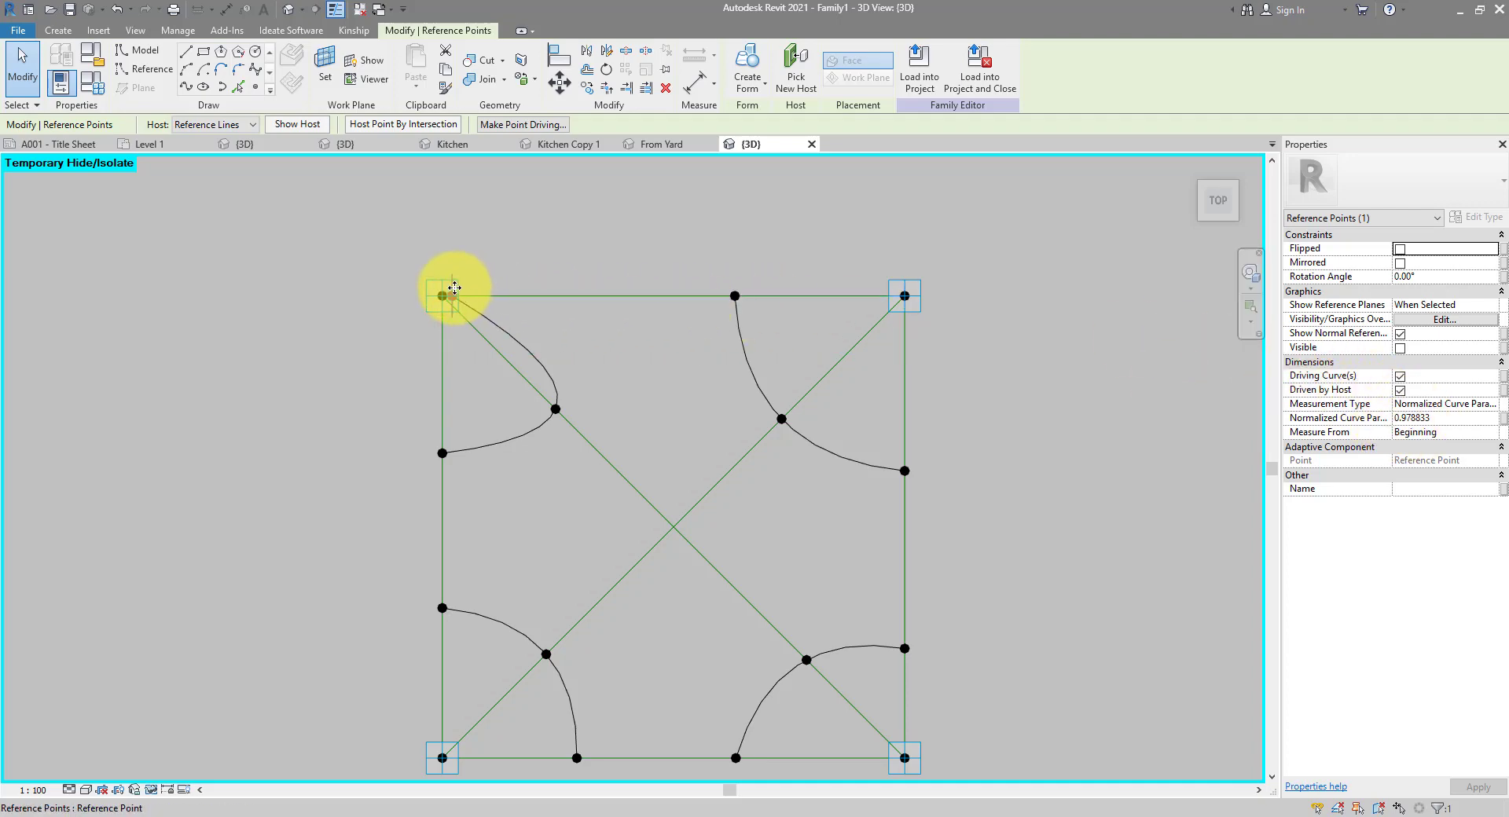
pyautogui.moveTo(454, 289); pyautogui.dragTo(894, 296)
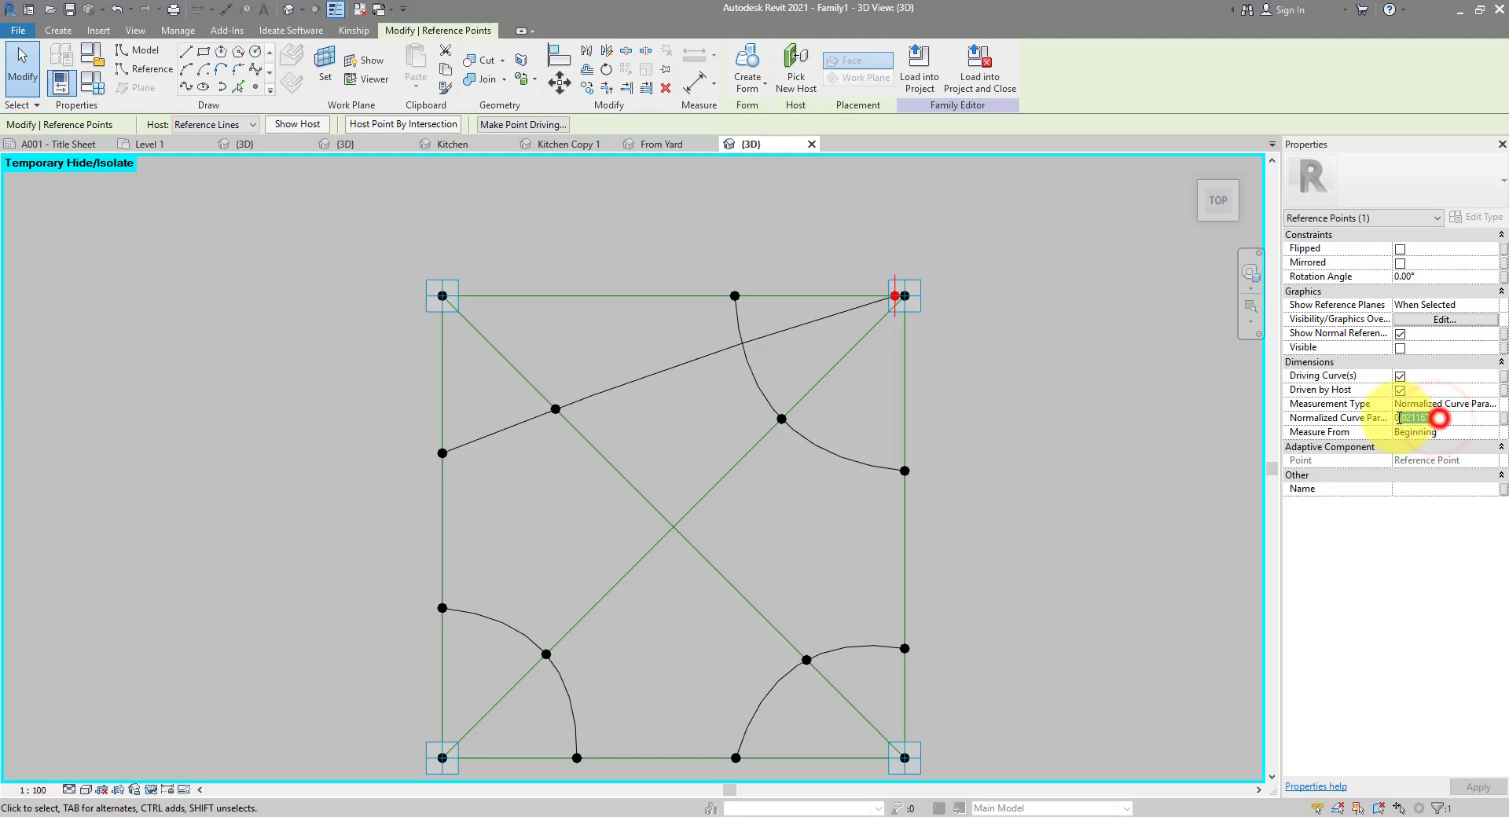
pyautogui.moveTo(1435, 418); pyautogui.dragTo(1397, 418)
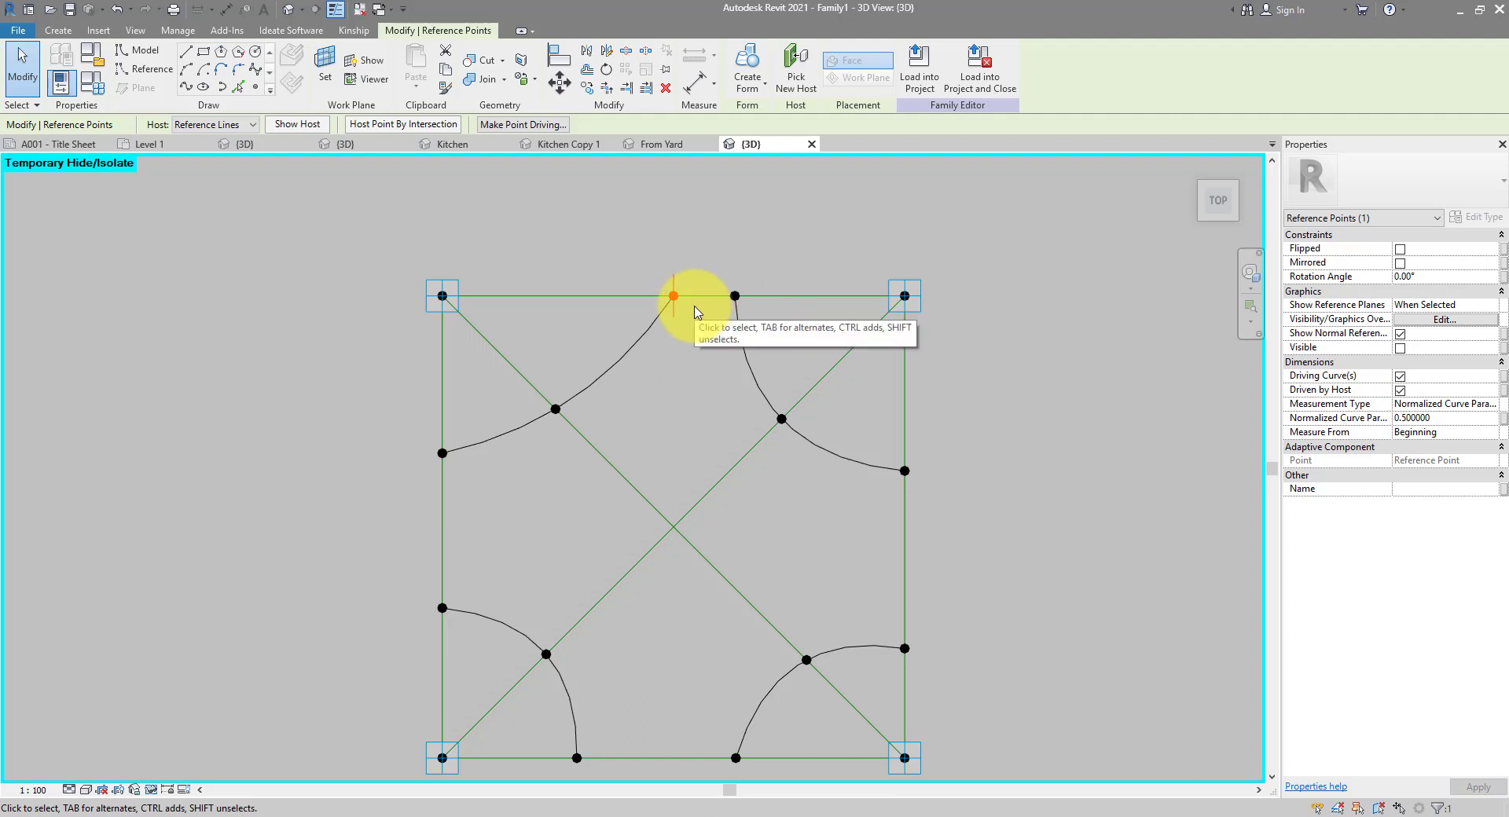
# - Switch the point's measurement type to Segment Length and back to Normalized Curve Parameter
pyautogui.click(1419, 404)
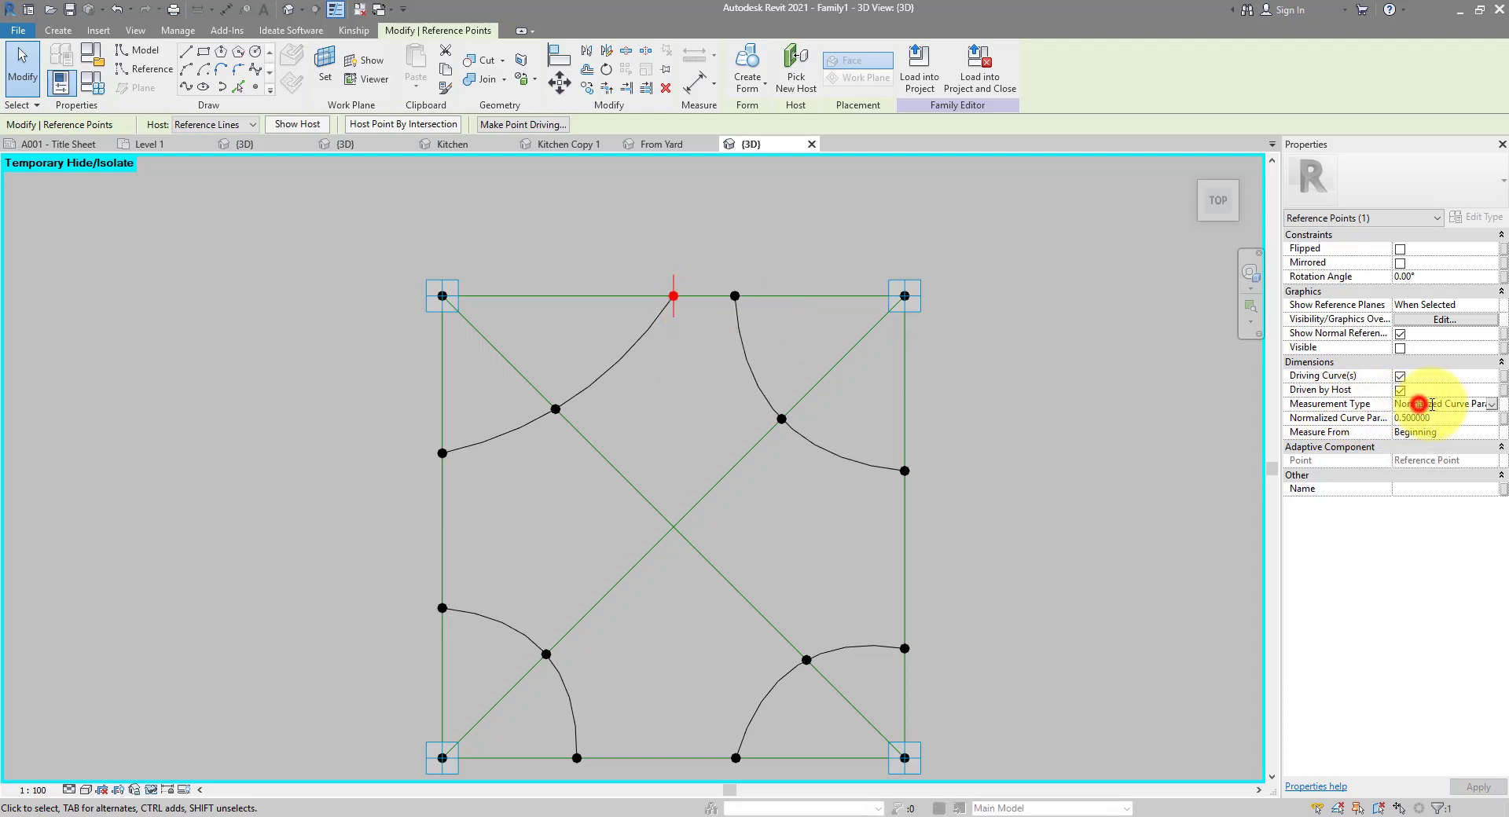
pyautogui.click(1491, 404)
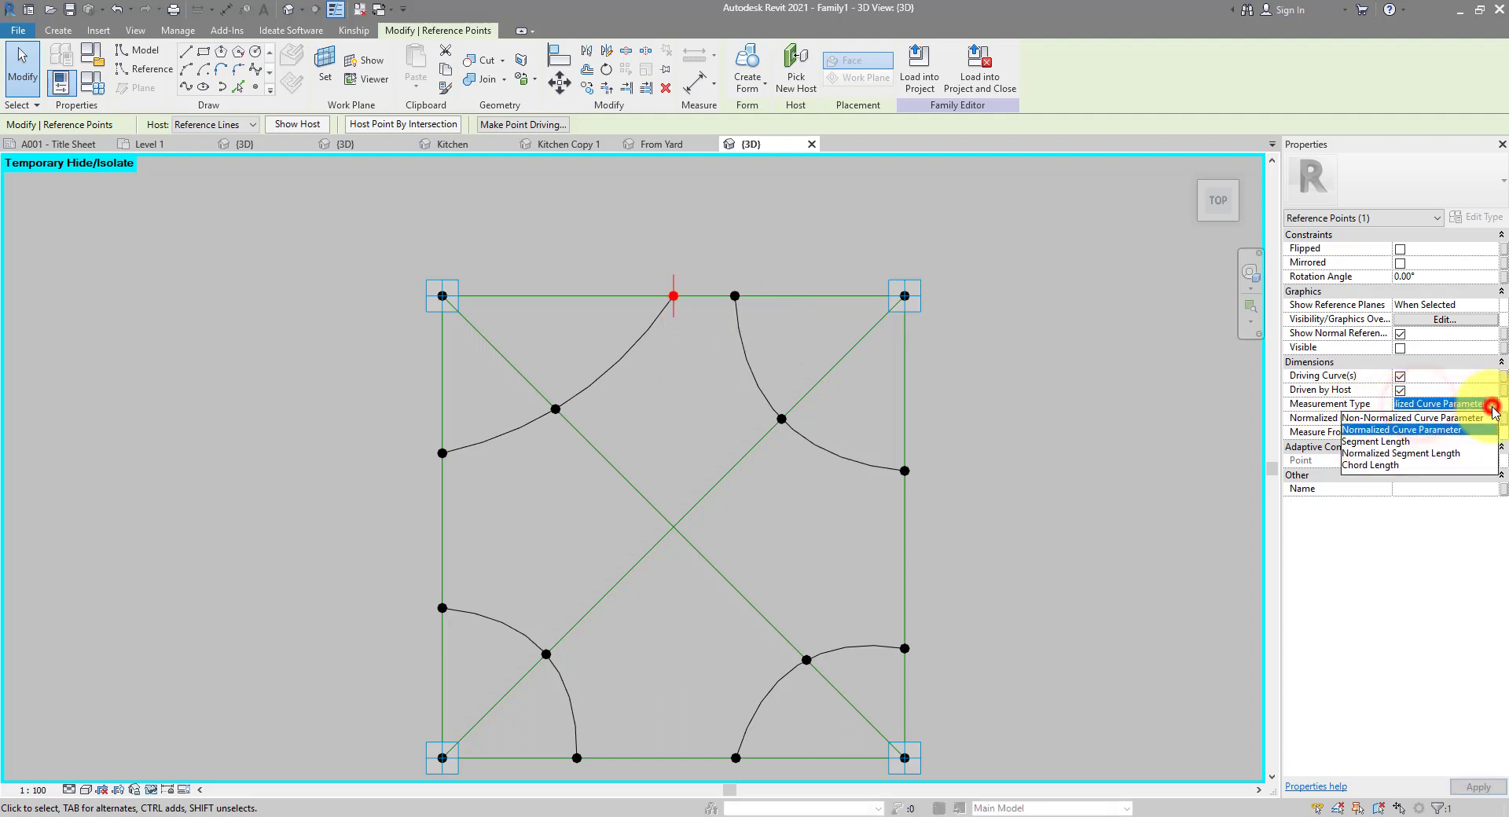
pyautogui.click(1396, 443)
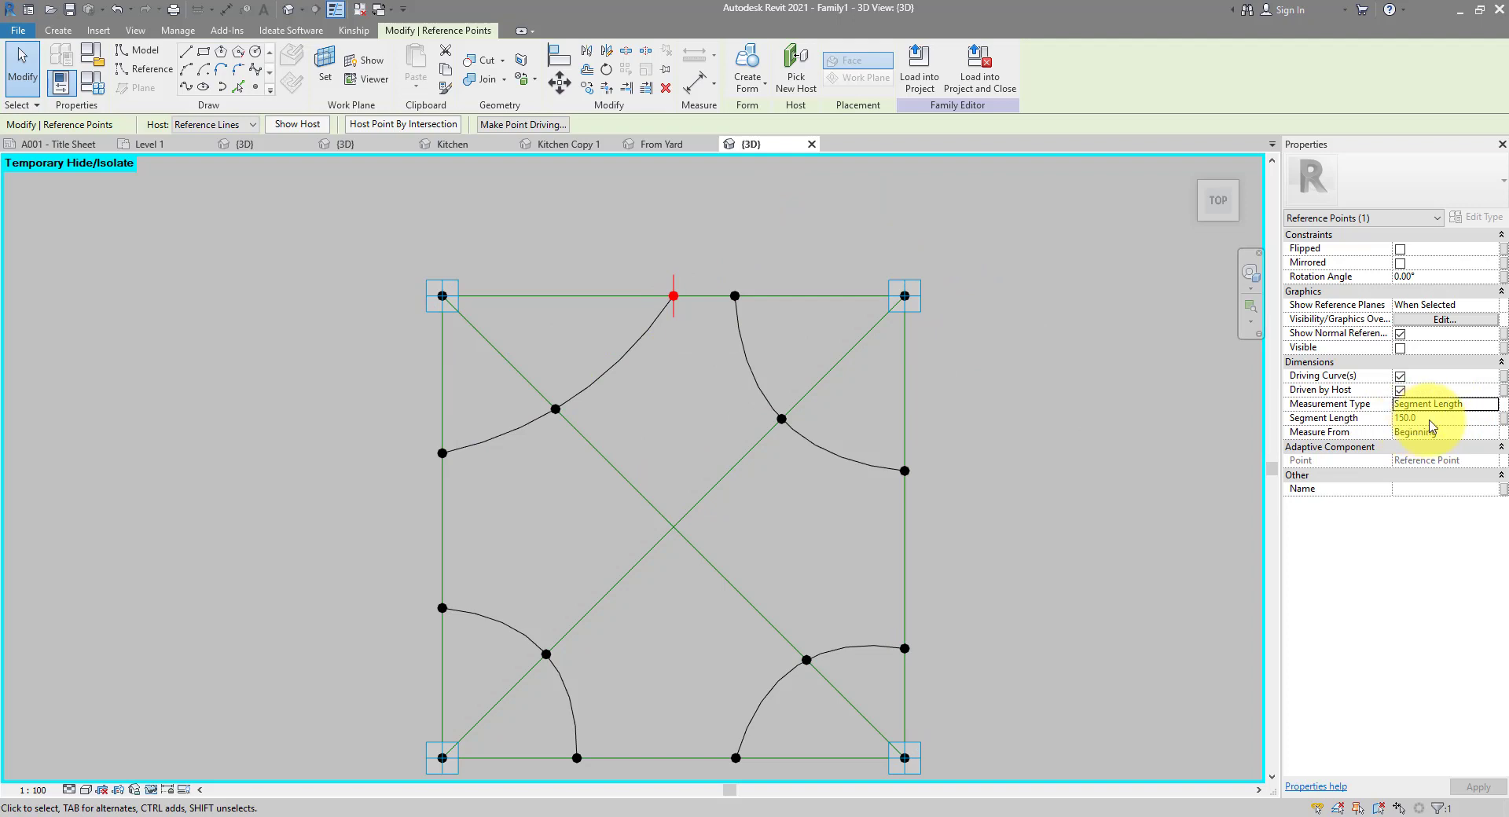
pyautogui.click(1491, 404)
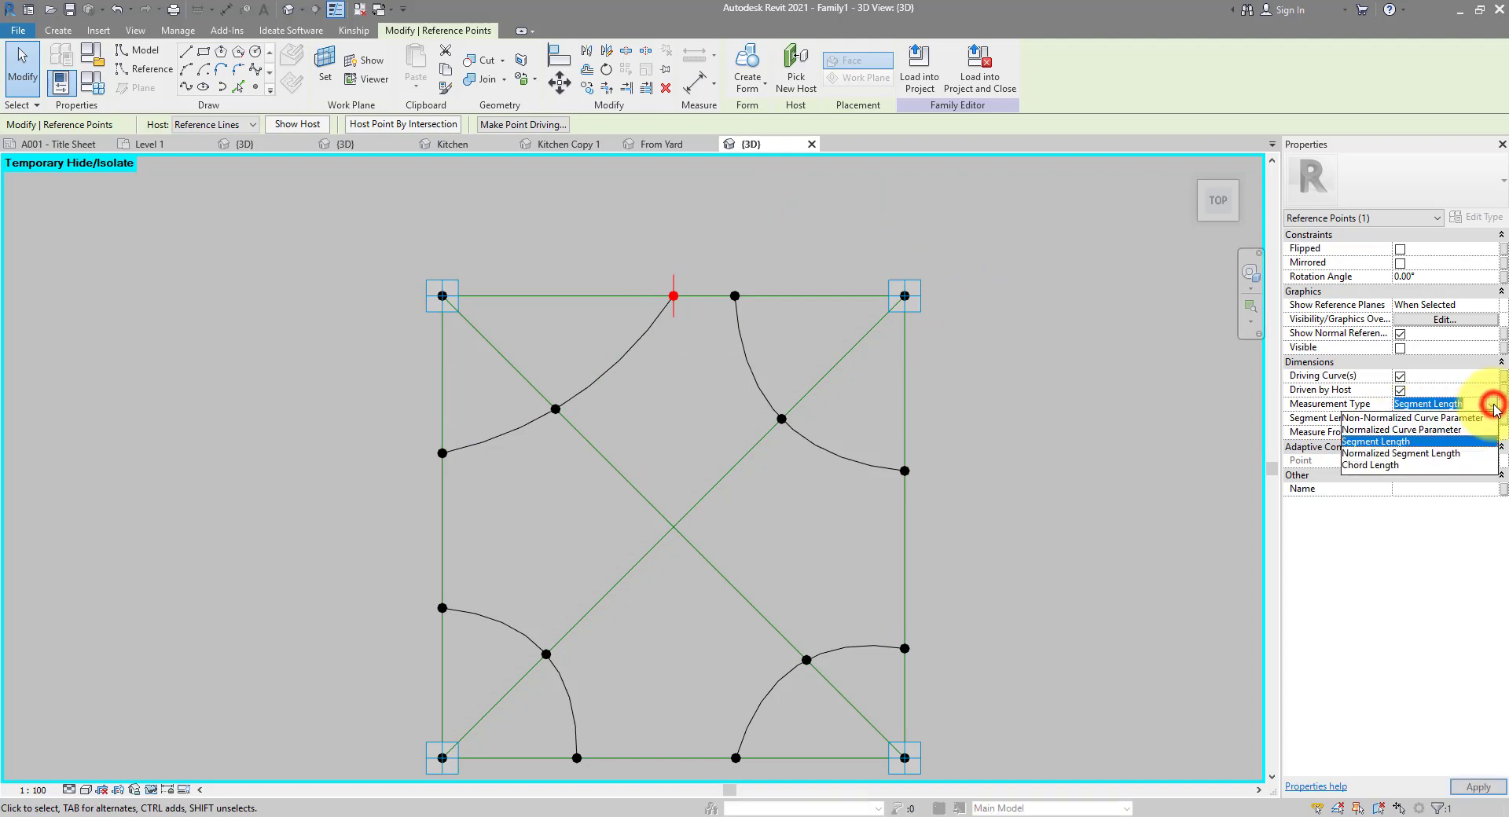
pyautogui.click(1387, 430)
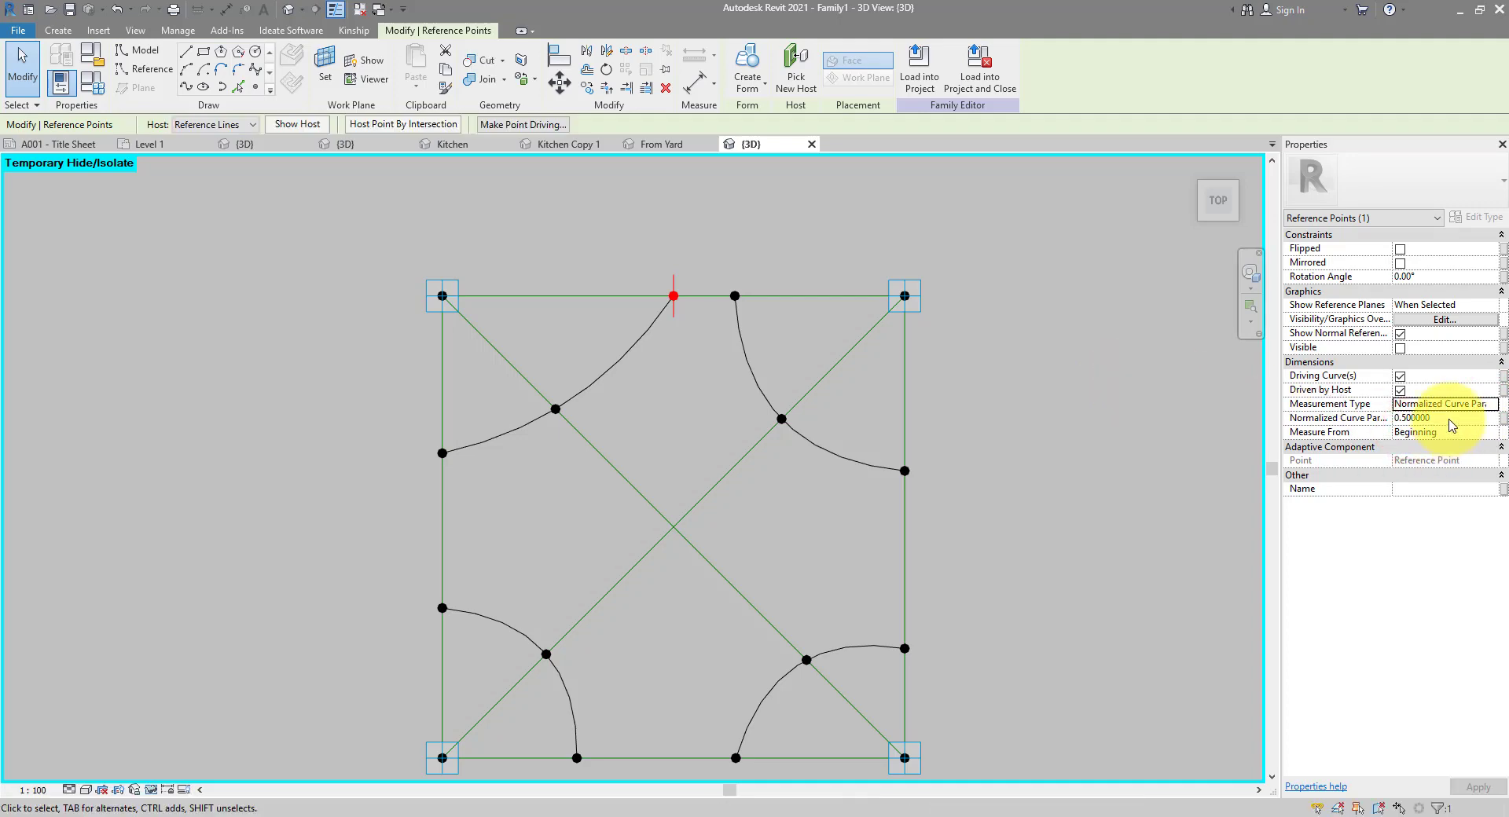
# - Set the point's normalized curve parameter to 0.45, slide it freely along the top edge, and enter 0.45 again
pyautogui.click(1450, 419)
pyautogui.write('0.')
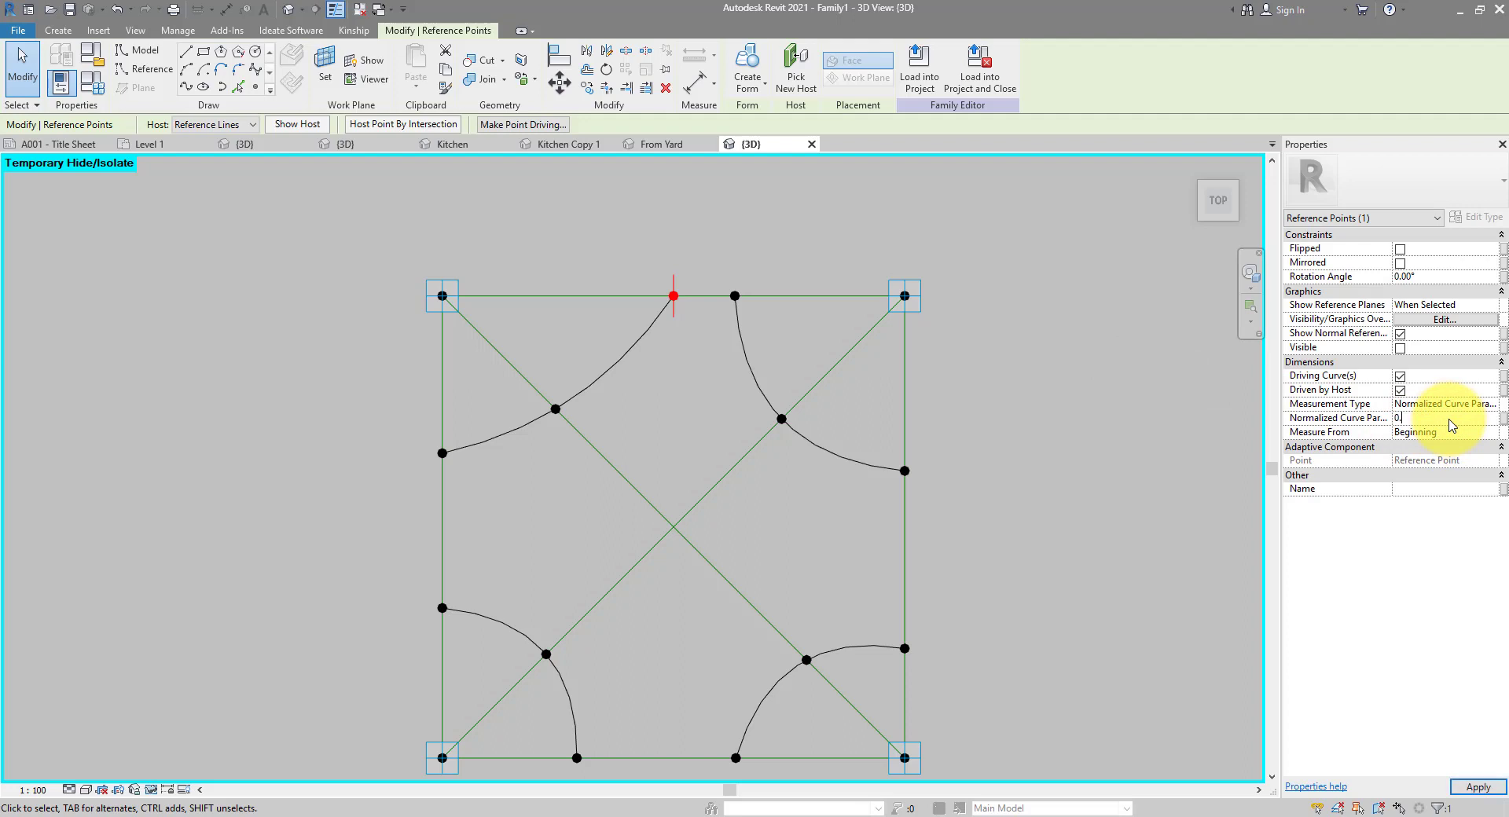
pyautogui.press('Return')
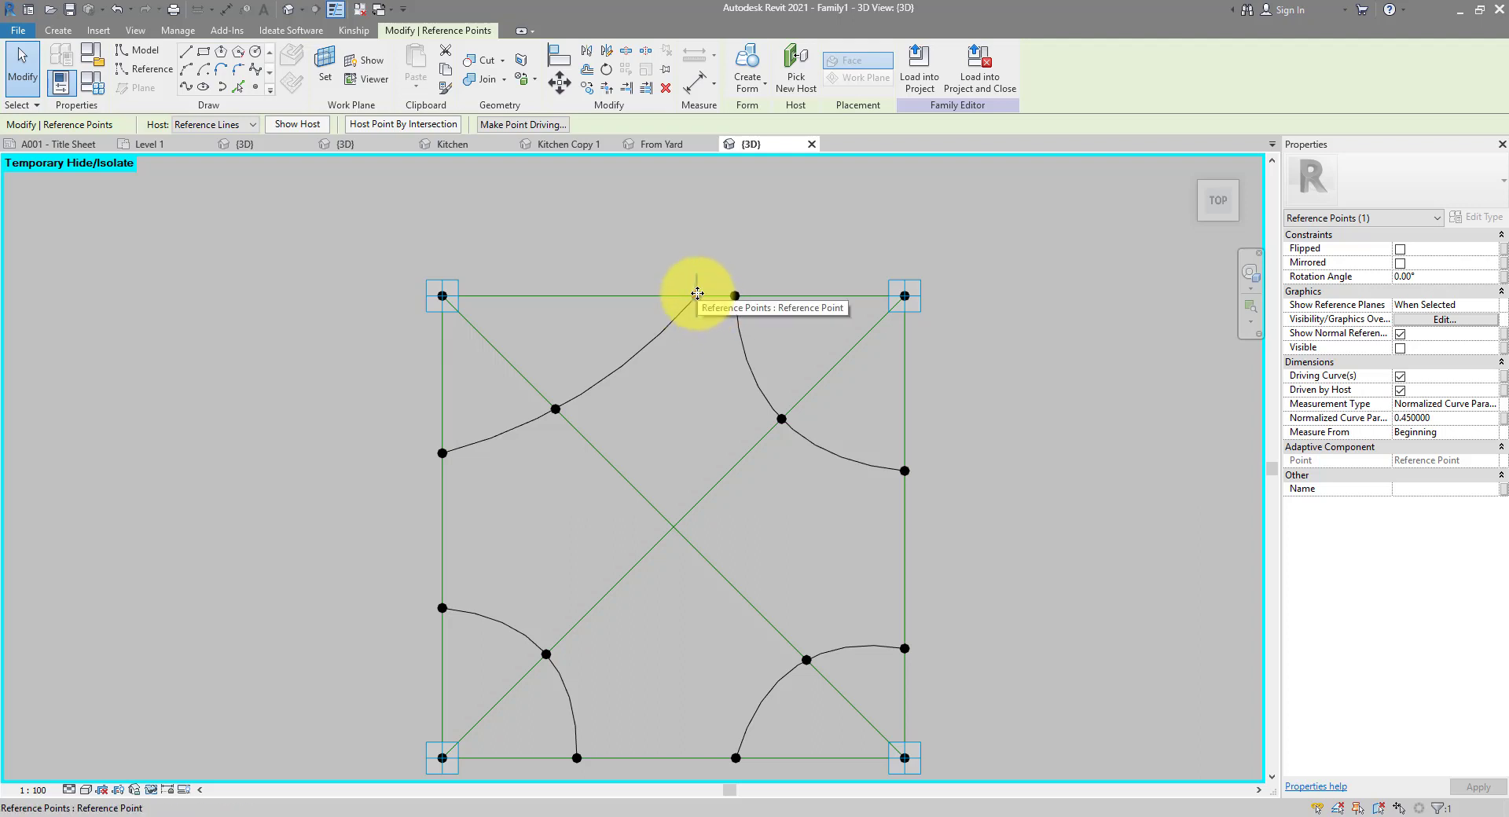
pyautogui.moveTo(695, 296); pyautogui.dragTo(608, 297)
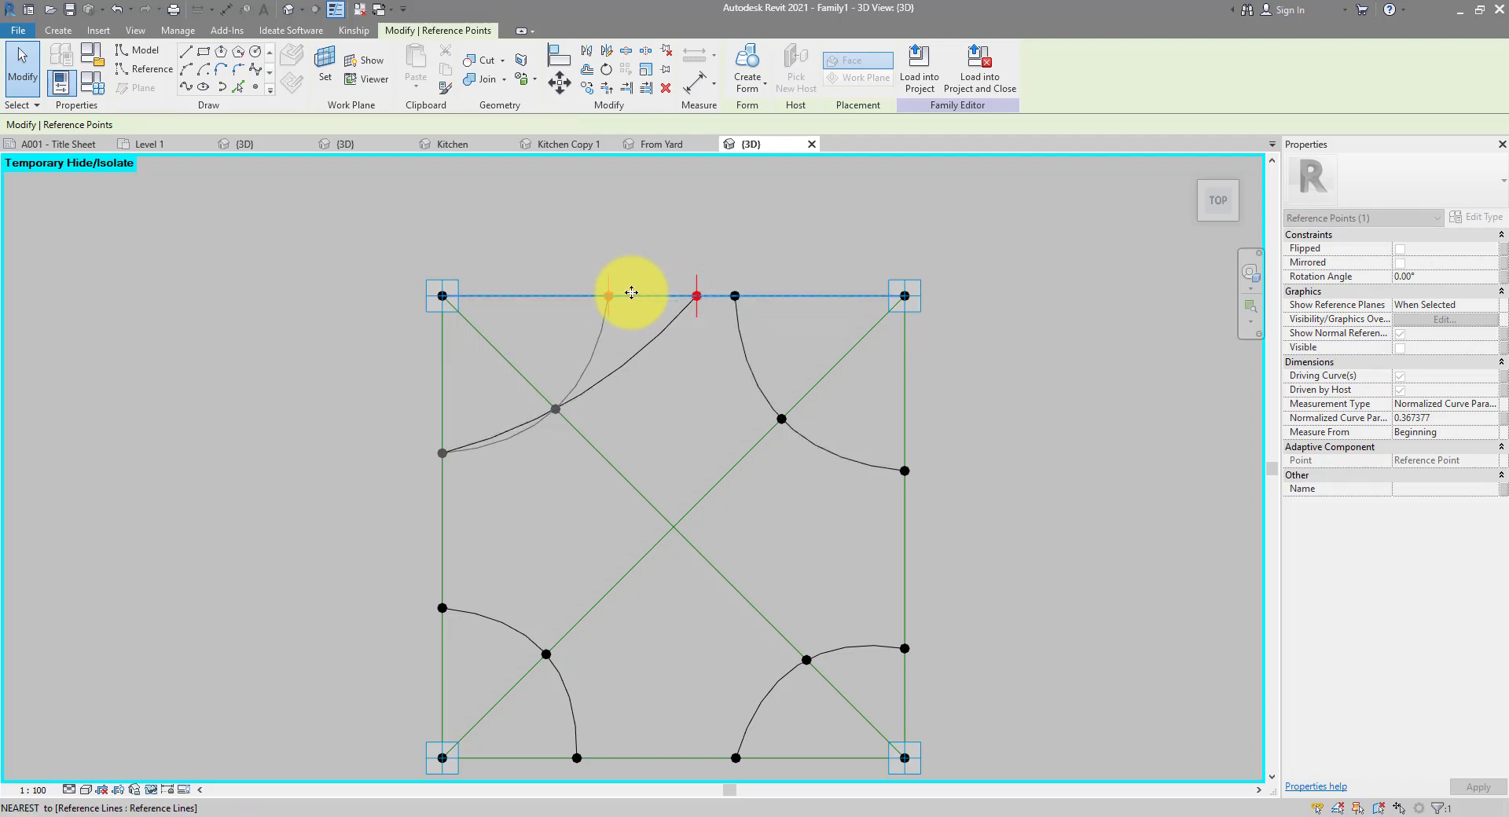
pyautogui.click(1450, 418)
pyautogui.write('0.45')
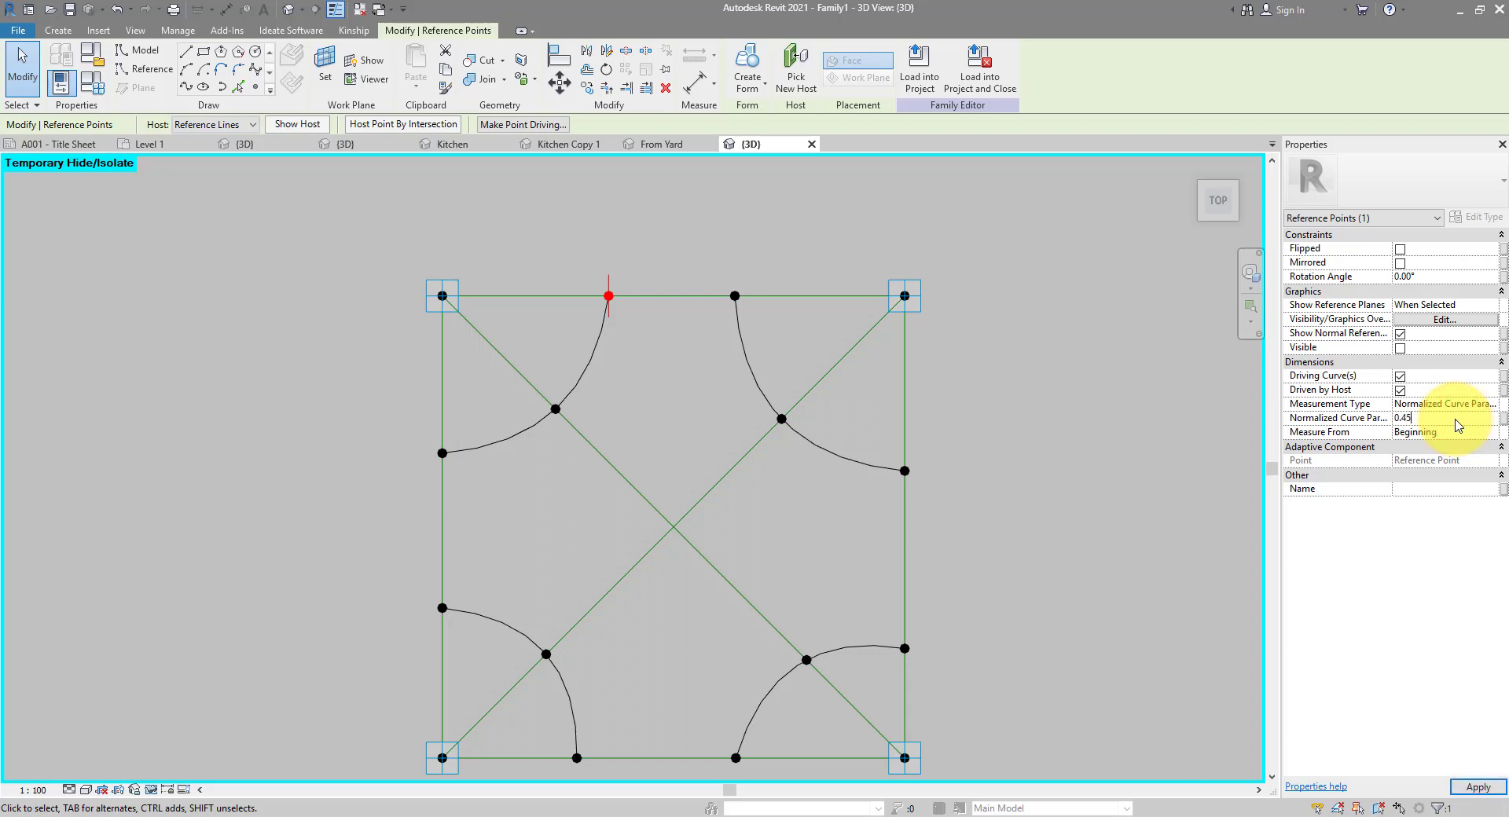
pyautogui.press('Return')
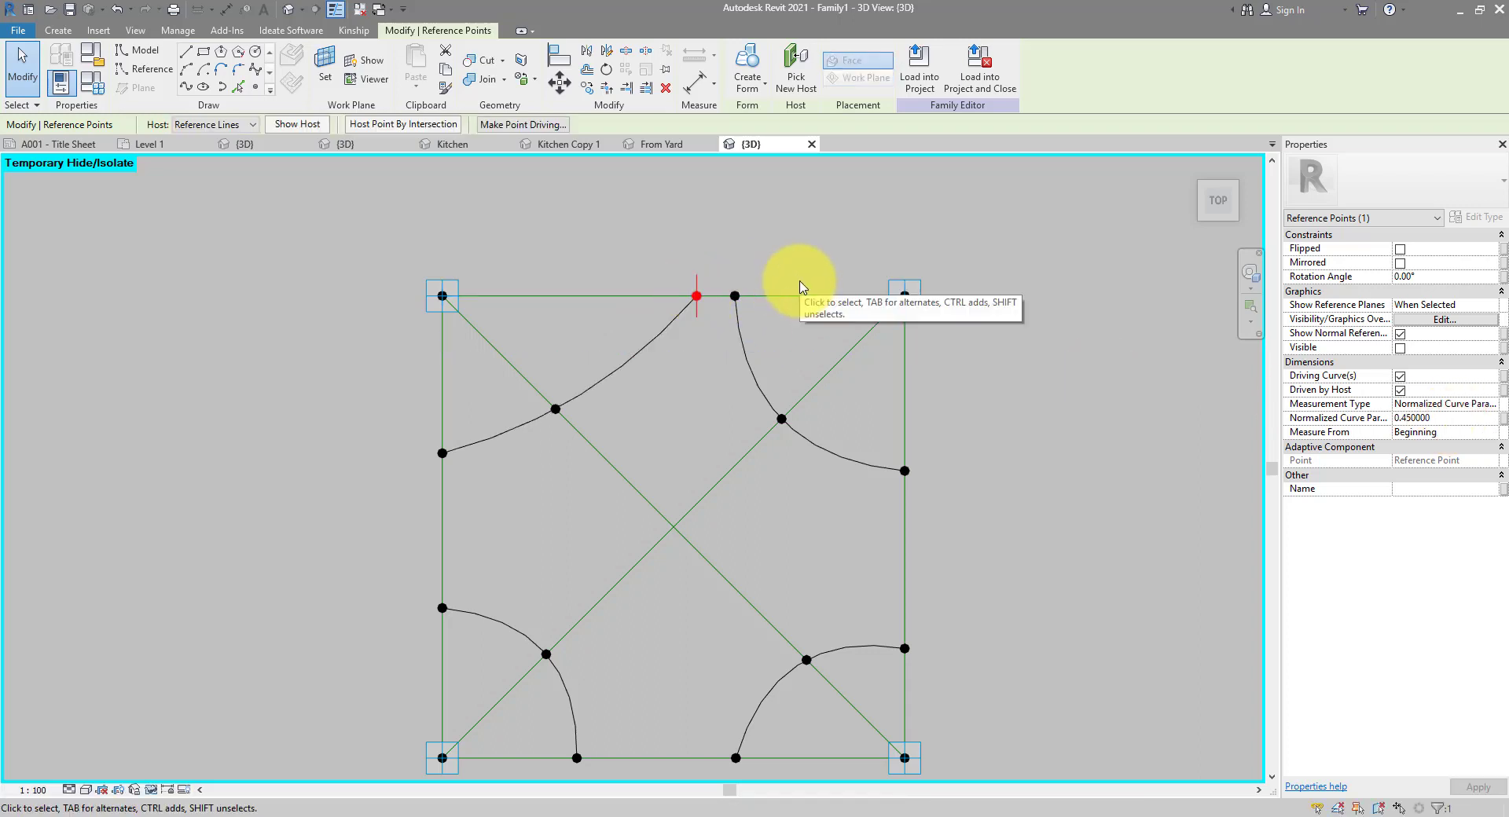
# - Measure the upper-left curve's top-edge point from the End and set its normalized curve parameter to 0.45
pyautogui.click(1432, 434)
pyautogui.click(1491, 432)
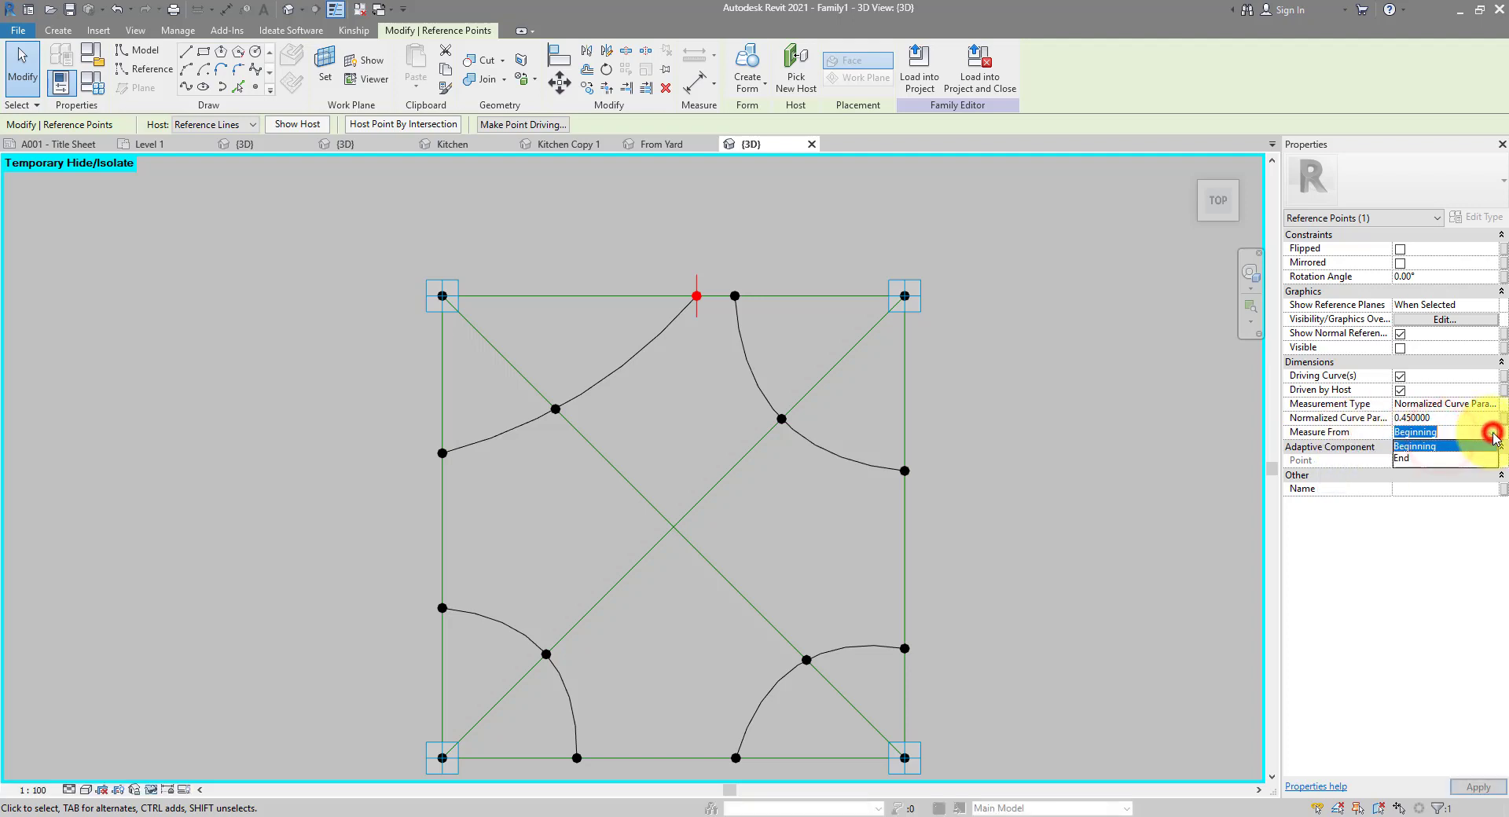
pyautogui.click(1402, 460)
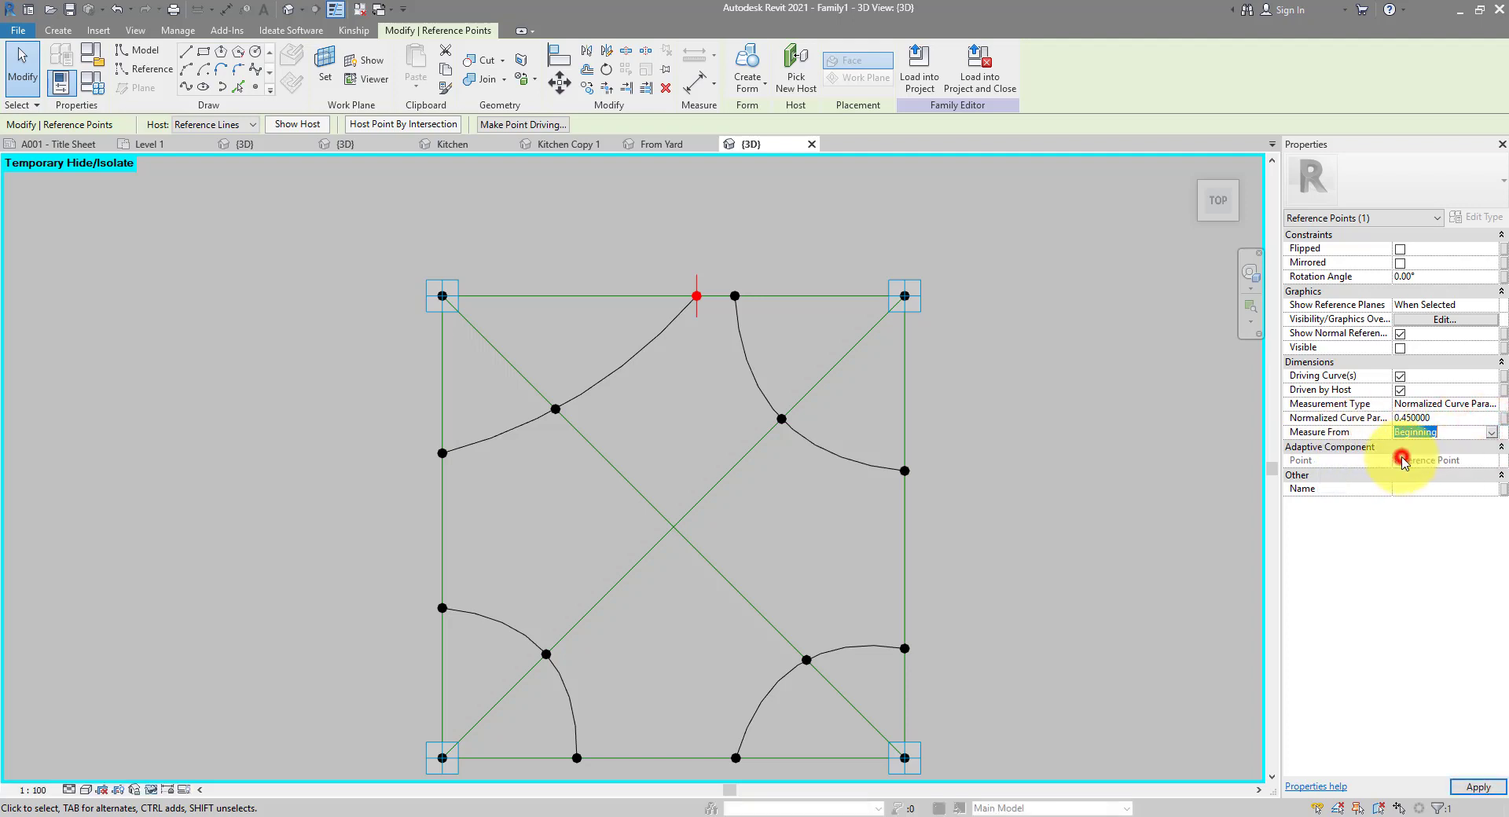
pyautogui.click(1454, 418)
pyautogui.write('0.')
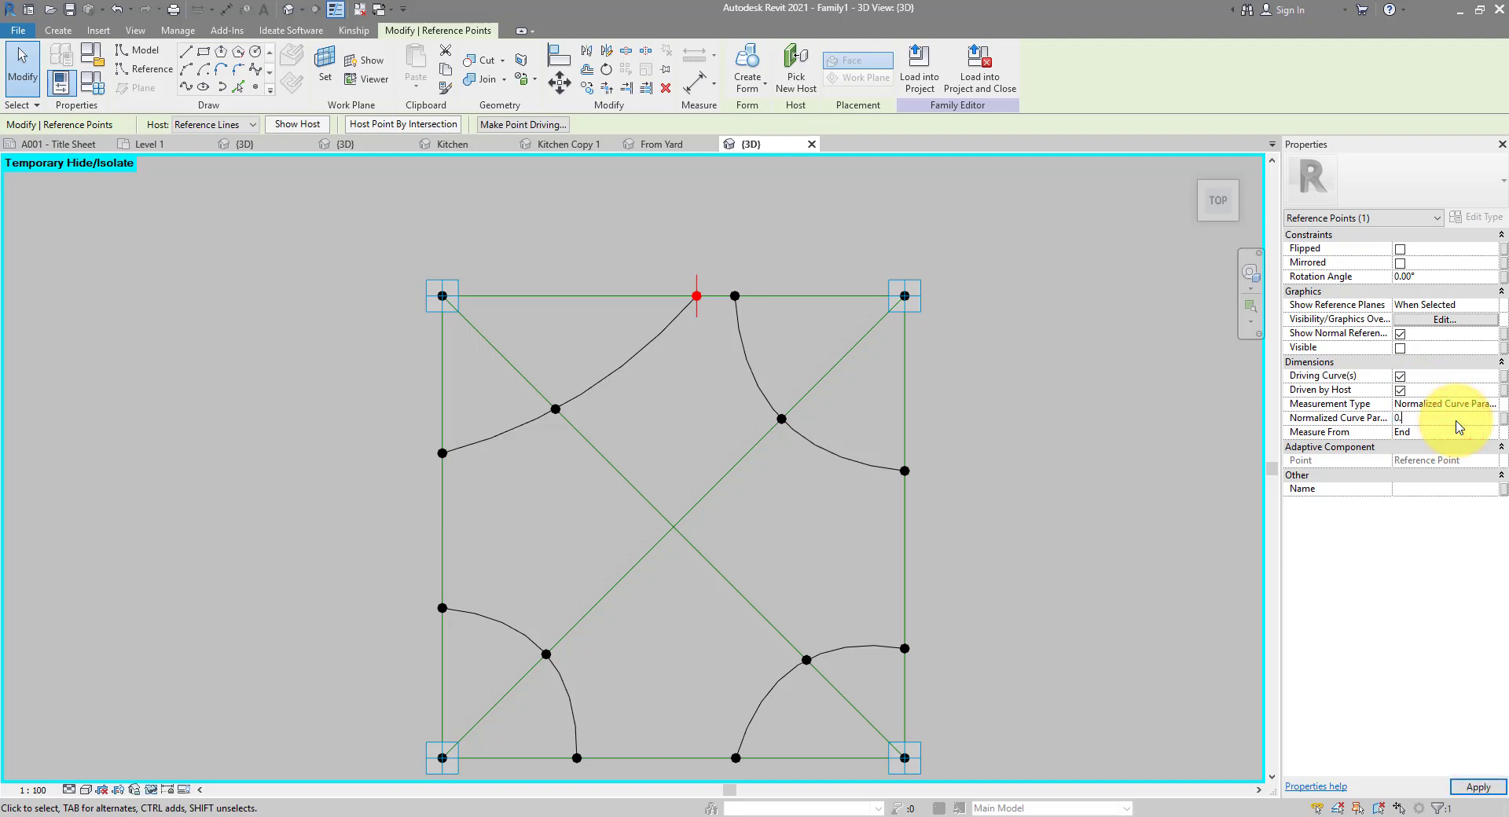
pyautogui.write('450000')
pyautogui.press('Return')
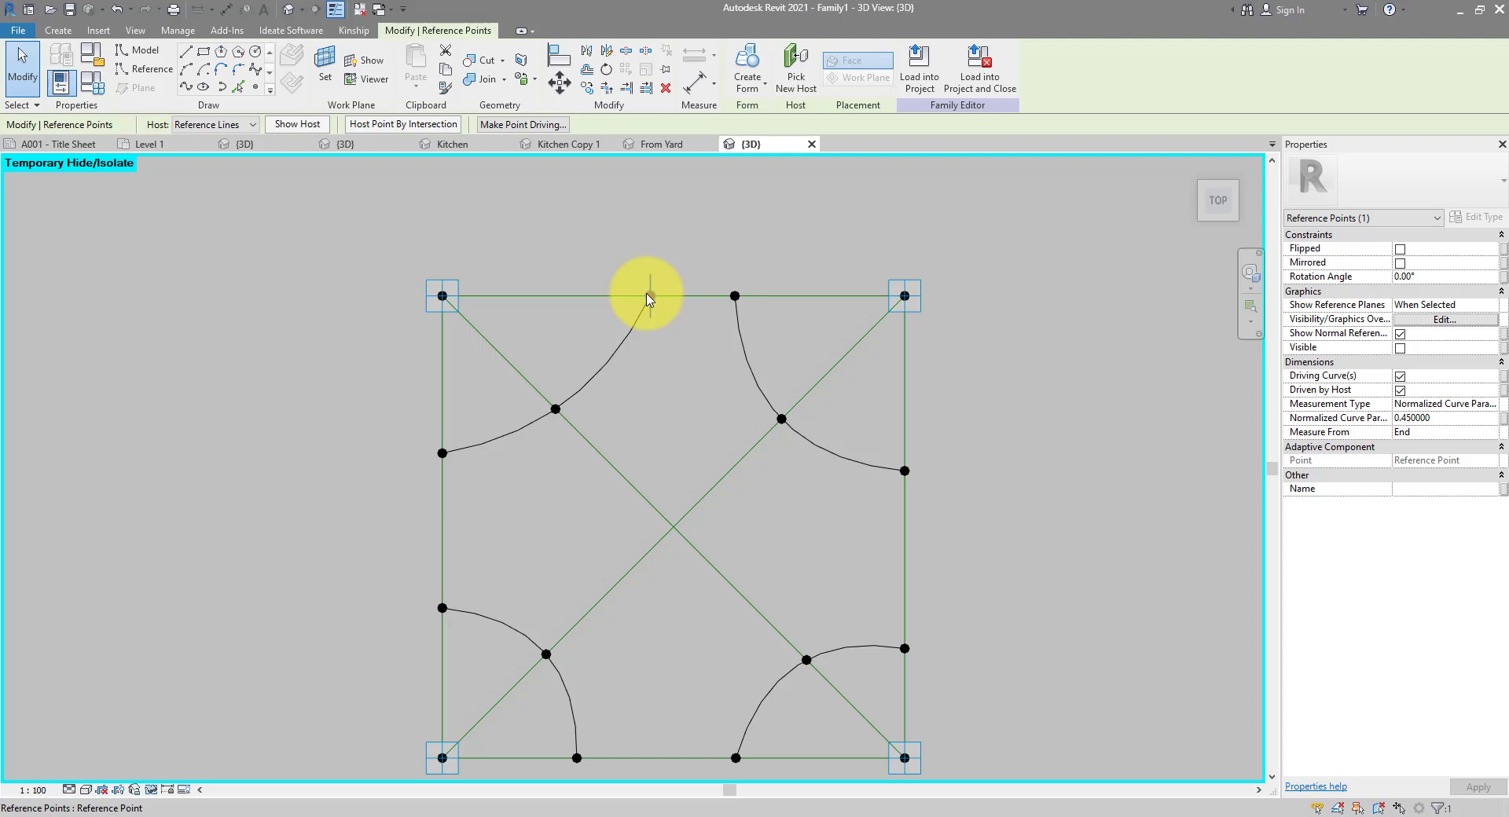
# - Set the normalized curve parameter of the upper-right curve's top-edge point to 0.45
pyautogui.click(723, 249)
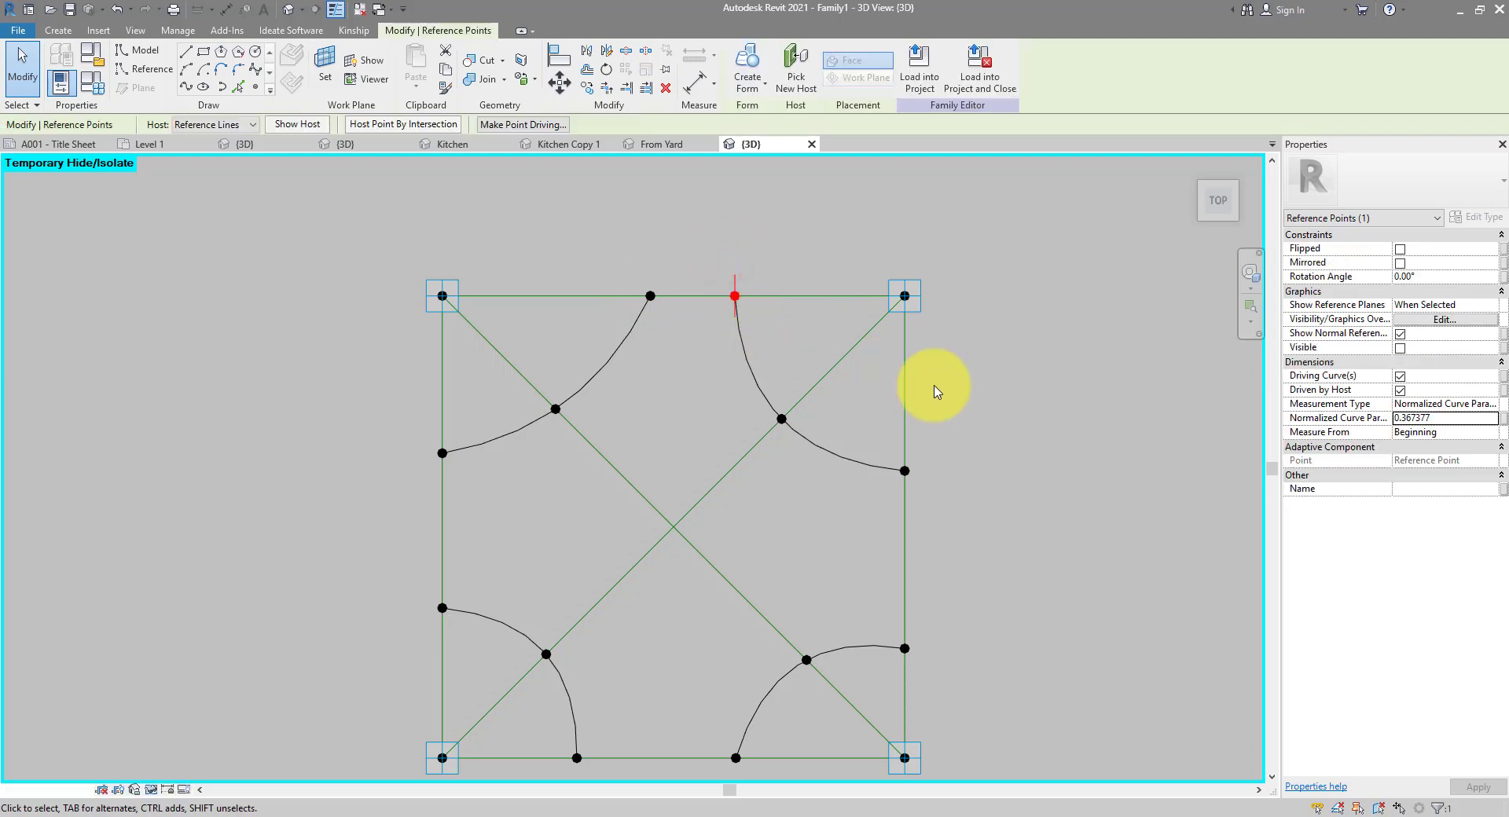
pyautogui.click(1455, 420)
pyautogui.write('0.45')
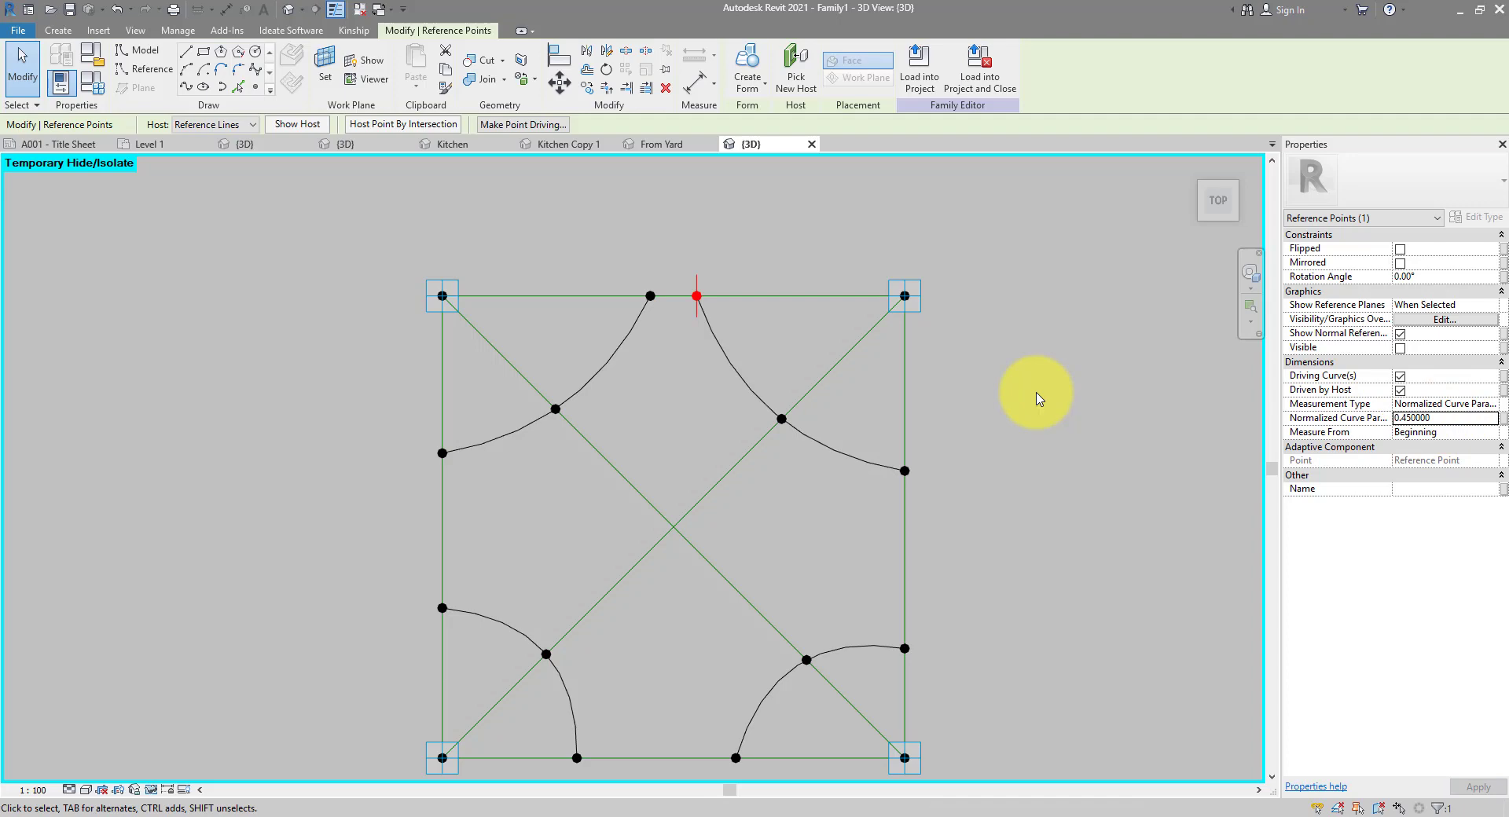
# - Measure the upper-right curve's right-edge point from the End and set its normalized curve parameter to 0.45
pyautogui.moveTo(876, 421); pyautogui.dragTo(955, 516)
pyautogui.click(1438, 417)
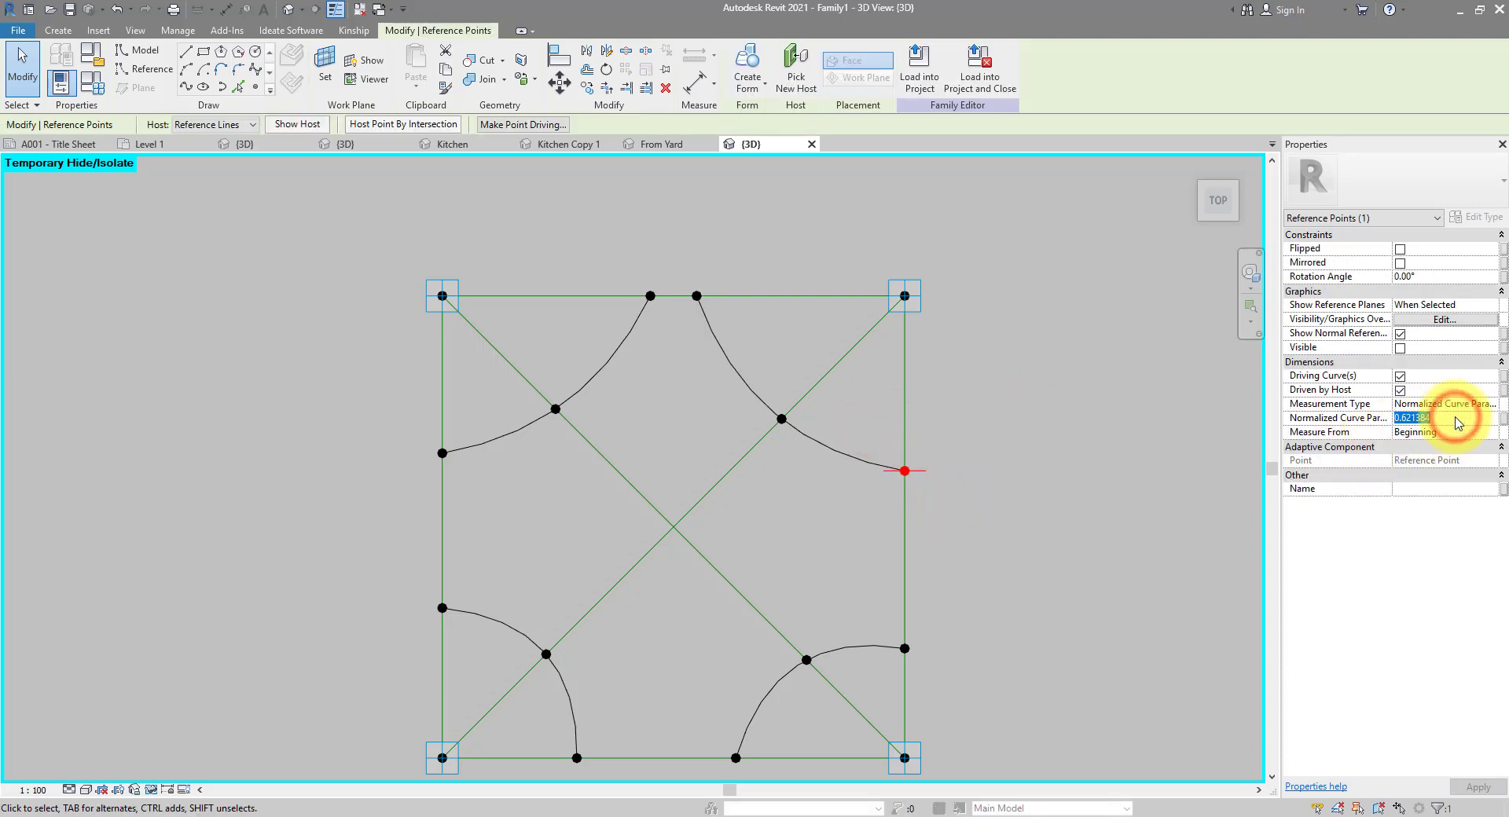
pyautogui.write('.45')
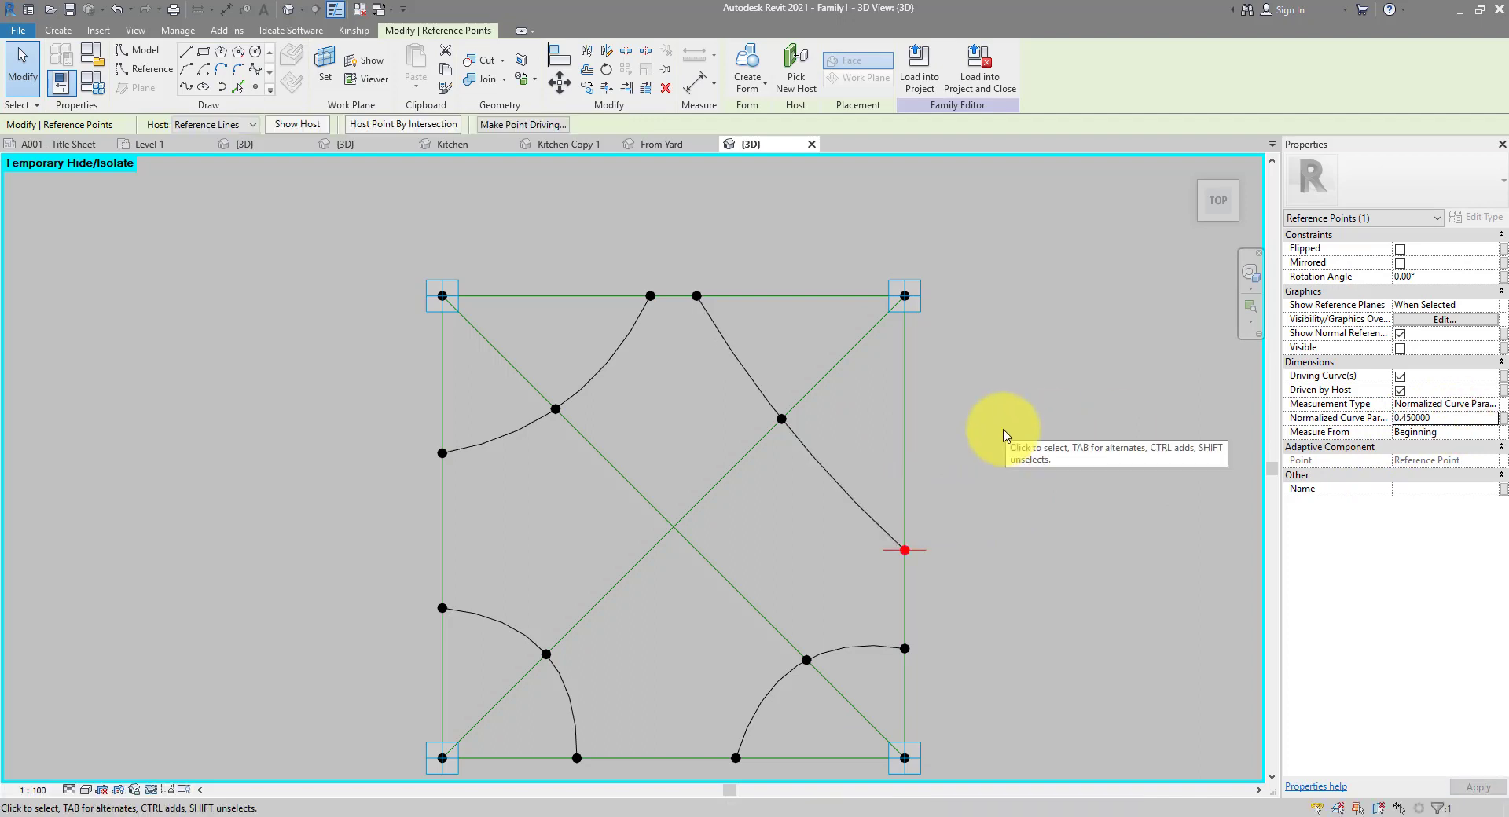
pyautogui.click(1489, 432)
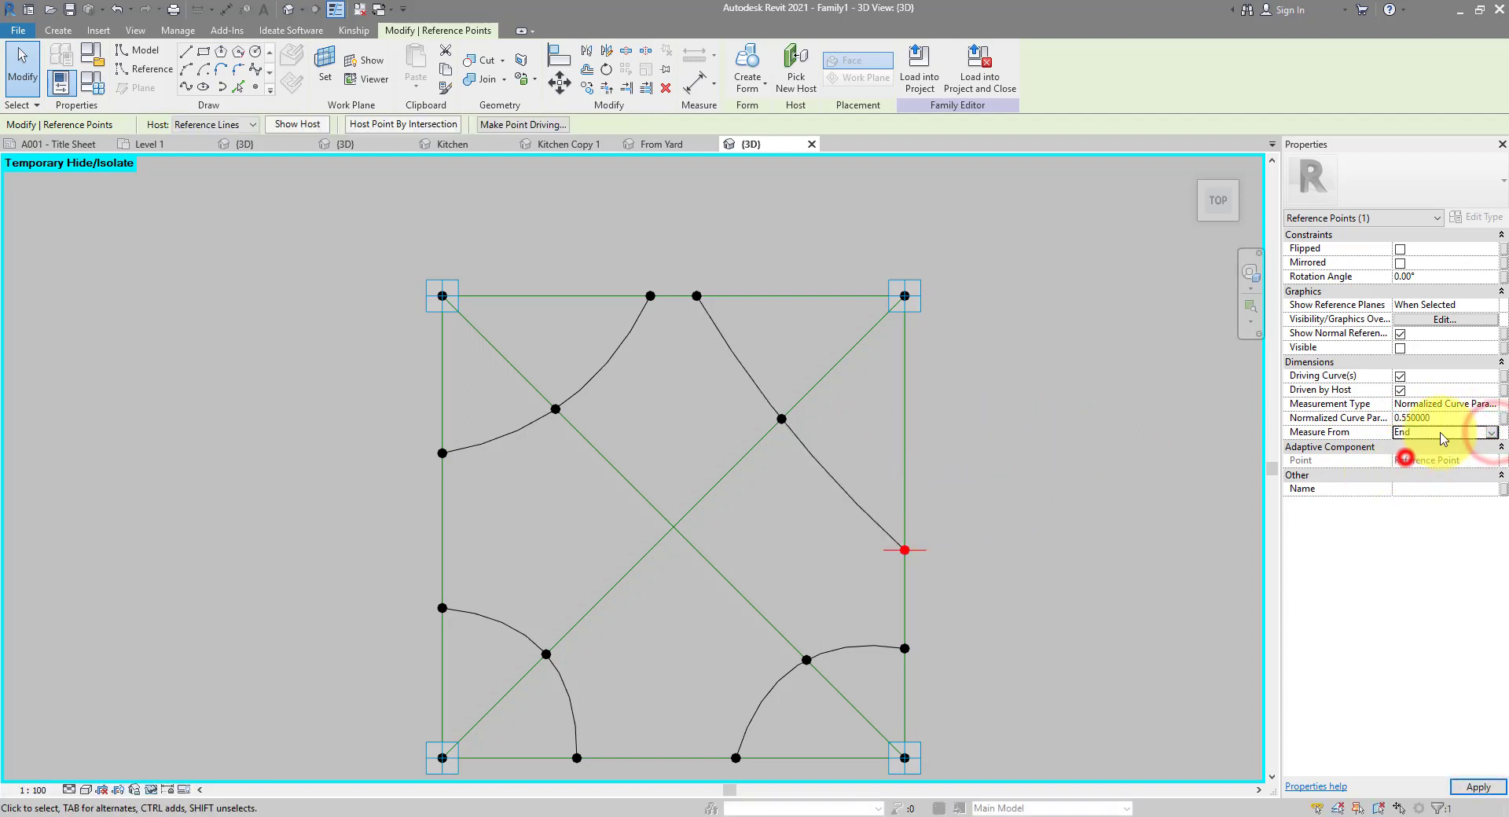
pyautogui.click(1407, 459)
pyautogui.click(1453, 418)
pyautogui.write('.4')
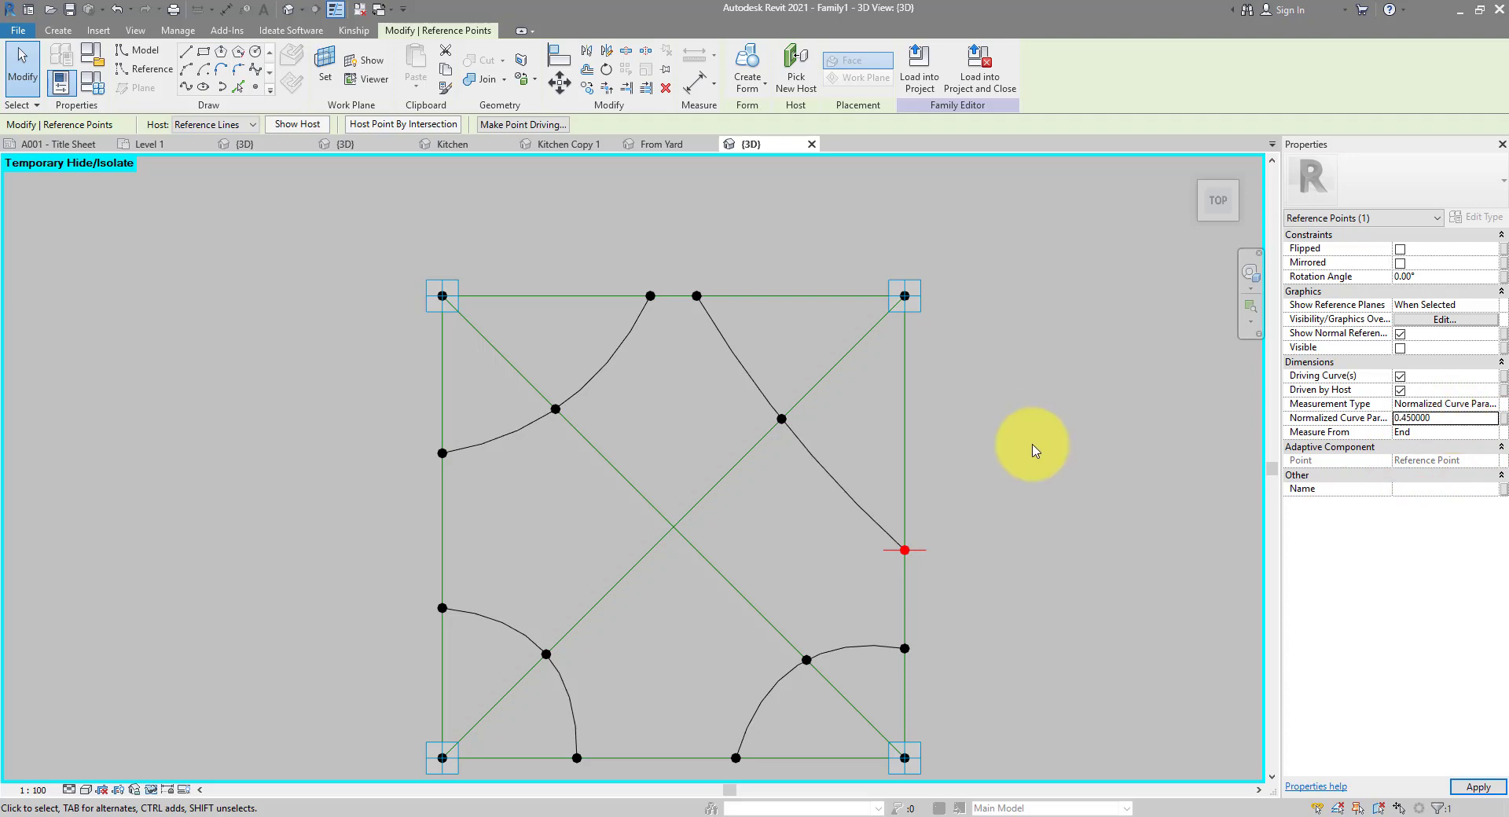
# - Set the normalized curve parameter of the lower-right curve's right-edge point to 0.45, measured from the Beginning
pyautogui.click(905, 648)
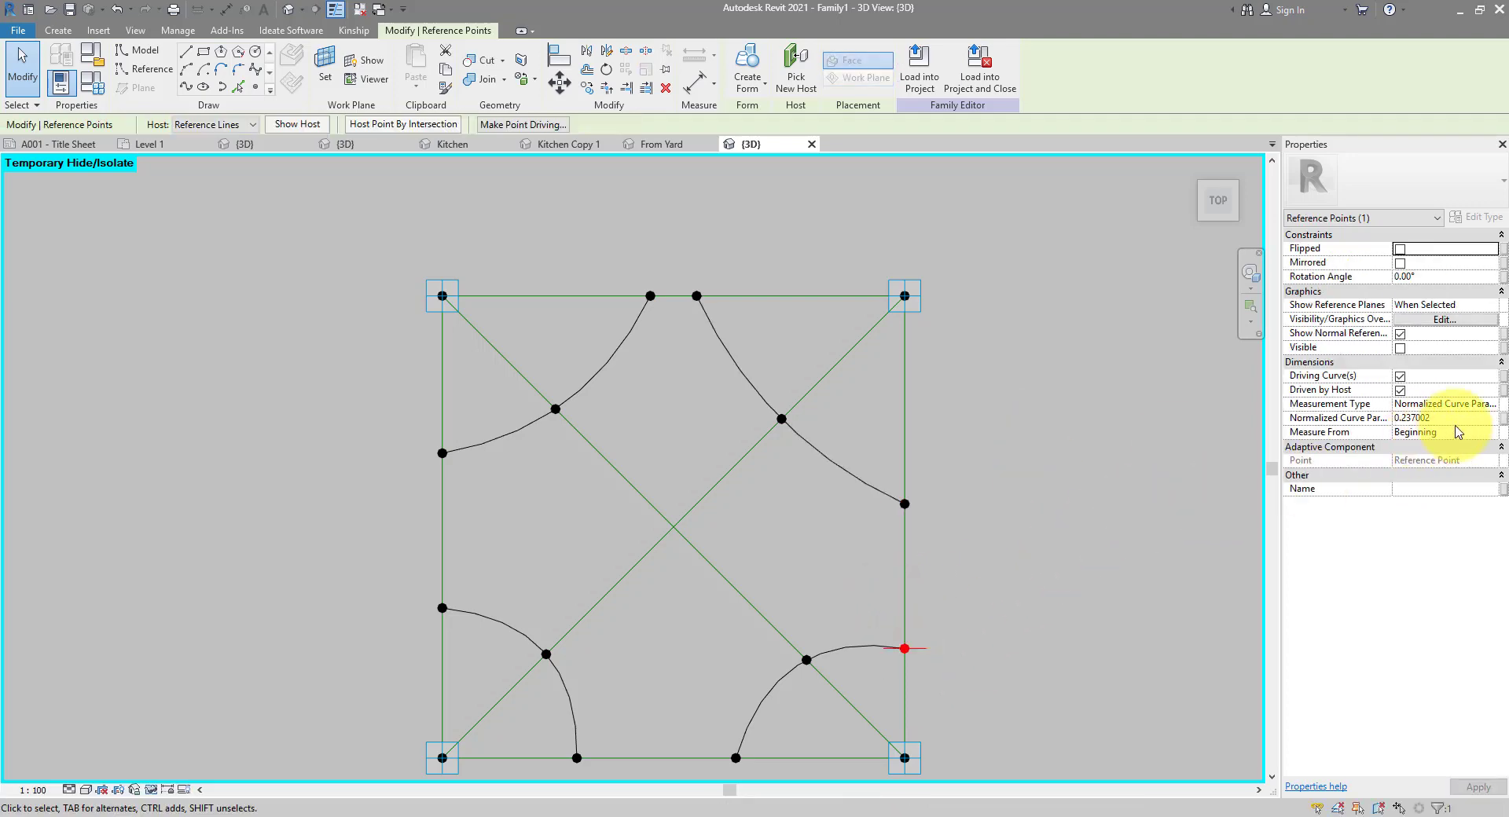
pyautogui.click(1493, 435)
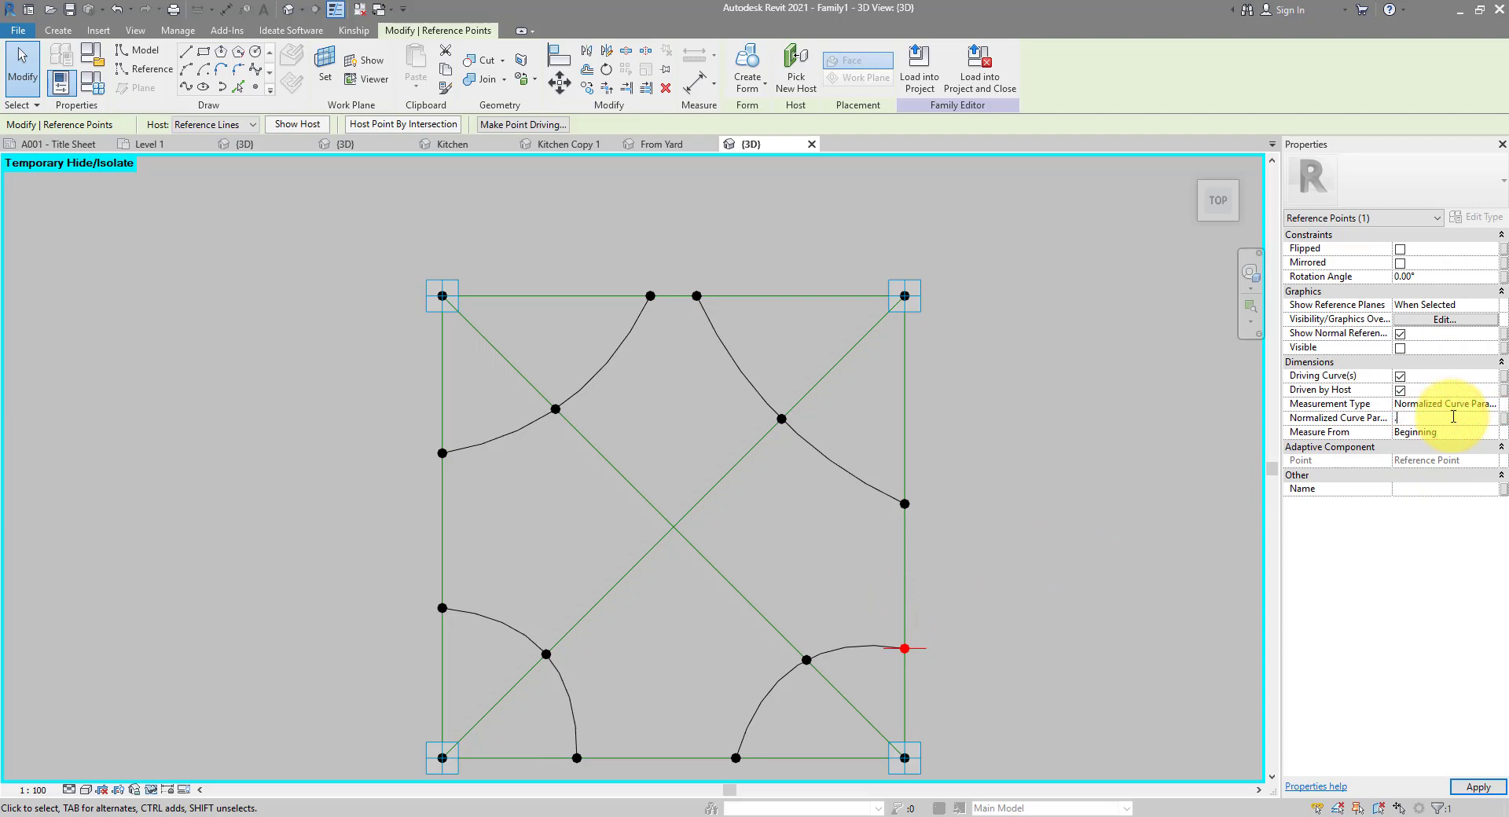
pyautogui.press('Return')
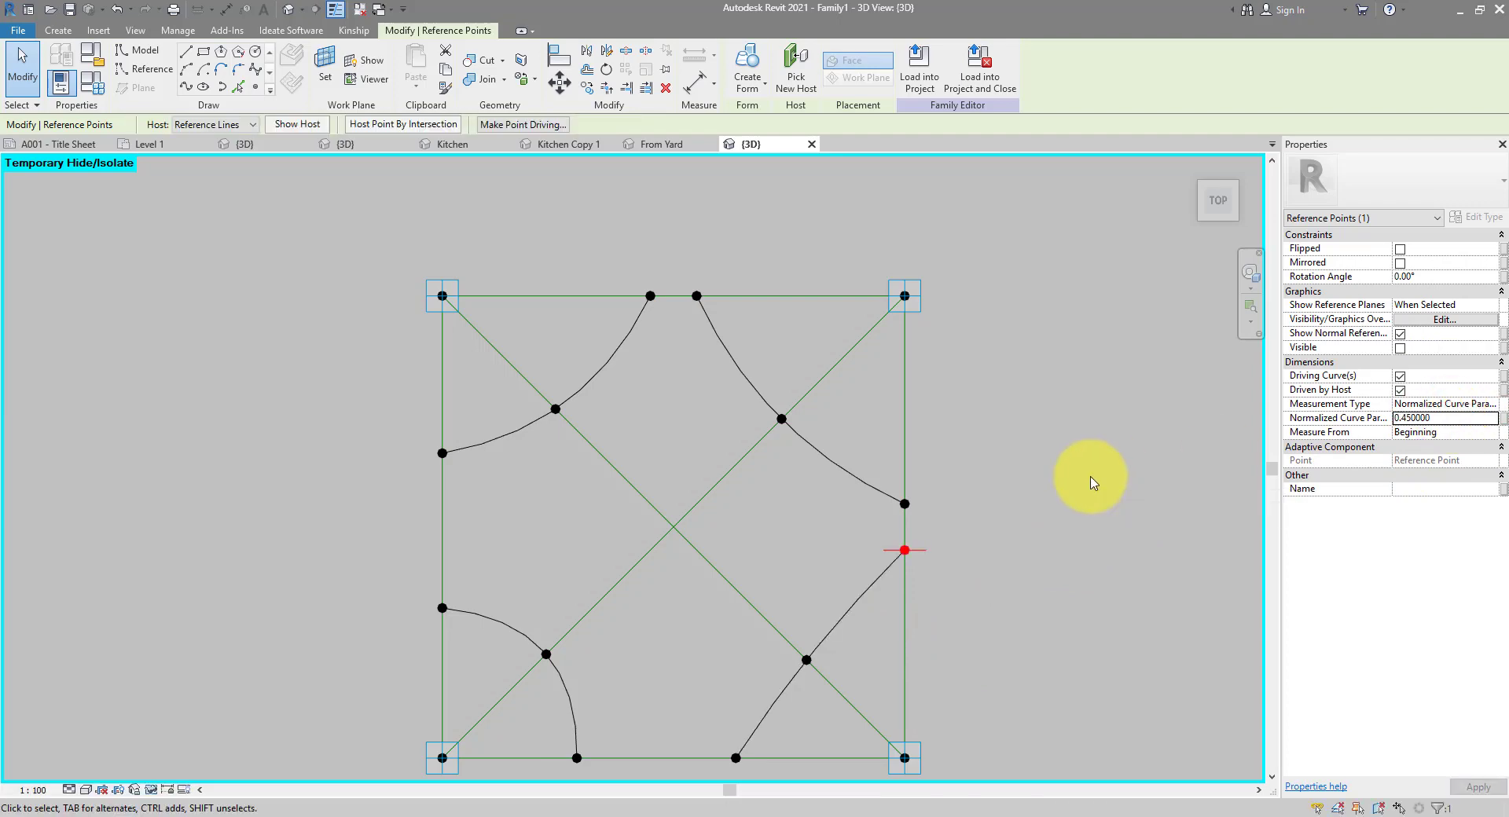
# - Measure the lower-right curve's bottom-edge point from the End and set its normalized curve parameter to 0.45
pyautogui.moveTo(950, 650); pyautogui.dragTo(1021, 524, button='middle')
pyautogui.moveTo(785, 593); pyautogui.dragTo(851, 670)
pyautogui.doubleClick(1446, 418)
pyautogui.write('0.45')
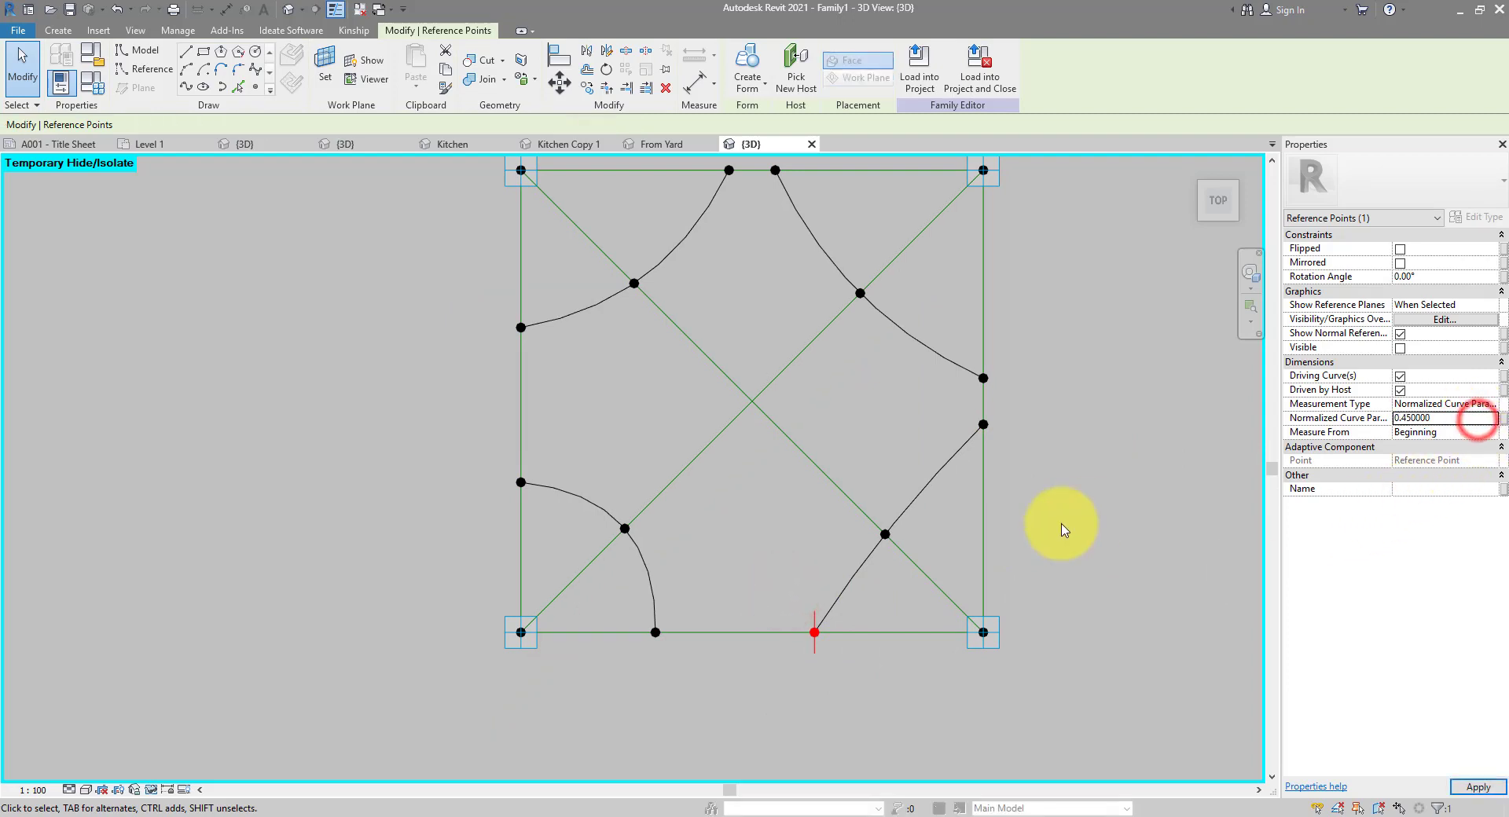
pyautogui.click(1493, 434)
pyautogui.click(1449, 450)
# - Set the normalized curve parameter of the lower-left curve's bottom-edge point to 0.45
pyautogui.moveTo(610, 602); pyautogui.dragTo(690, 664)
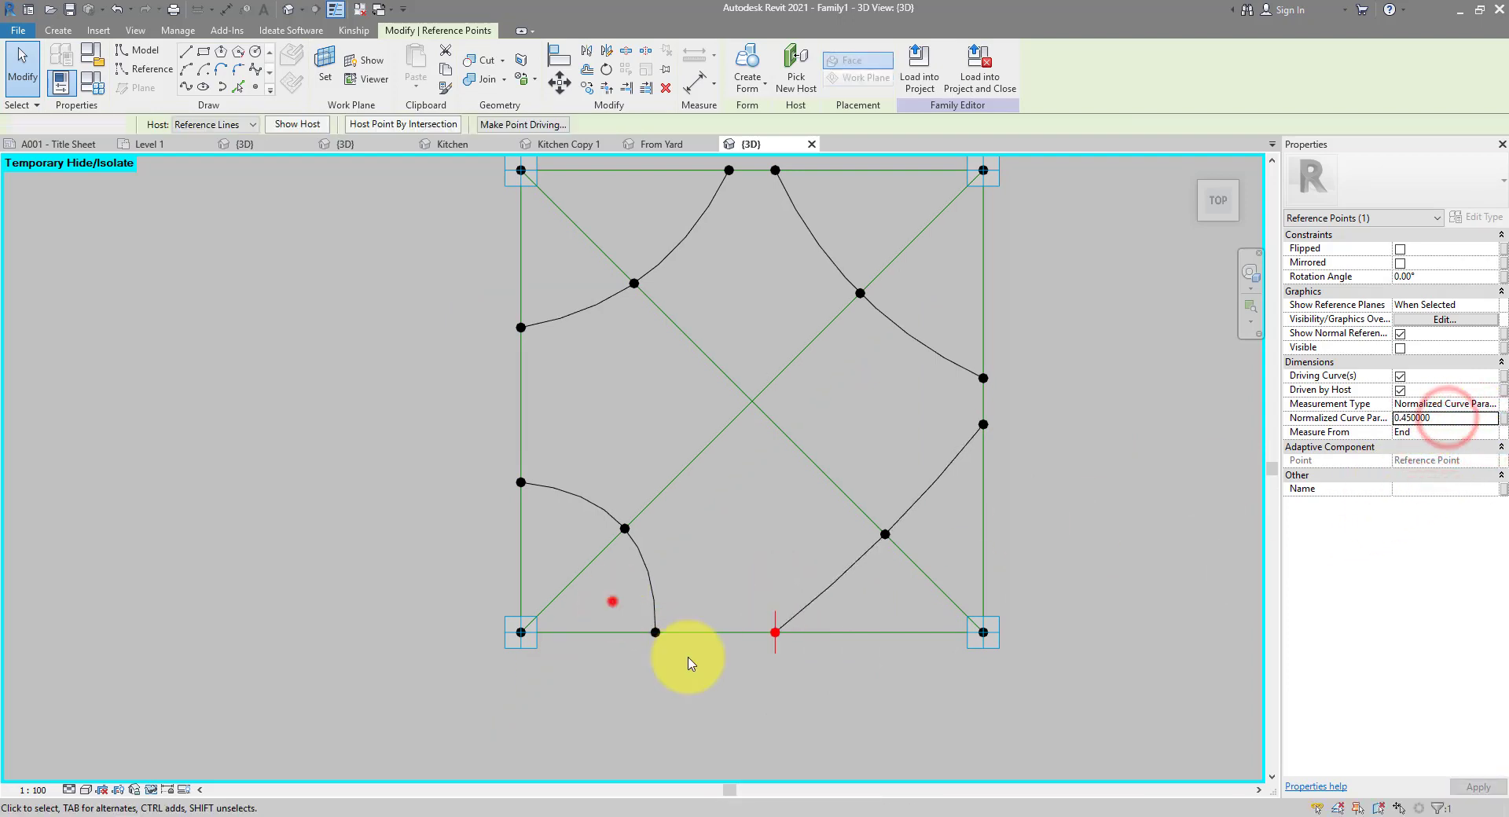
pyautogui.click(1456, 418)
# - Set the normalized curve parameter of the lower-left curve's left-edge point to 0.45, measured from the End
pyautogui.moveTo(466, 454); pyautogui.dragTo(559, 512)
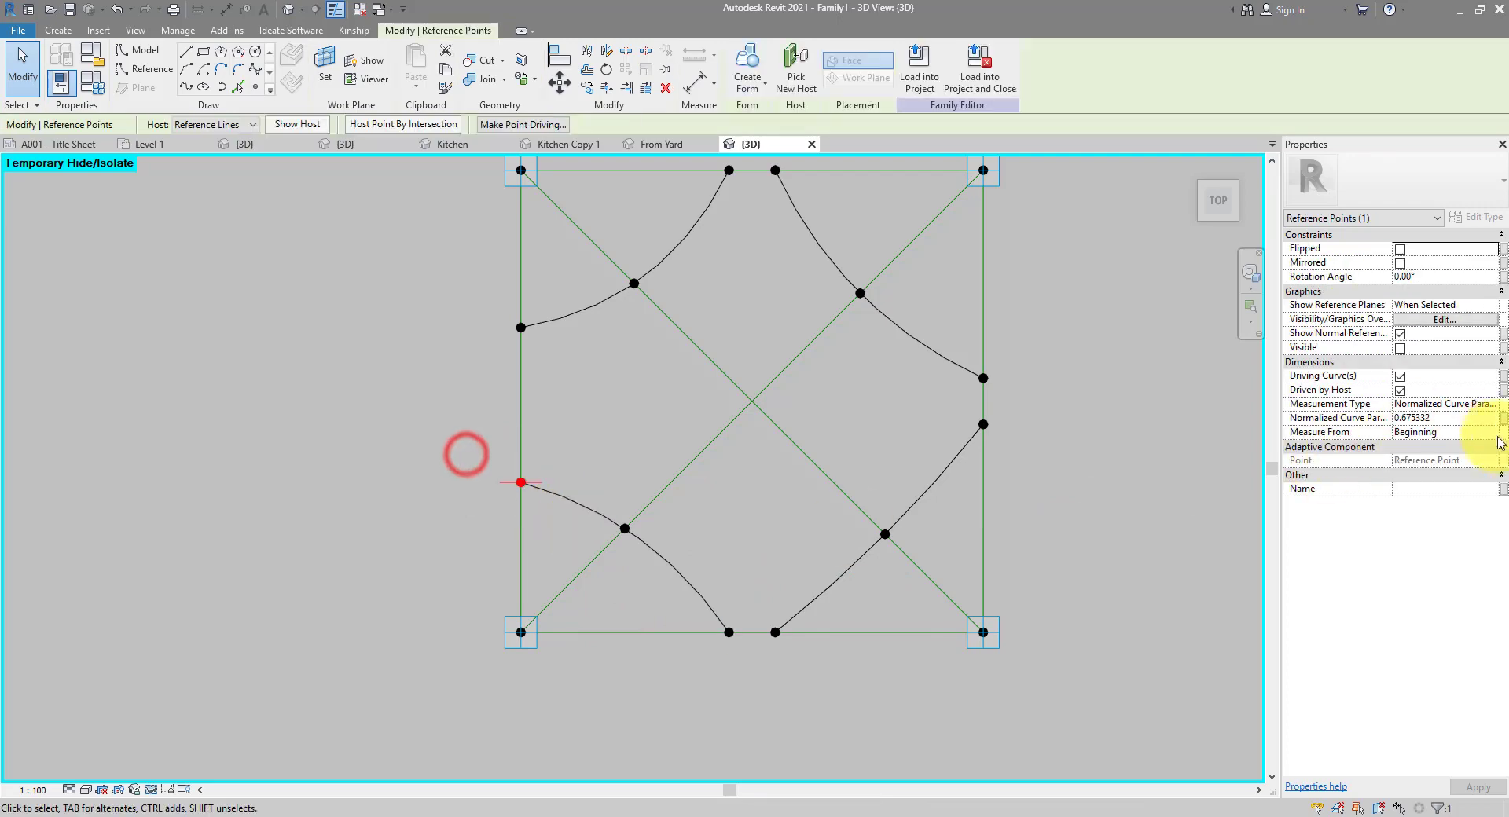
pyautogui.click(1495, 432)
pyautogui.click(1436, 446)
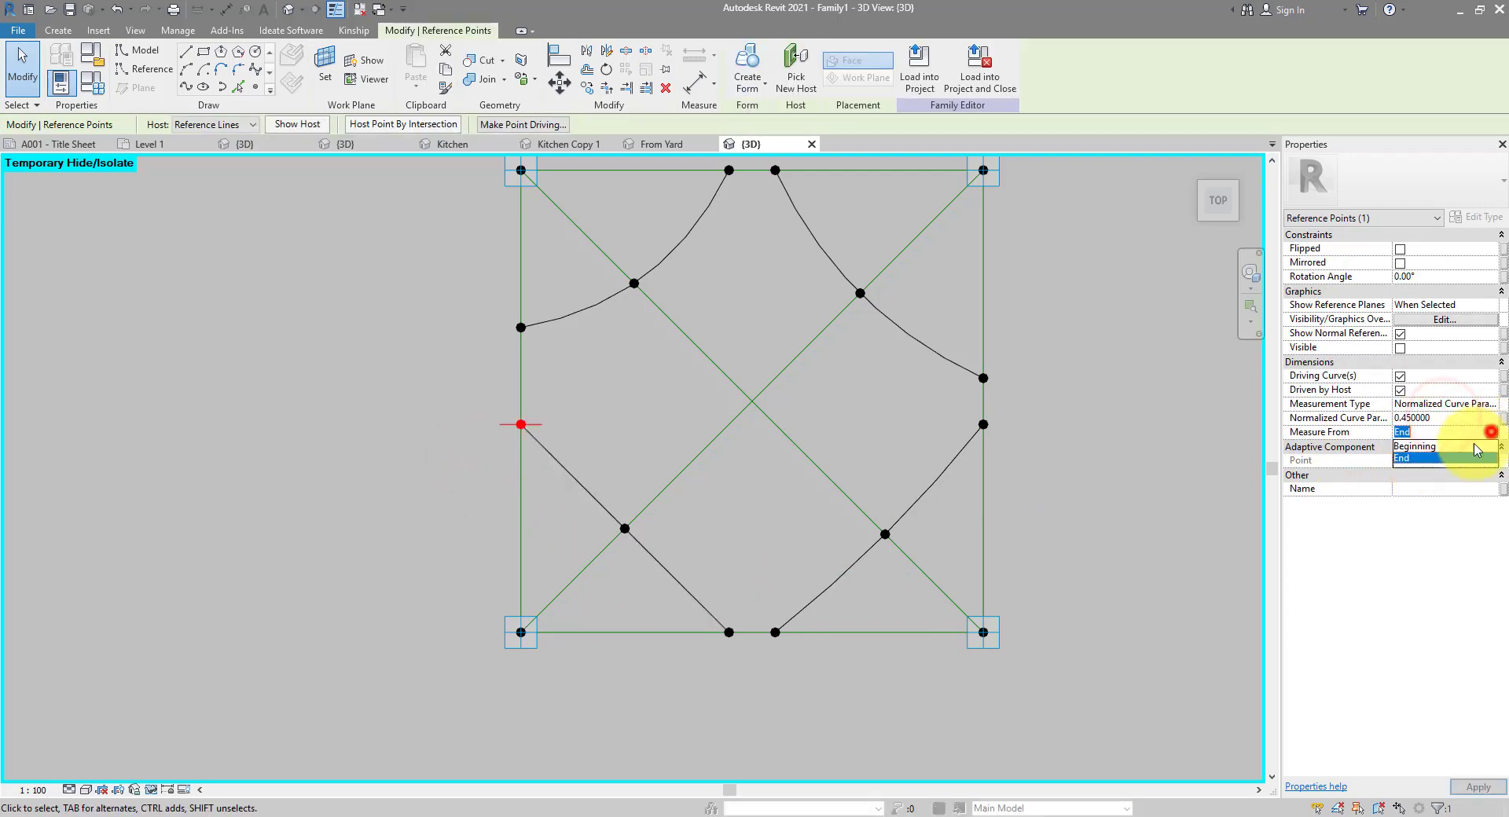
pyautogui.click(1457, 418)
pyautogui.click(1495, 433)
pyautogui.click(1428, 460)
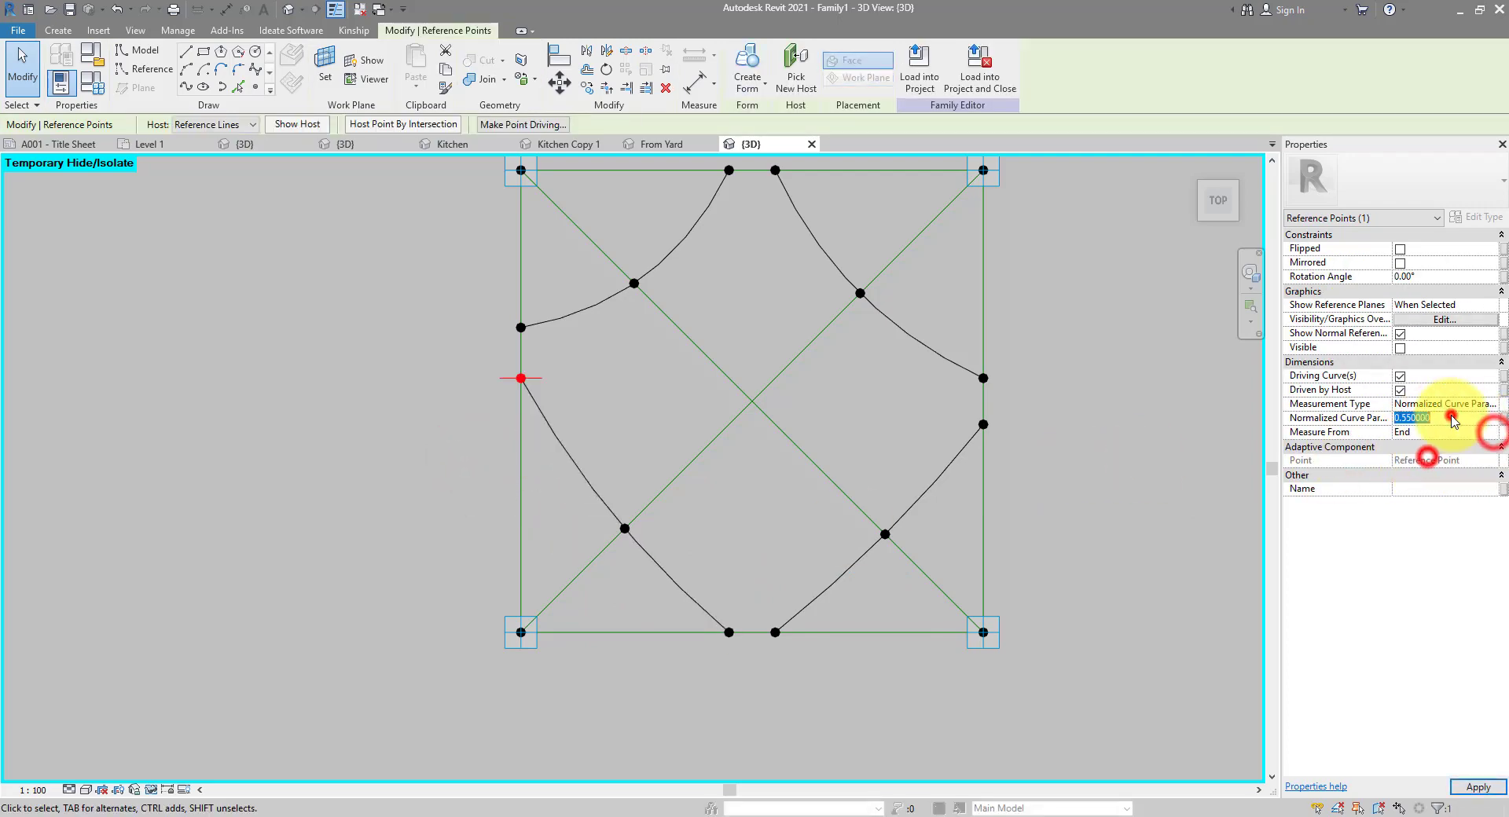
pyautogui.click(1449, 417)
# - Measure the upper-left curve's left-edge point from the Beginning and set its normalized curve parameter to 0.45
pyautogui.moveTo(468, 307); pyautogui.dragTo(558, 353)
pyautogui.click(1488, 434)
pyautogui.click(1426, 449)
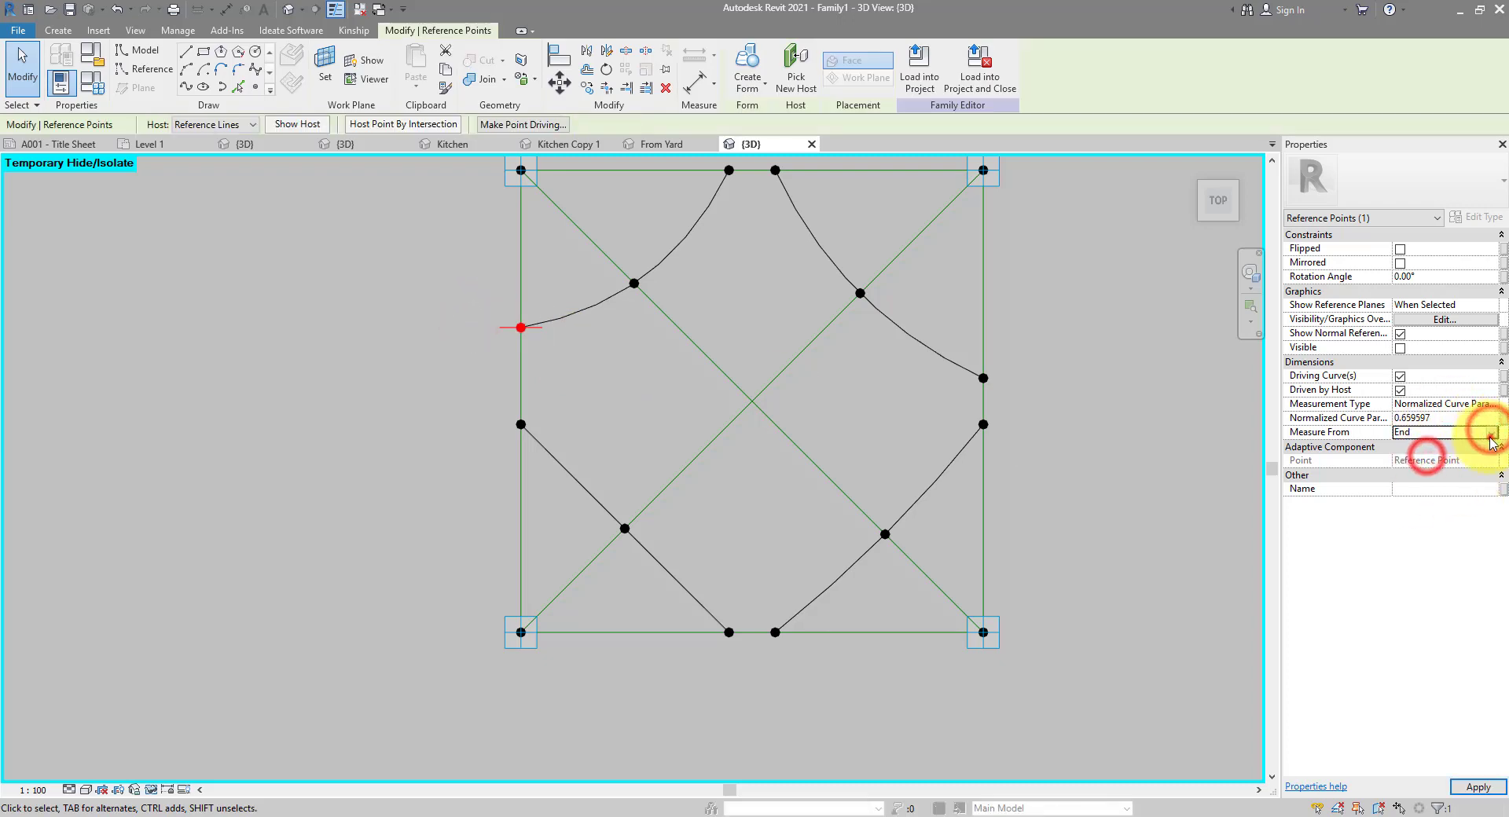
pyautogui.click(1446, 418)
pyautogui.write('0.45')
pyautogui.press('Return')
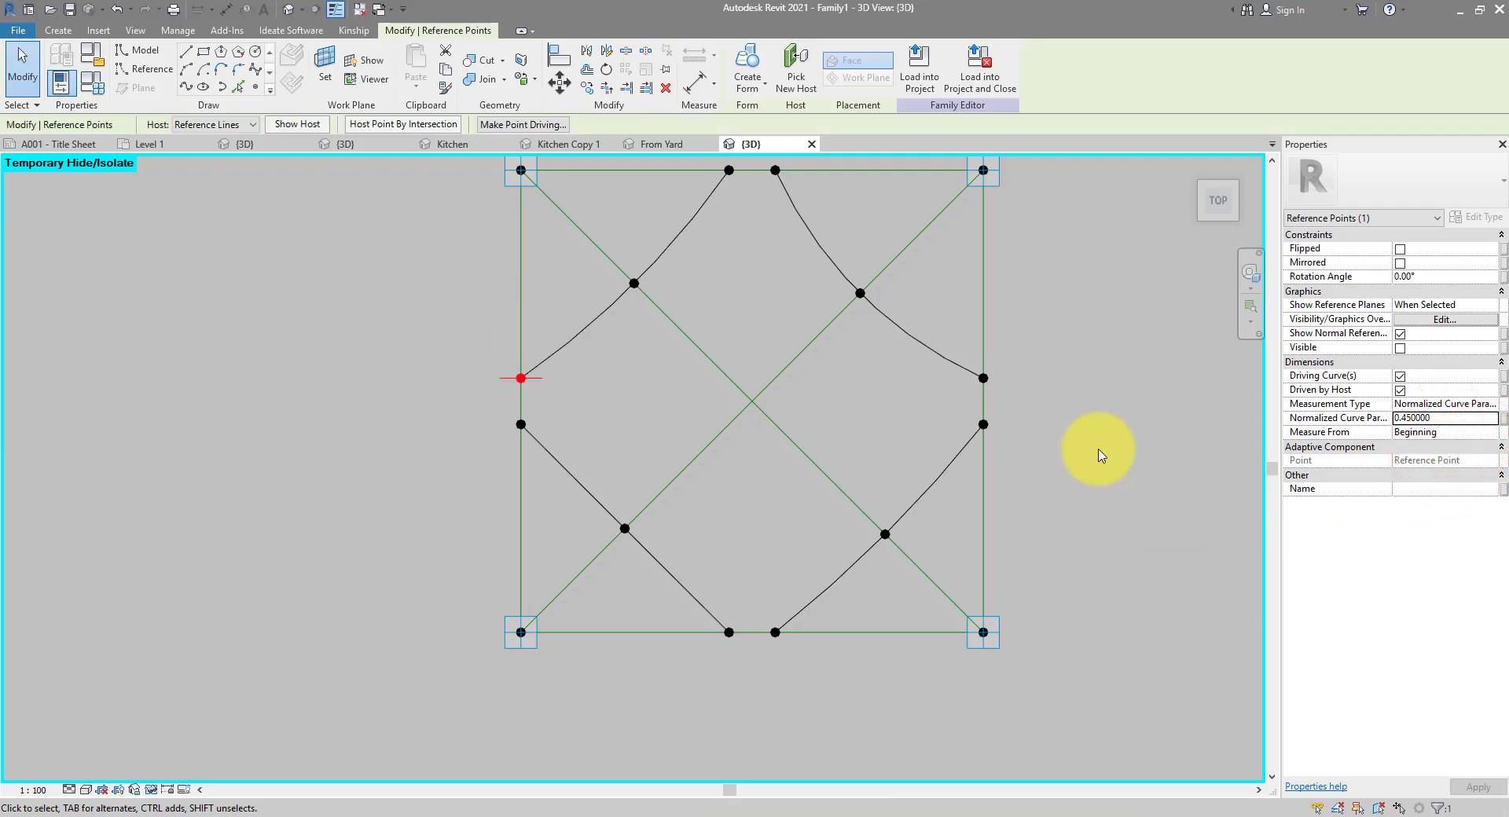
# - Move the diagonal points of the upper-left and upper-right curves inward to normalized curve parameters of about 0.66
pyautogui.moveTo(1030, 483); pyautogui.dragTo(991, 478, button='middle')
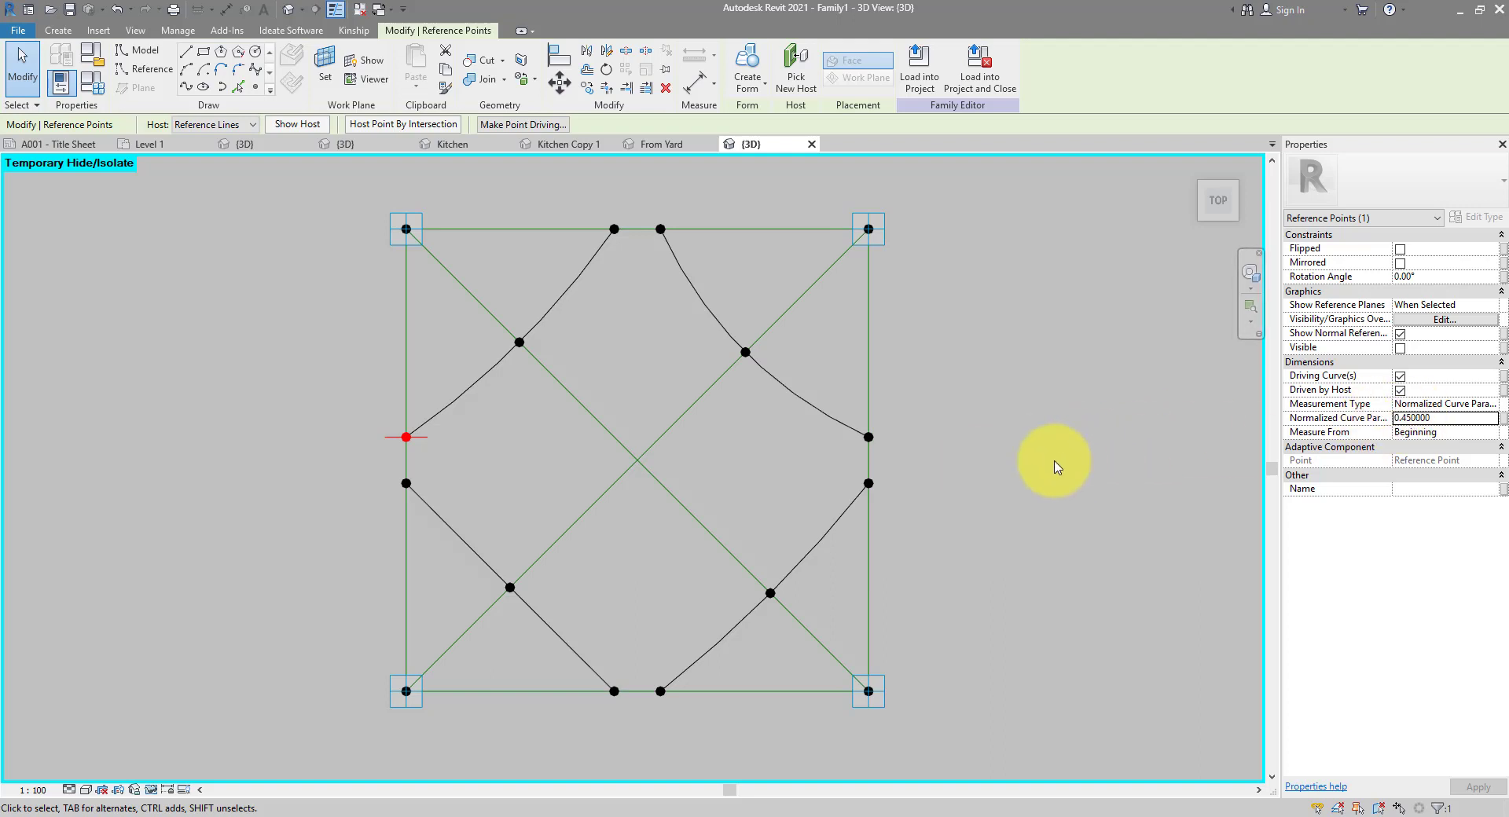
pyautogui.moveTo(499, 301); pyautogui.dragTo(785, 606)
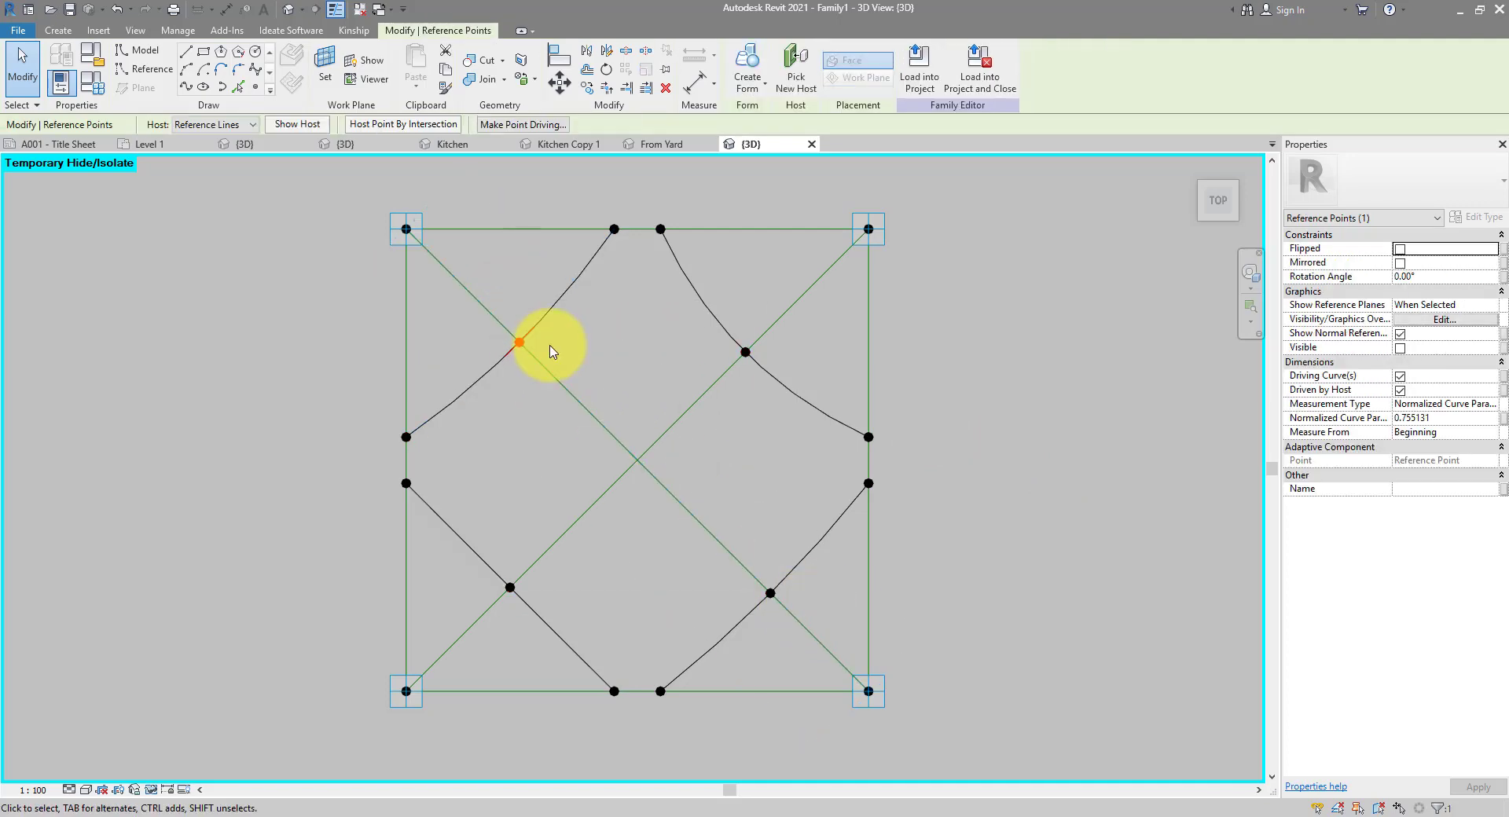
pyautogui.moveTo(518, 342); pyautogui.dragTo(556, 384)
pyautogui.moveTo(674, 323); pyautogui.dragTo(712, 383)
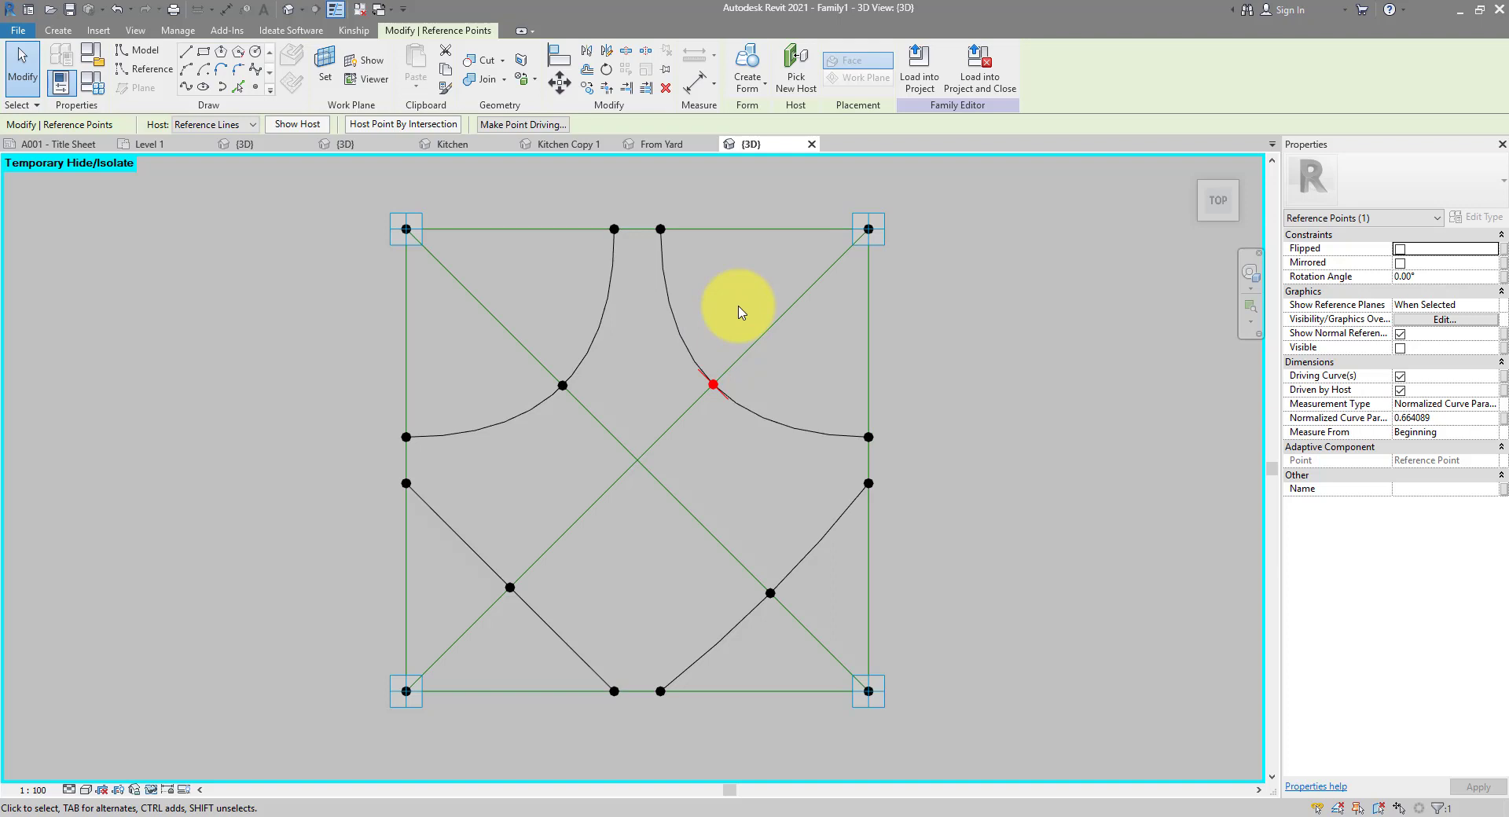
pyautogui.moveTo(535, 318); pyautogui.dragTo(588, 409)
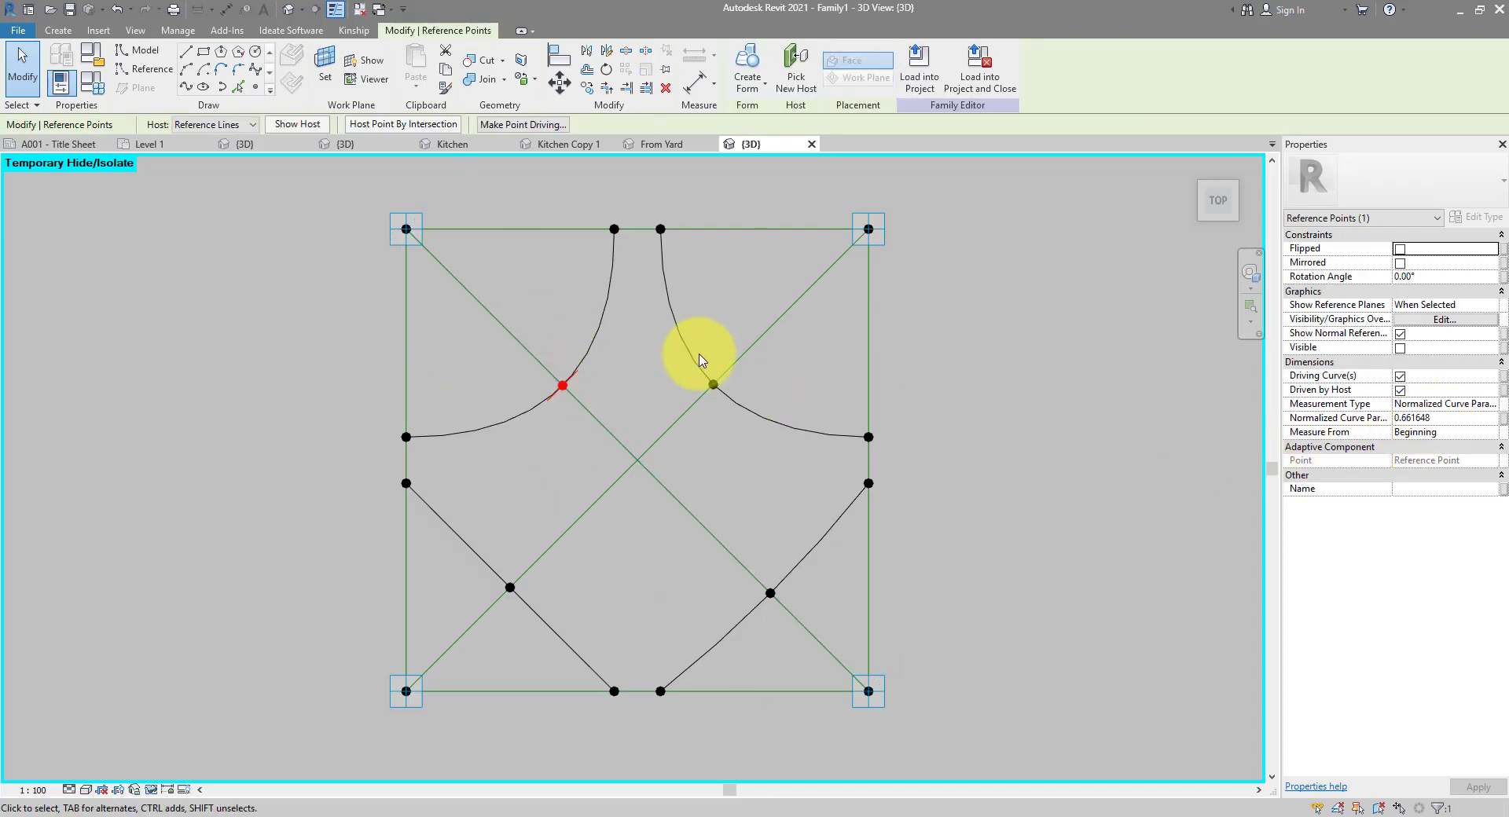
pyautogui.click(697, 323)
pyautogui.click(713, 385)
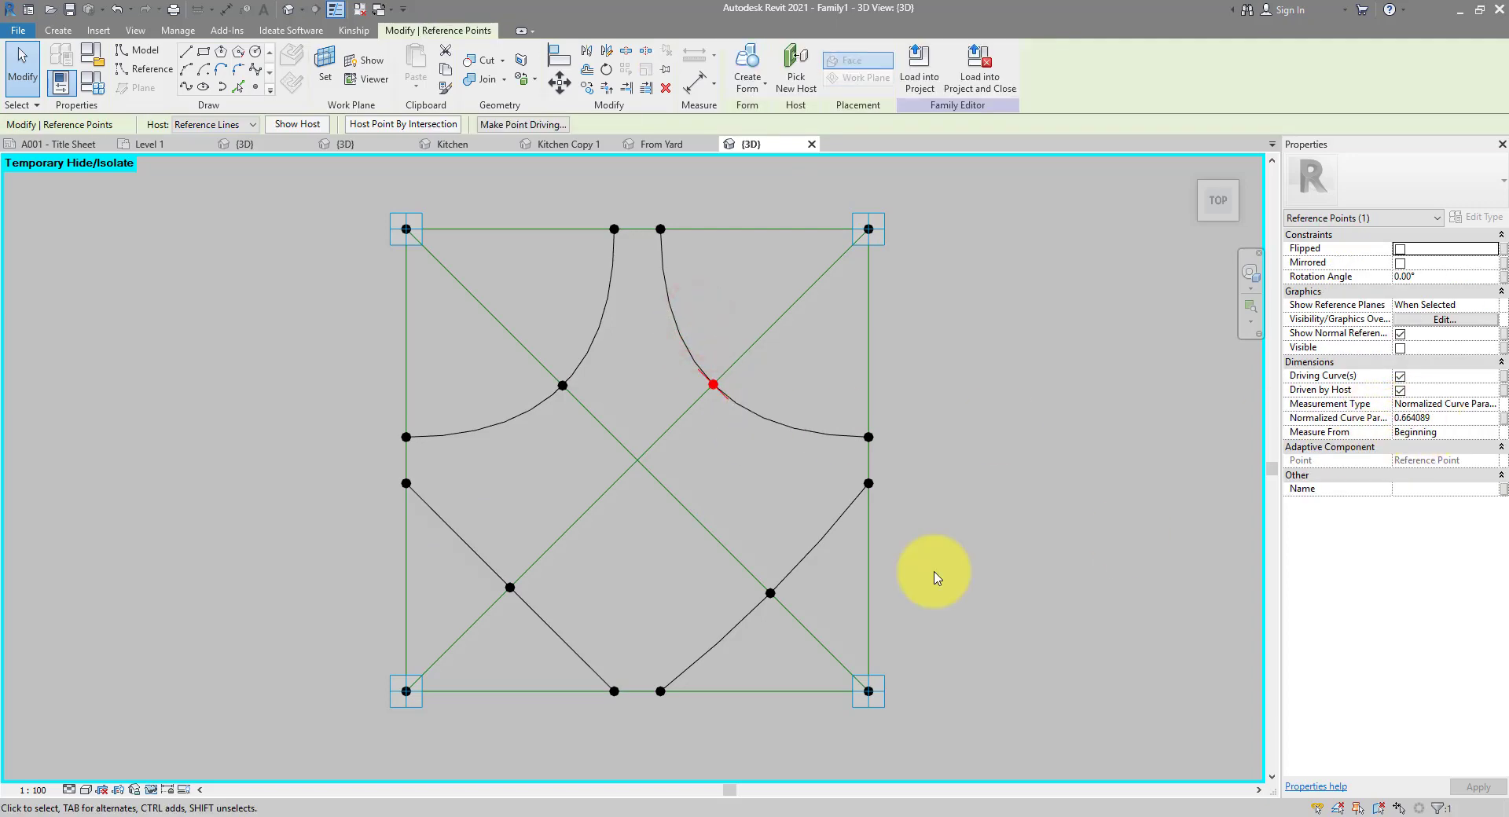
# - Move the lower-right curve's diagonal point inward to about 0.63, measured from the End
pyautogui.click(745, 525)
pyautogui.click(770, 593)
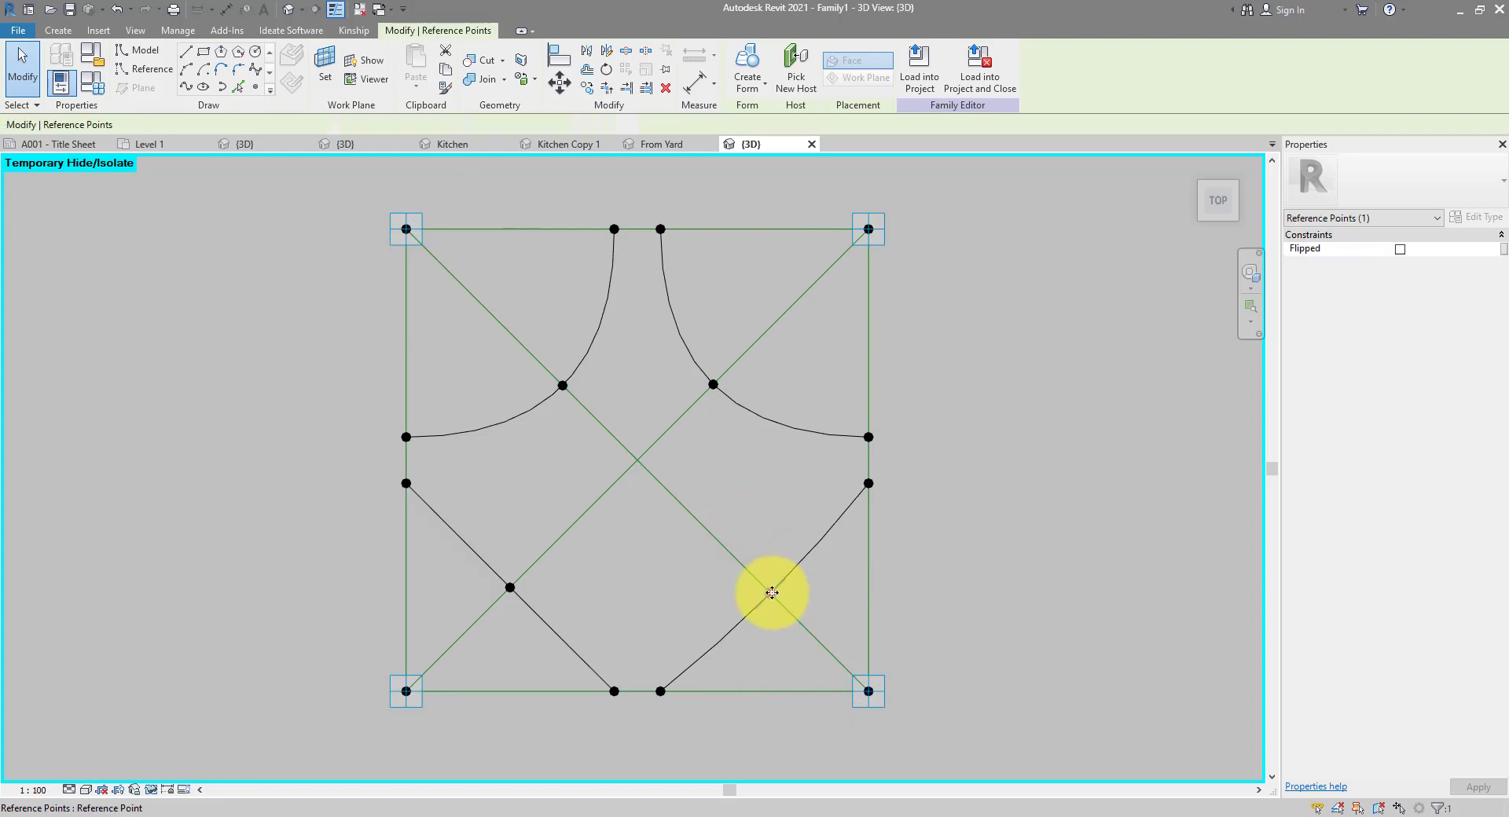
pyautogui.moveTo(770, 594); pyautogui.dragTo(605, 613)
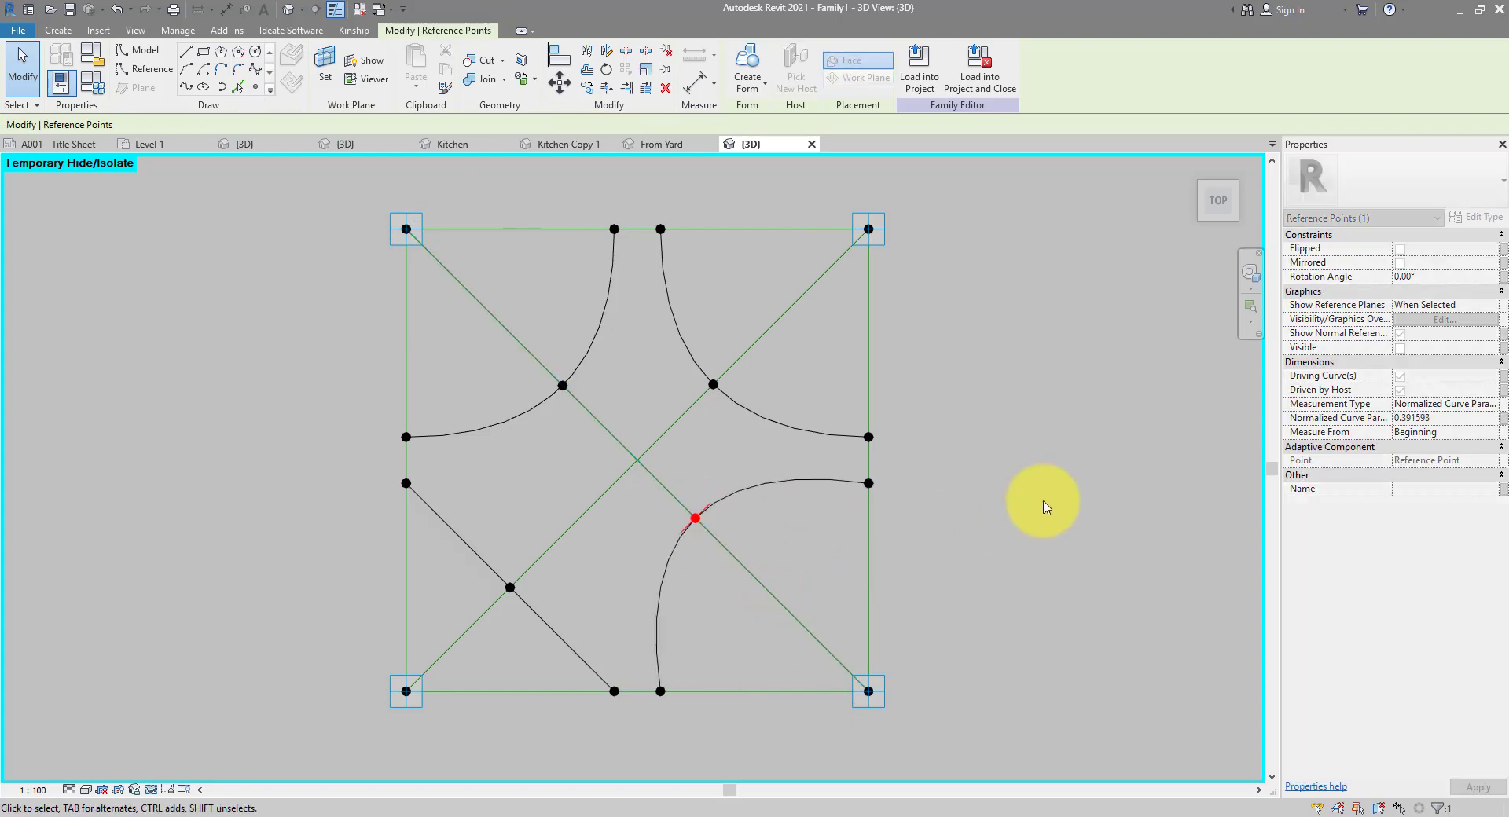
pyautogui.click(1443, 418)
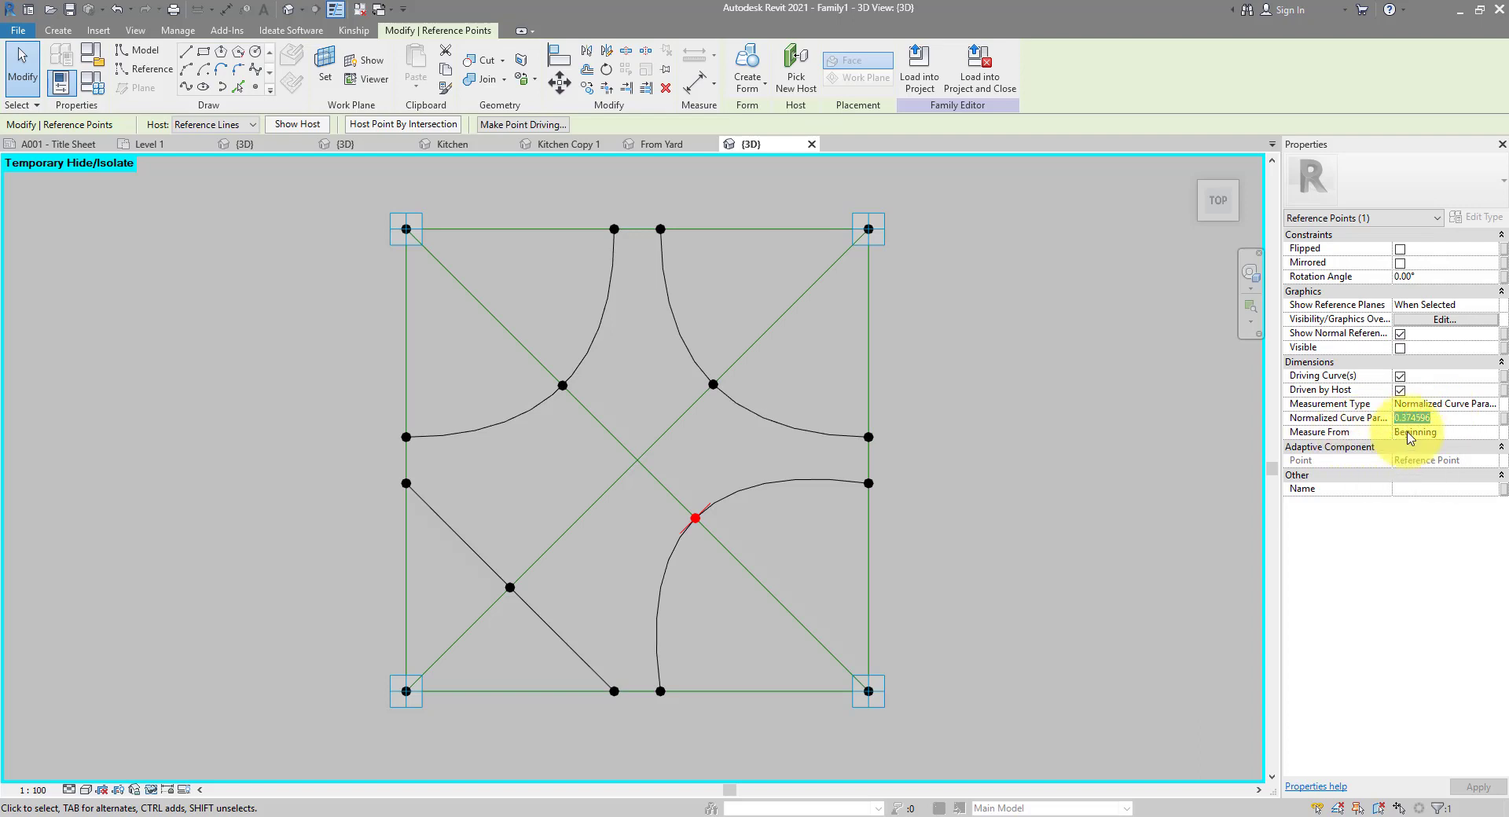
pyautogui.click(1489, 432)
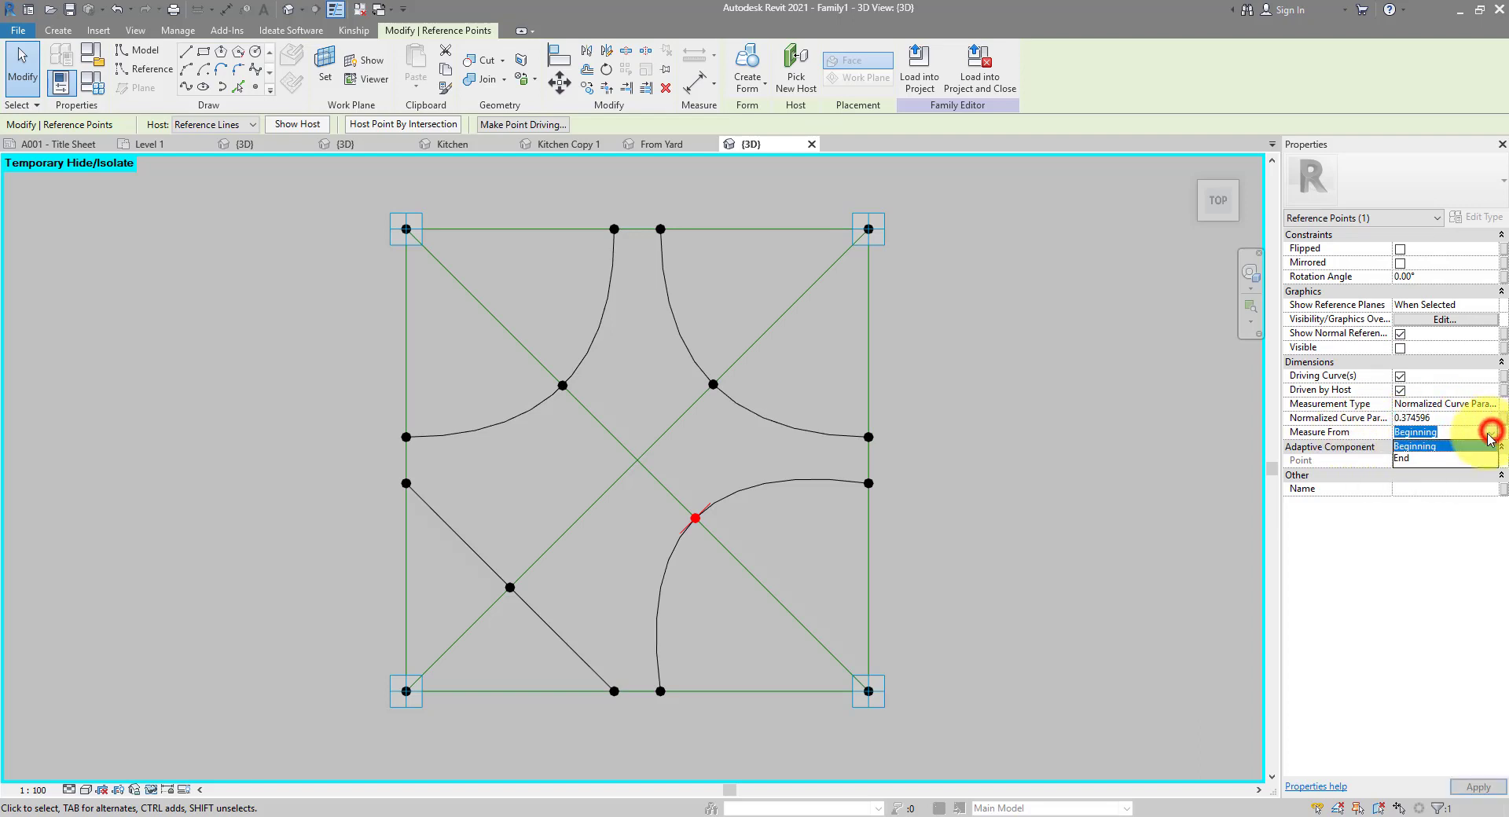
pyautogui.click(1407, 461)
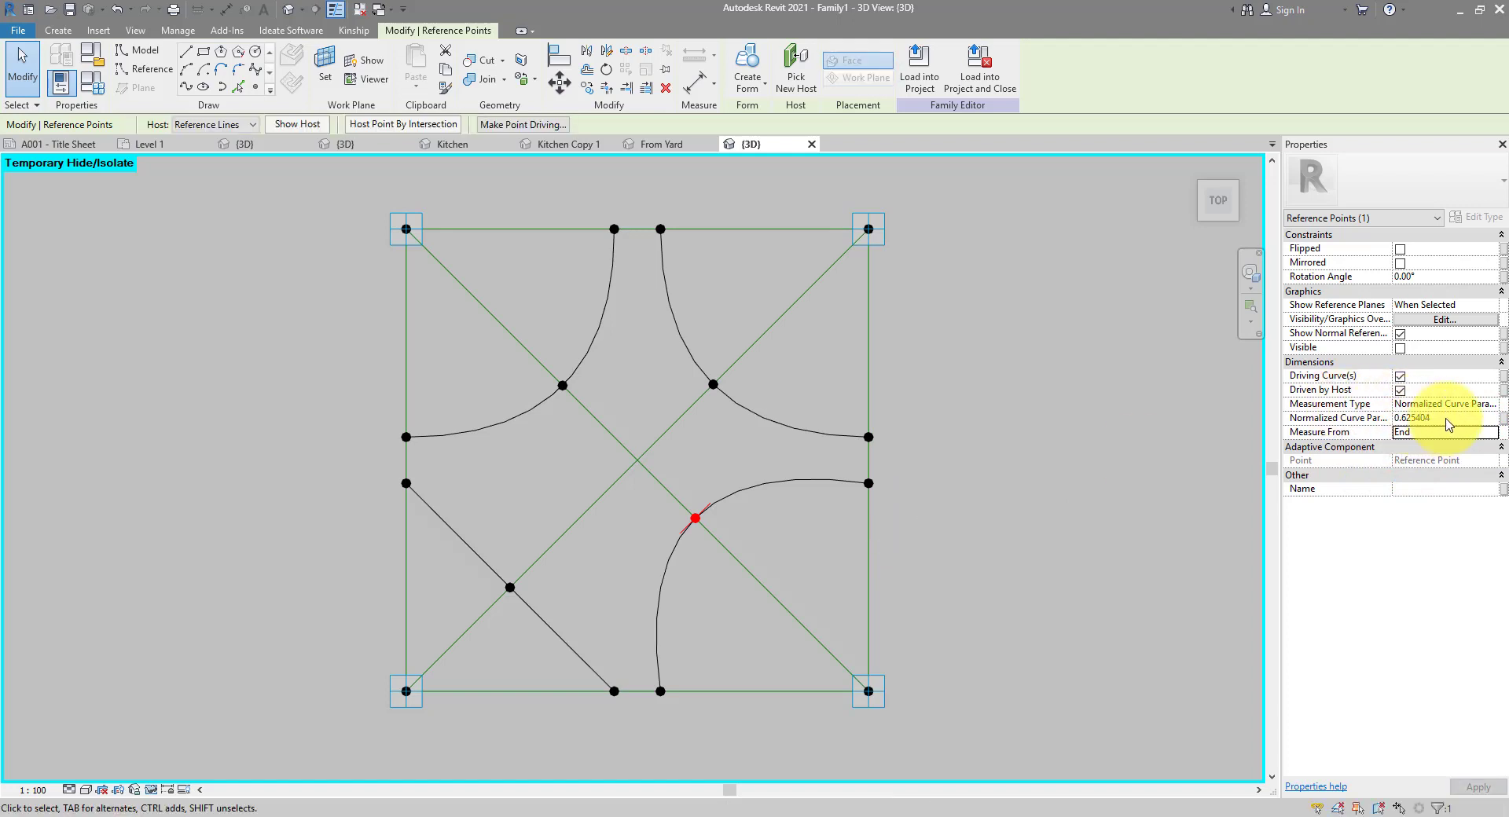
# - Measure the lower-left curve's diagonal point from the End and set its normalized curve parameter to 0.66
pyautogui.click(510, 587)
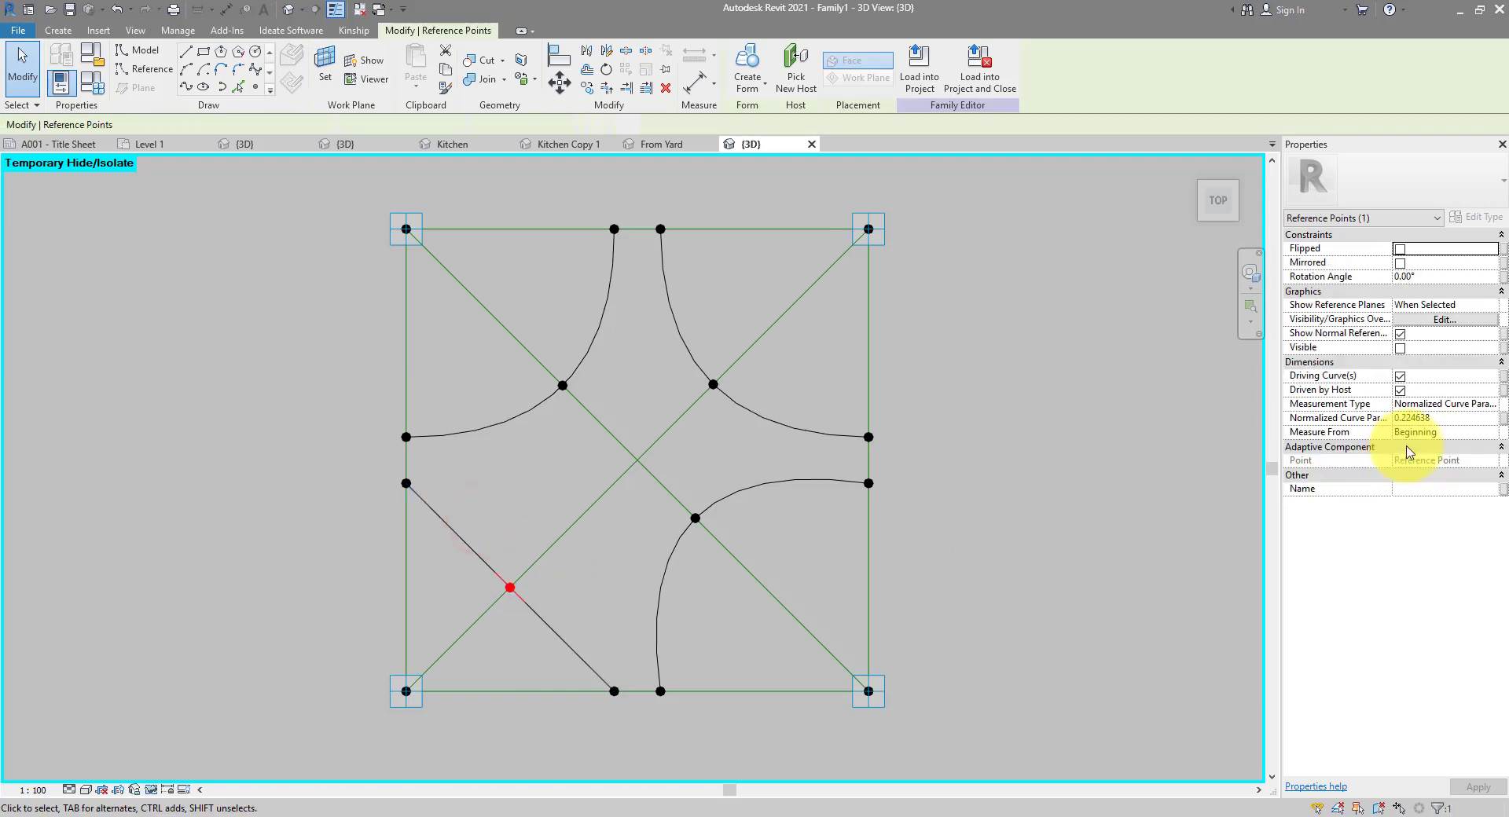
pyautogui.click(1415, 433)
pyautogui.click(1407, 461)
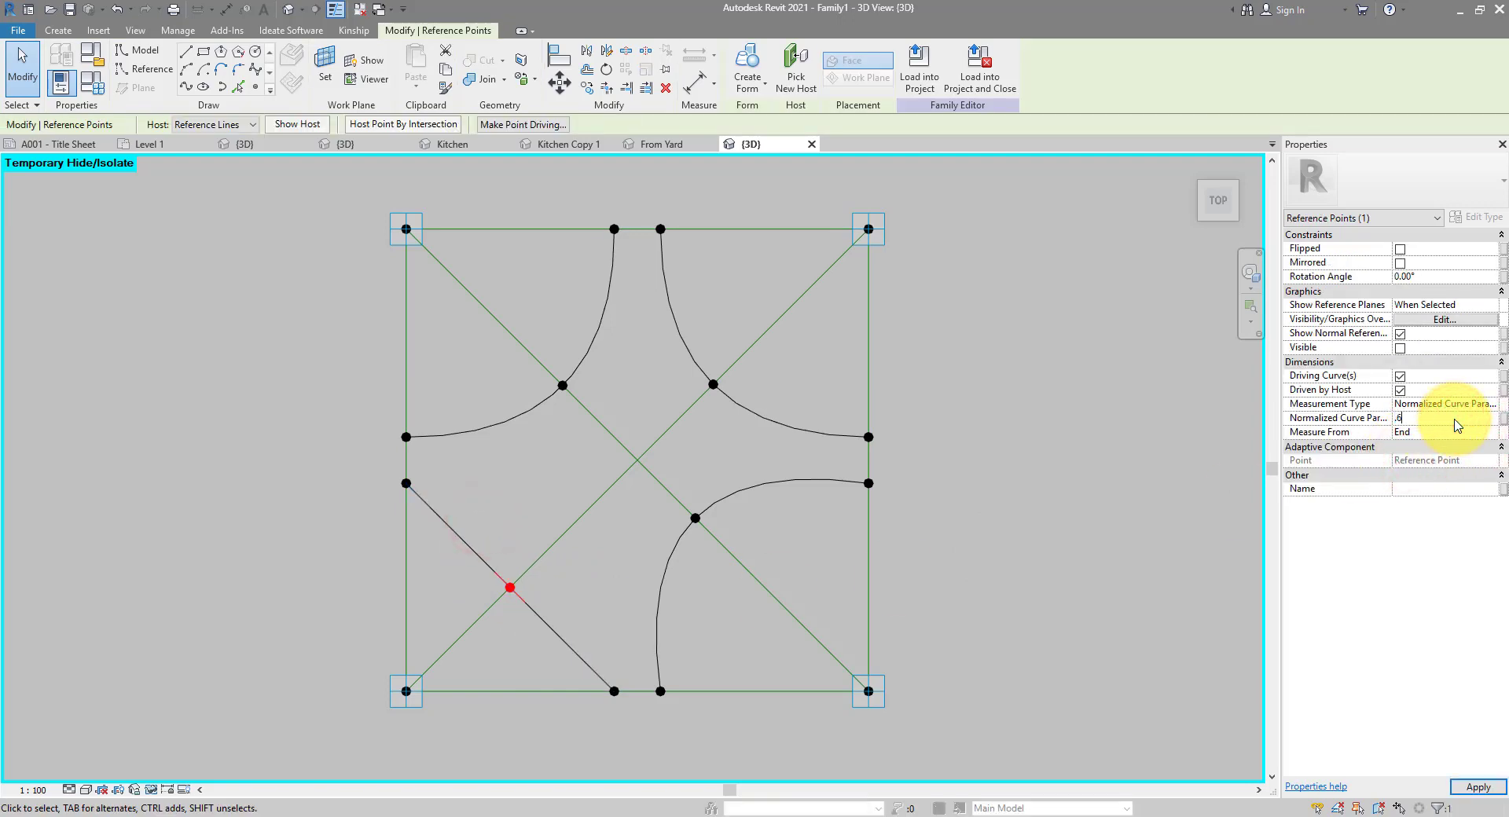
pyautogui.press('Return')
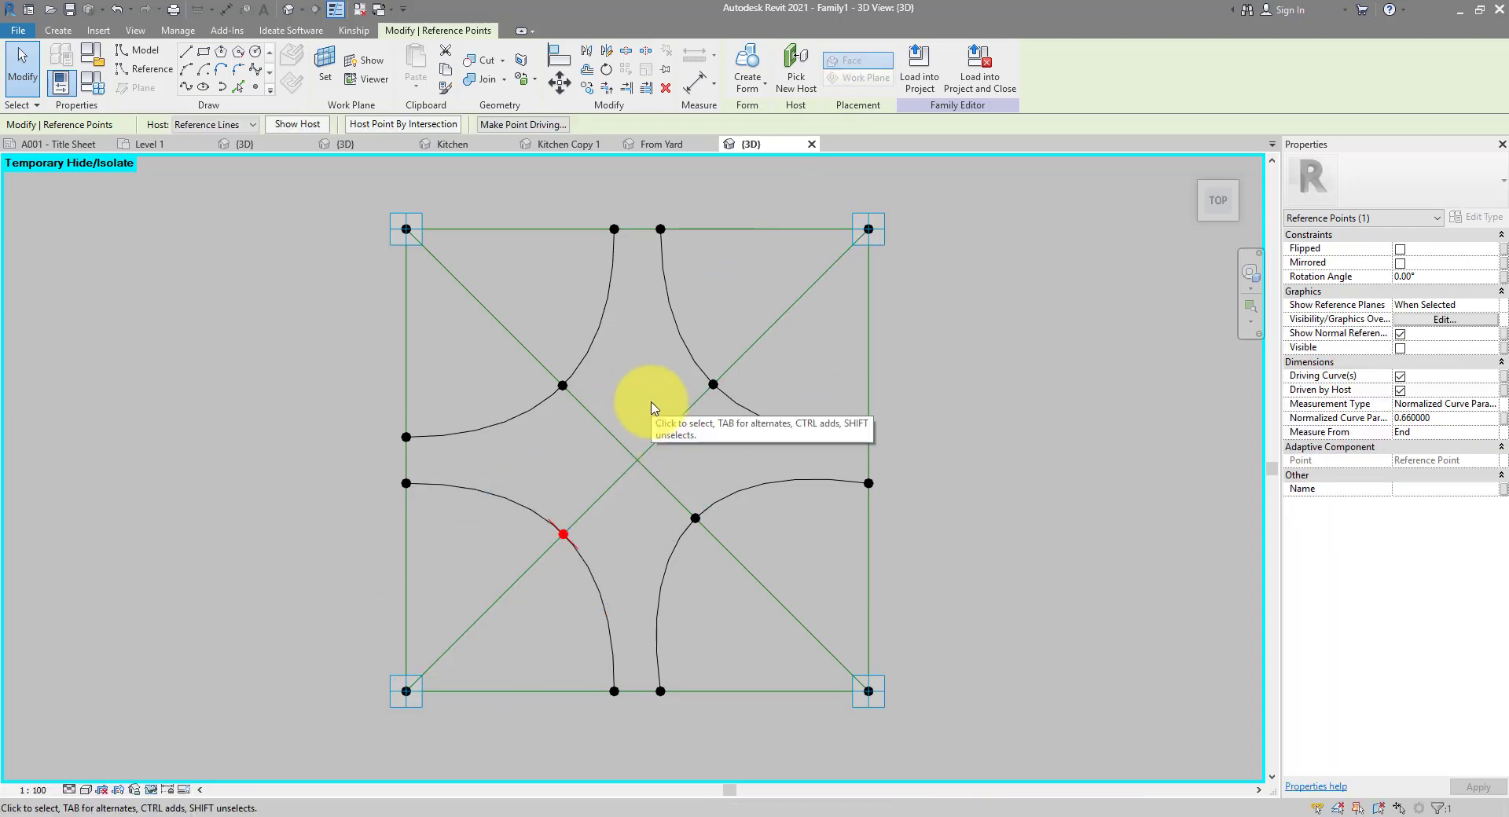
# - Set the normalized curve parameter of all four diagonal points together to 0.66
pyautogui.moveTo(528, 314); pyautogui.dragTo(792, 601)
pyautogui.click(1423, 419)
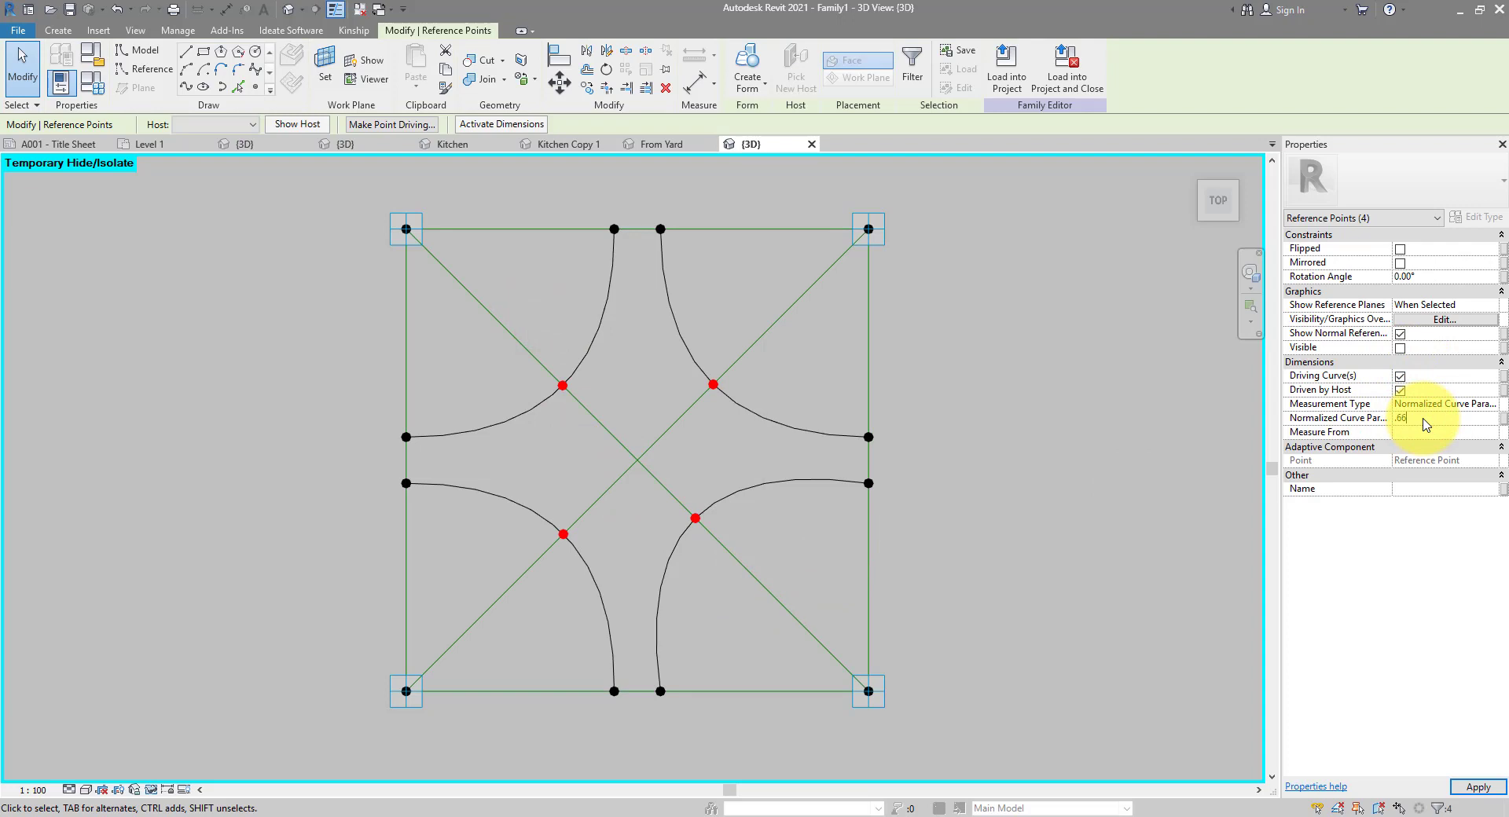
pyautogui.write('.66')
pyautogui.press('Return')
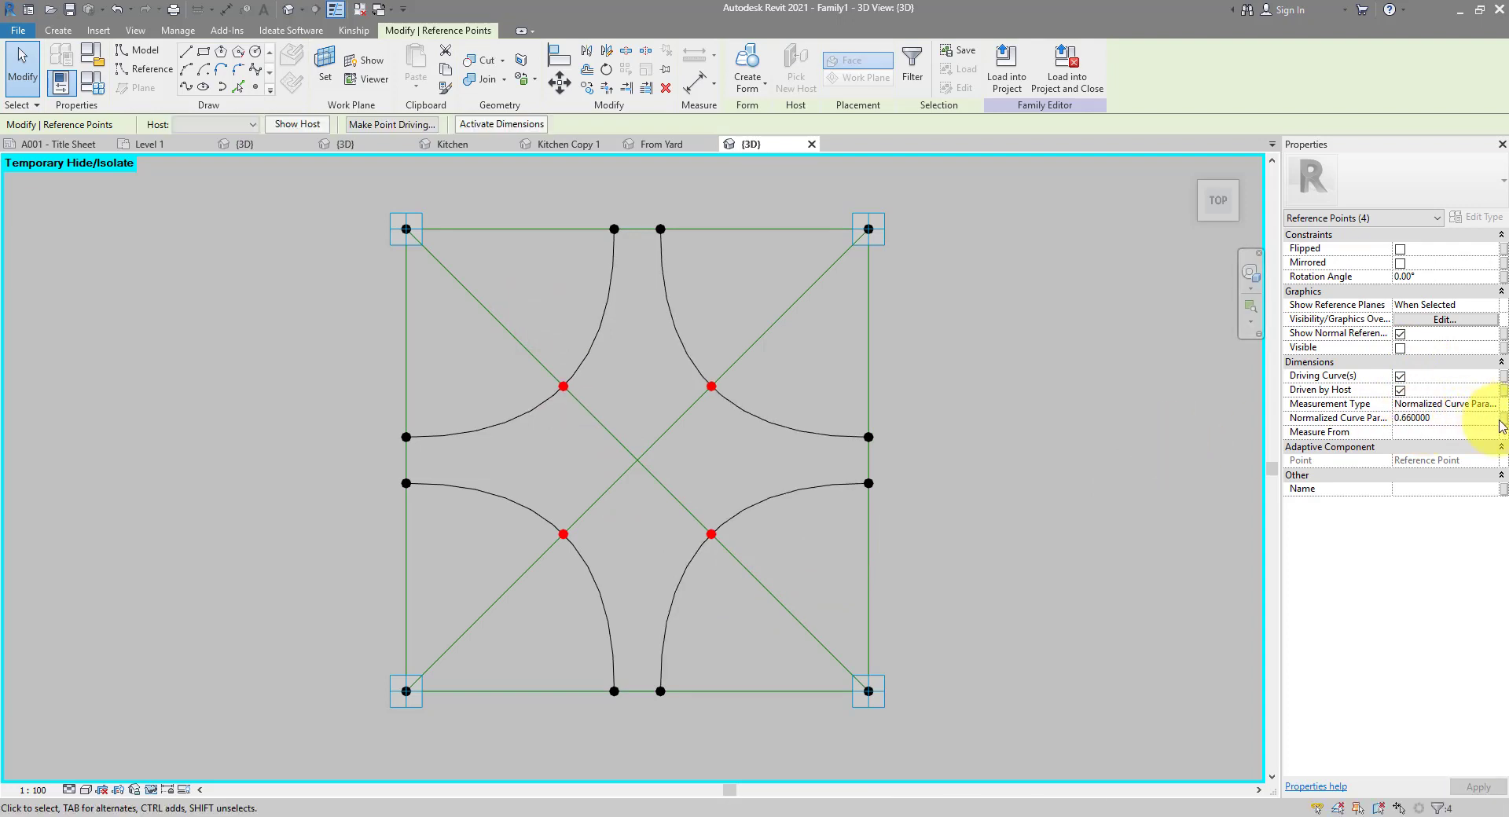
# - Associate the four diagonal points' normalized curve parameter with a new family type parameter named CenterPointParameter
pyautogui.click(1502, 419)
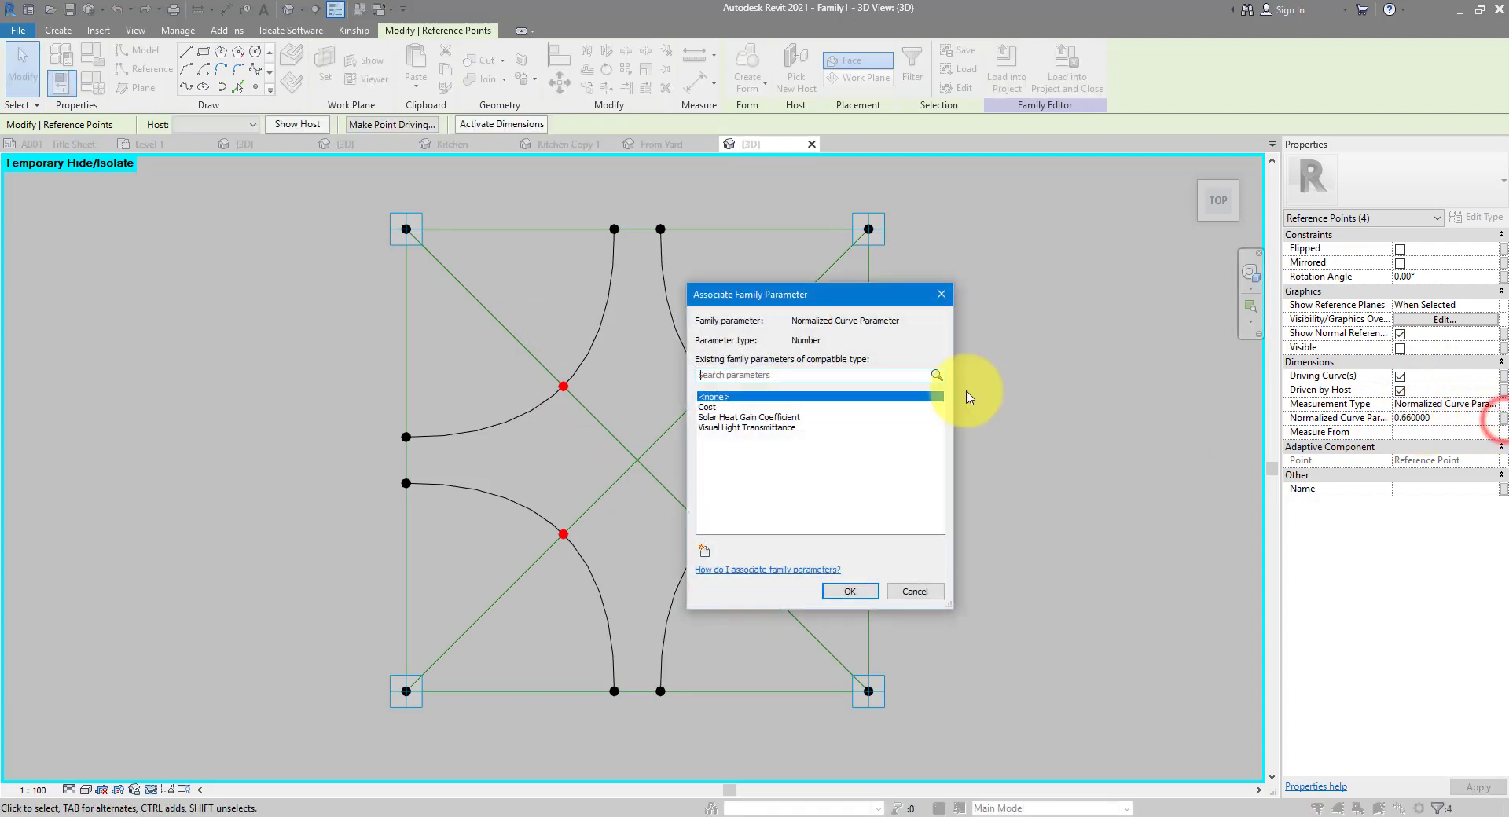
pyautogui.click(705, 553)
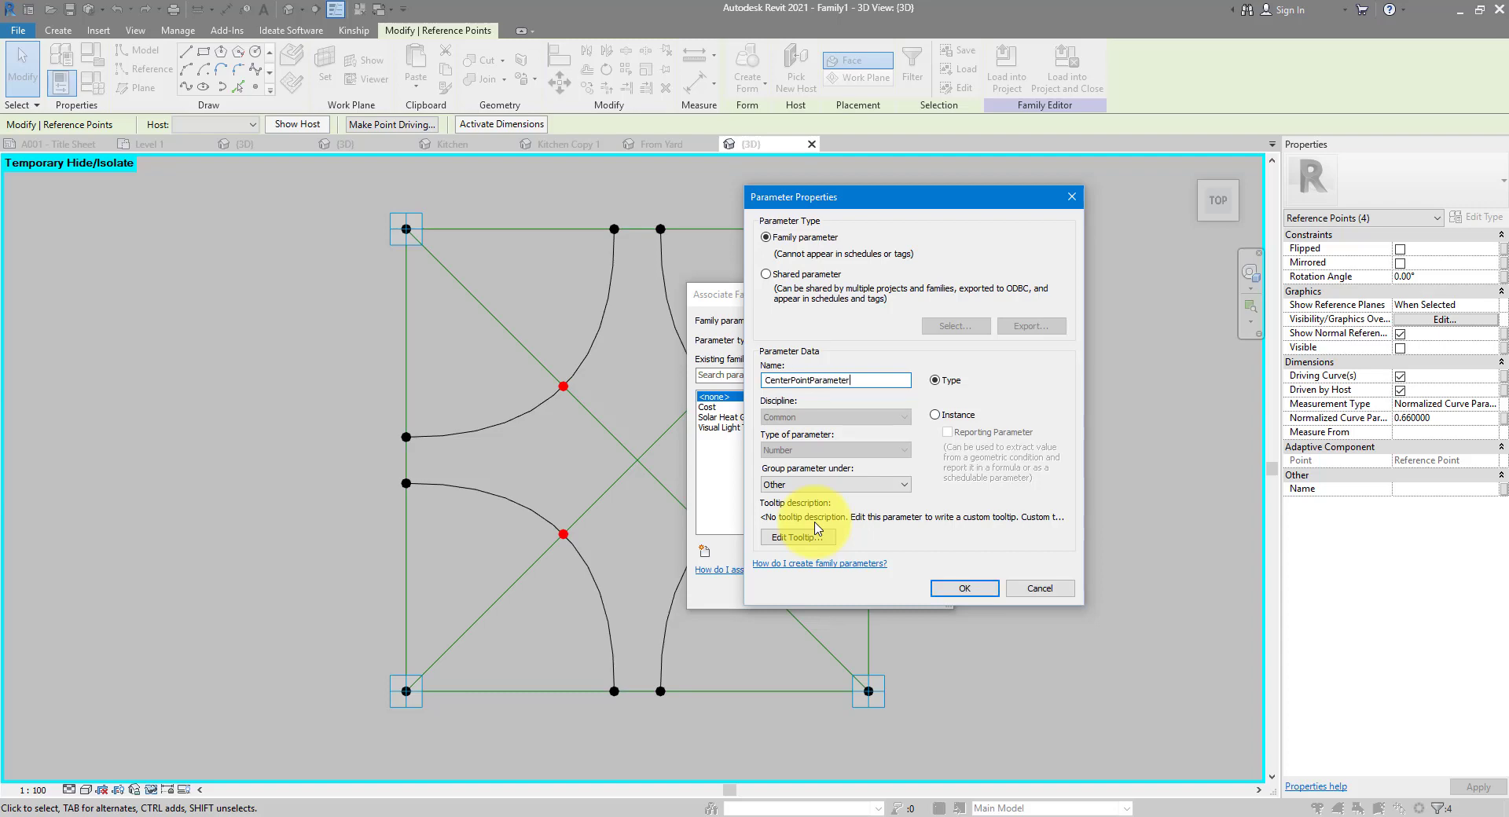
pyautogui.click(964, 588)
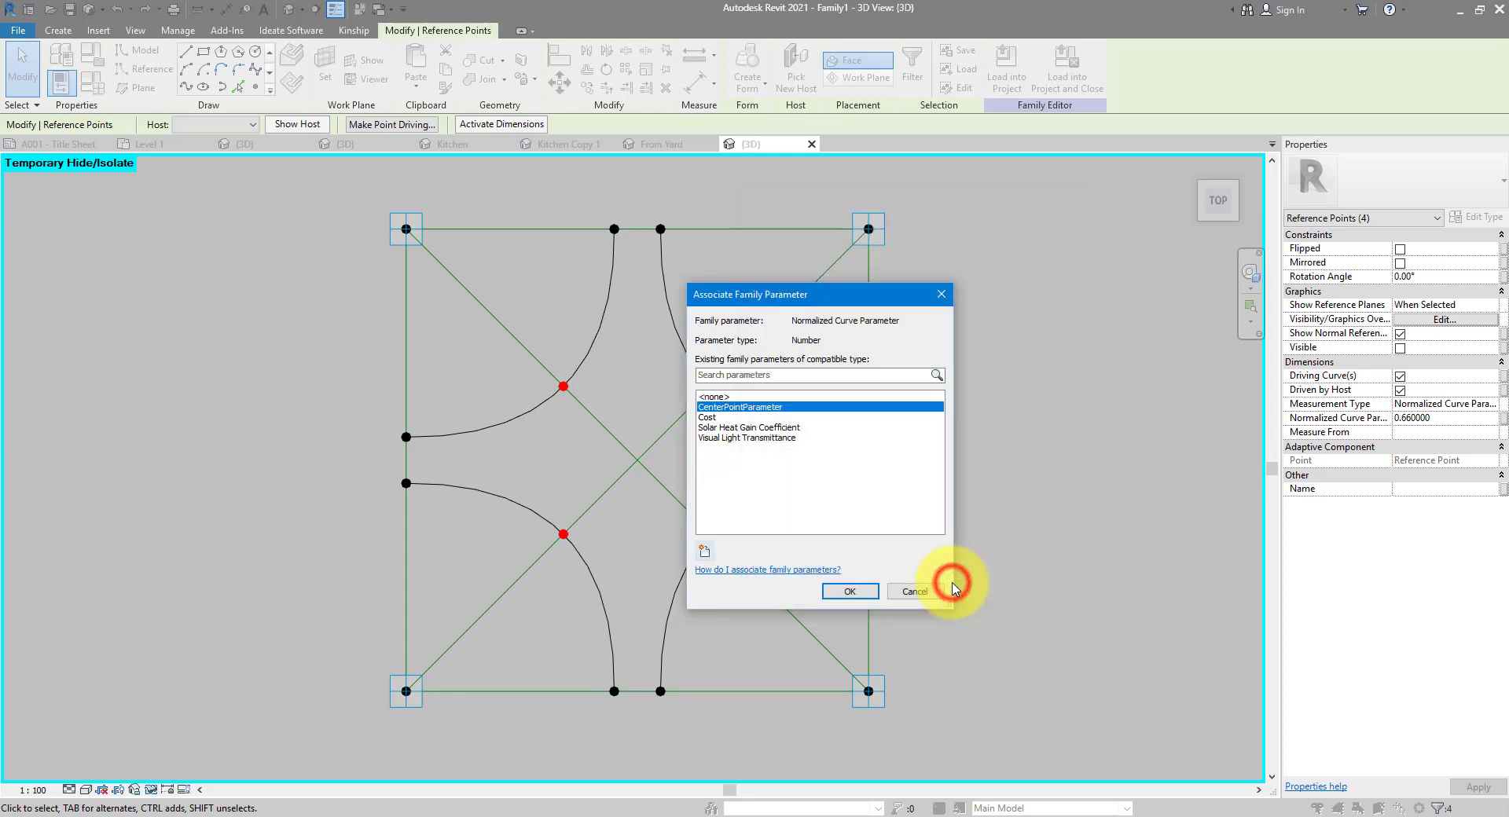
pyautogui.click(849, 591)
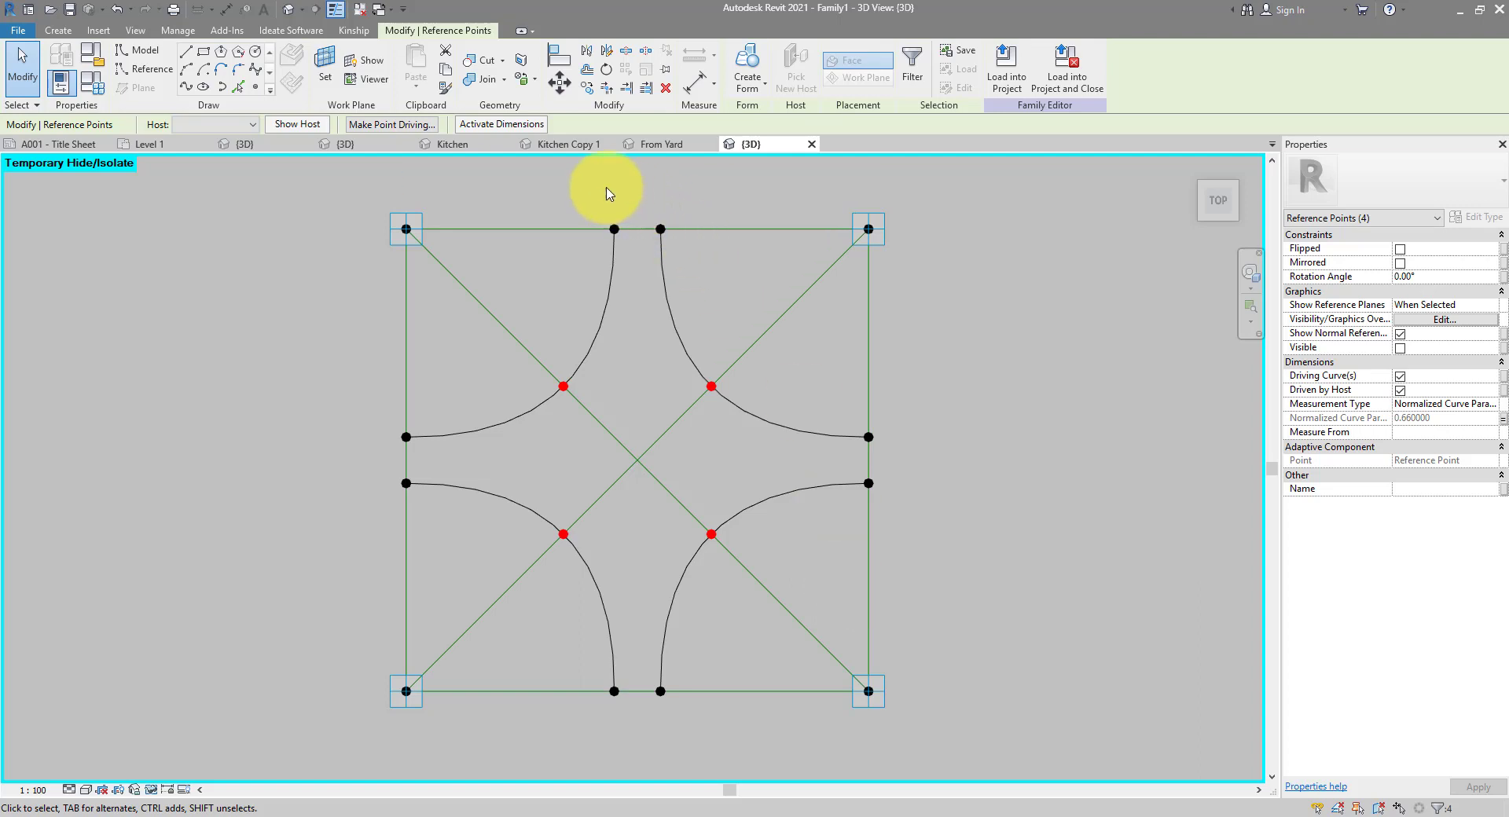
# - Associate the normalized curve parameter of all eight edge points with a new family type parameter named BoundaryPointParameter
pyautogui.moveTo(574, 190); pyautogui.dragTo(696, 243)
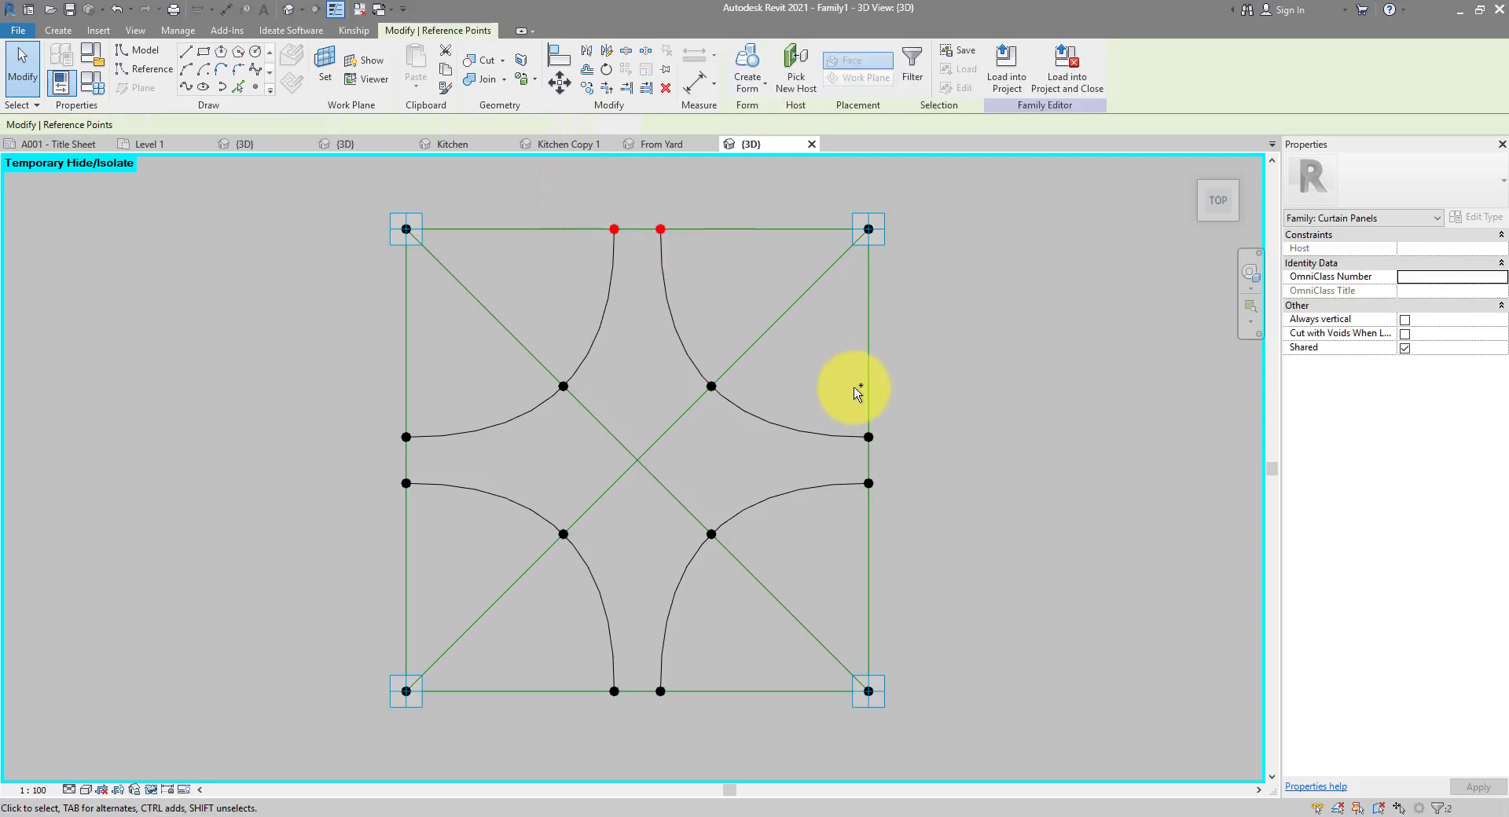
pyautogui.moveTo(850, 388); pyautogui.dragTo(908, 549)
pyautogui.keyDown('ctrl'); pyautogui.moveTo(563, 639); pyautogui.dragTo(728, 755); pyautogui.keyUp('ctrl')
pyautogui.keyDown('ctrl'); pyautogui.moveTo(364, 401); pyautogui.dragTo(454, 557); pyautogui.keyUp('ctrl')
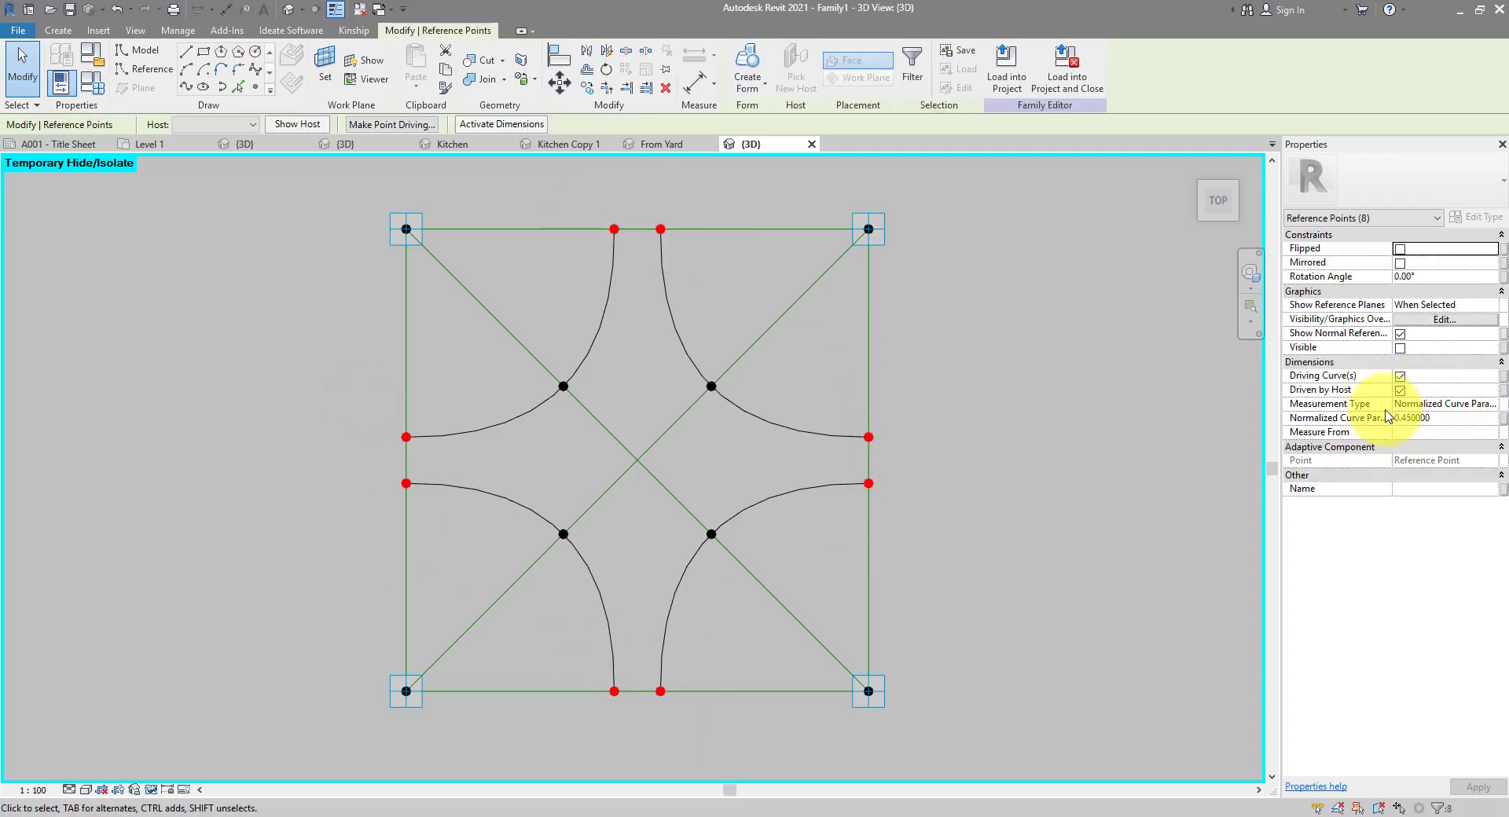
pyautogui.click(1503, 417)
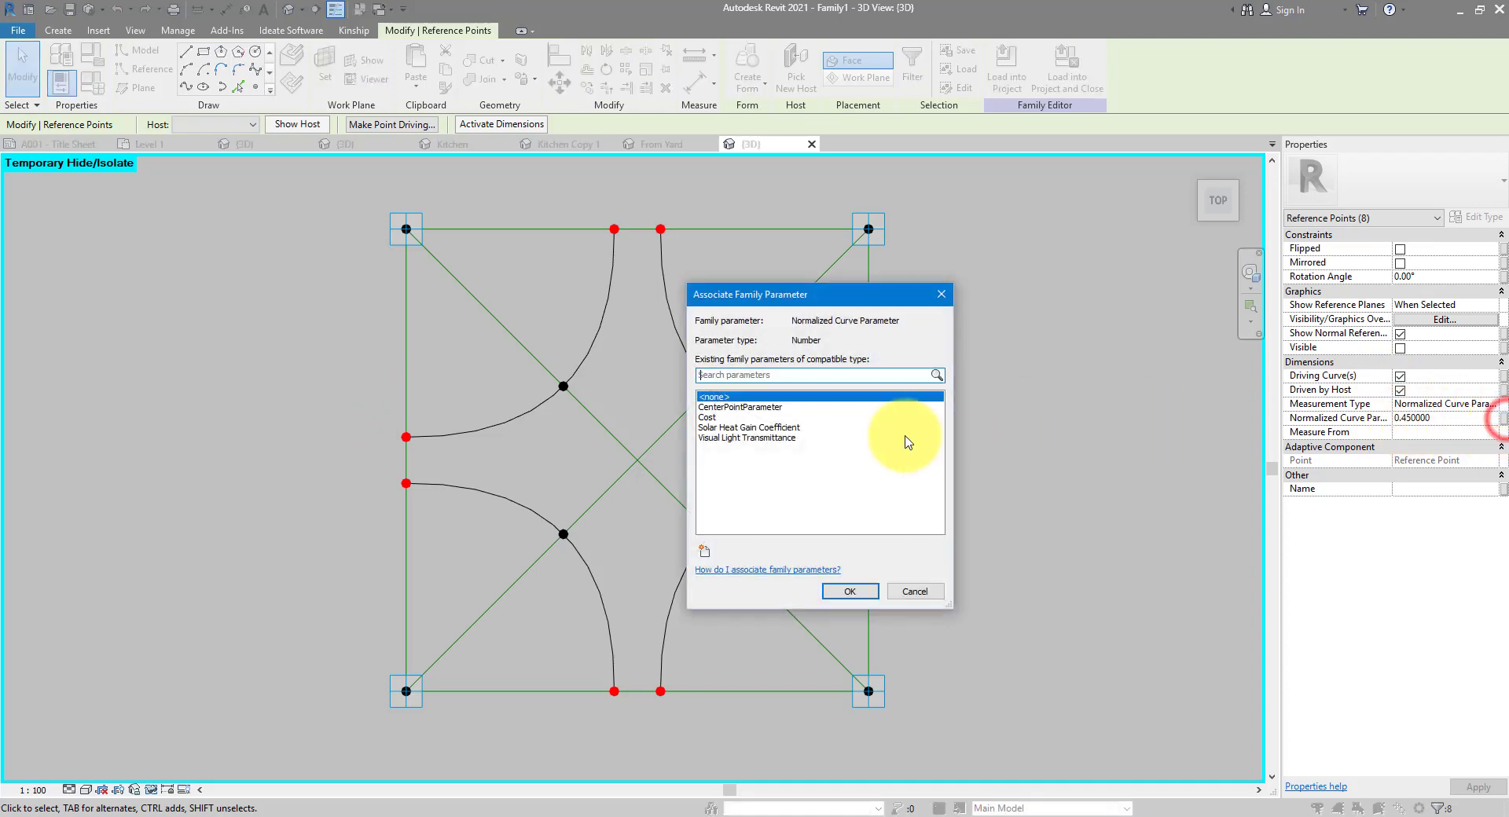
pyautogui.click(705, 551)
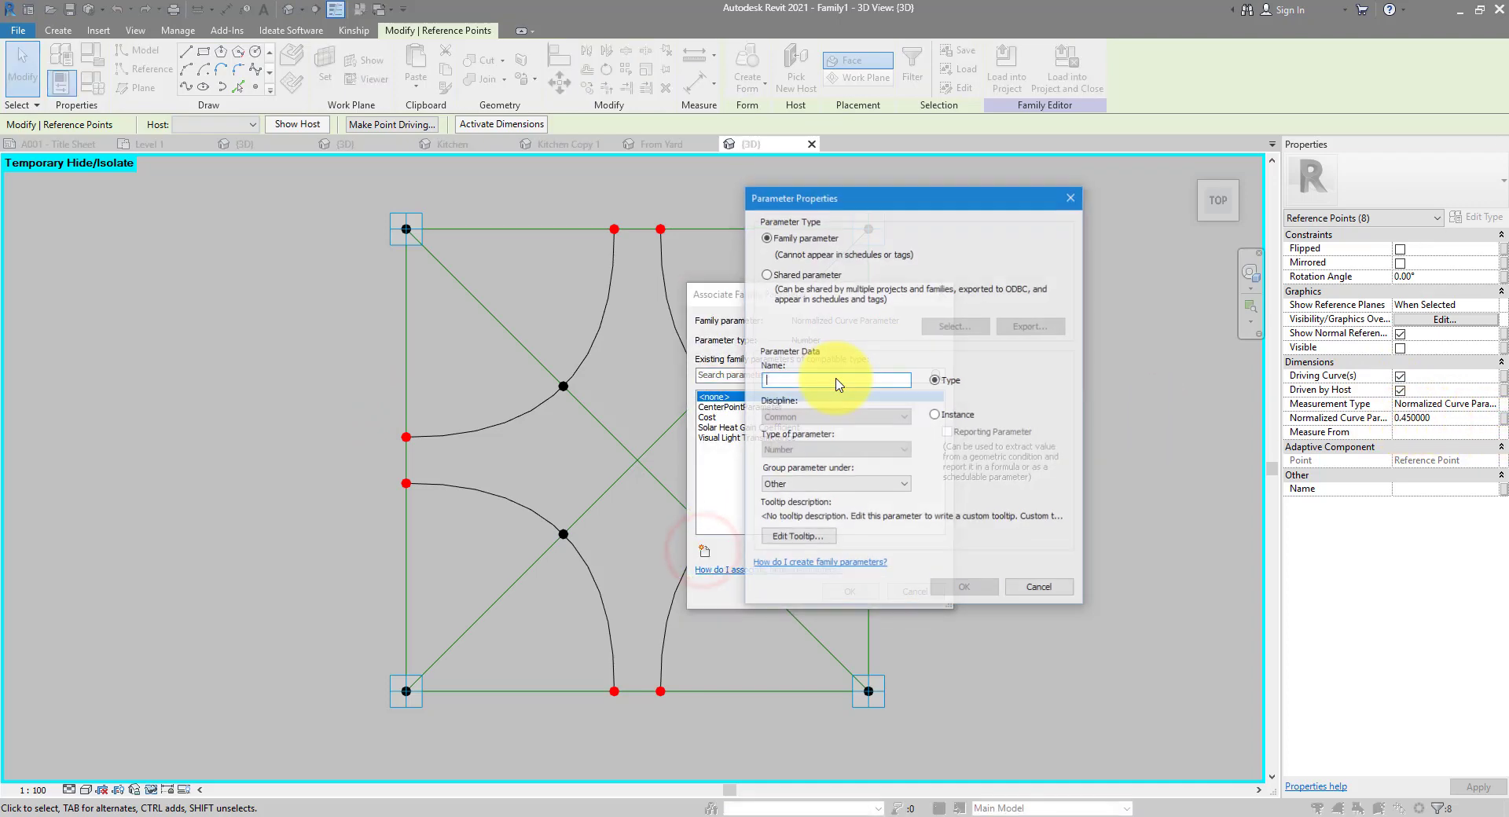
pyautogui.write('BoundaryPointParameter')
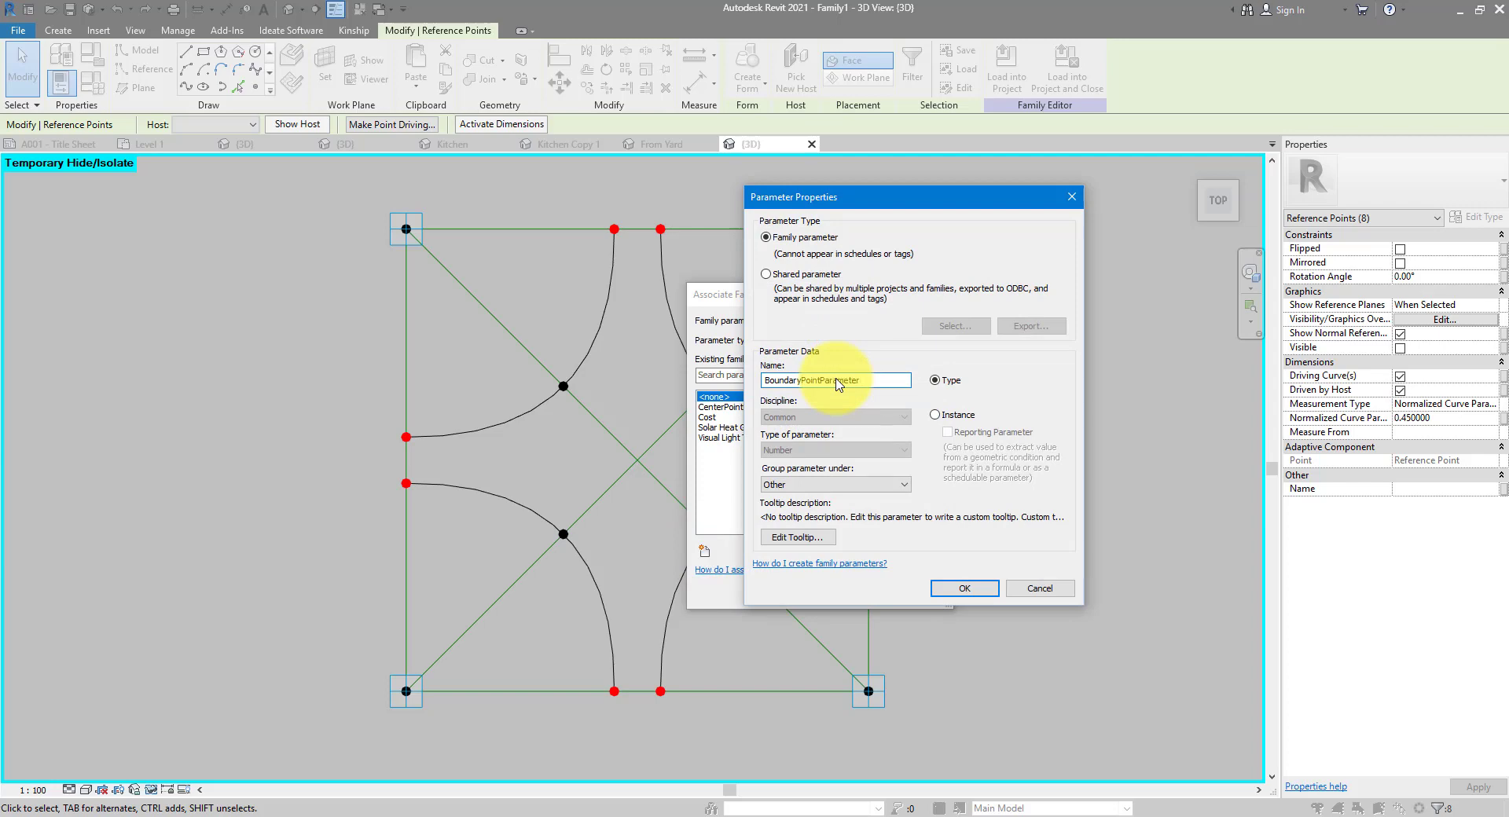
pyautogui.press('Return')
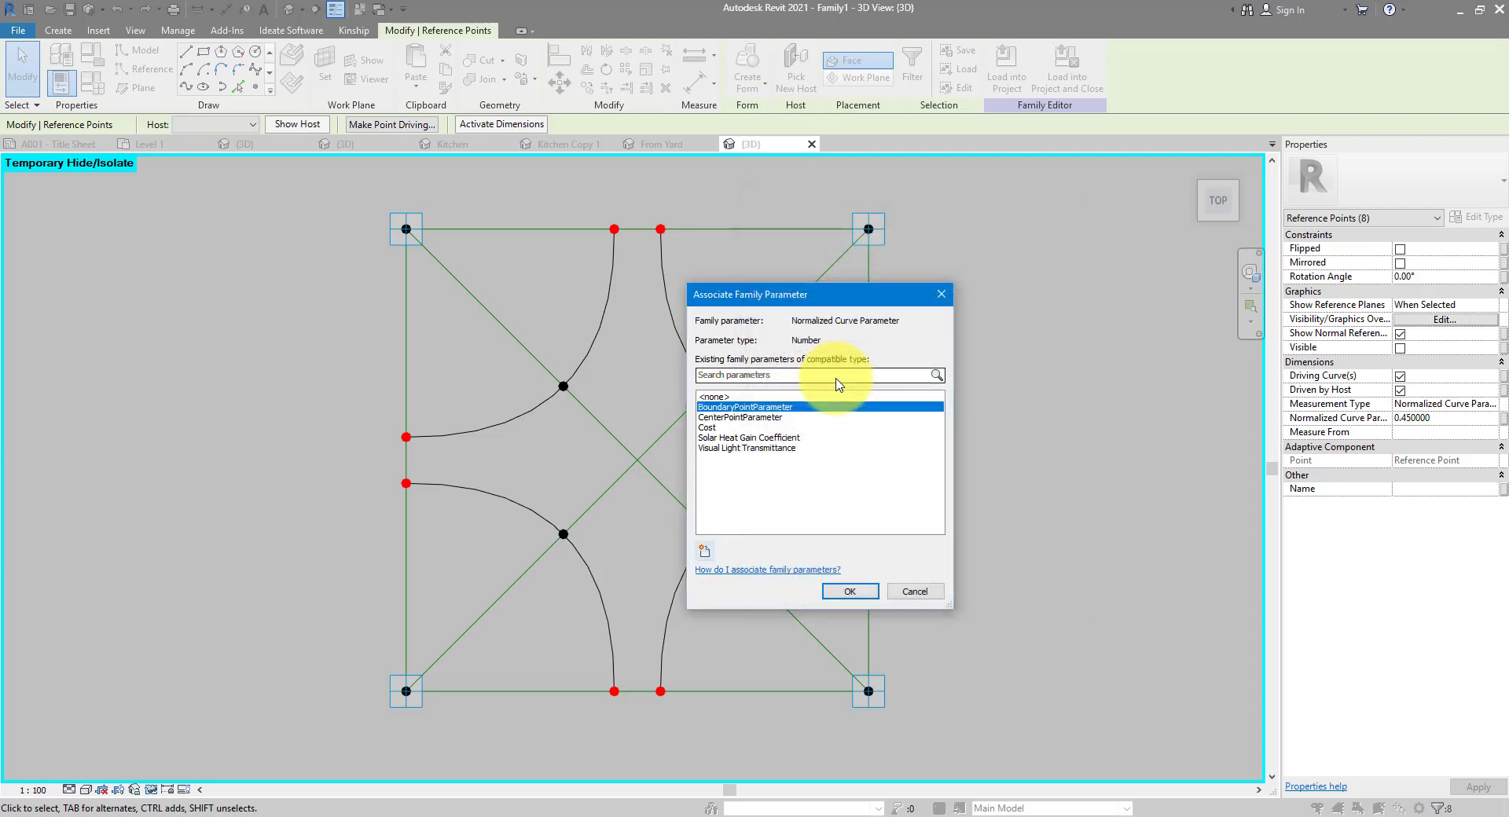
pyautogui.click(860, 595)
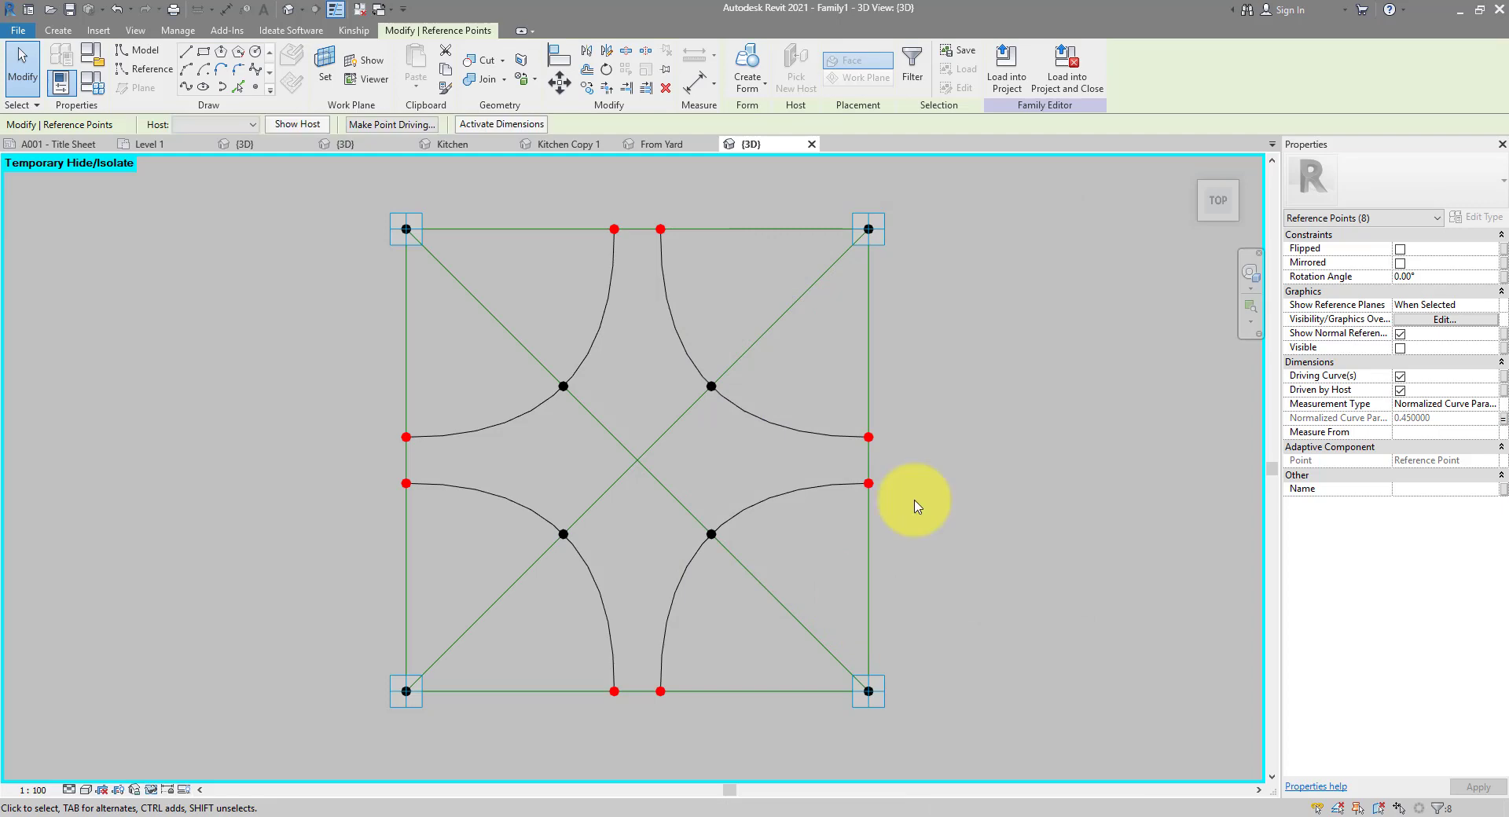
# - Connect the two curve endpoints on the panel's top edge with a spline through points
pyautogui.click(672, 187)
pyautogui.moveTo(571, 195); pyautogui.dragTo(720, 259)
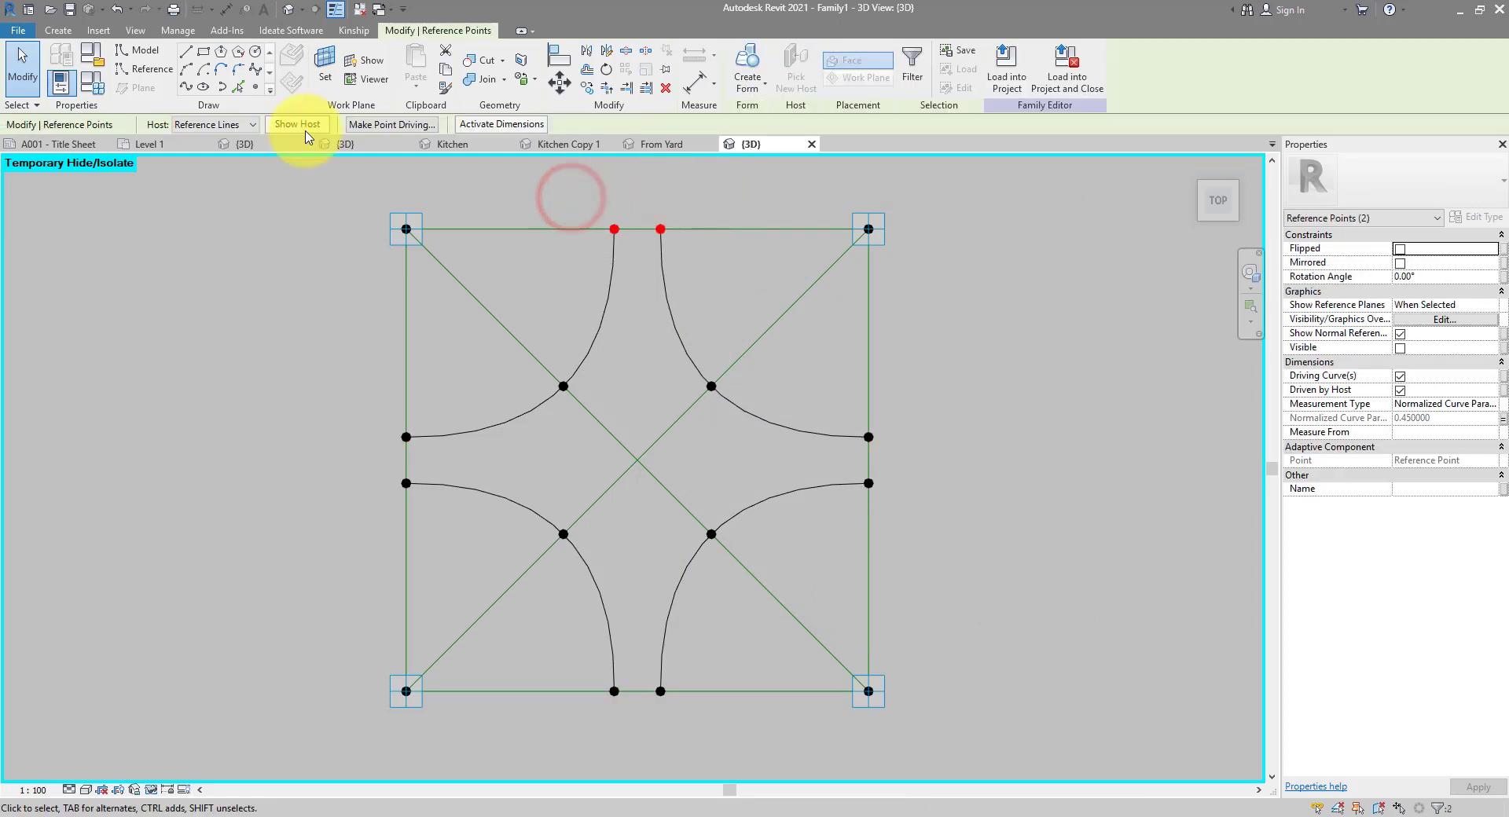
pyautogui.click(185, 87)
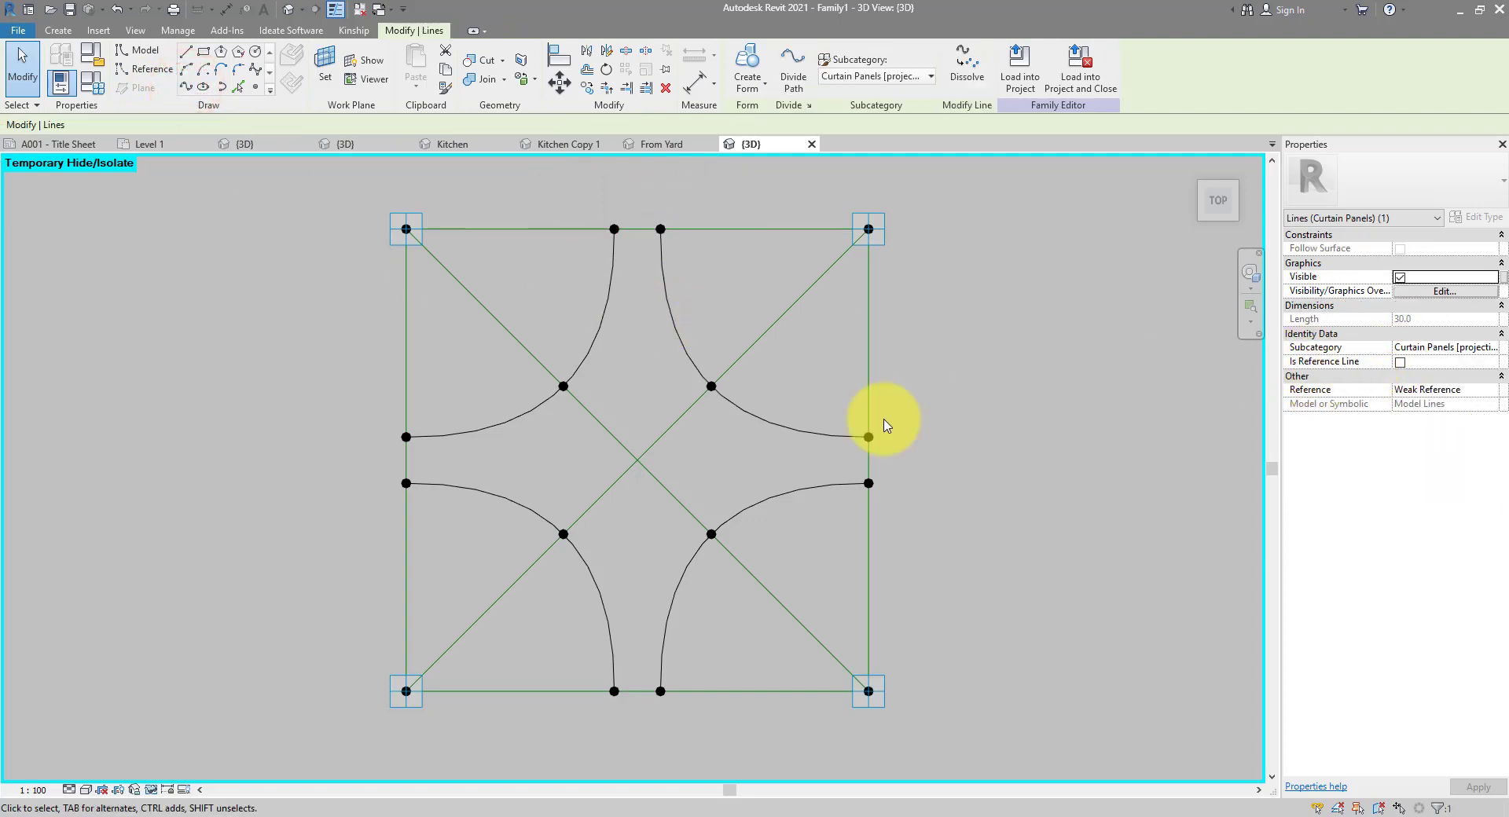
# - Connect the two curve endpoints on each of the panel's right, bottom and left edges with a spline through points
pyautogui.moveTo(845, 383); pyautogui.dragTo(946, 554)
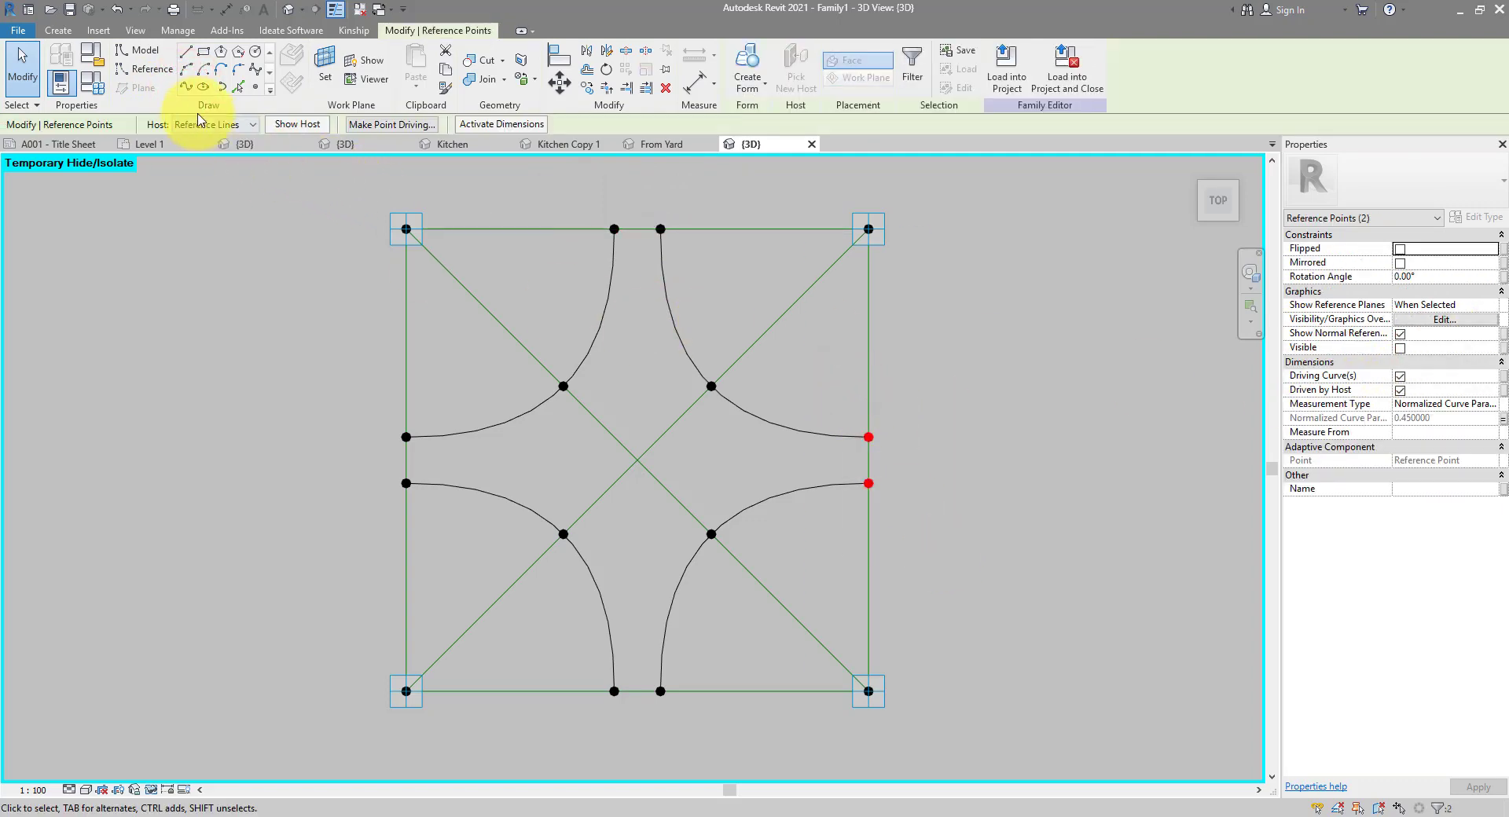
pyautogui.click(185, 88)
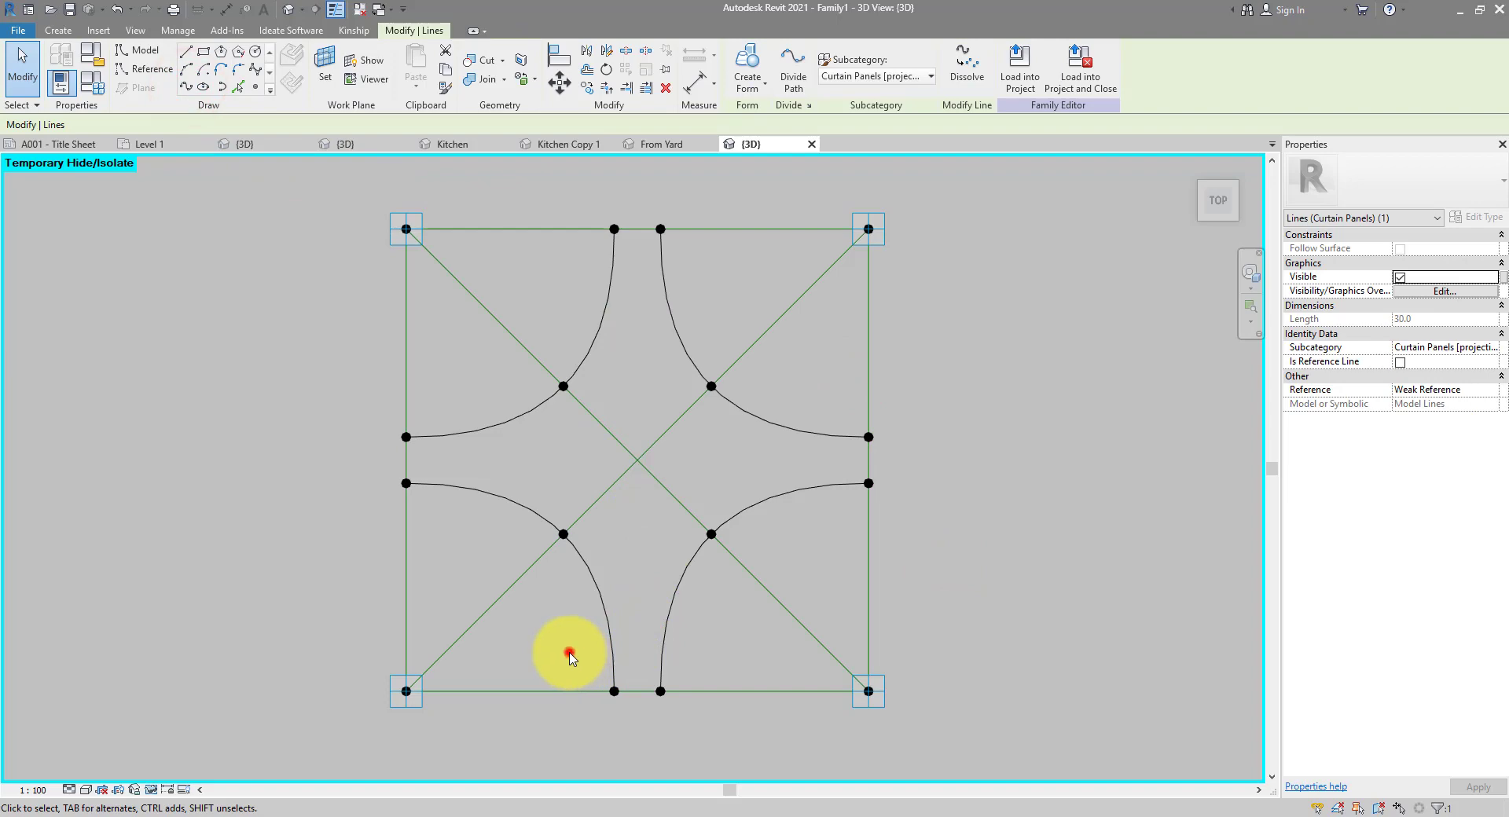
pyautogui.moveTo(569, 656); pyautogui.dragTo(712, 727)
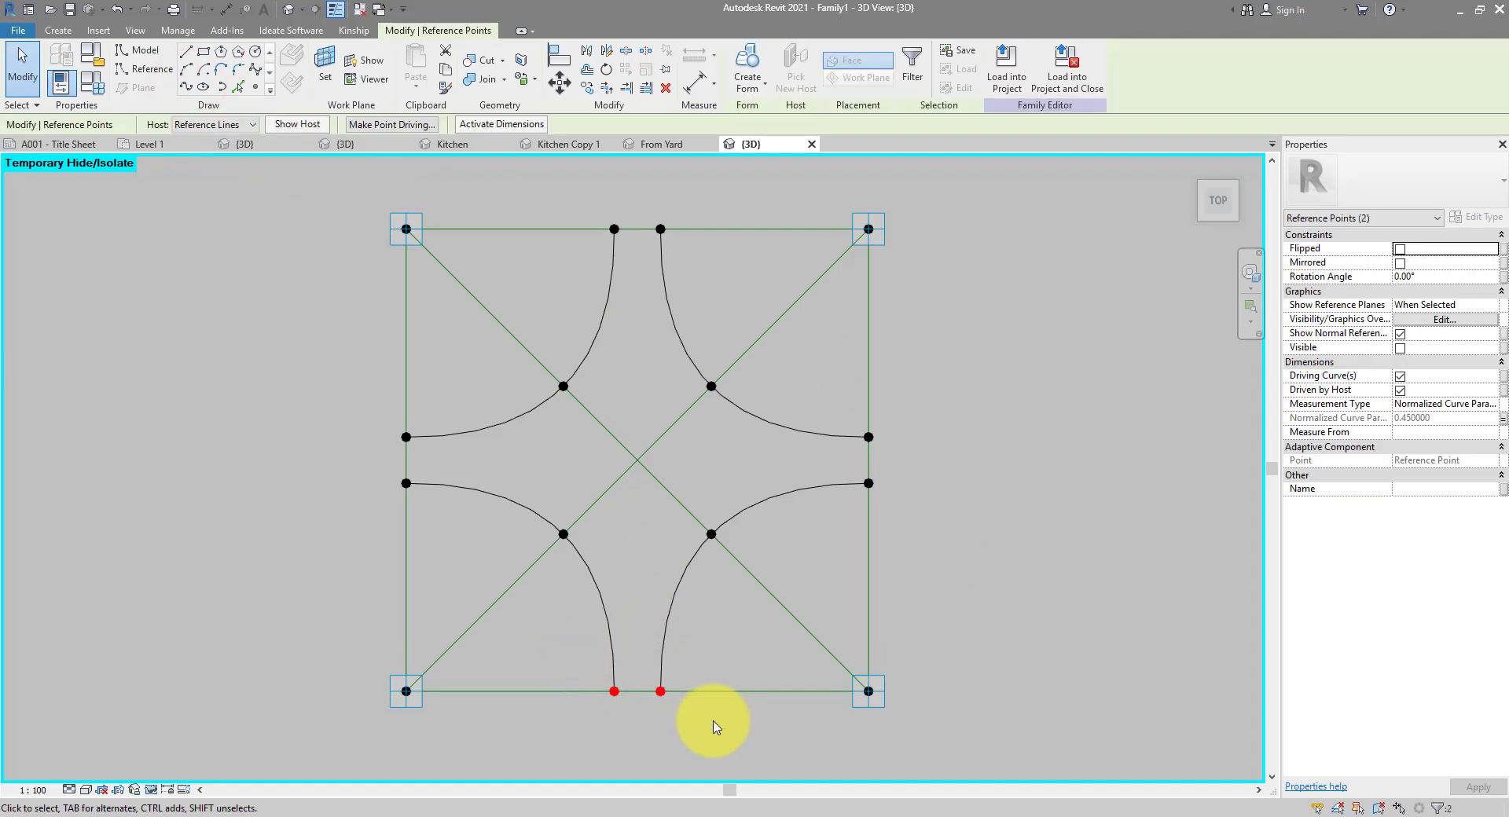
pyautogui.moveTo(580, 662); pyautogui.dragTo(731, 739)
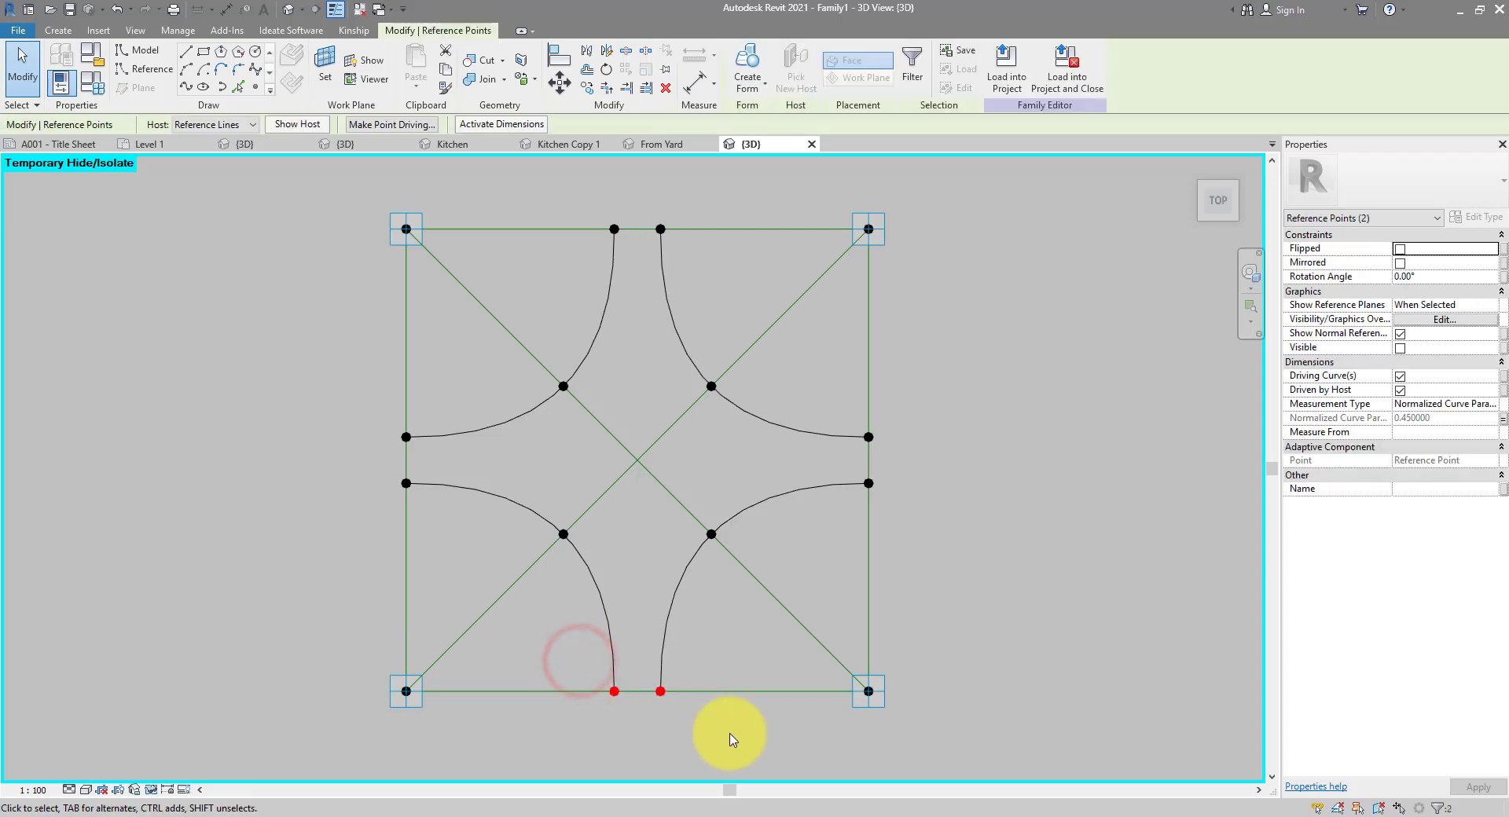
pyautogui.click(186, 87)
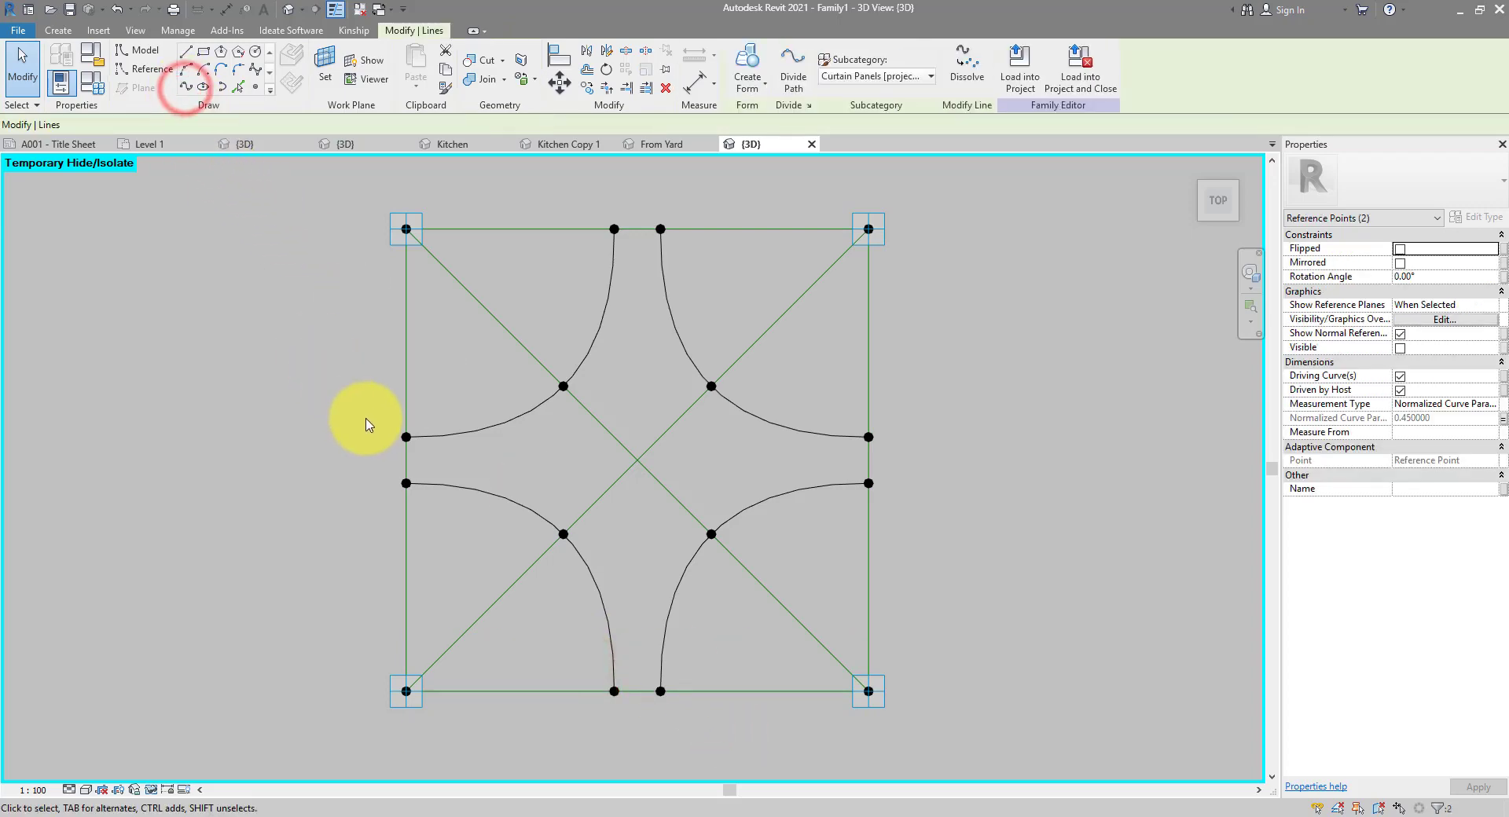
pyautogui.moveTo(363, 397); pyautogui.dragTo(473, 514)
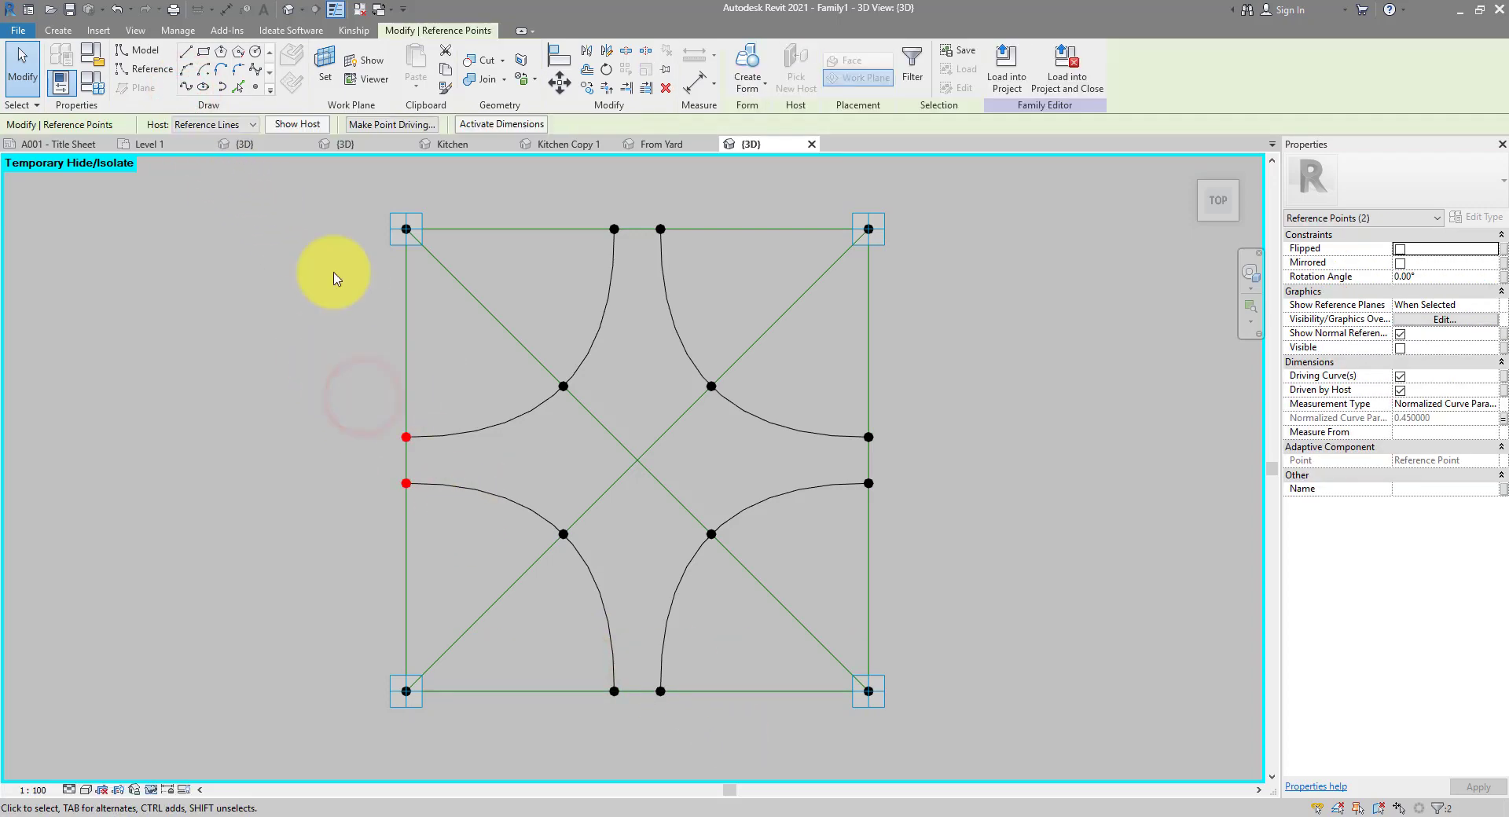
pyautogui.click(184, 86)
pyautogui.click(330, 362)
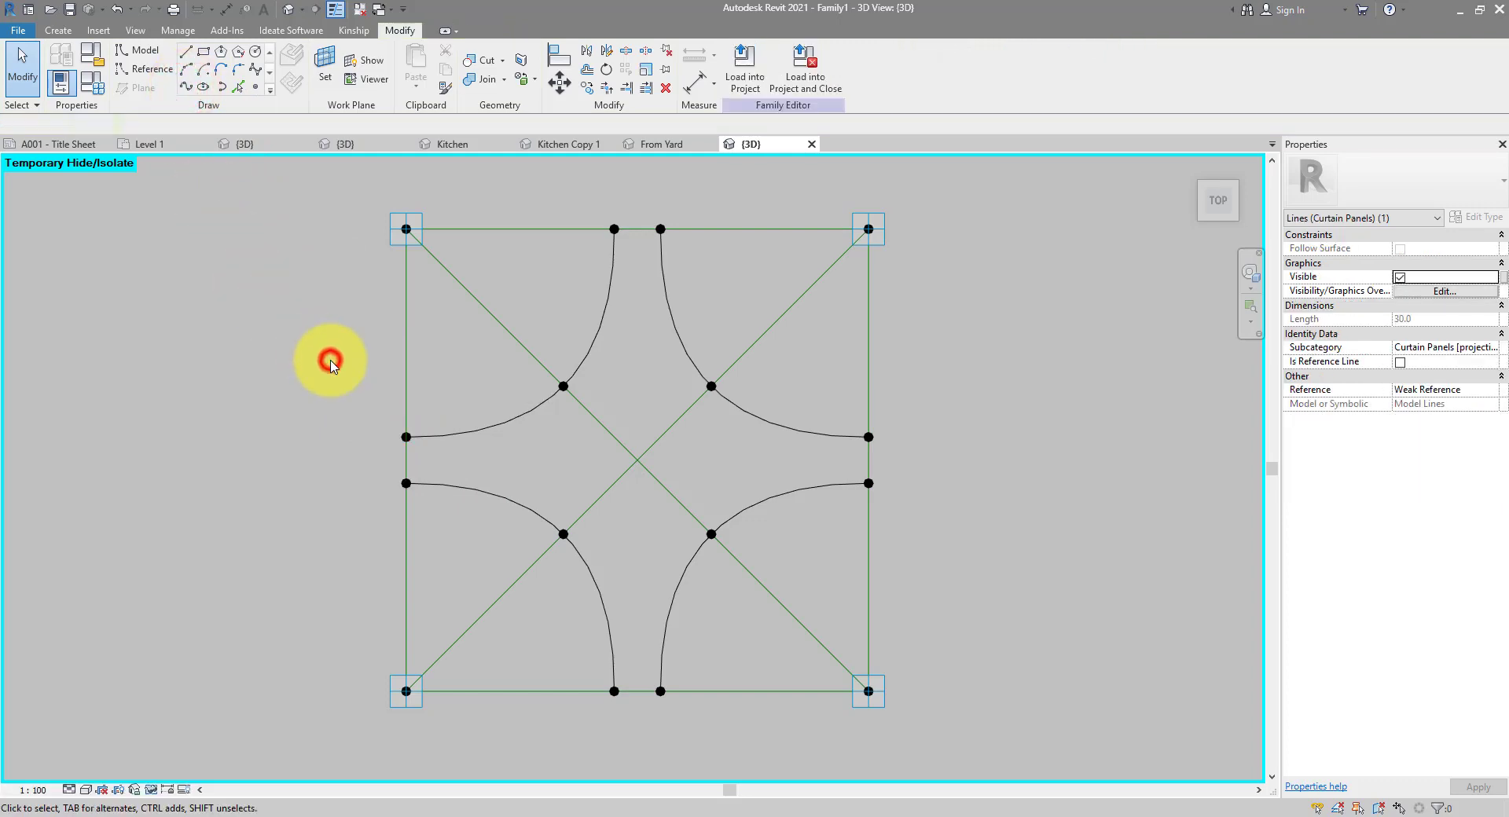
# - Isolate the closed chain of eight lines outlining the cross-shaped panel and convert them to reference lines
pyautogui.press('Tab')
pyautogui.click(607, 281)
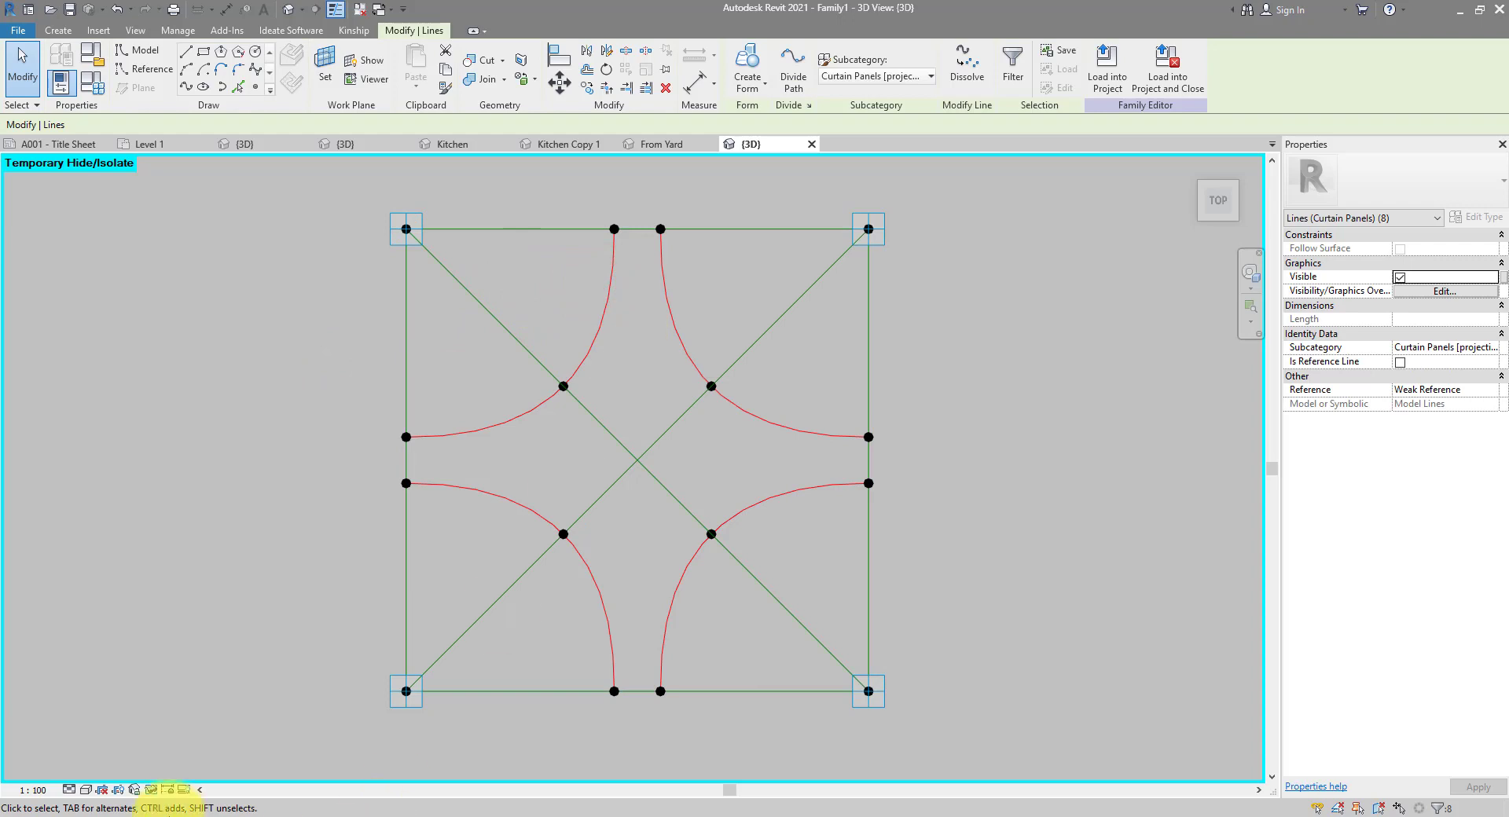
pyautogui.click(152, 791)
pyautogui.click(180, 735)
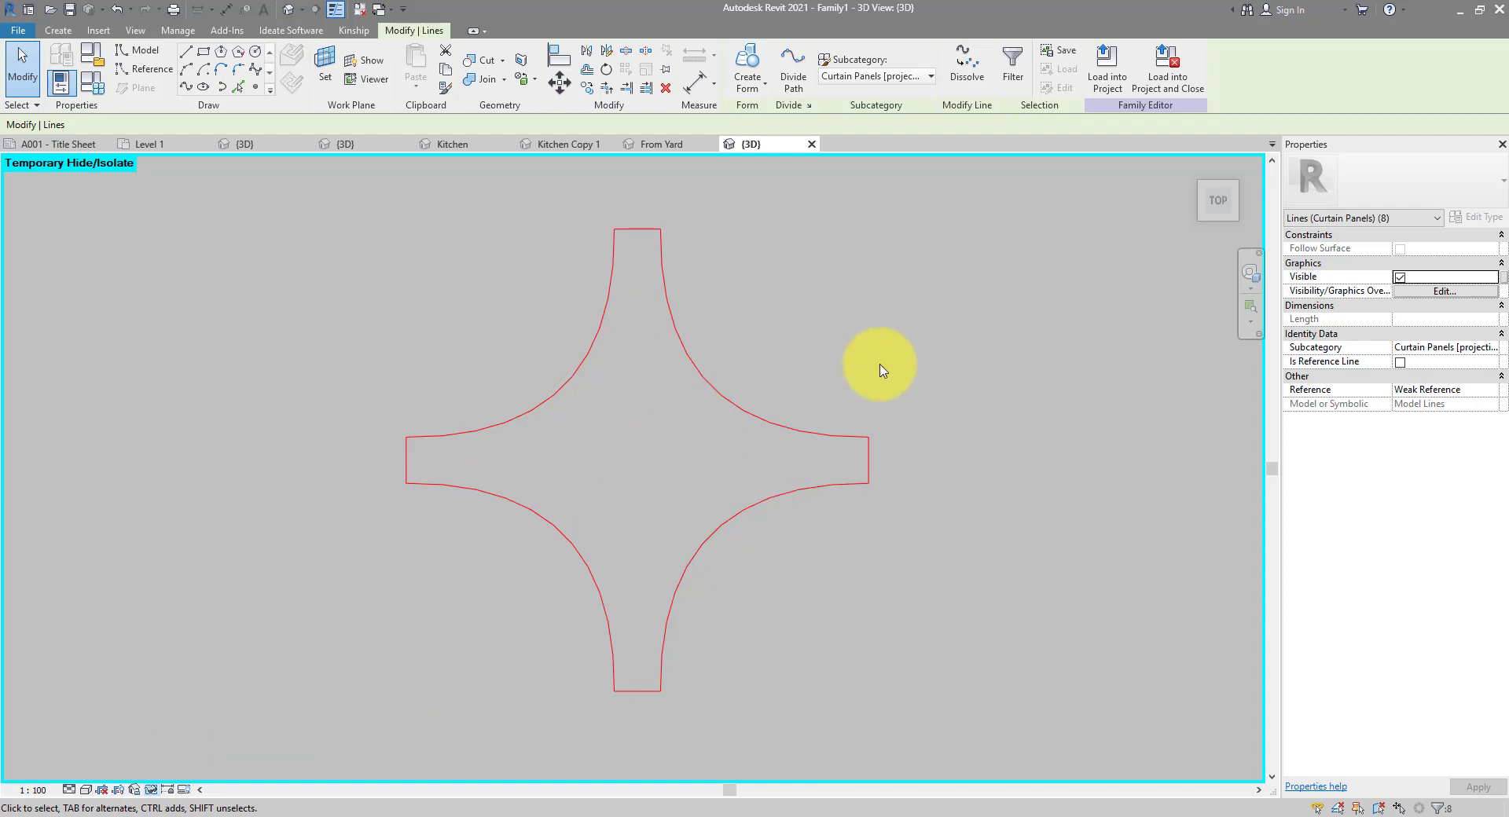
pyautogui.click(1399, 364)
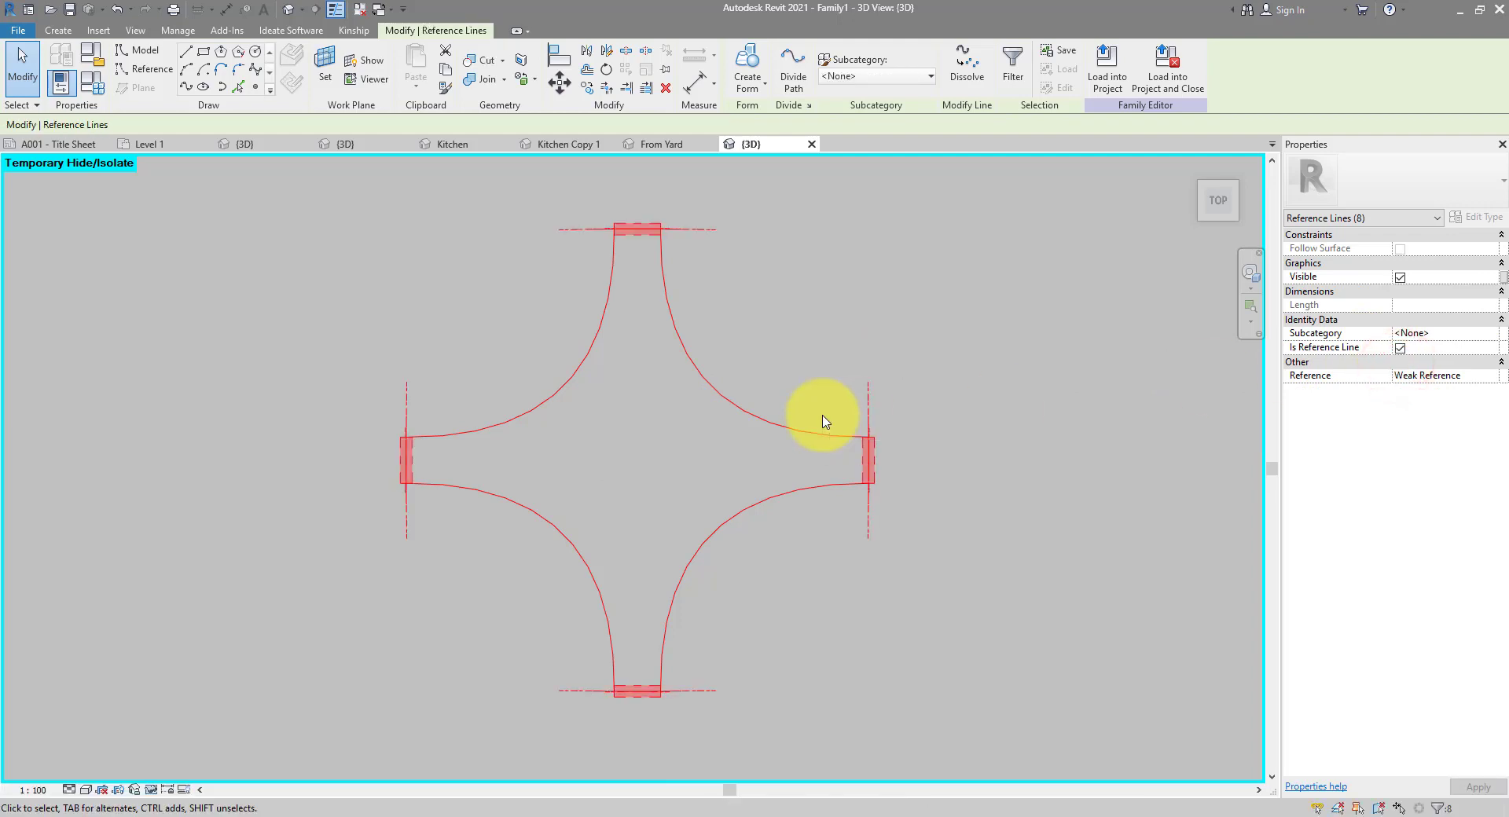
# - Create a solid extruded form from the closed chain of eight reference lines
pyautogui.press('Escape')
pyautogui.press('Tab')
pyautogui.click(788, 430)
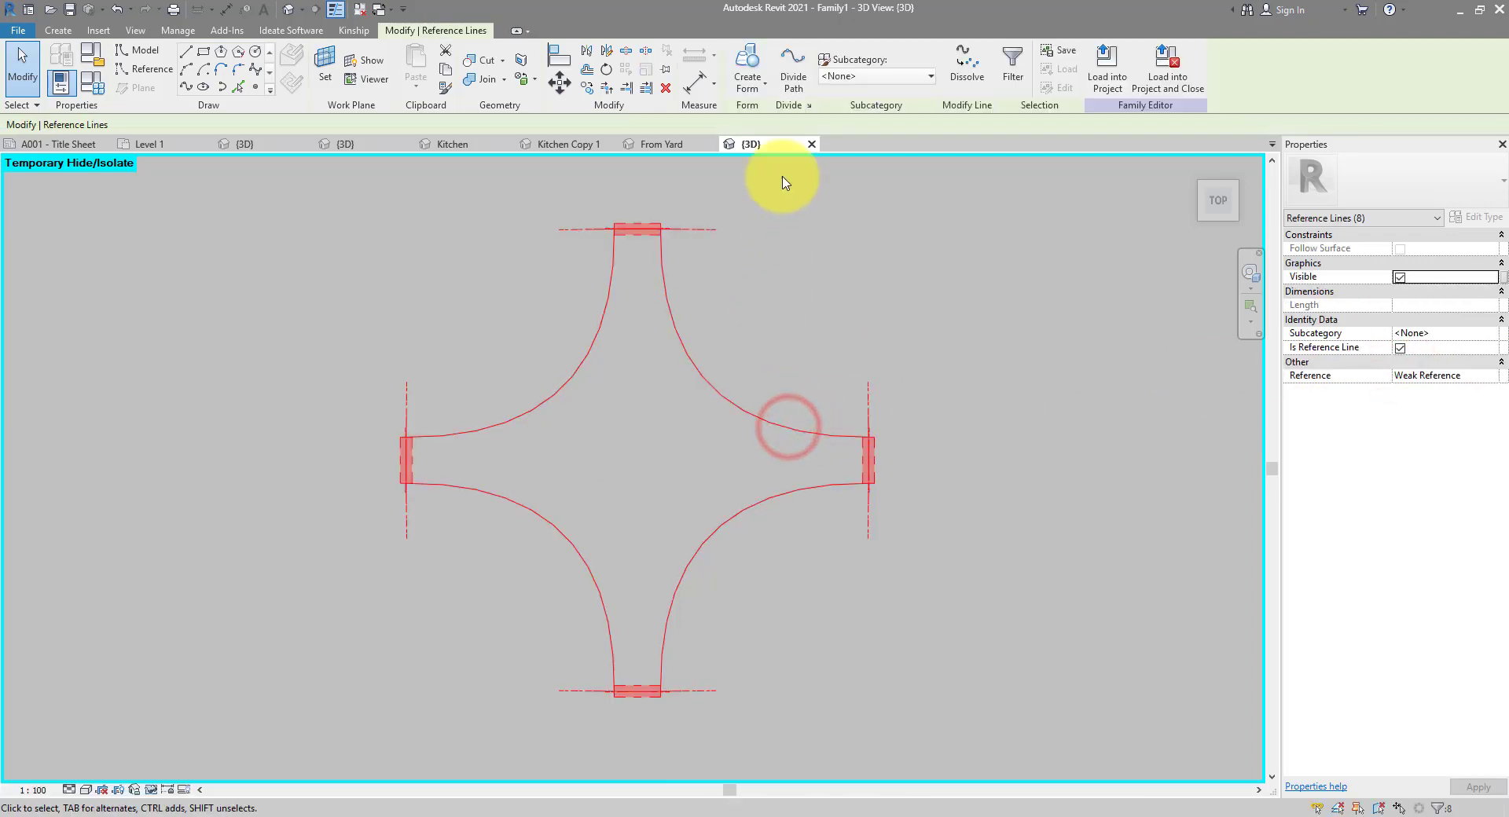
pyautogui.click(745, 63)
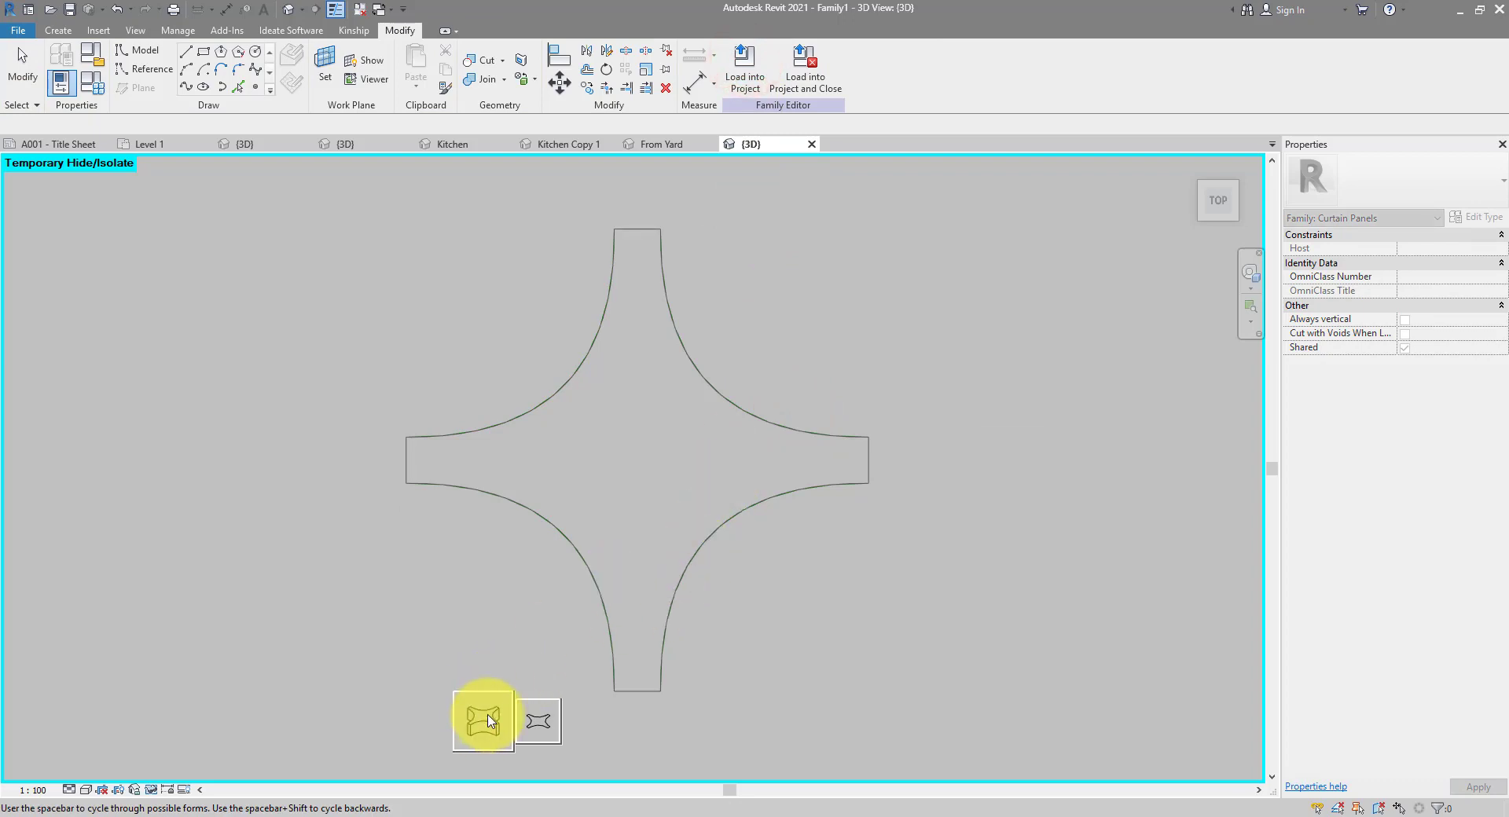
pyautogui.click(476, 719)
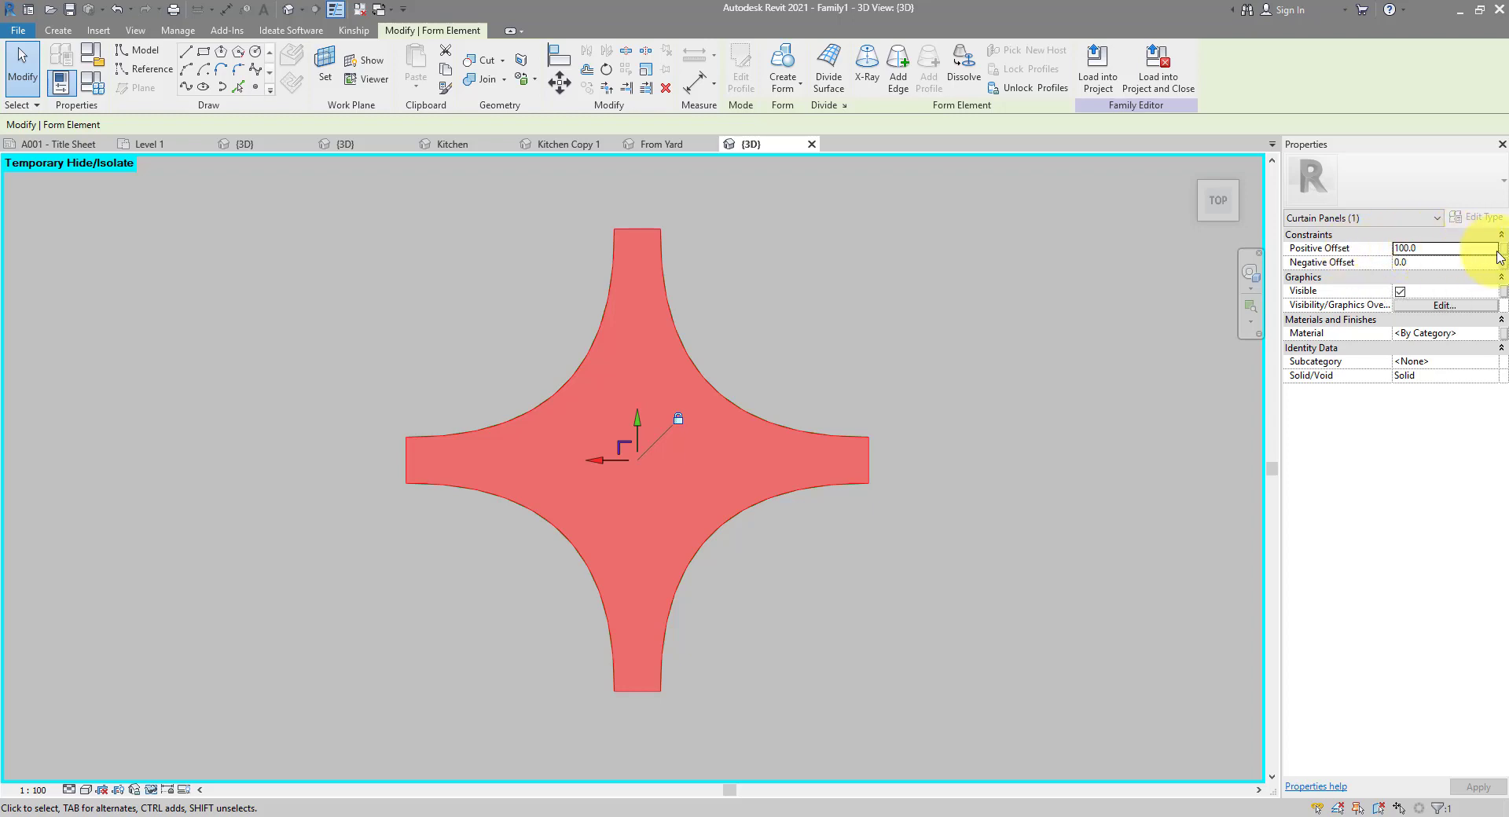
# - Set the form's positive offset to 25 and associate it with a new family type parameter named Thickness
pyautogui.click(1477, 249)
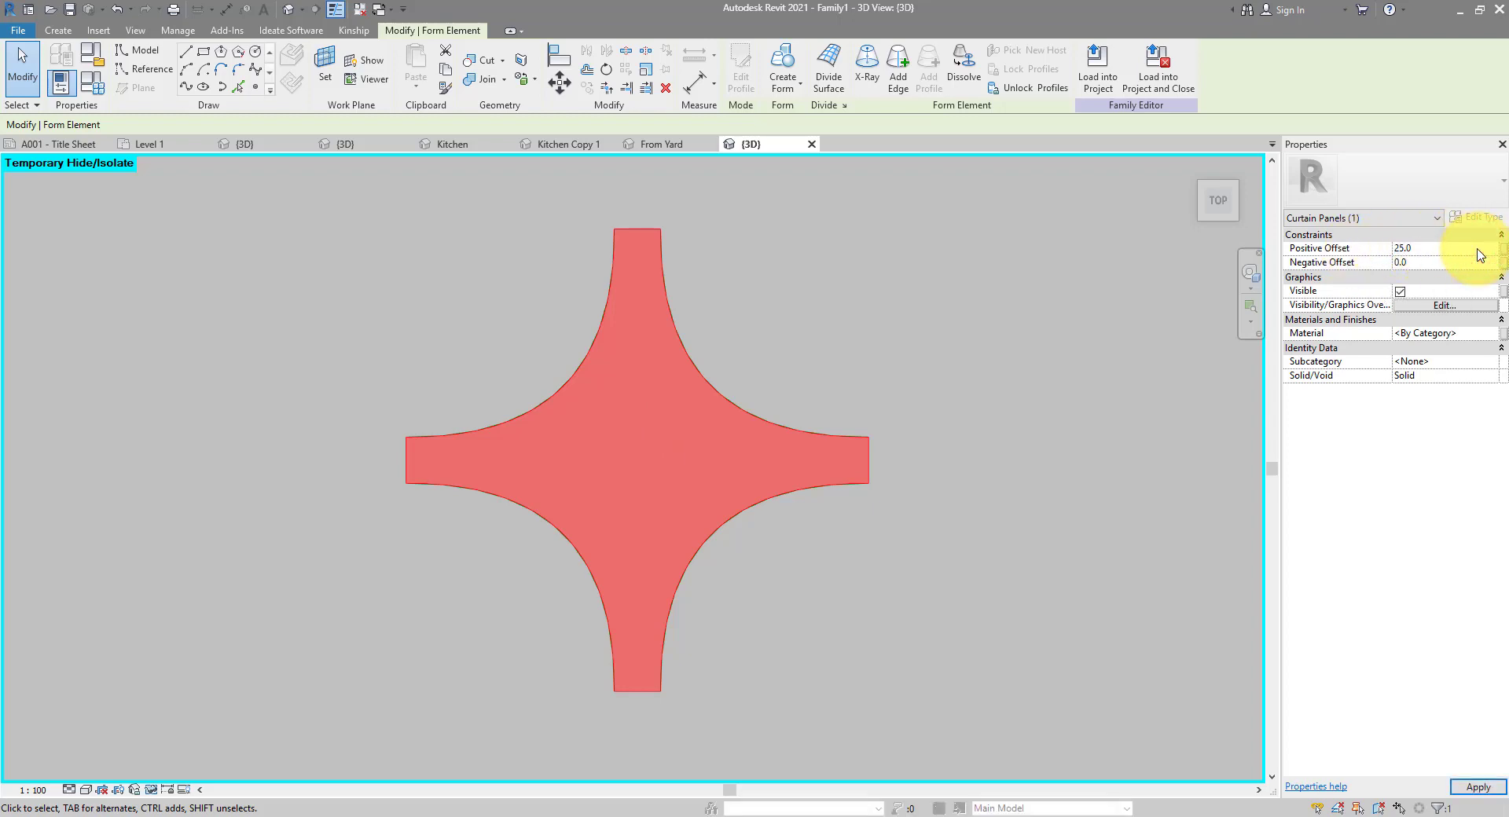
pyautogui.click(1503, 250)
pyautogui.click(708, 547)
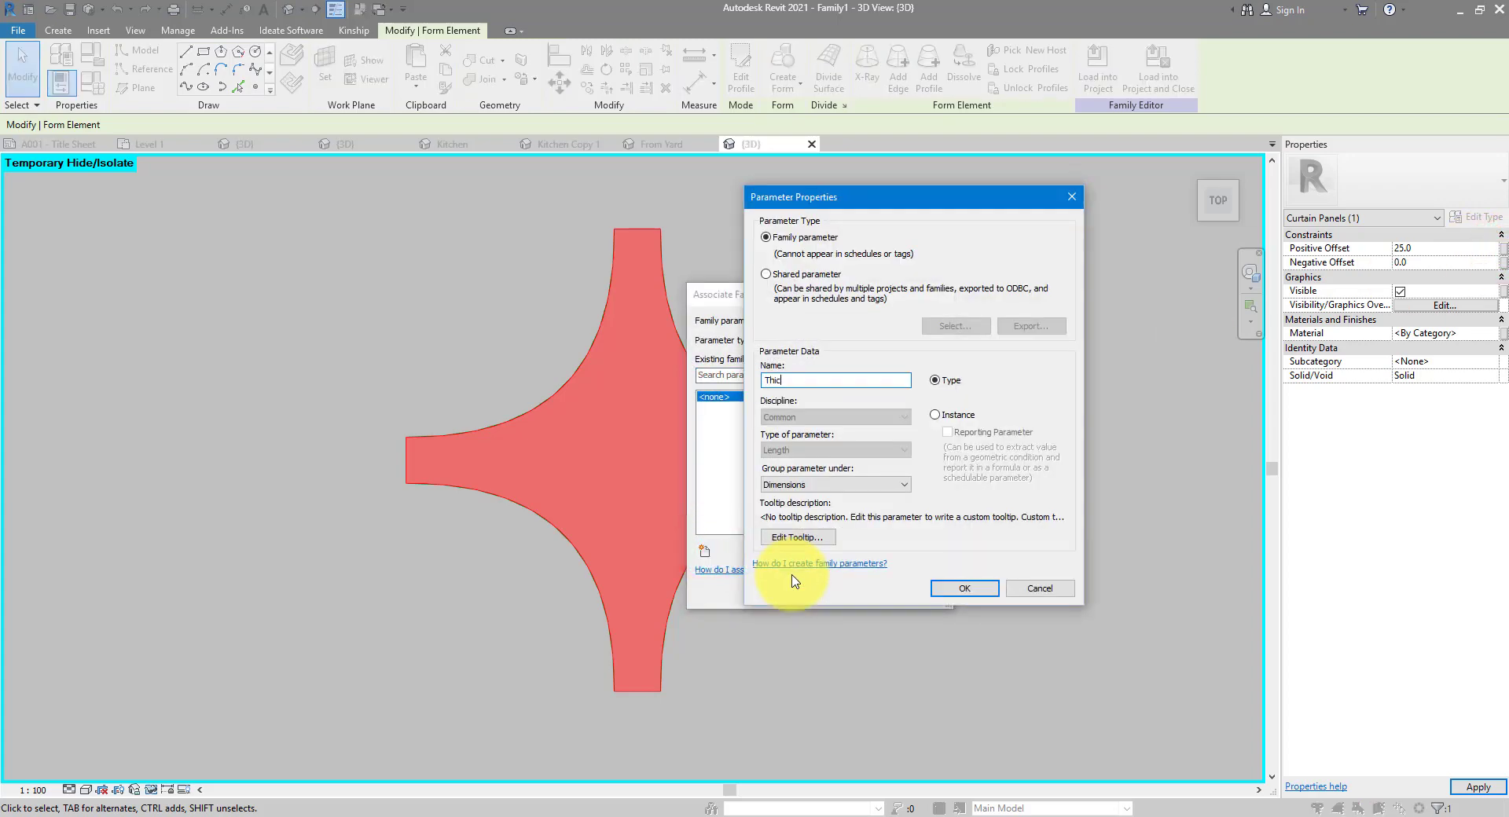
pyautogui.press('Return')
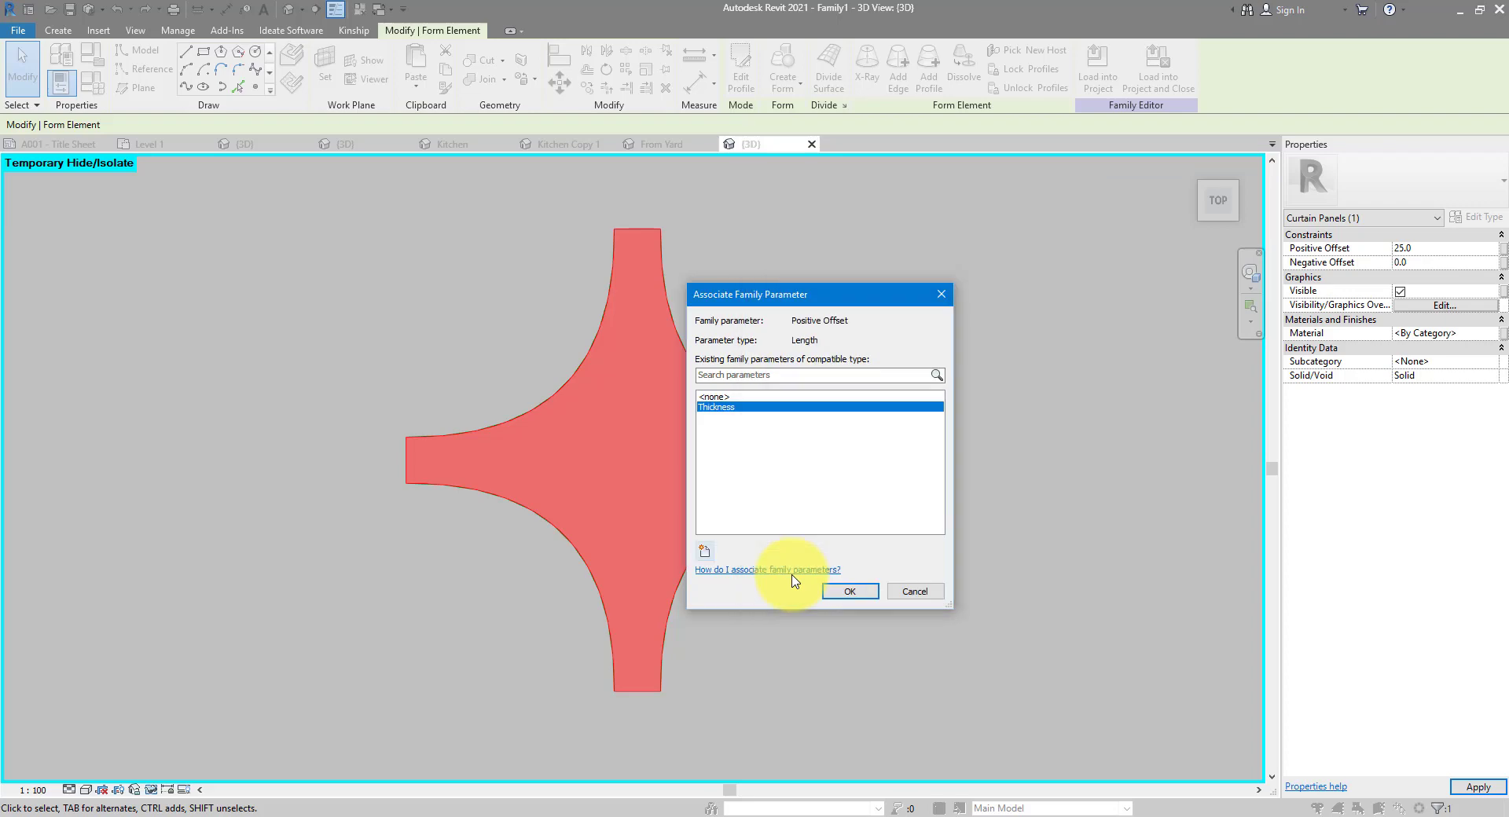
pyautogui.click(850, 592)
pyautogui.click(850, 597)
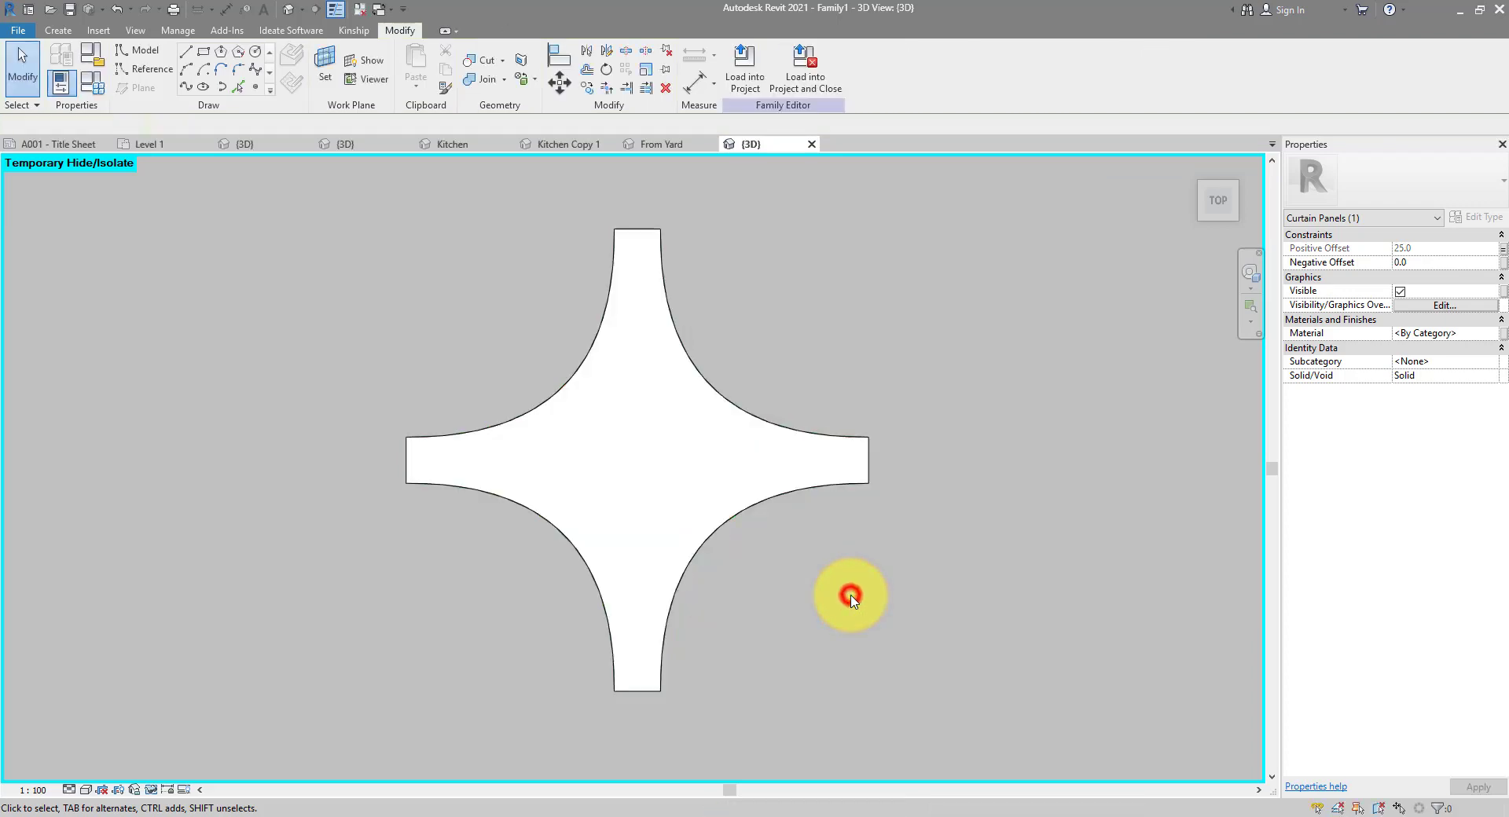
# - Reset the temporary isolation and show the panel obliquely with its host grid and points
pyautogui.keyDown('shift'); pyautogui.moveTo(851, 597); pyautogui.dragTo(792, 394, button='middle'); pyautogui.keyUp('shift')
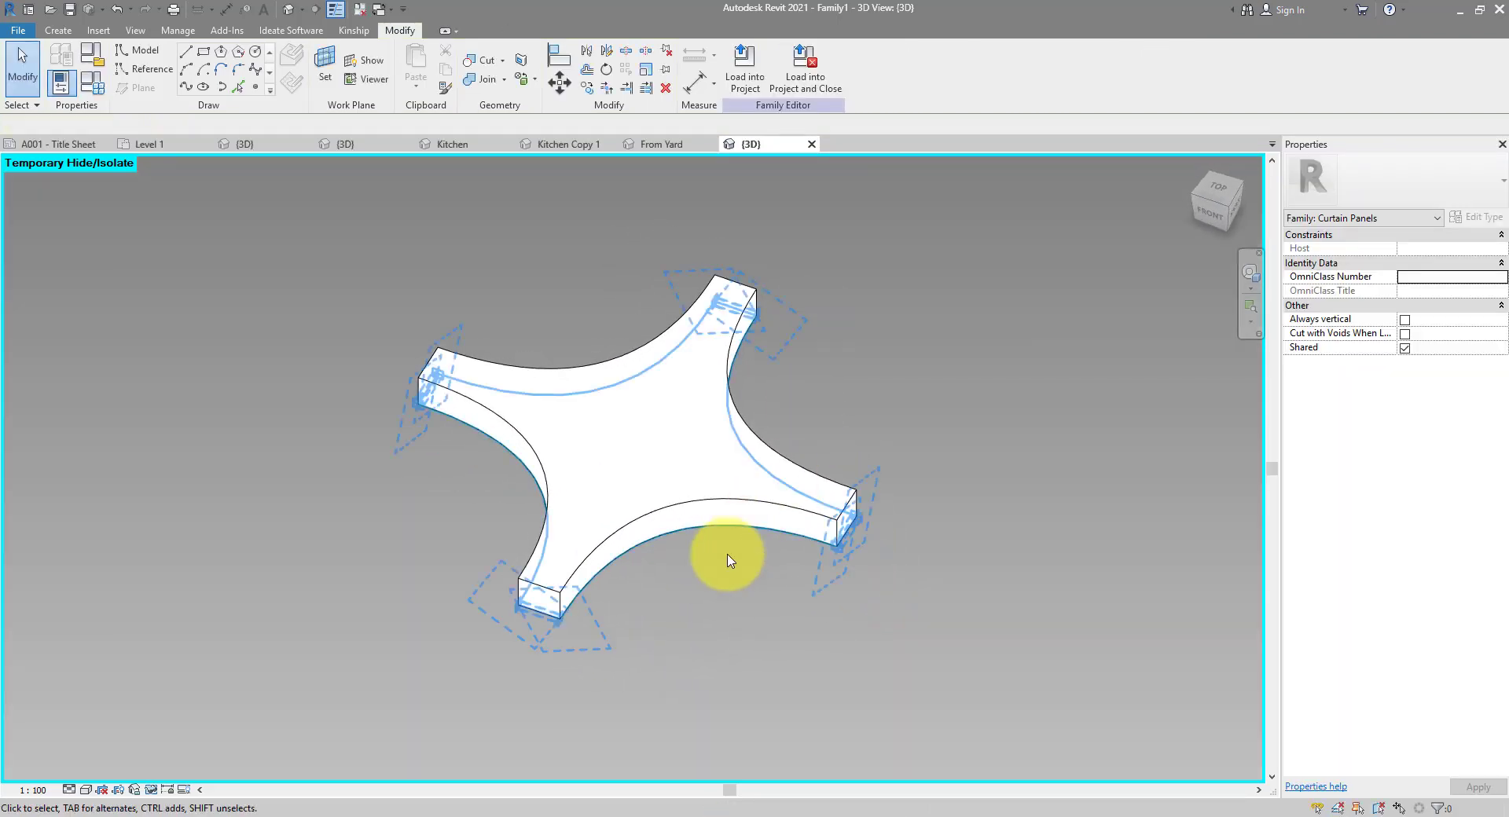
pyautogui.press('h')
pyautogui.press('r')
pyautogui.moveTo(684, 596); pyautogui.dragTo(1071, 661, button='middle')
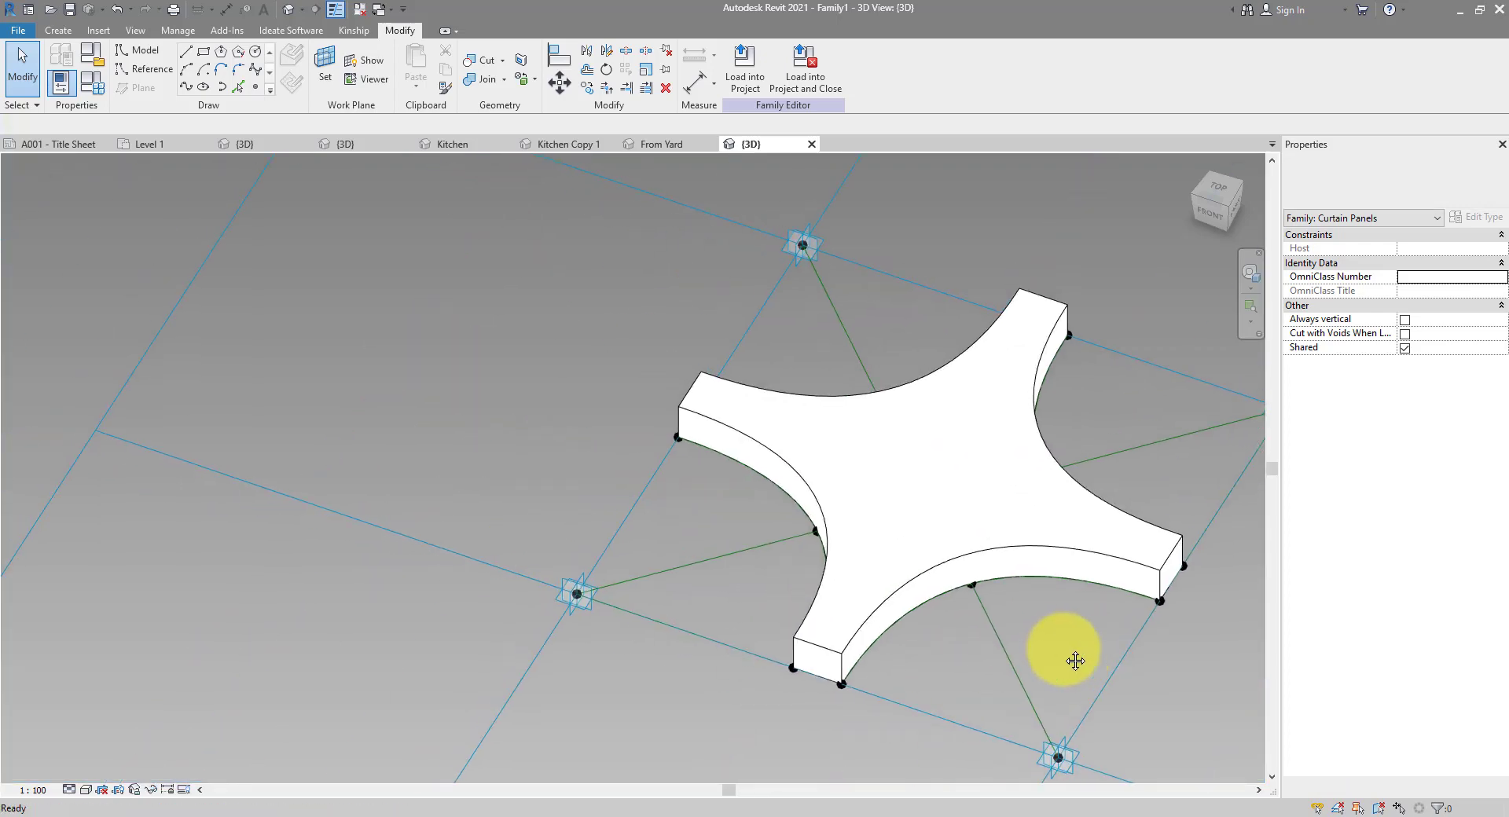
# - Test the Thickness family parameter at 50, then restore it to 25
pyautogui.click(93, 85)
pyautogui.click(228, 427)
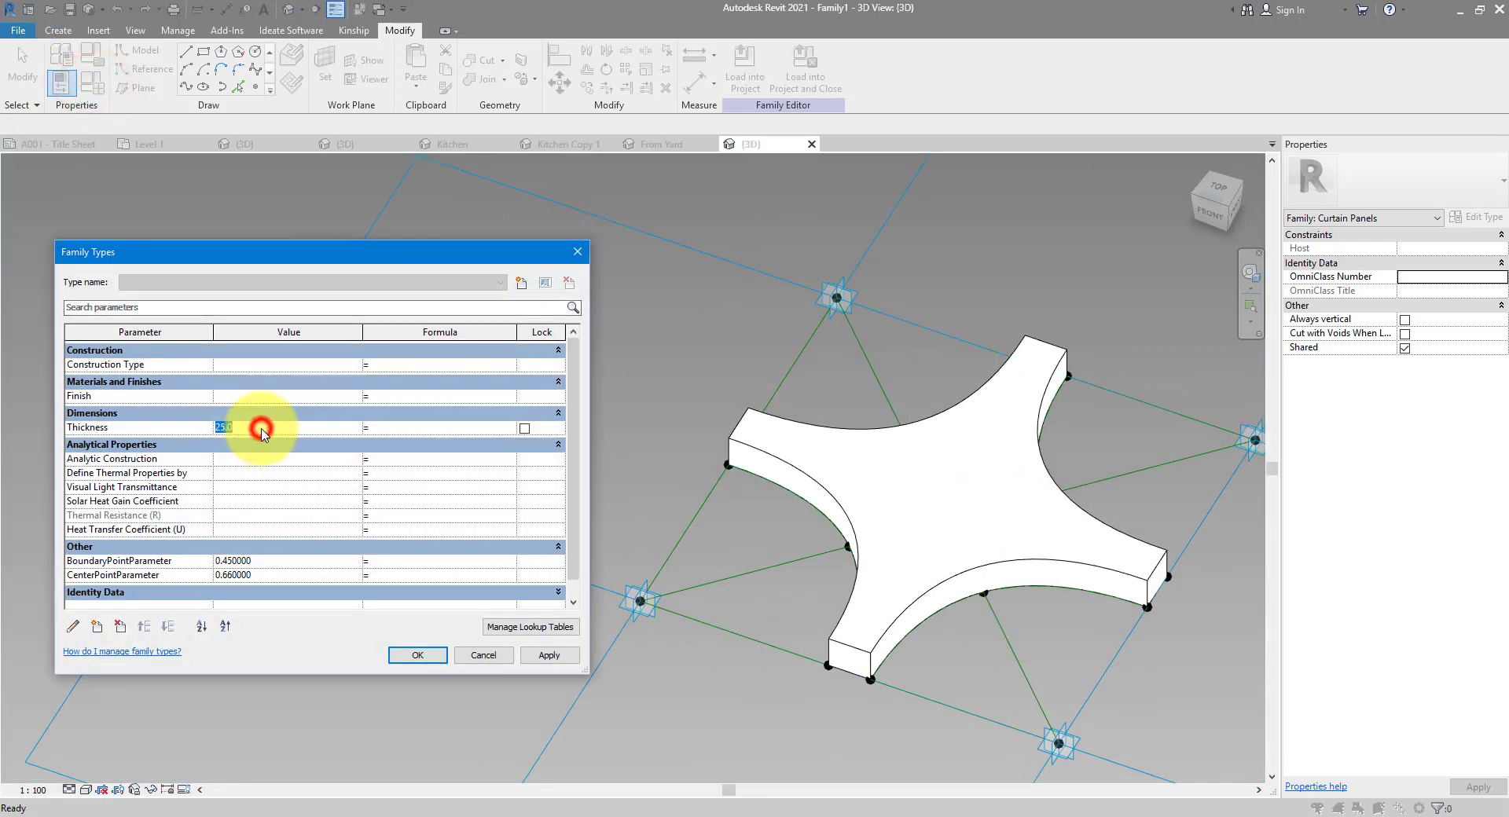
pyautogui.write('50')
pyautogui.click(548, 655)
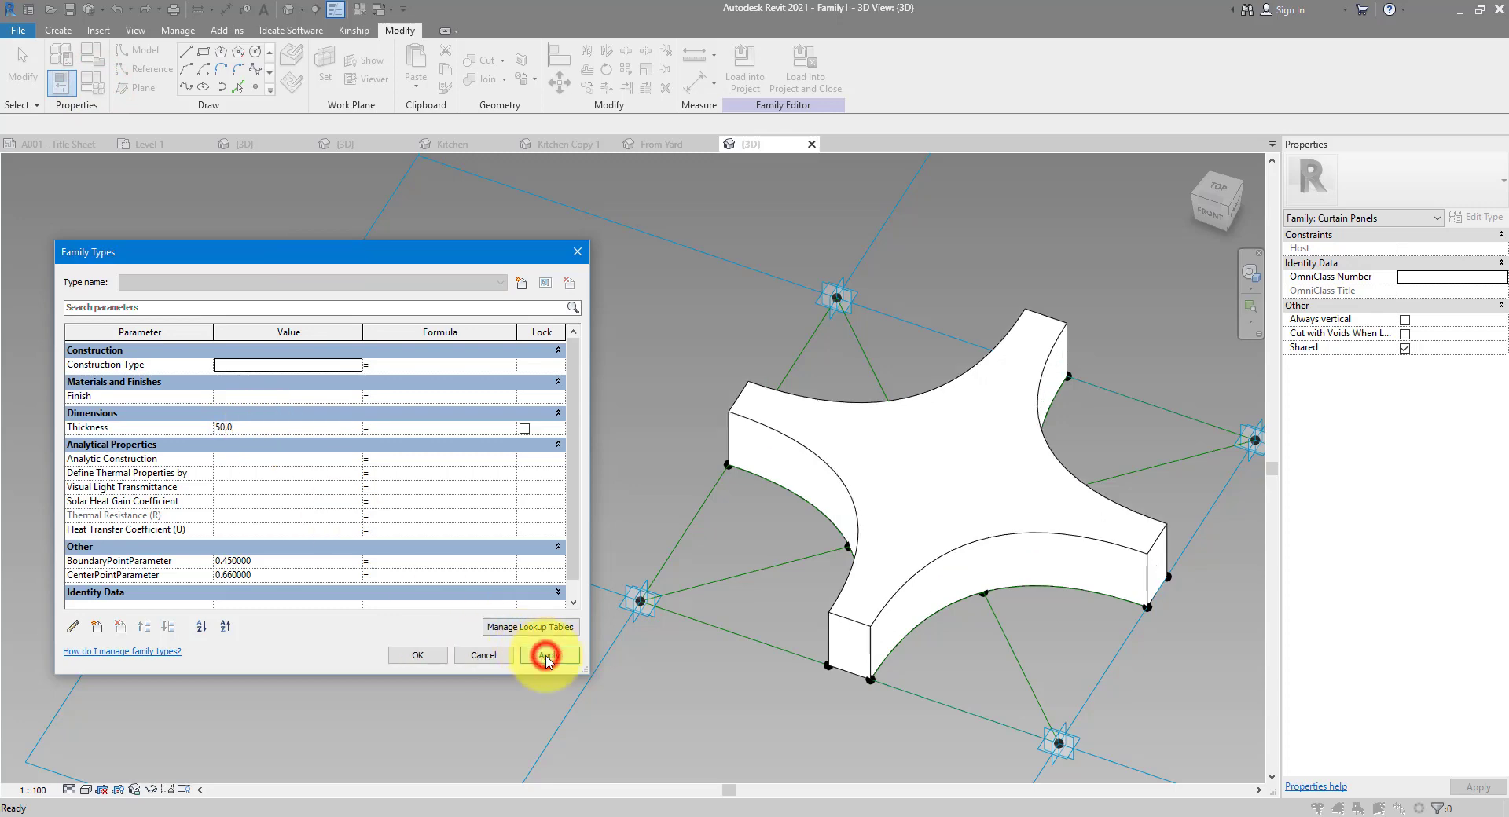
pyautogui.click(302, 427)
pyautogui.write('25')
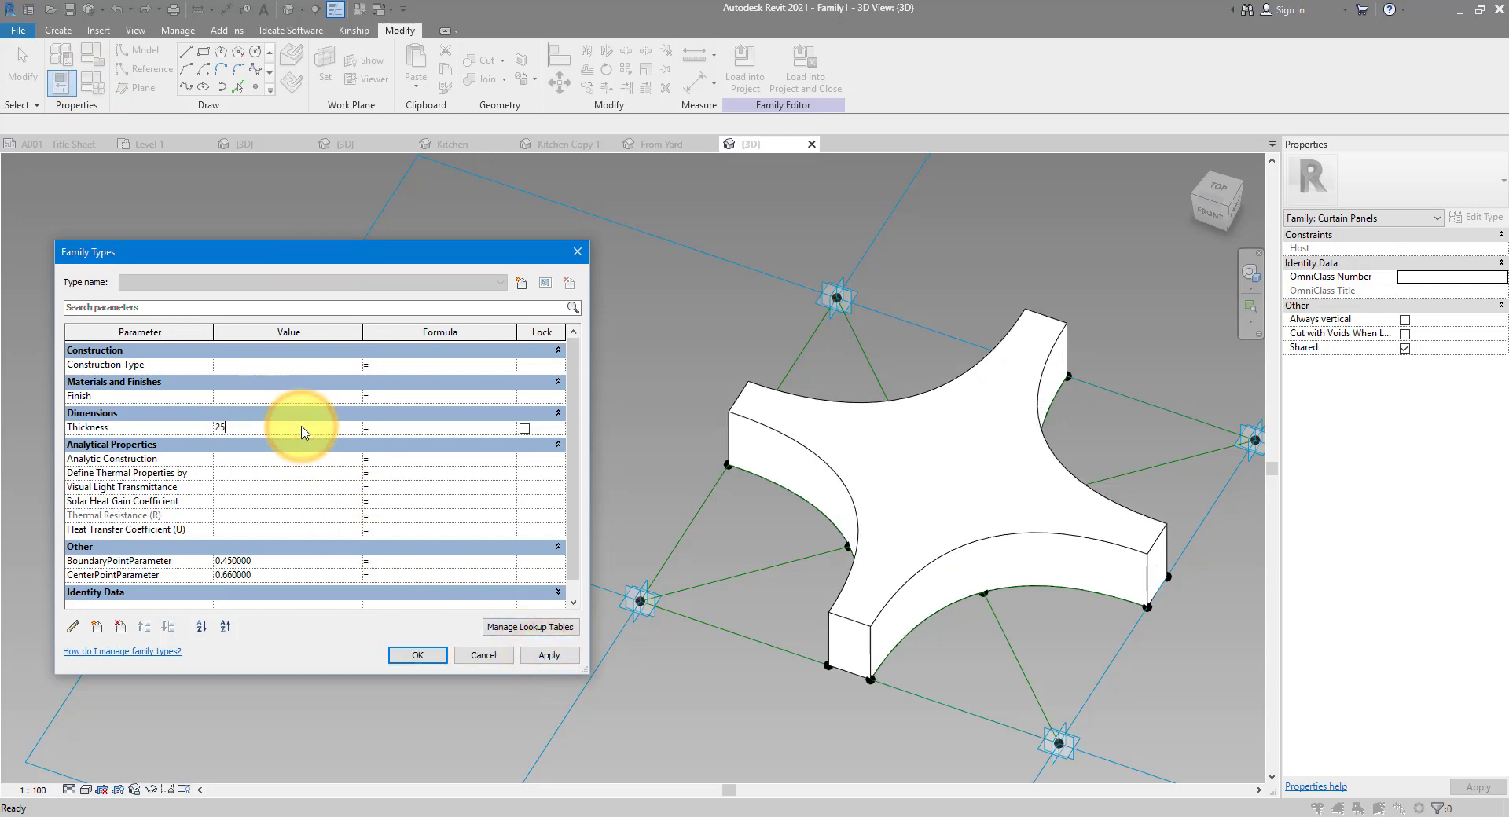
pyautogui.click(548, 655)
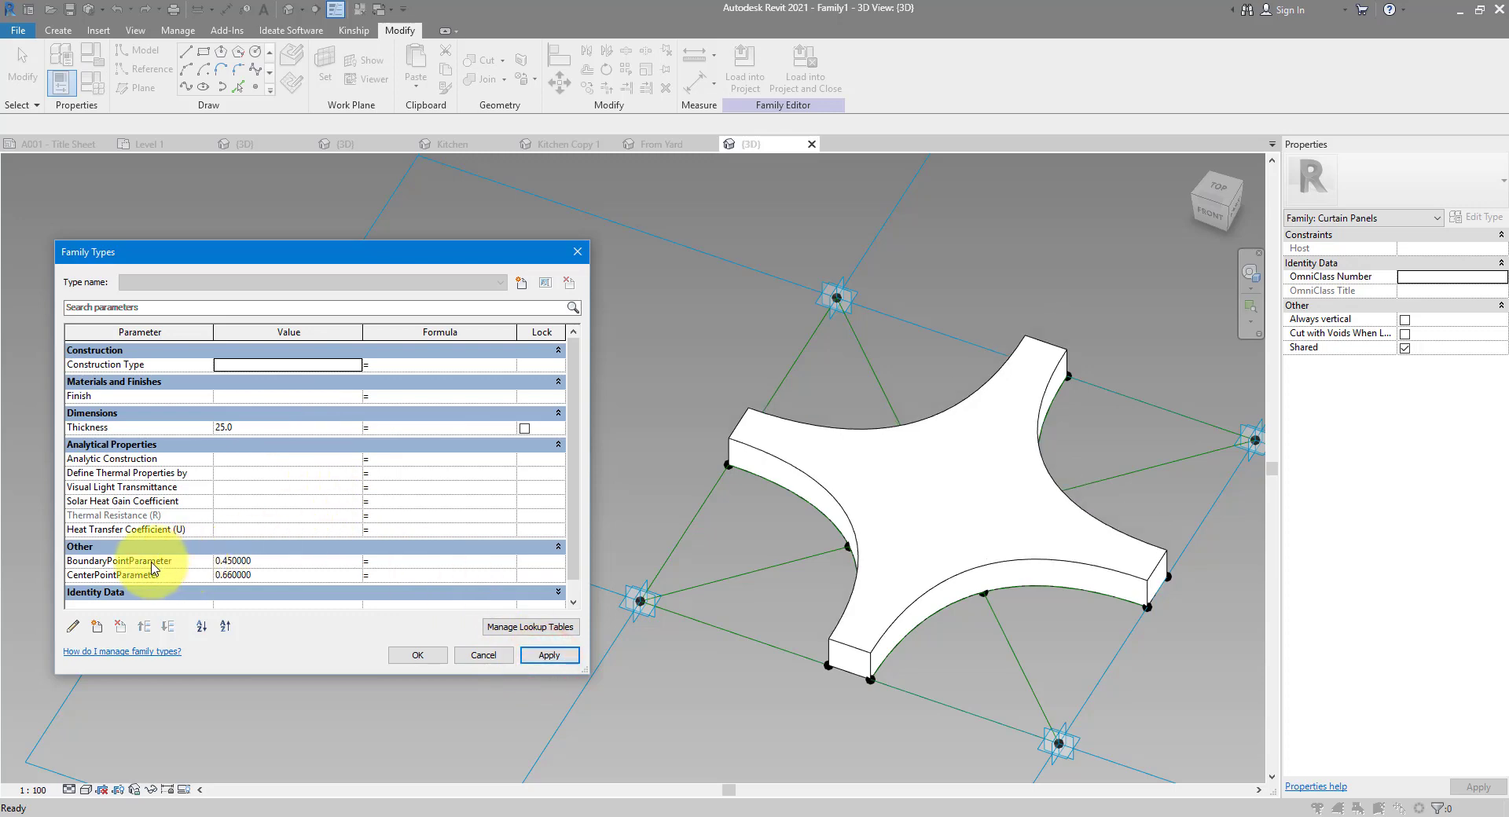
# - Flex the panel with BoundaryPointParameter at 0.3 and CenterPointParameter at 0.75, and undo both changes
pyautogui.click(281, 561)
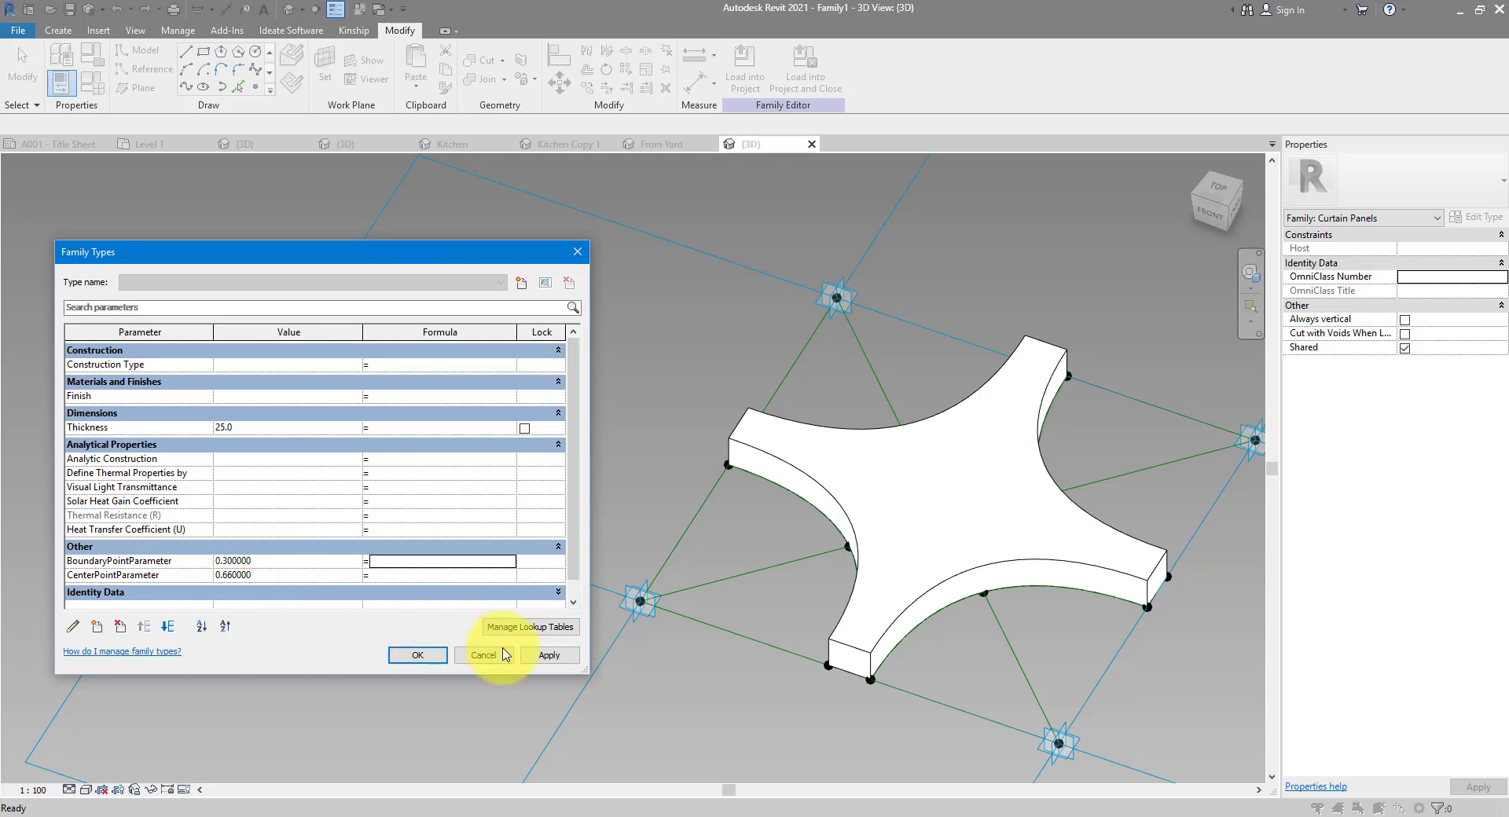
pyautogui.click(539, 655)
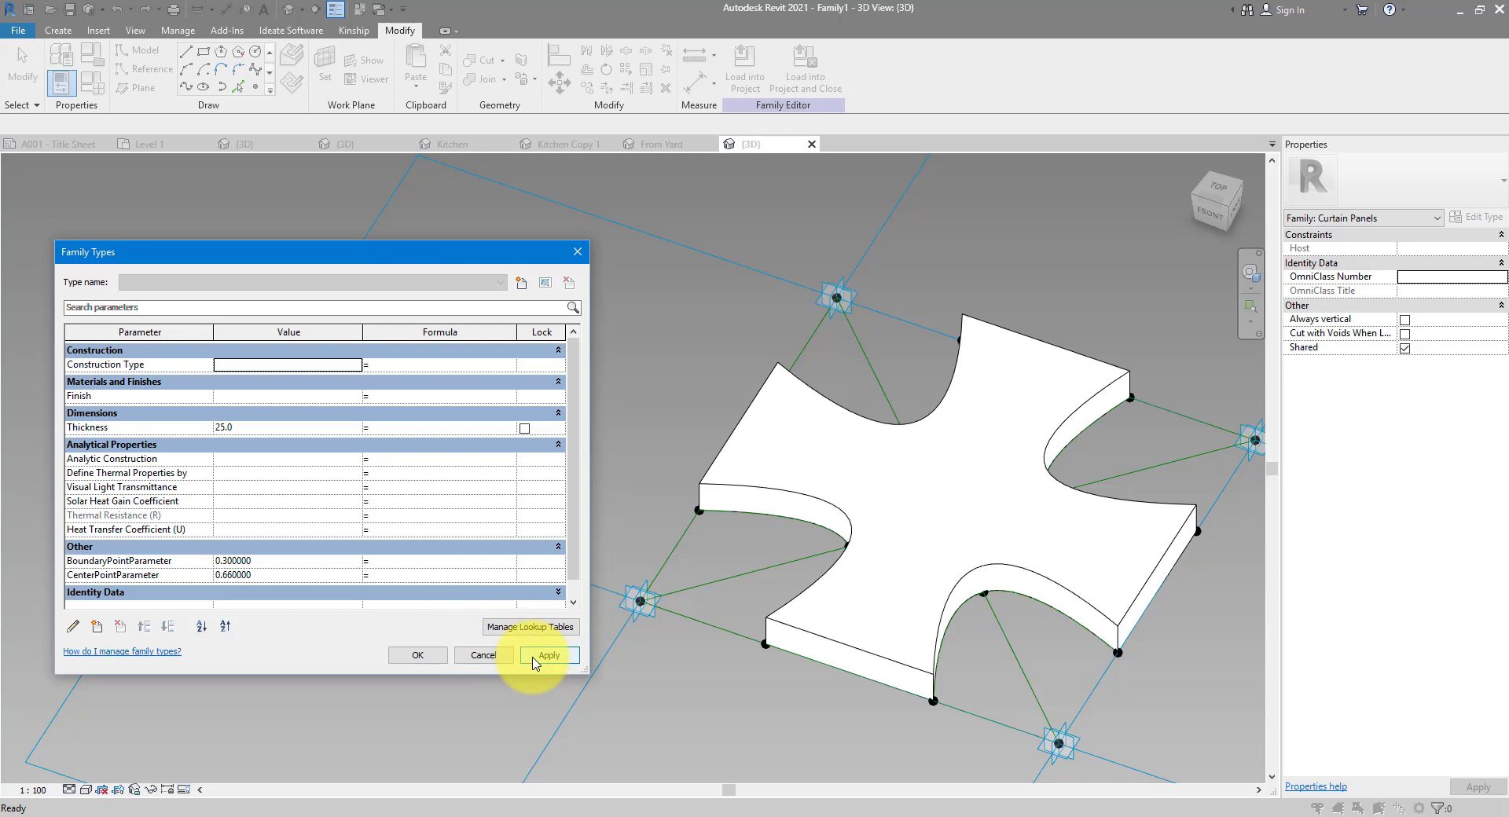
pyautogui.click(268, 573)
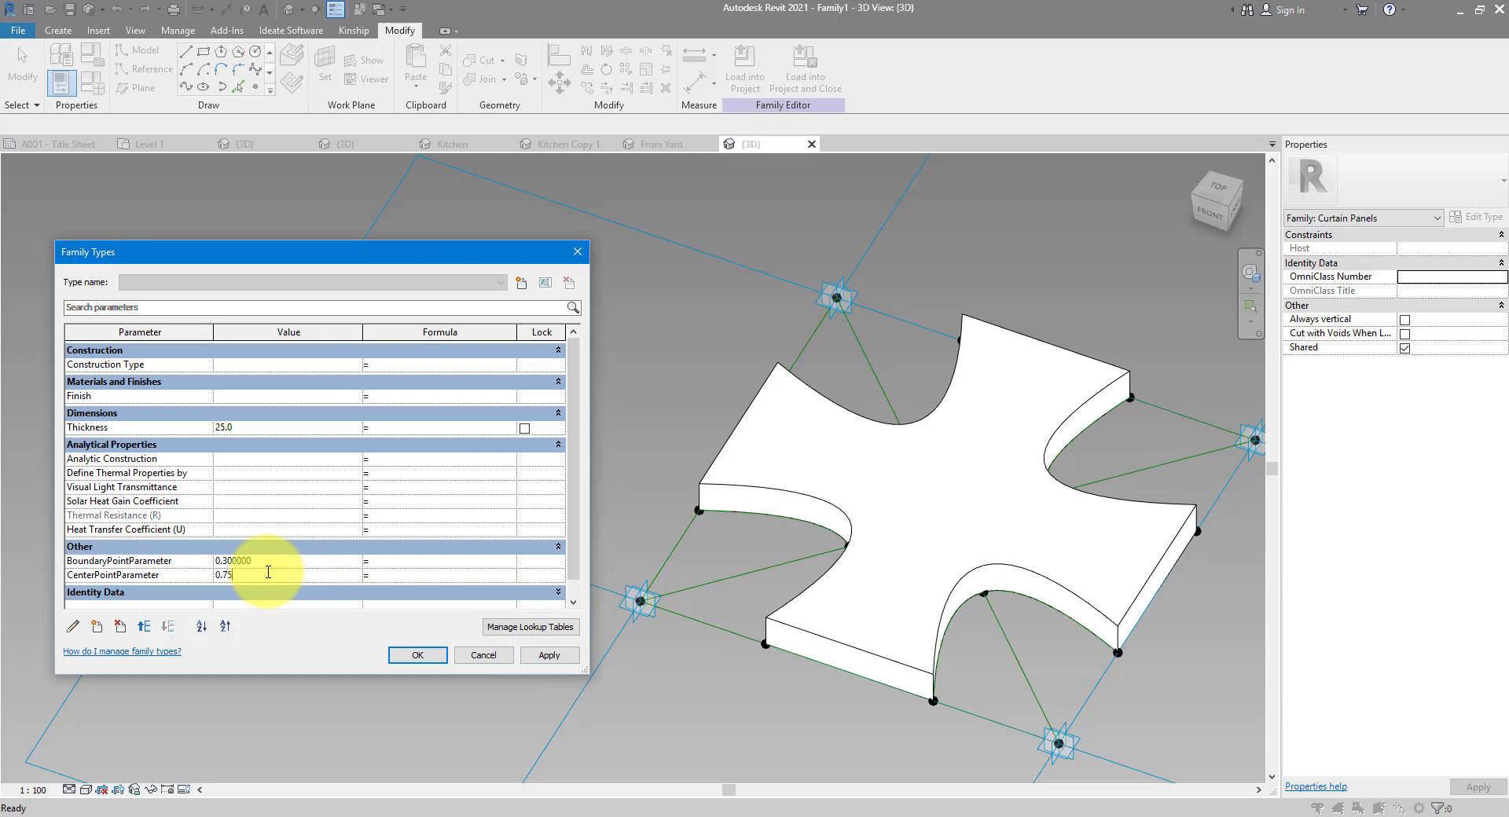
pyautogui.click(536, 655)
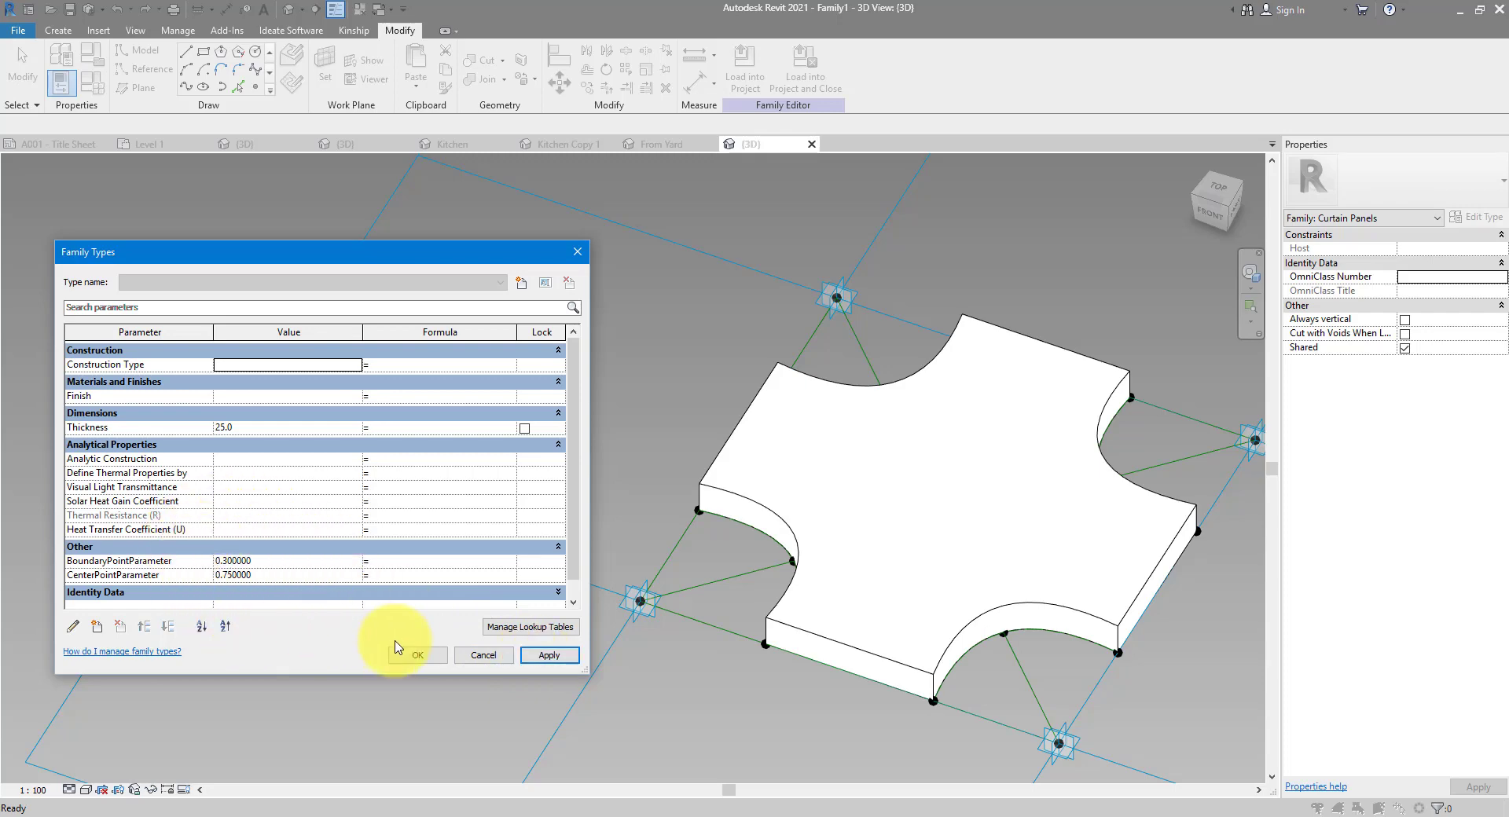
pyautogui.click(416, 655)
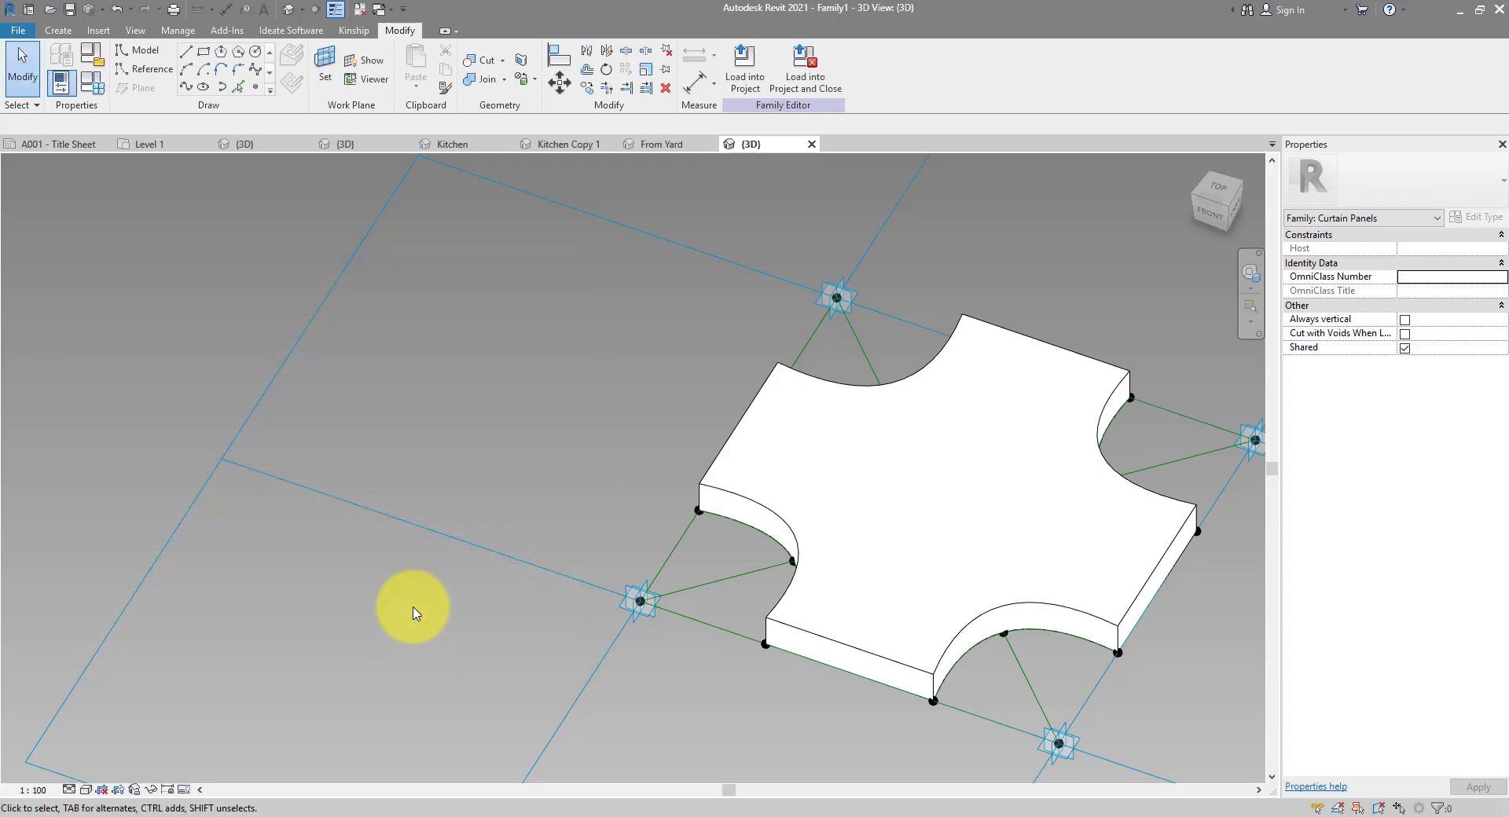
pyautogui.click(118, 11)
pyautogui.click(118, 11)
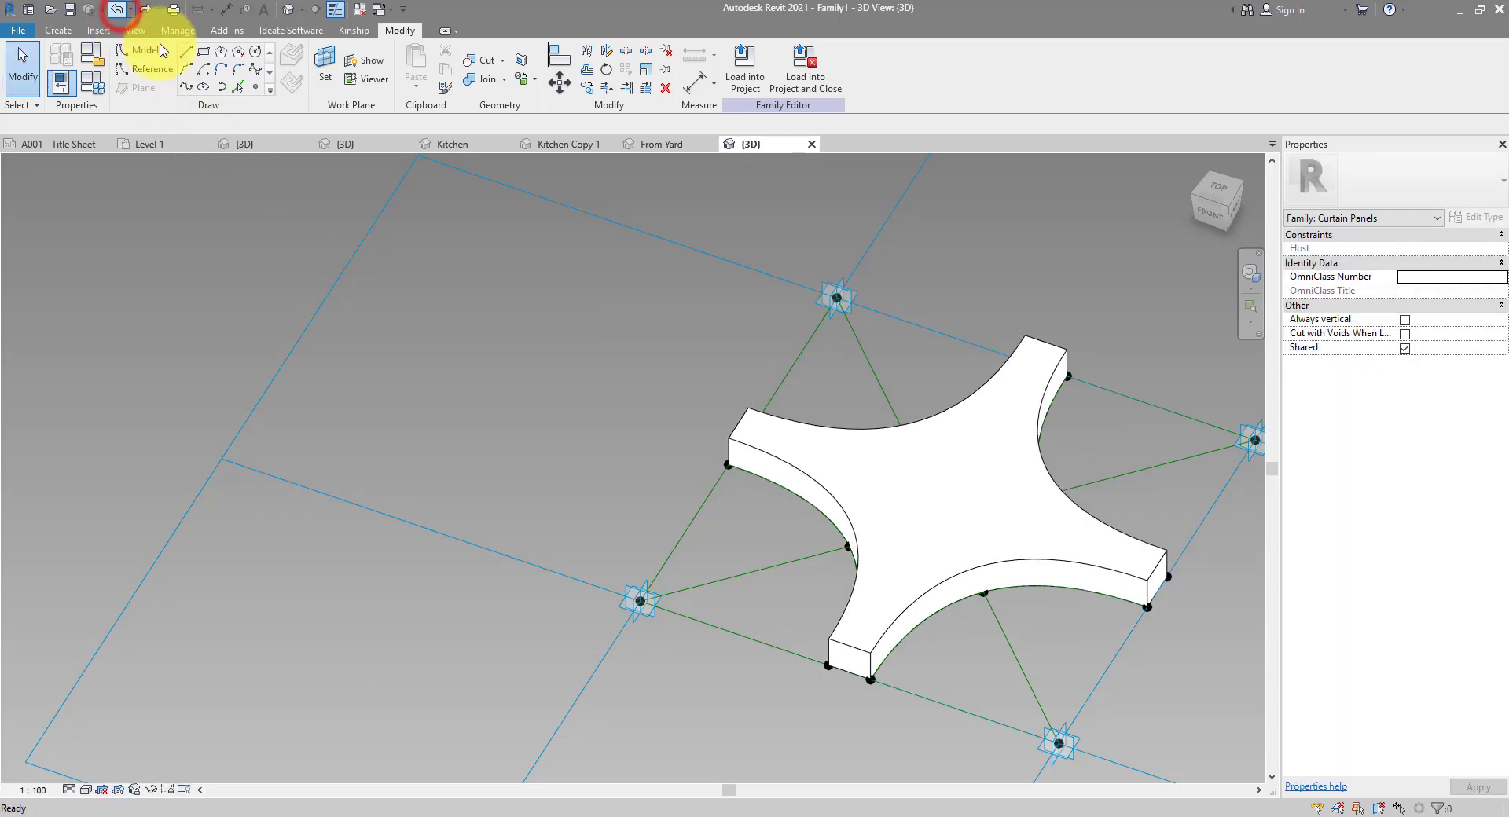
# - Associate the solid form's material with a new family type parameter named Panel
pyautogui.click(988, 382)
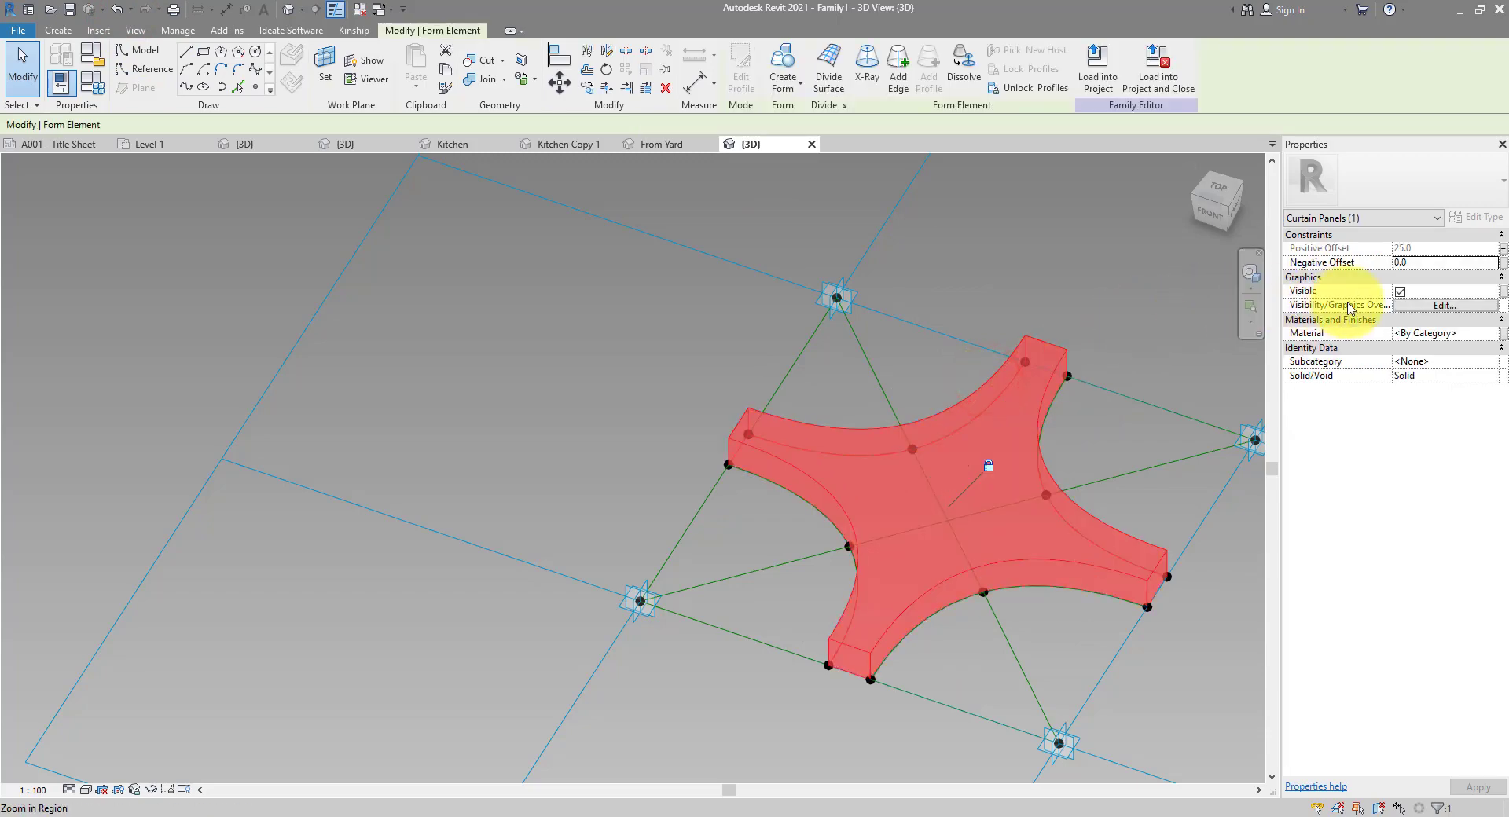
pyautogui.click(1503, 335)
pyautogui.click(705, 548)
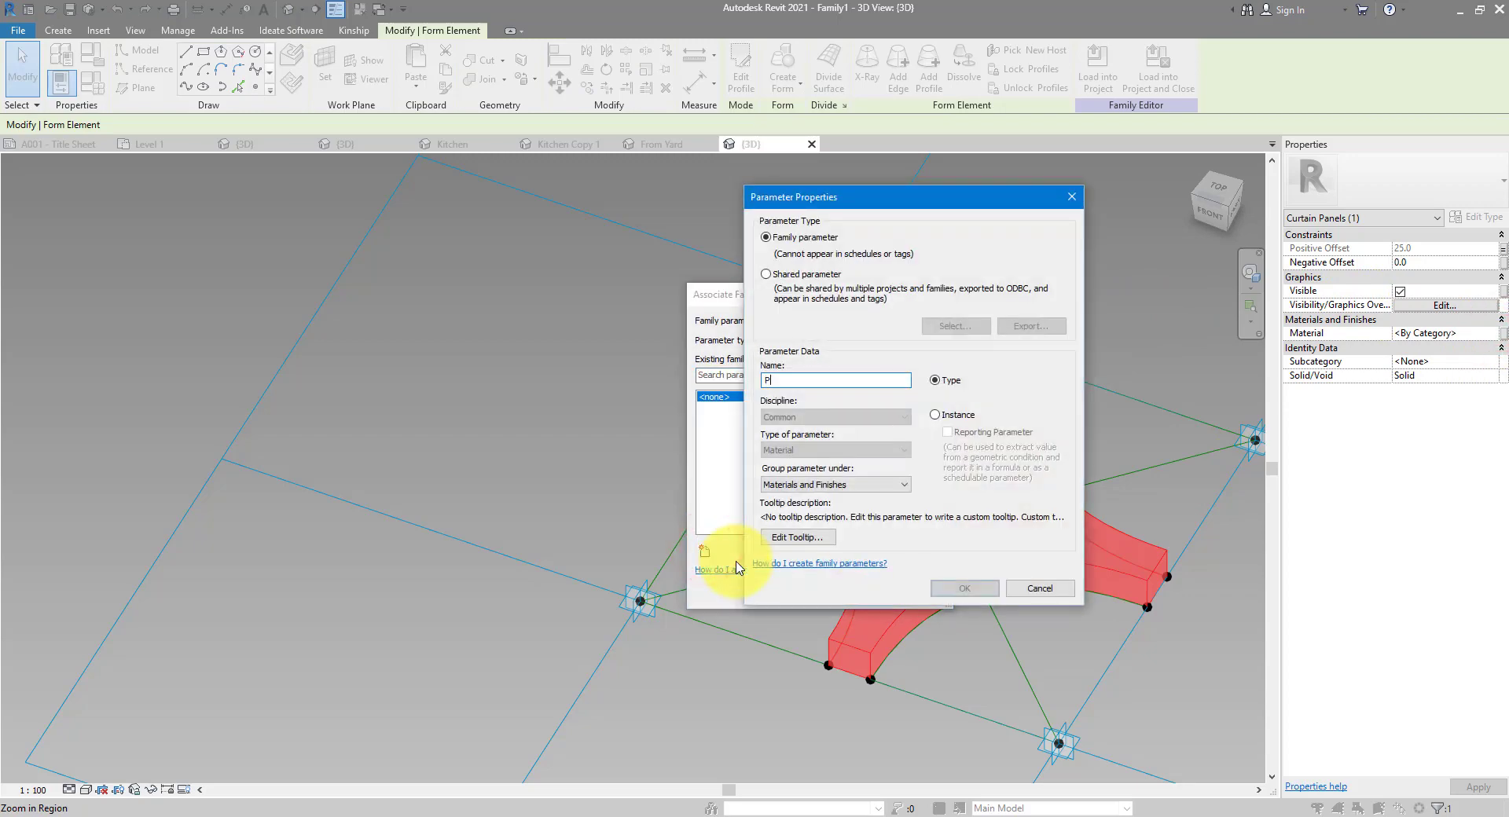
pyautogui.press('Return')
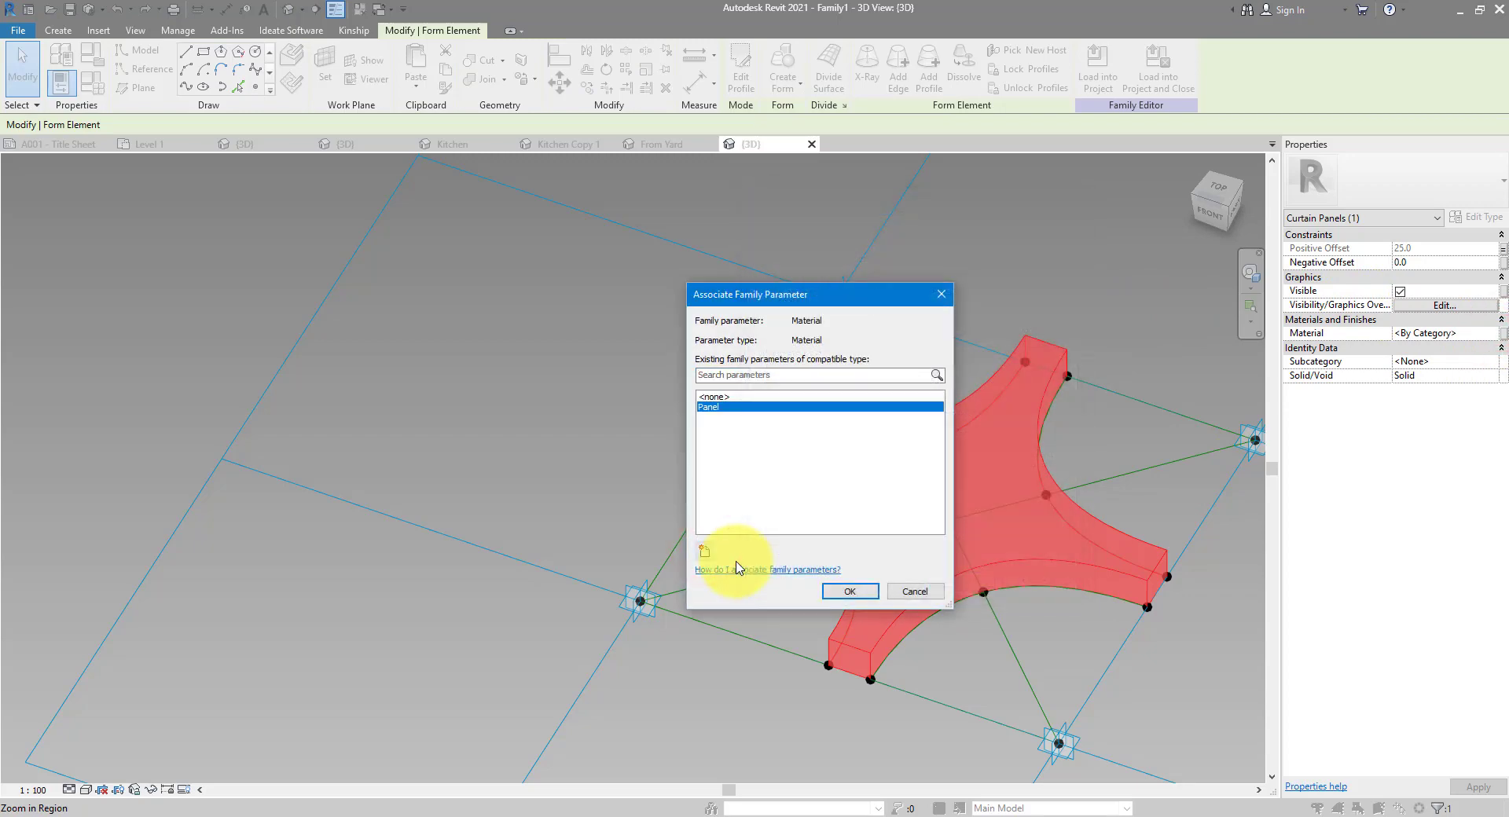
pyautogui.click(865, 591)
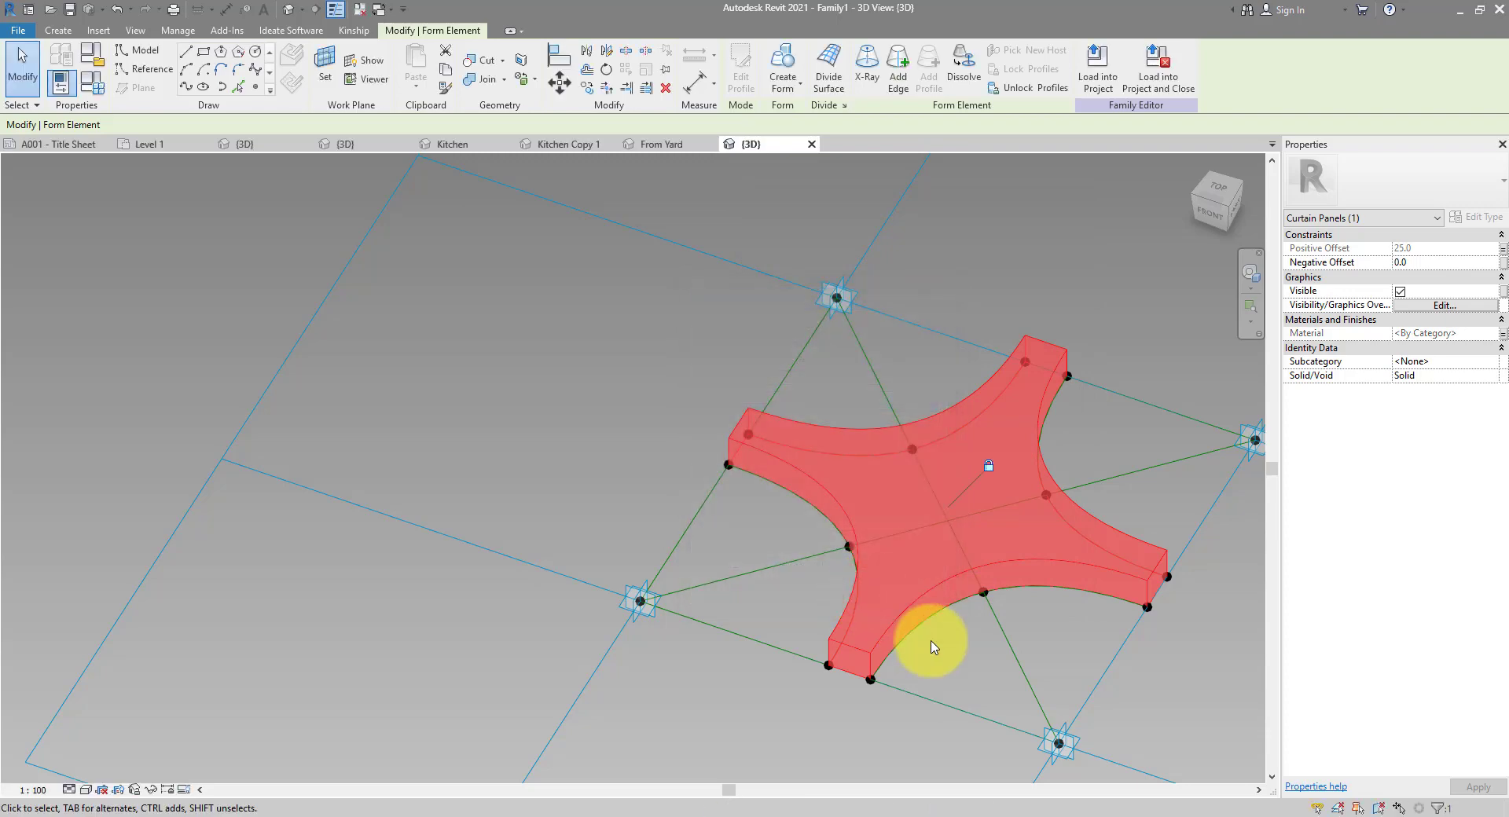
pyautogui.click(955, 644)
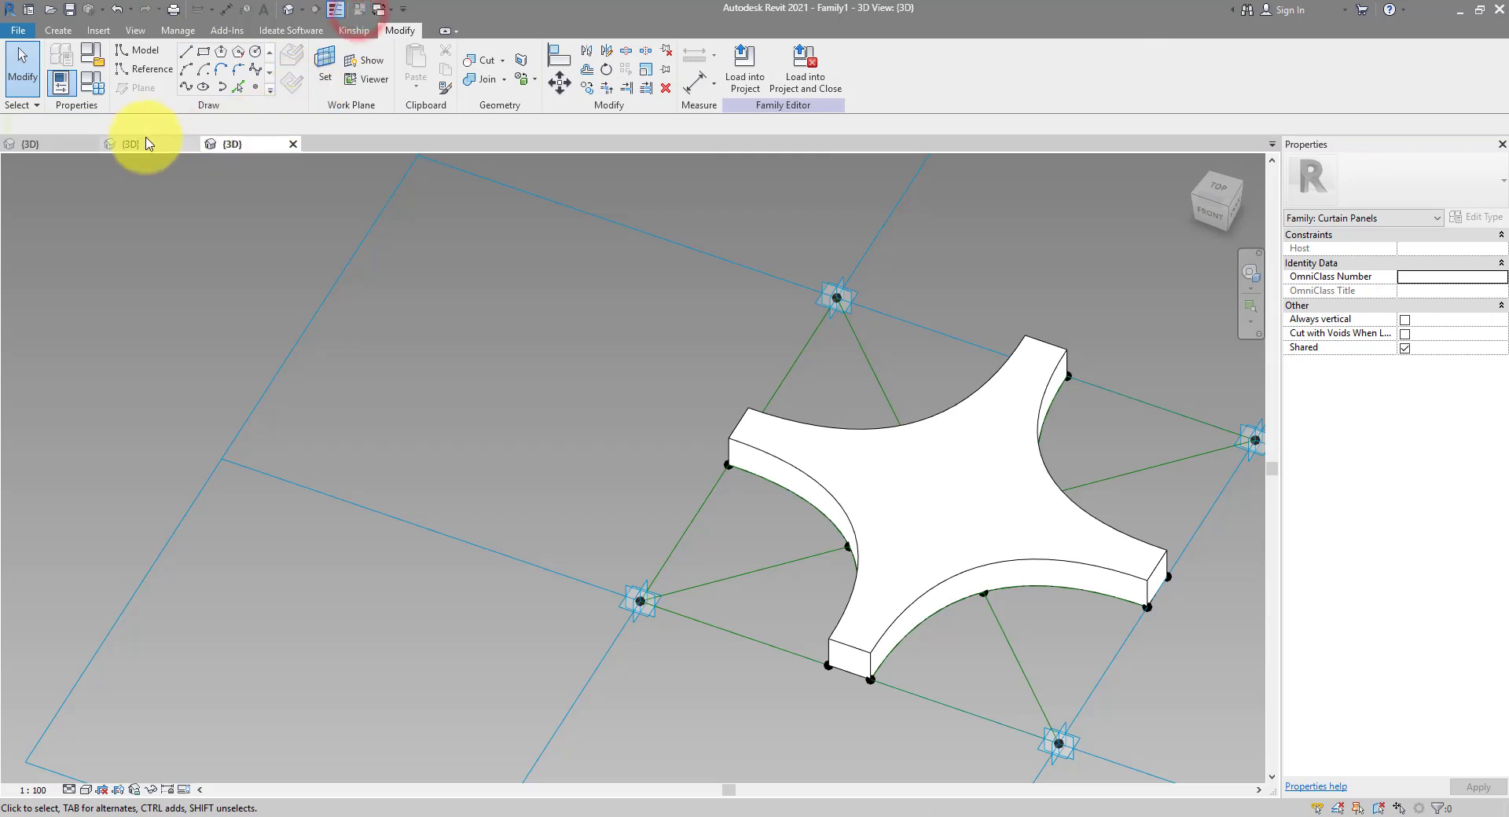
# - Switch to the 3D view of the house with trees project to view the lattice facade
pyautogui.click(132, 144)
pyautogui.click(52, 143)
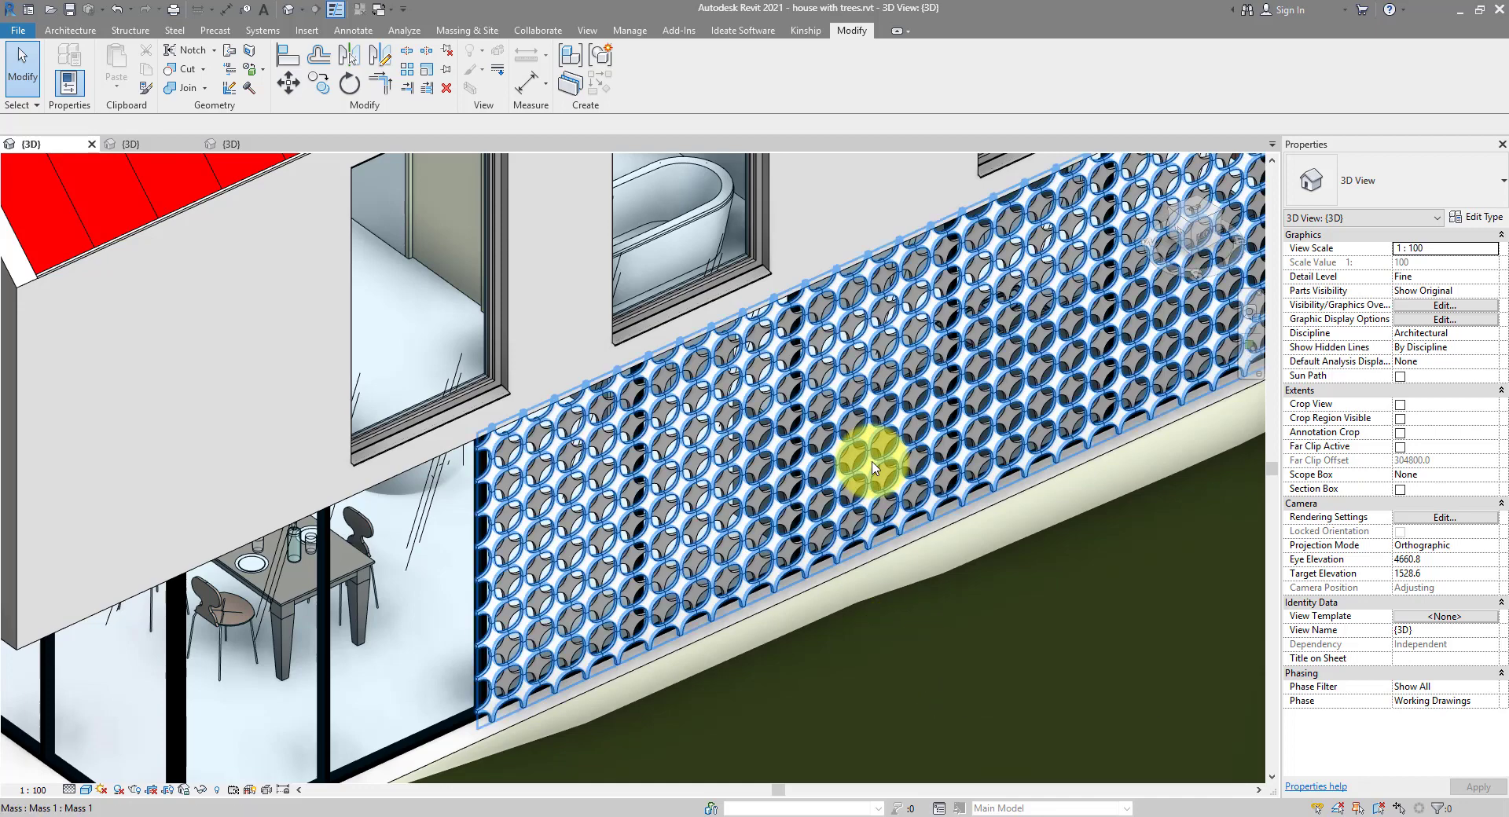
# - Start an in-place mass with the default name for the house's ground-floor glazed facade
pyautogui.keyDown('shift'); pyautogui.moveTo(872, 466); pyautogui.dragTo(1000, 529, button='middle'); pyautogui.keyUp('shift')
pyautogui.scroll(-5, 937, 512)
pyautogui.scroll(4, 904, 532)
pyautogui.scroll(-3, 904, 534)
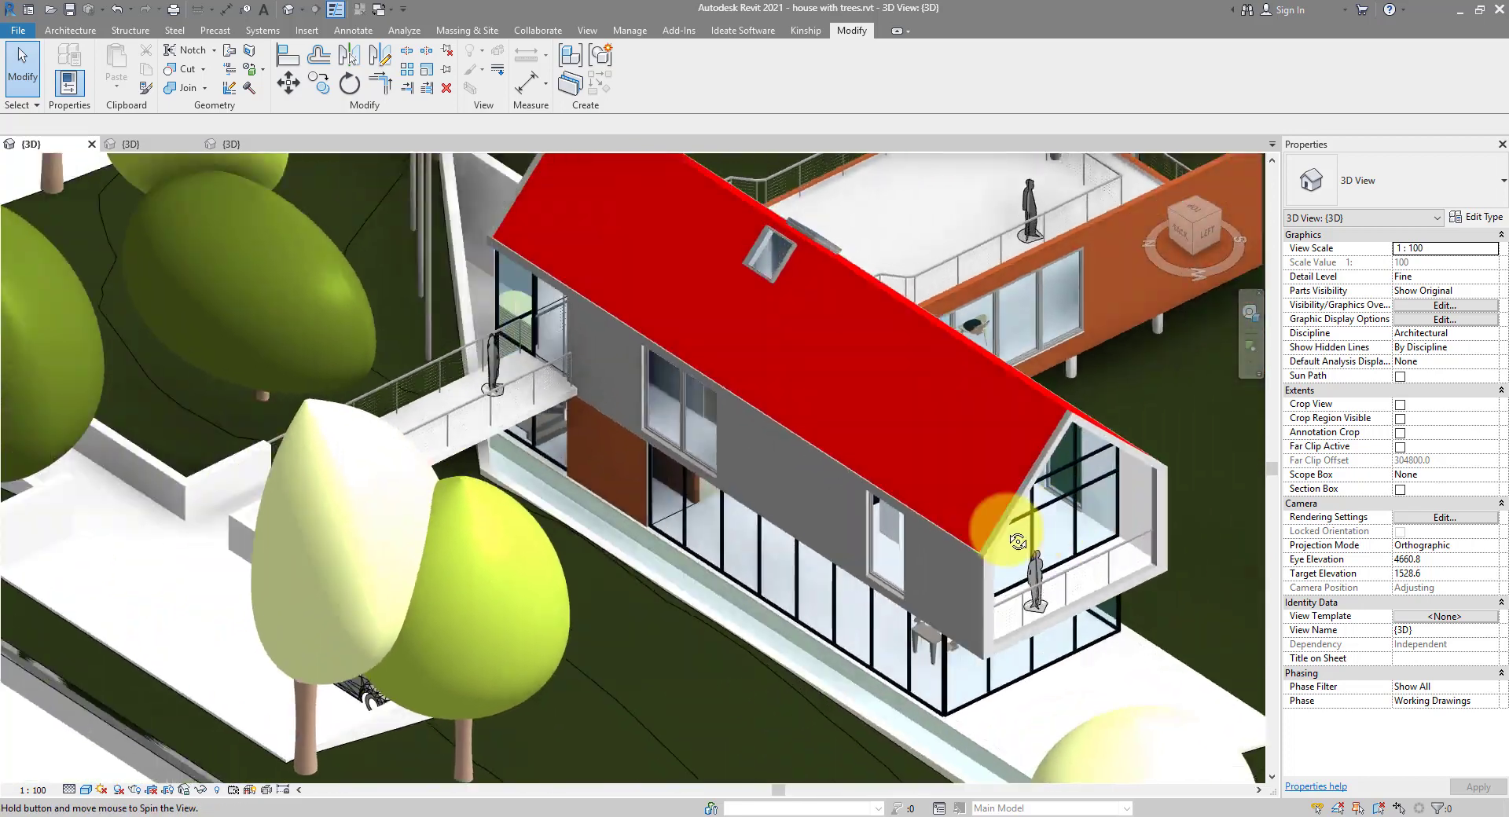
pyautogui.scroll(6, 660, 539)
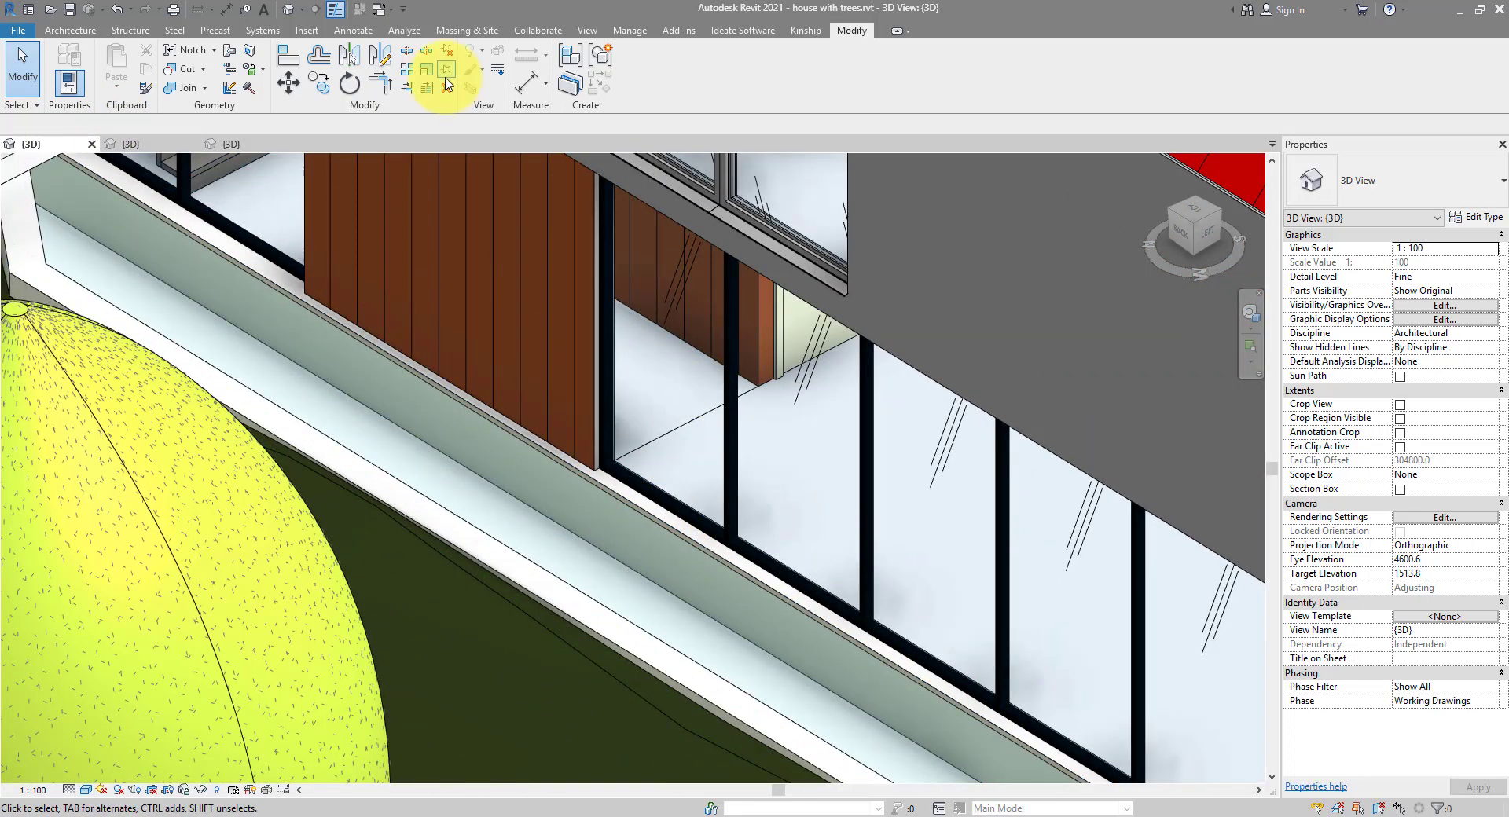
pyautogui.click(467, 30)
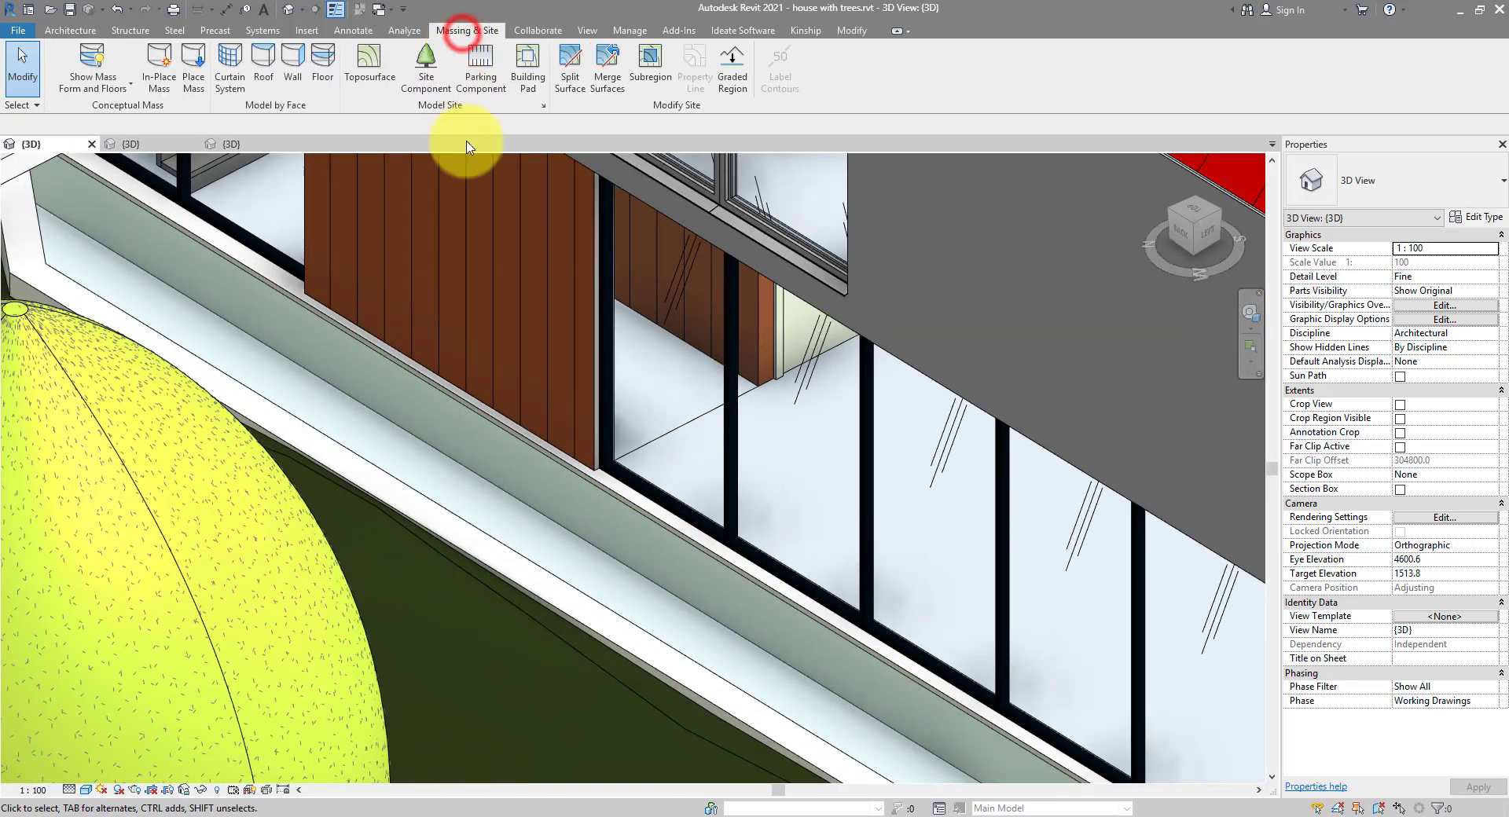
pyautogui.click(163, 88)
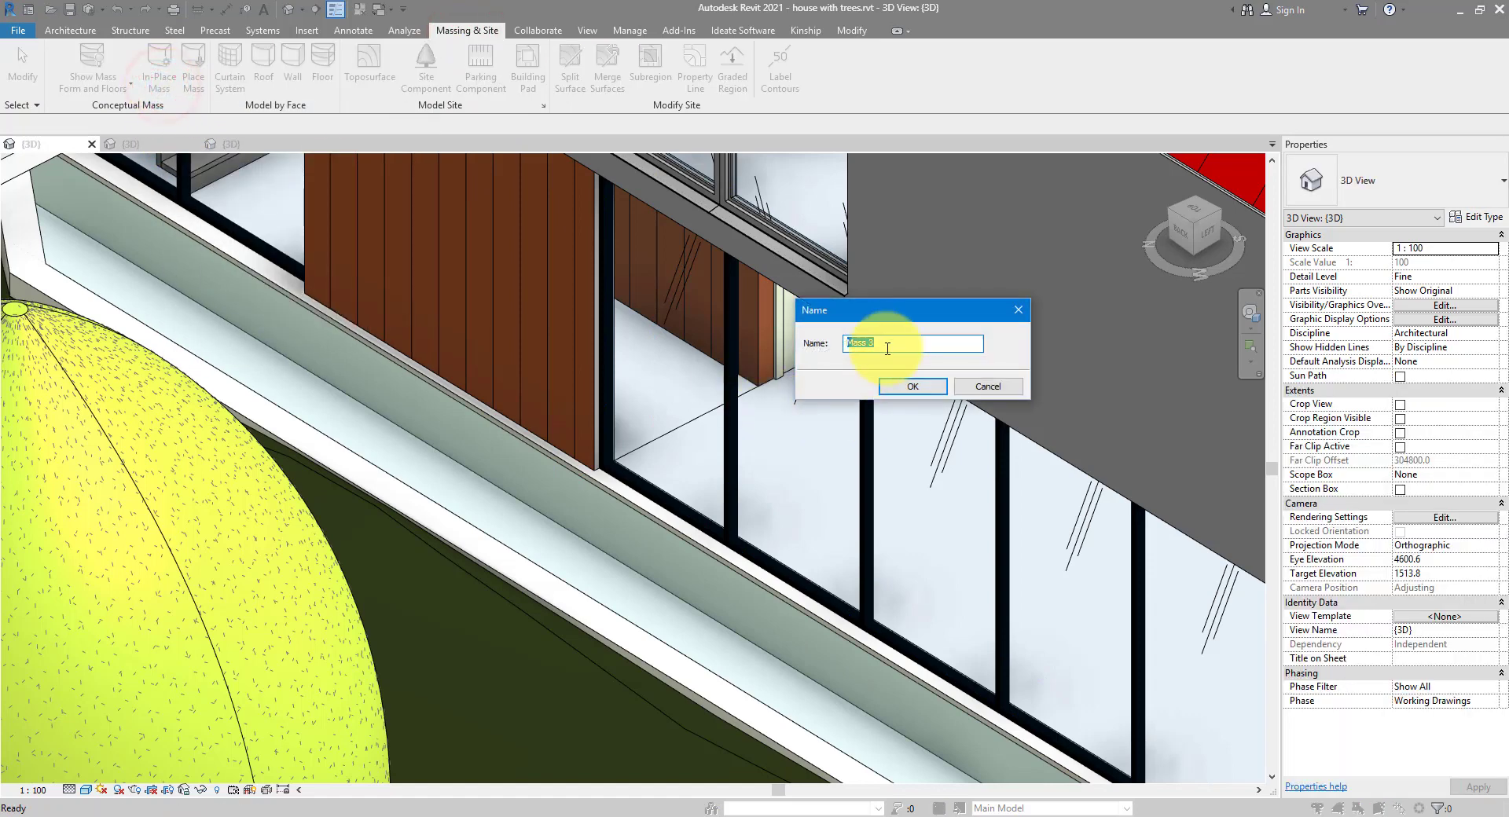
pyautogui.click(910, 386)
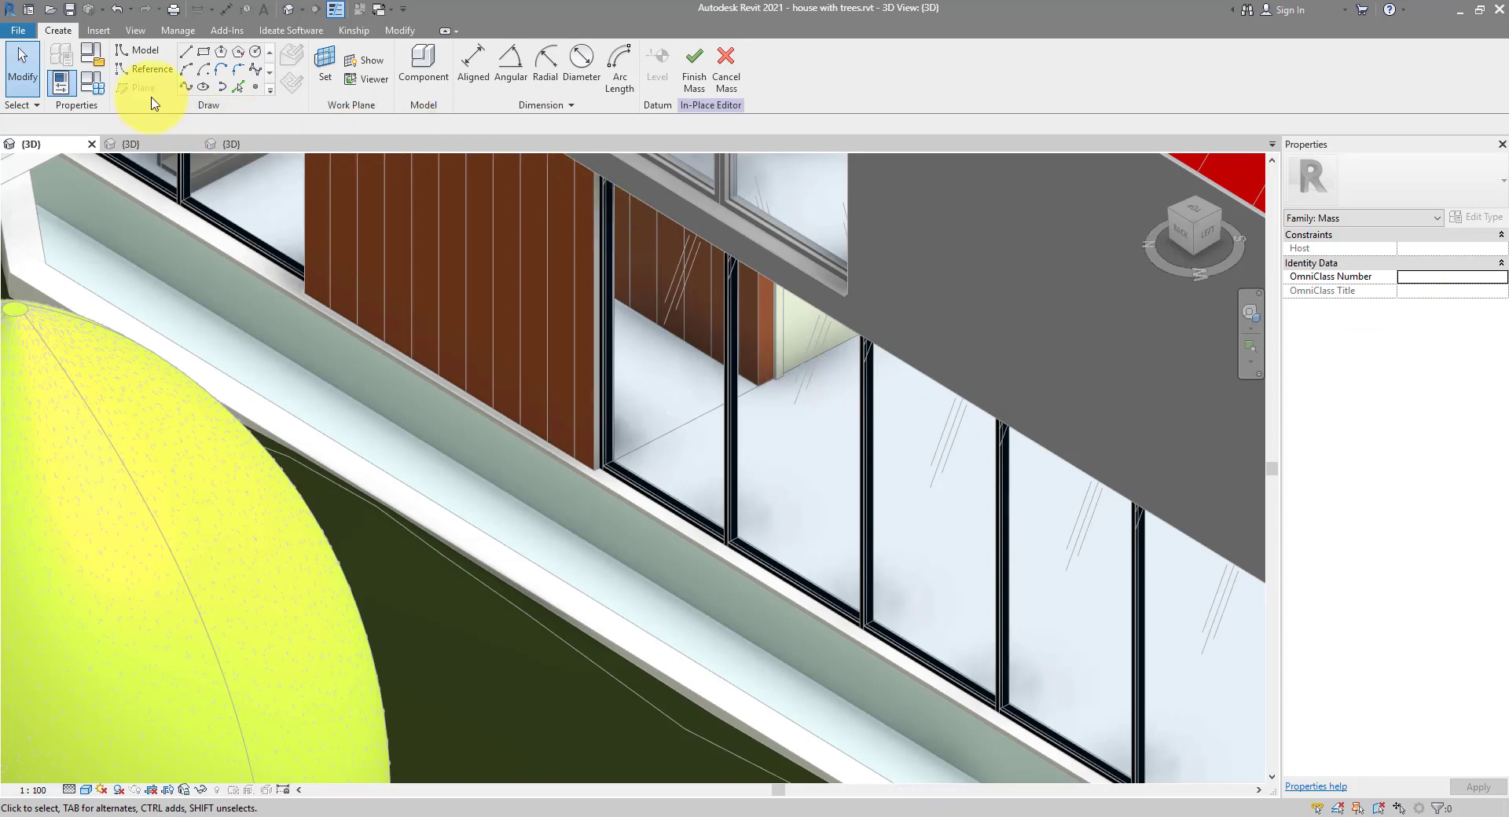
# - Start a model line drawn on the work plane and set that plane to the top face of the low CL_W1 wall
pyautogui.click(149, 55)
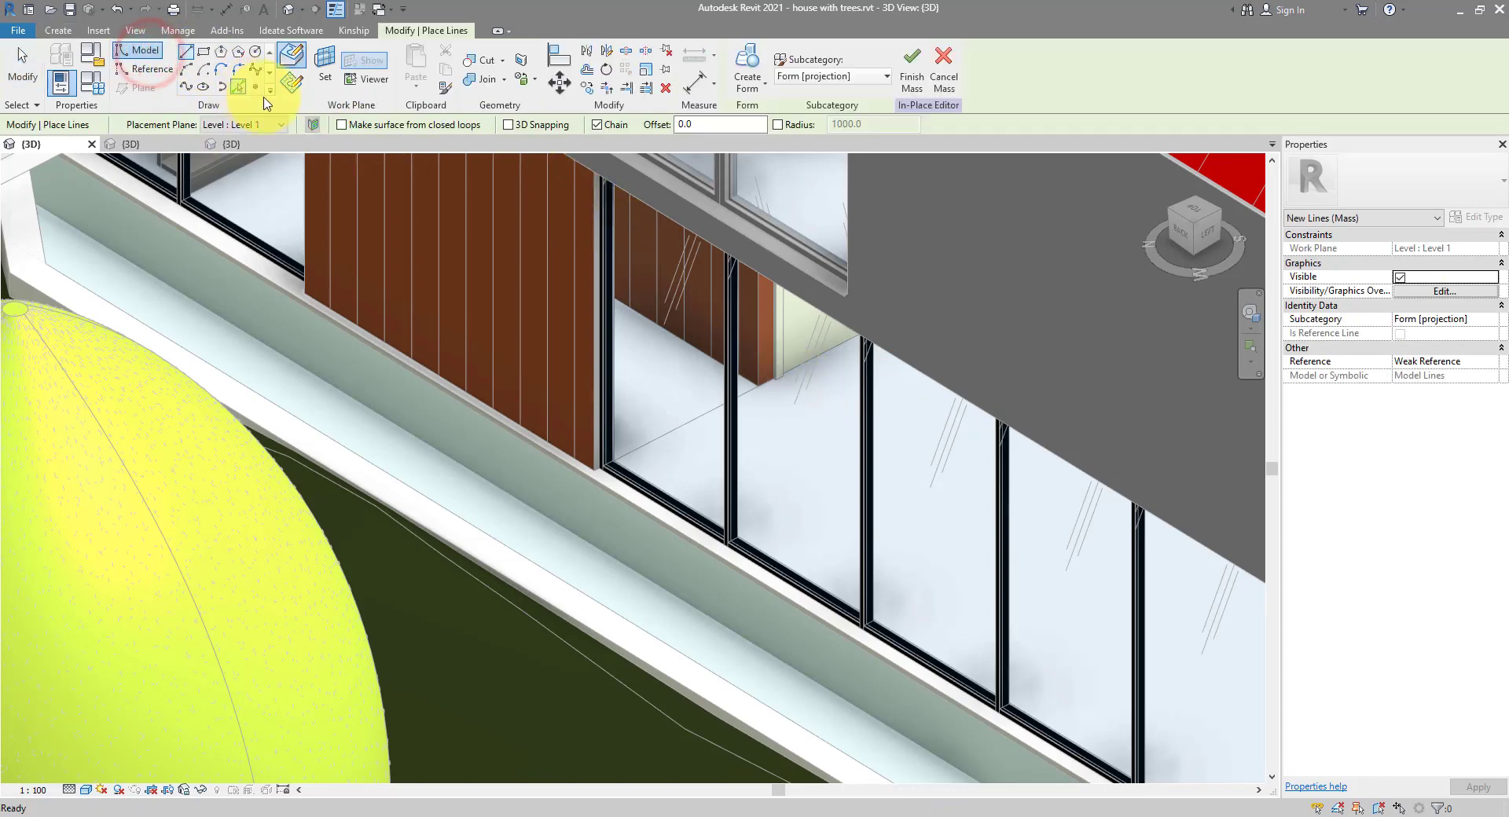
pyautogui.click(296, 83)
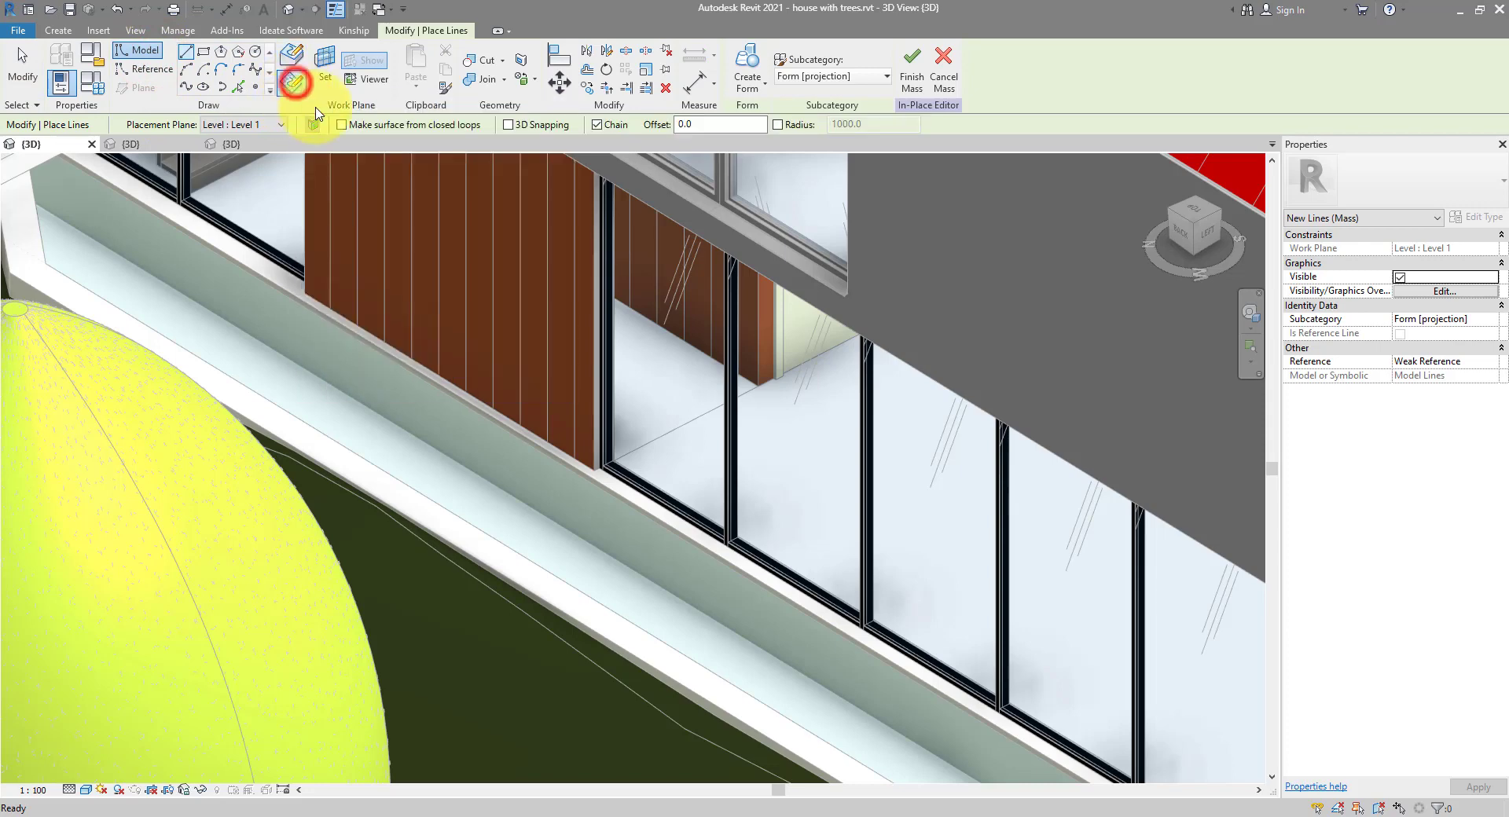
pyautogui.click(327, 77)
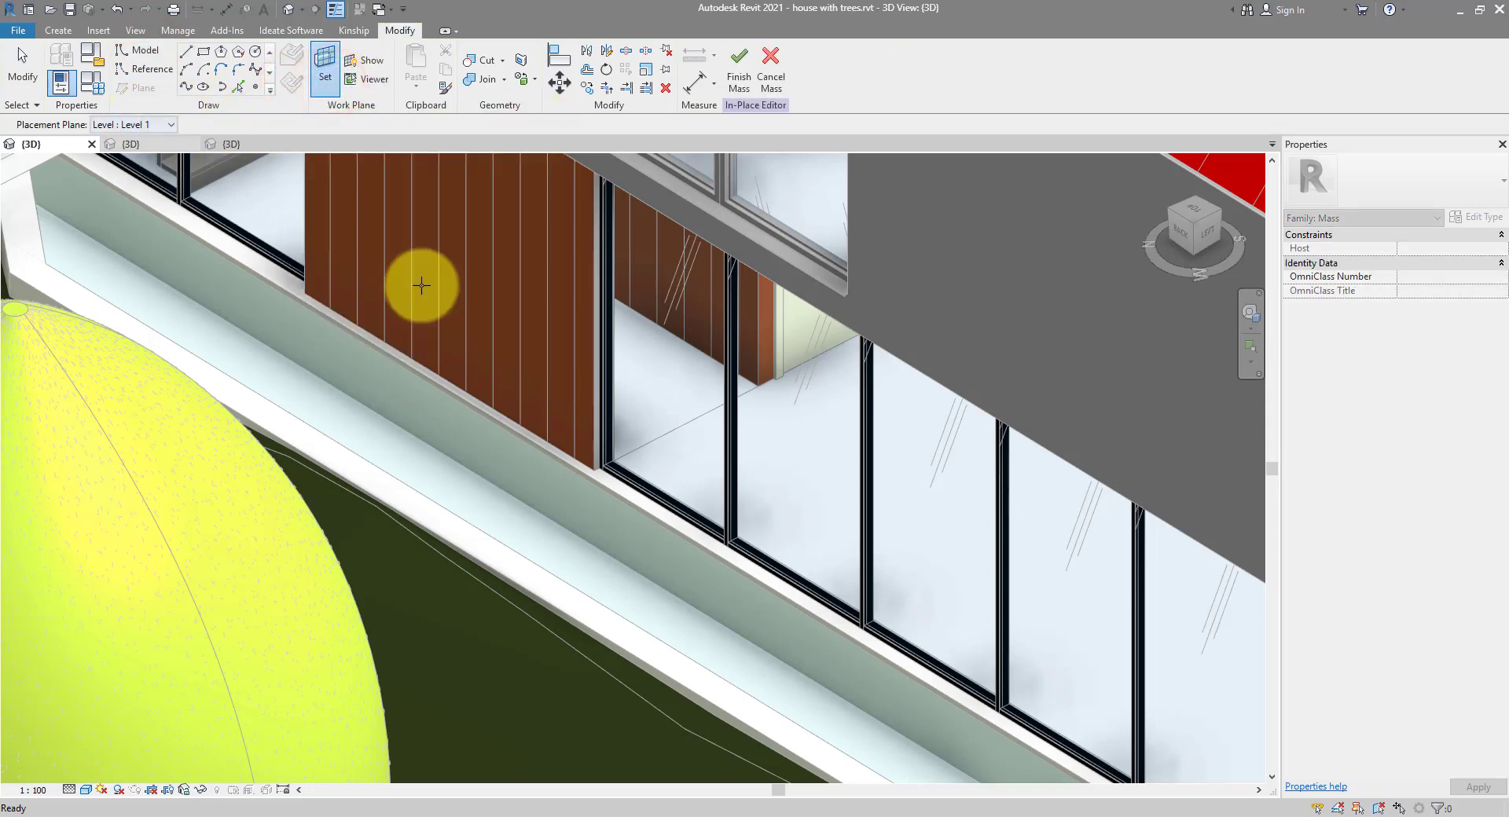
pyautogui.click(641, 506)
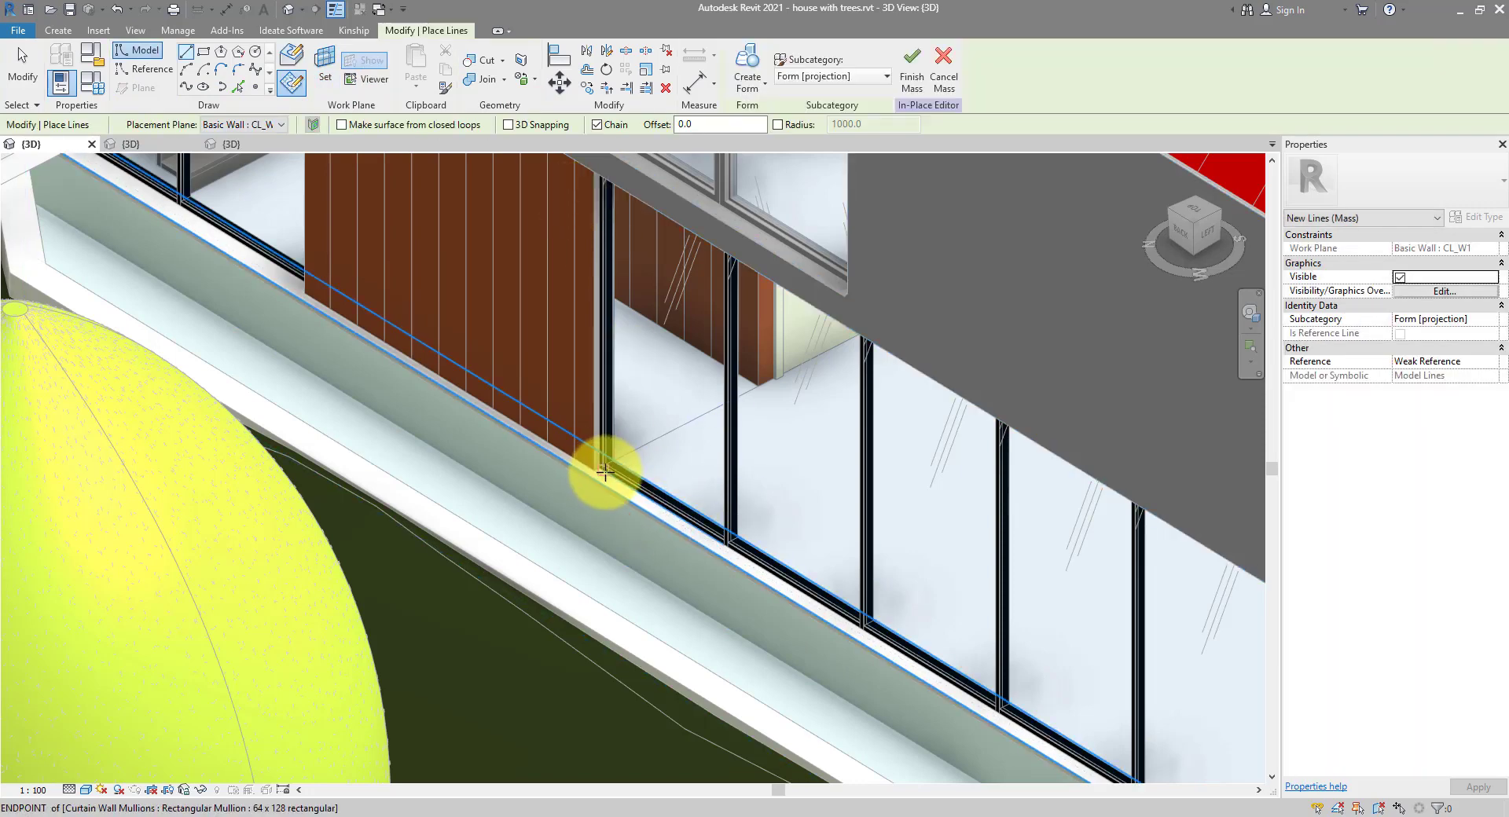
# - Draw a model line about 8880 mm long along the curtain wall's base, starting at the corner mullion beside the timber cladding
pyautogui.scroll(3, 602, 471)
pyautogui.scroll(2, 605, 471)
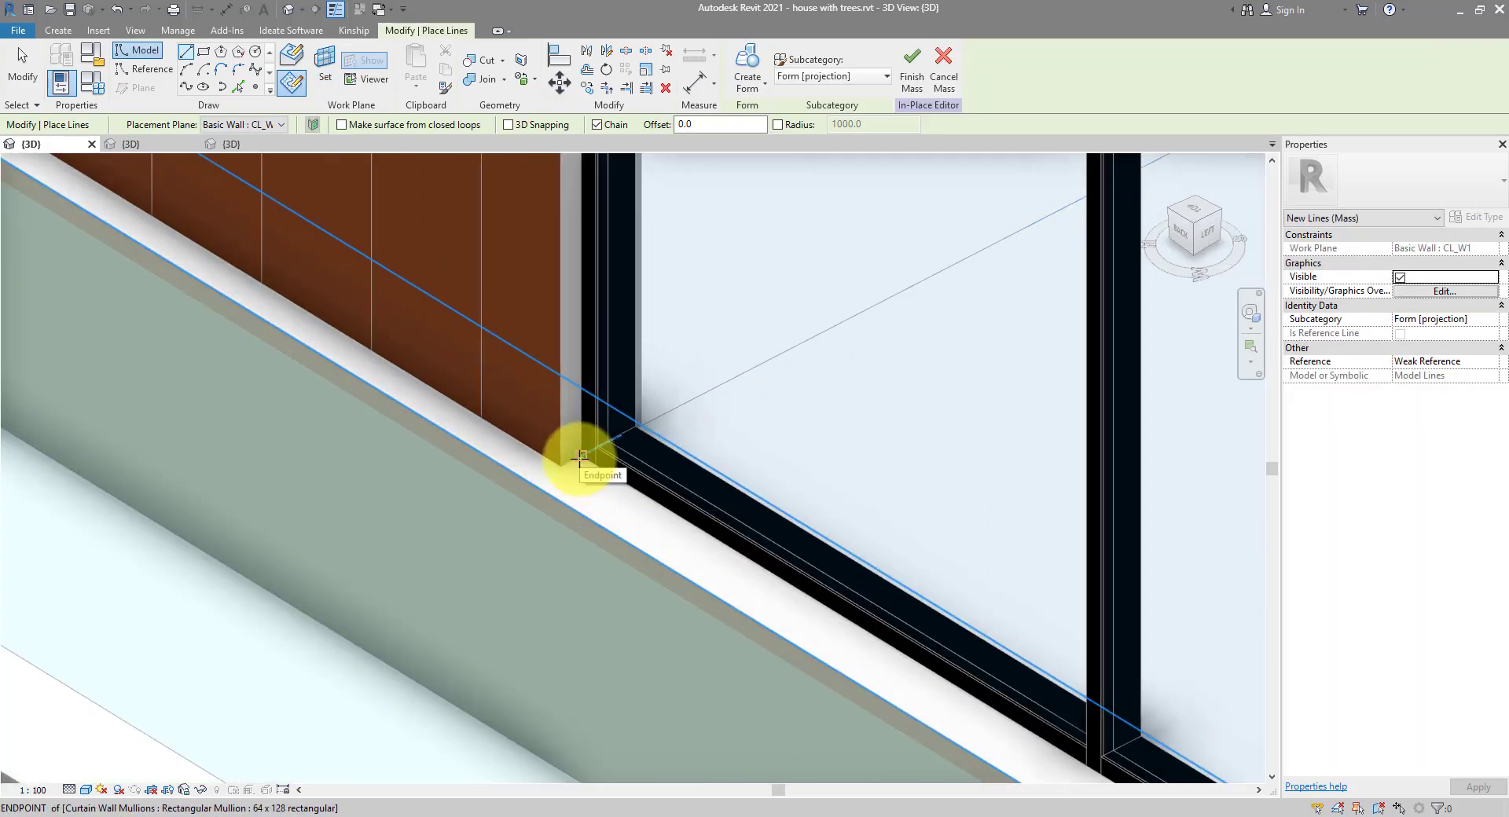
pyautogui.click(579, 456)
pyautogui.scroll(-4, 623, 495)
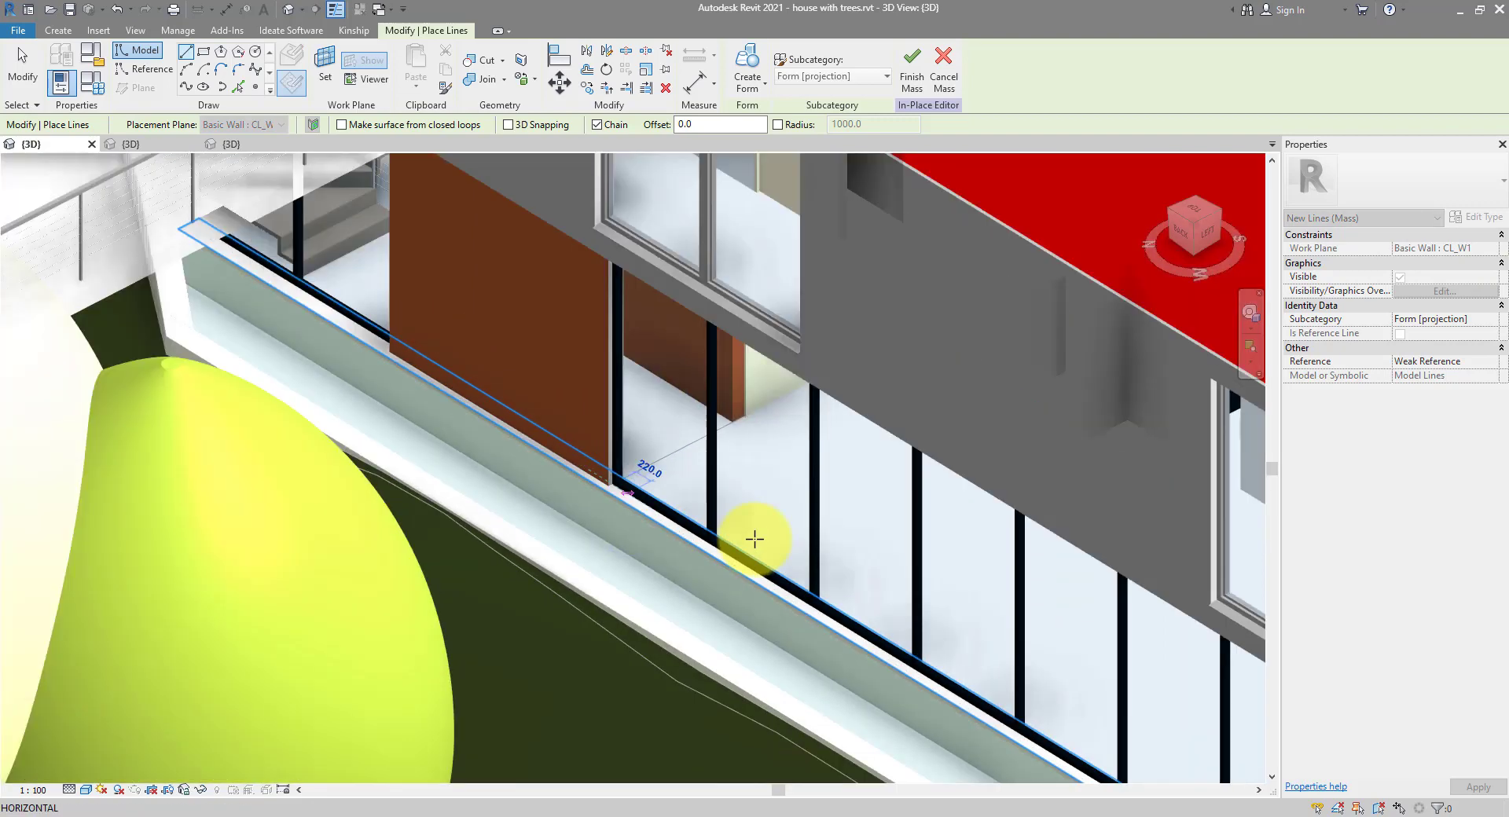
pyautogui.scroll(-4, 516, 387)
pyautogui.scroll(5, 707, 550)
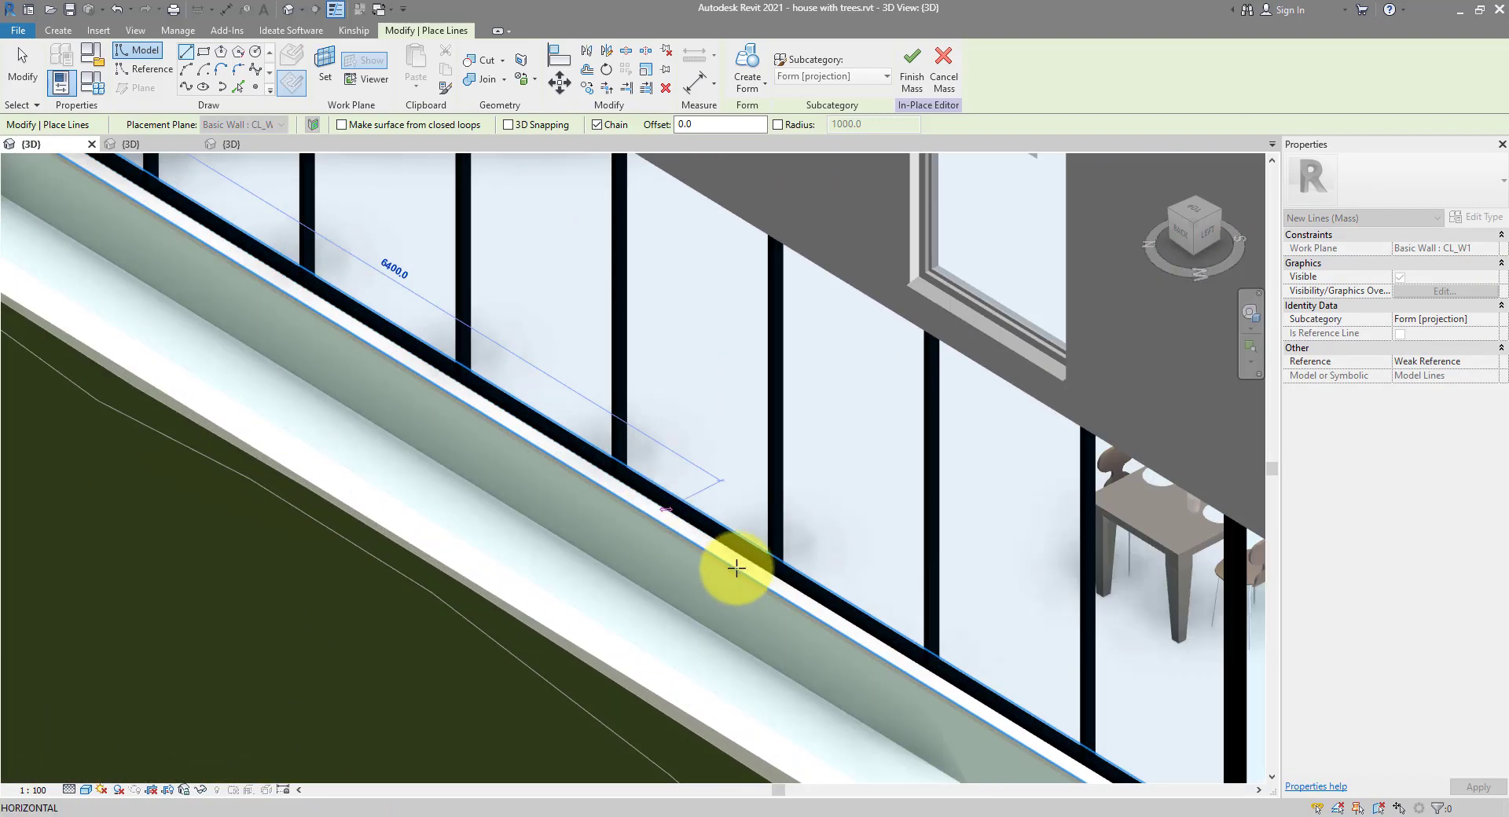
pyautogui.click(920, 666)
pyautogui.press('Escape')
pyautogui.press('Escape')
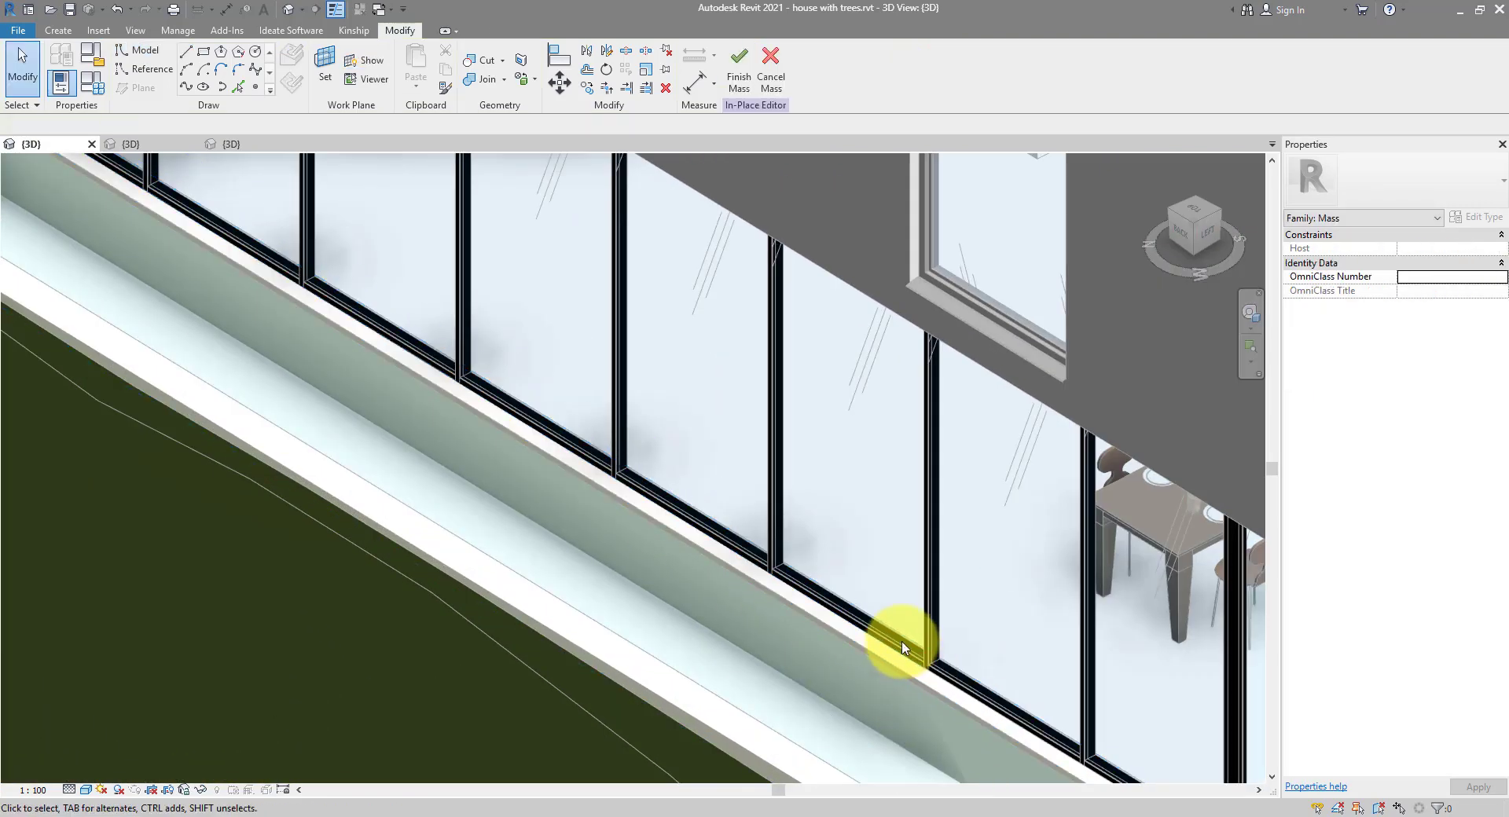
# - Display the view in Hidden Line and create a surface form from the model line along the curtain wall's base
pyautogui.click(88, 789)
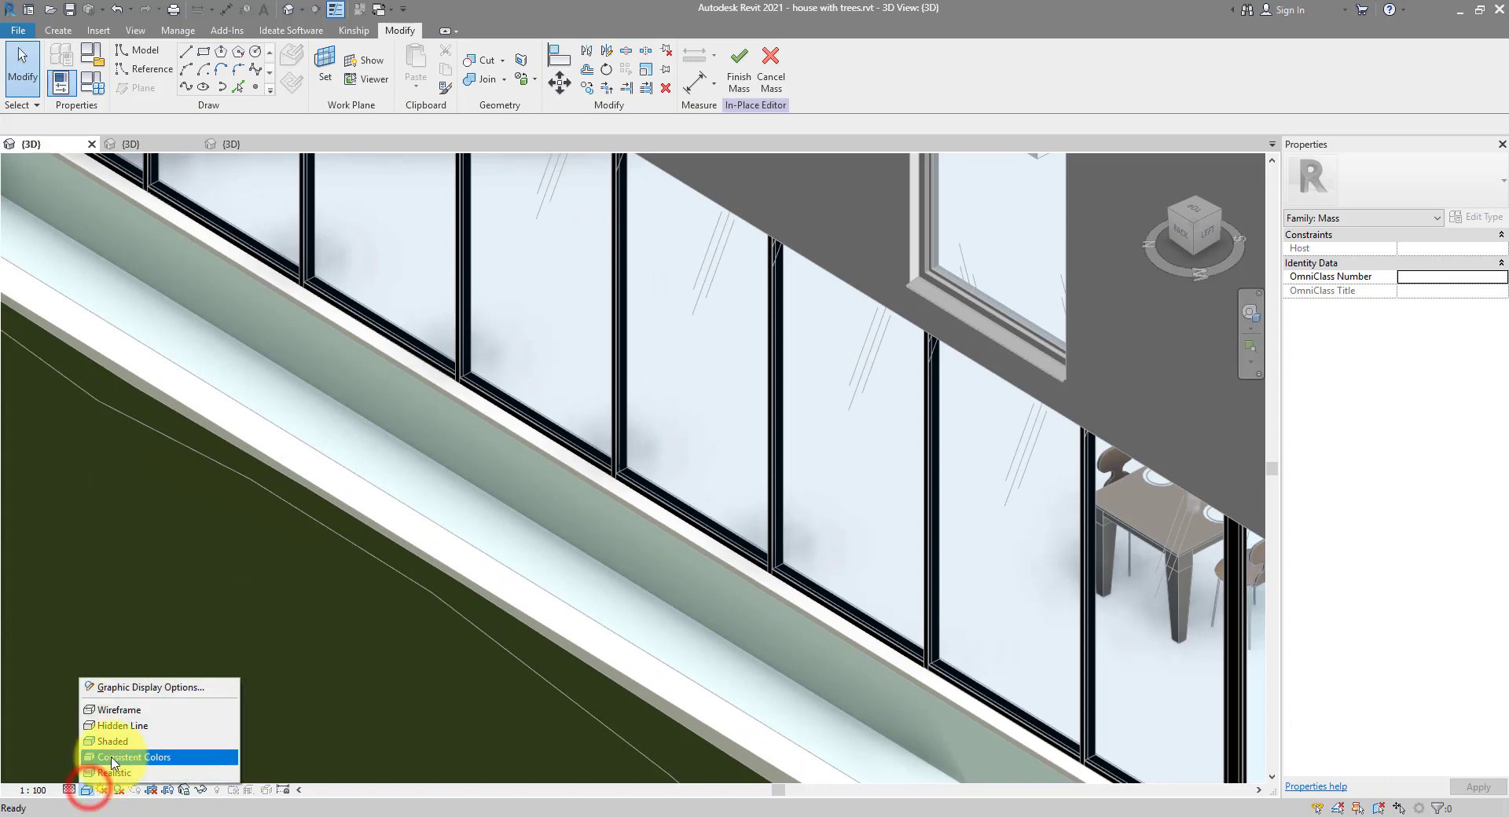
pyautogui.click(124, 727)
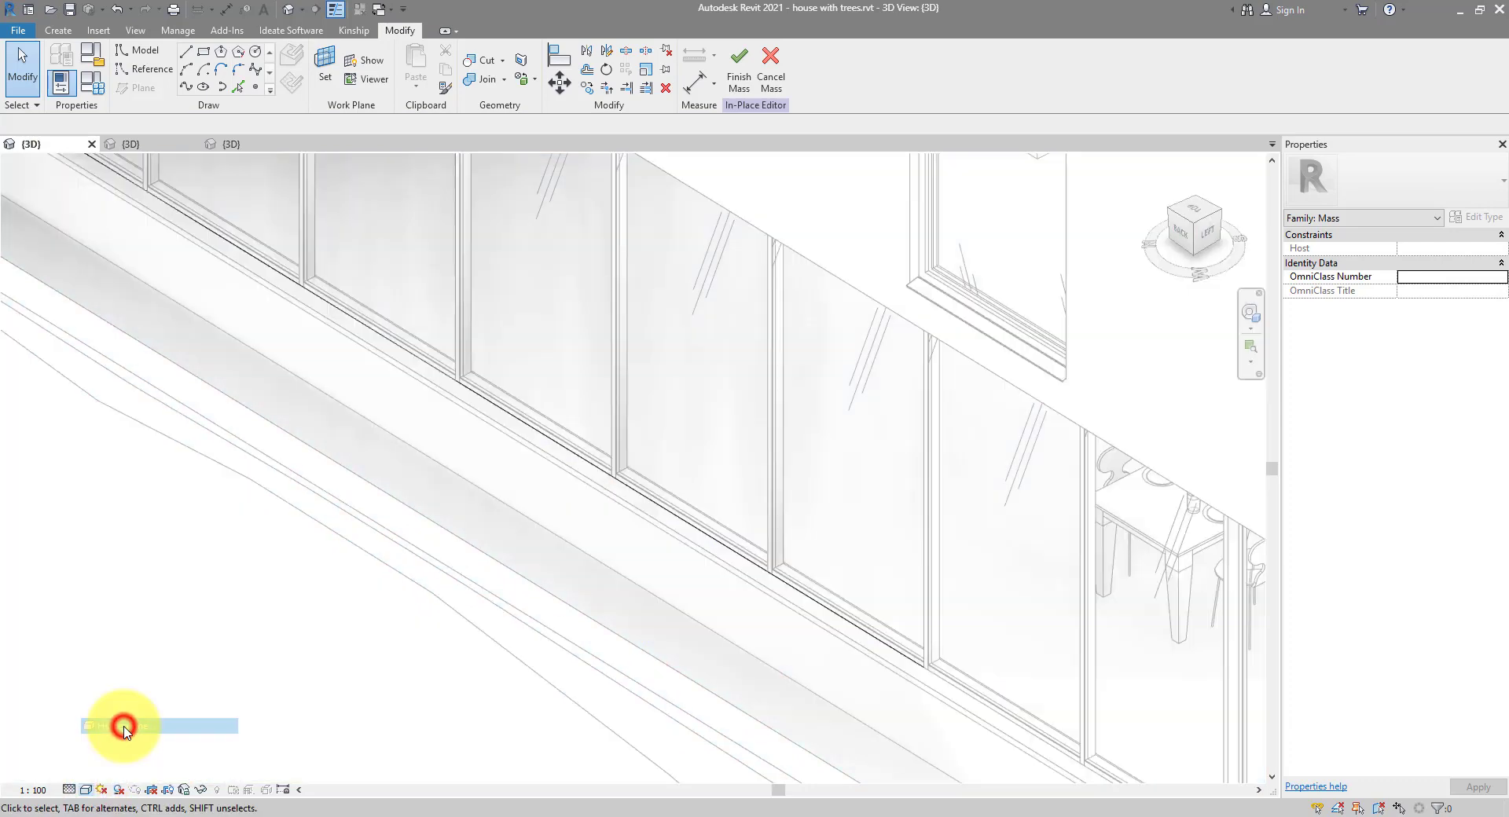
pyautogui.click(685, 525)
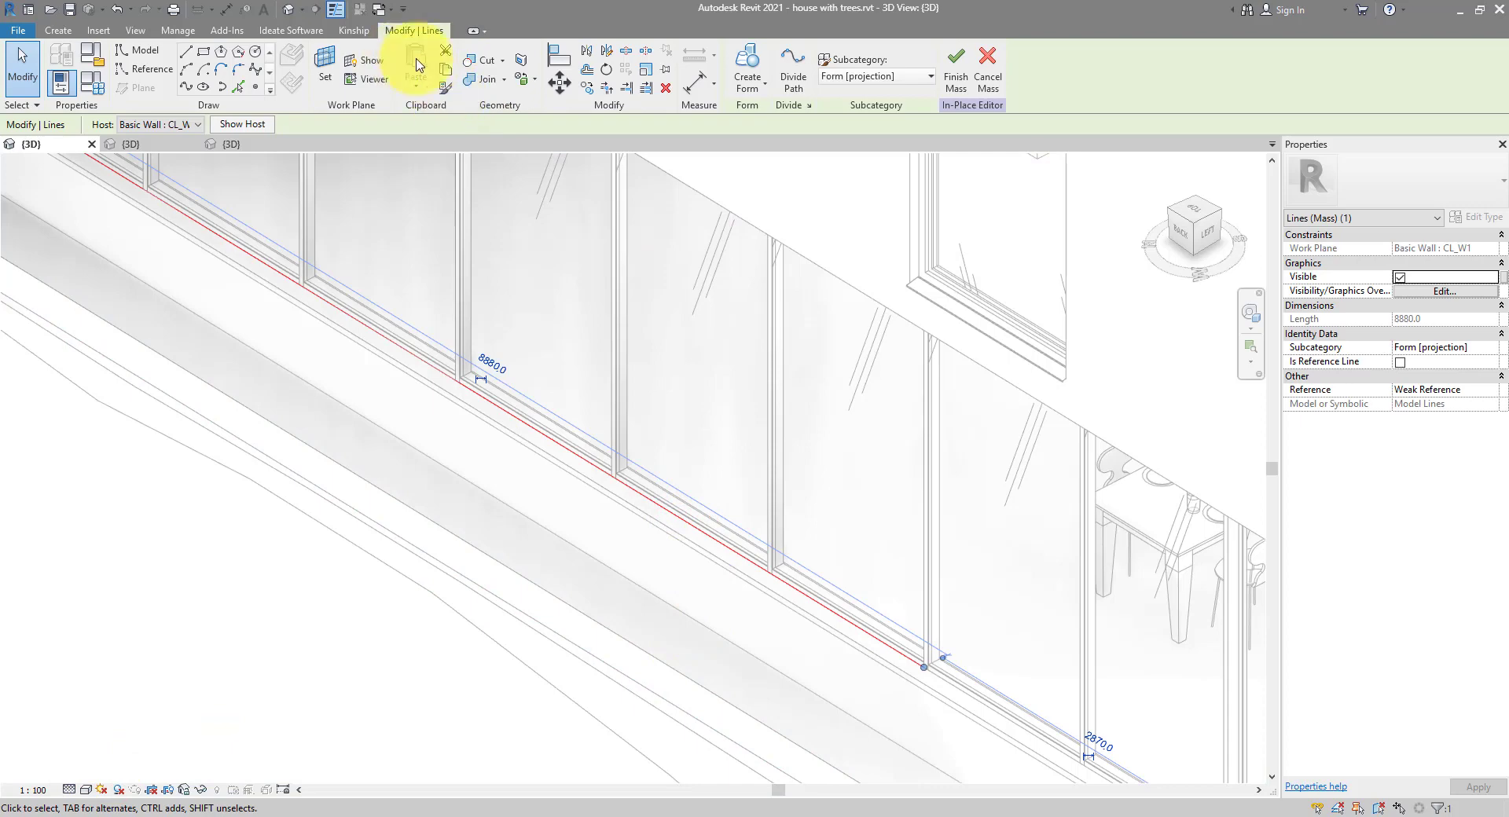
pyautogui.click(747, 63)
# - Reveal the form in wireframe and lower its top edge to a height of about 2328 mm, below the upper wall
pyautogui.scroll(-5, 786, 503)
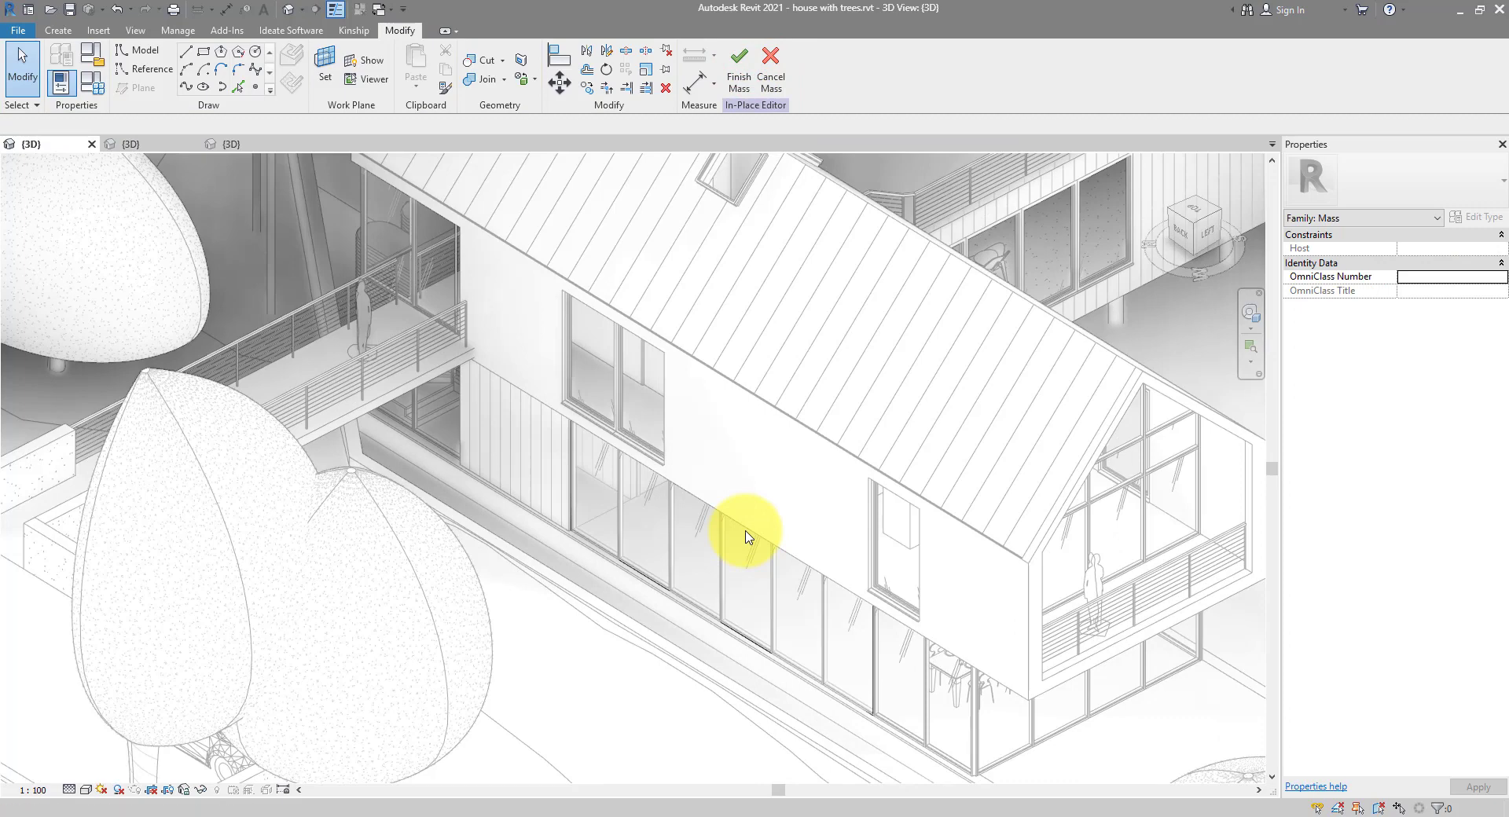
pyautogui.press('w')
pyautogui.press('f')
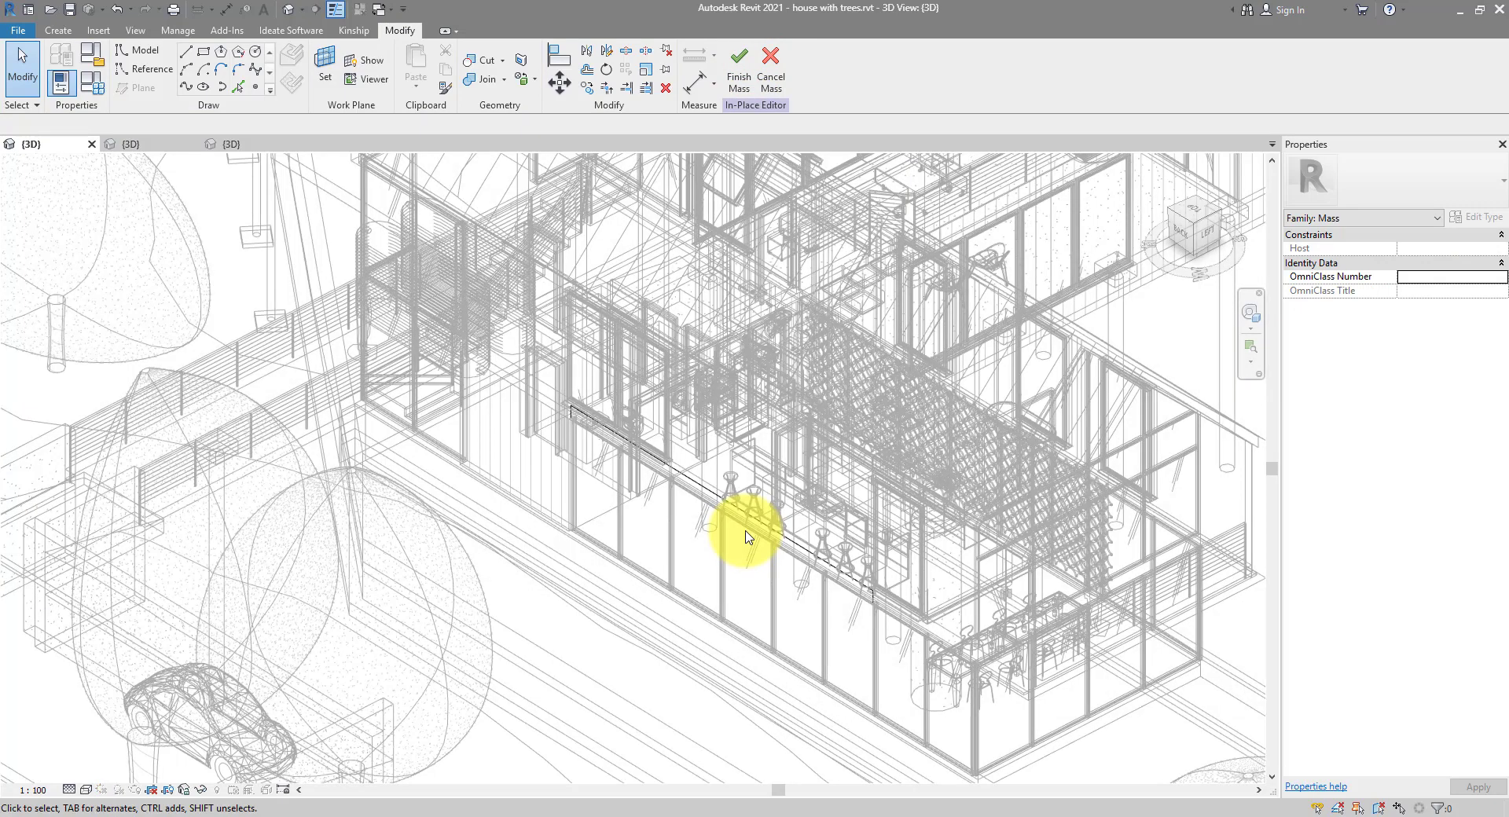
pyautogui.click(715, 501)
pyautogui.scroll(3, 708, 542)
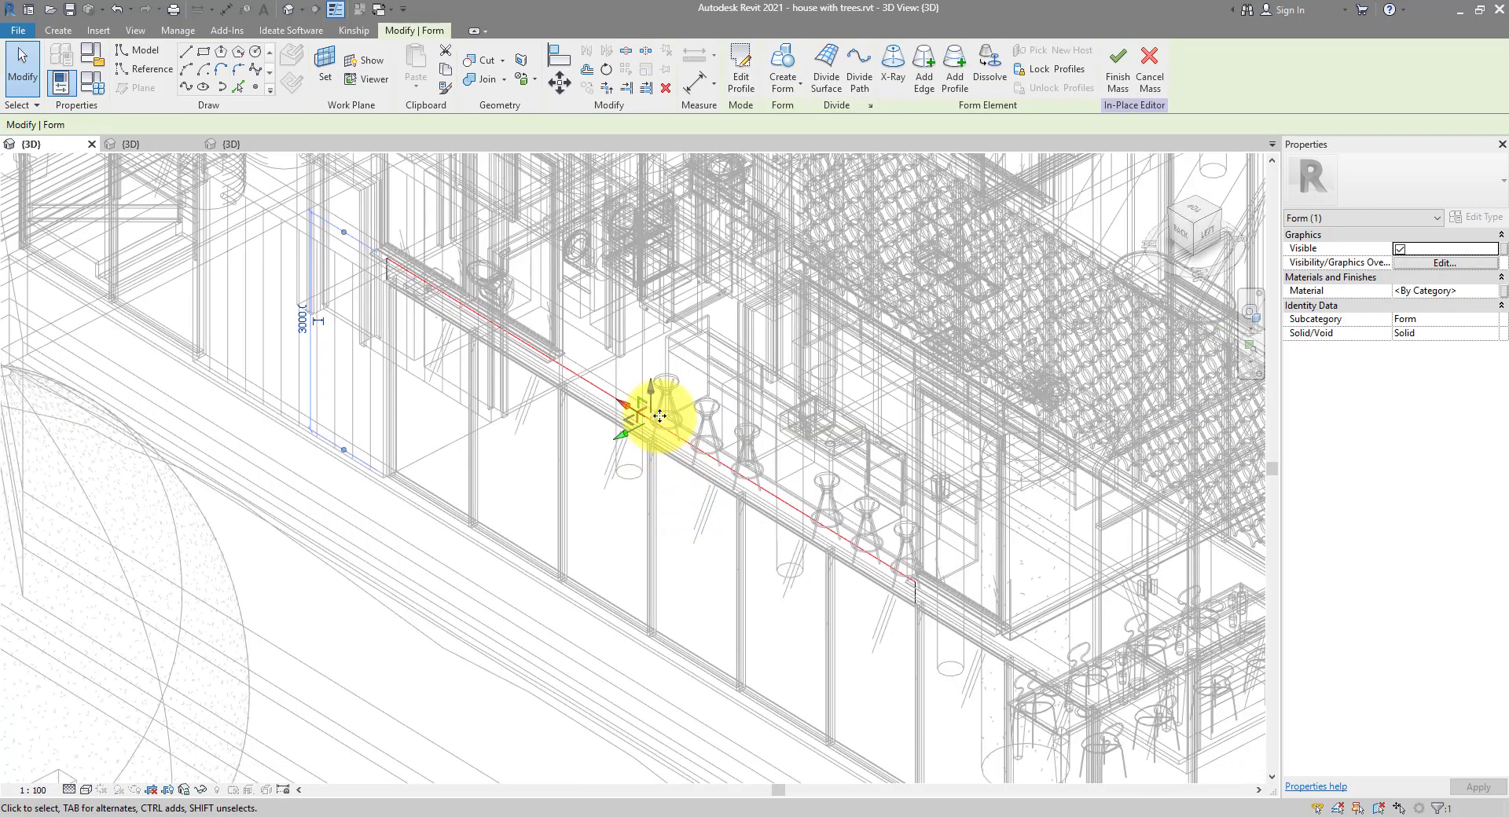
pyautogui.moveTo(651, 397); pyautogui.dragTo(658, 500)
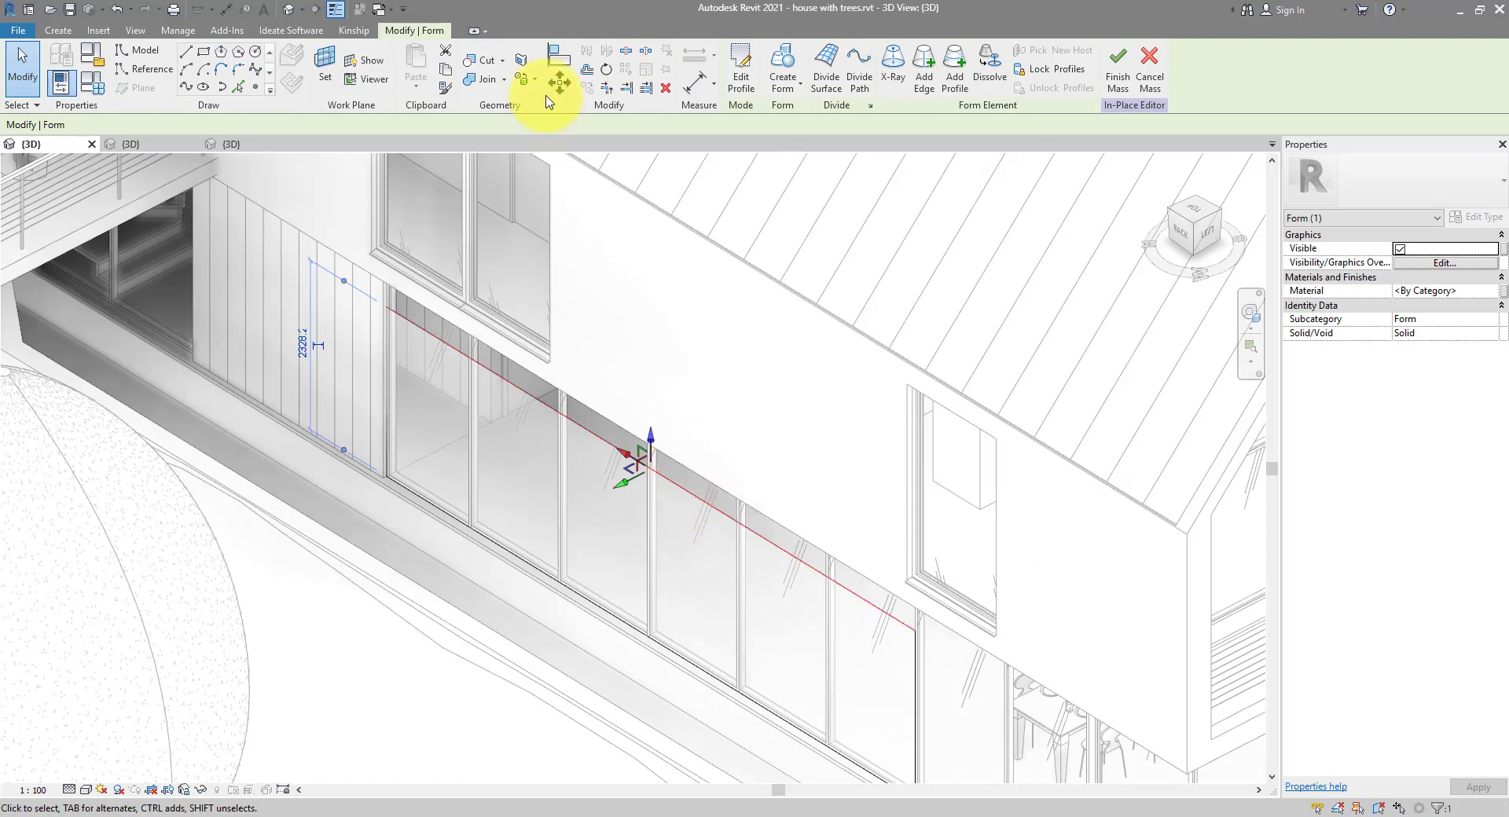
# - Align the form's top edge to the underside of the overhanging upper-floor wall
pyautogui.click(561, 61)
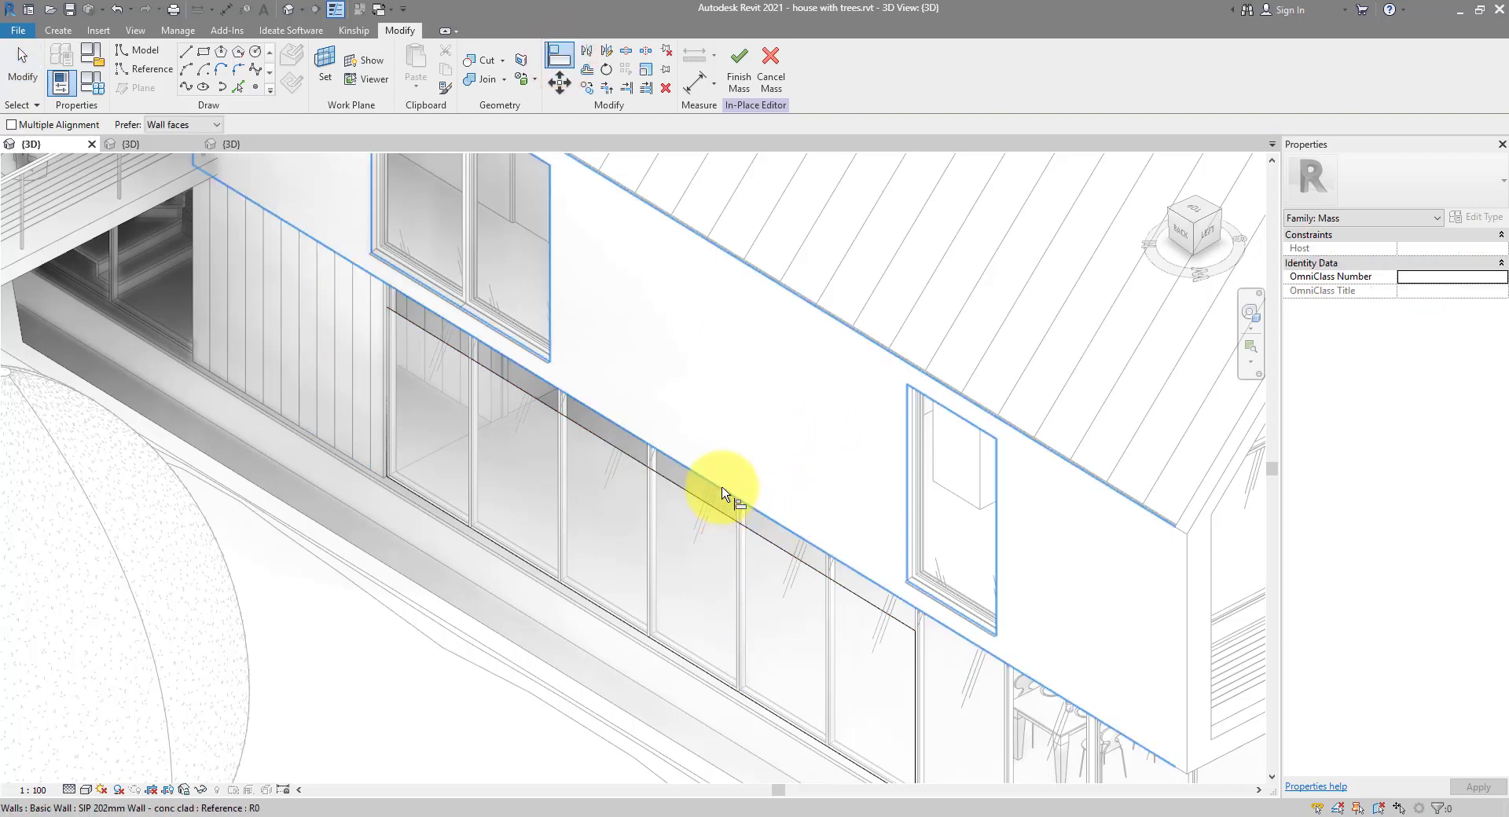
pyautogui.press('Tab')
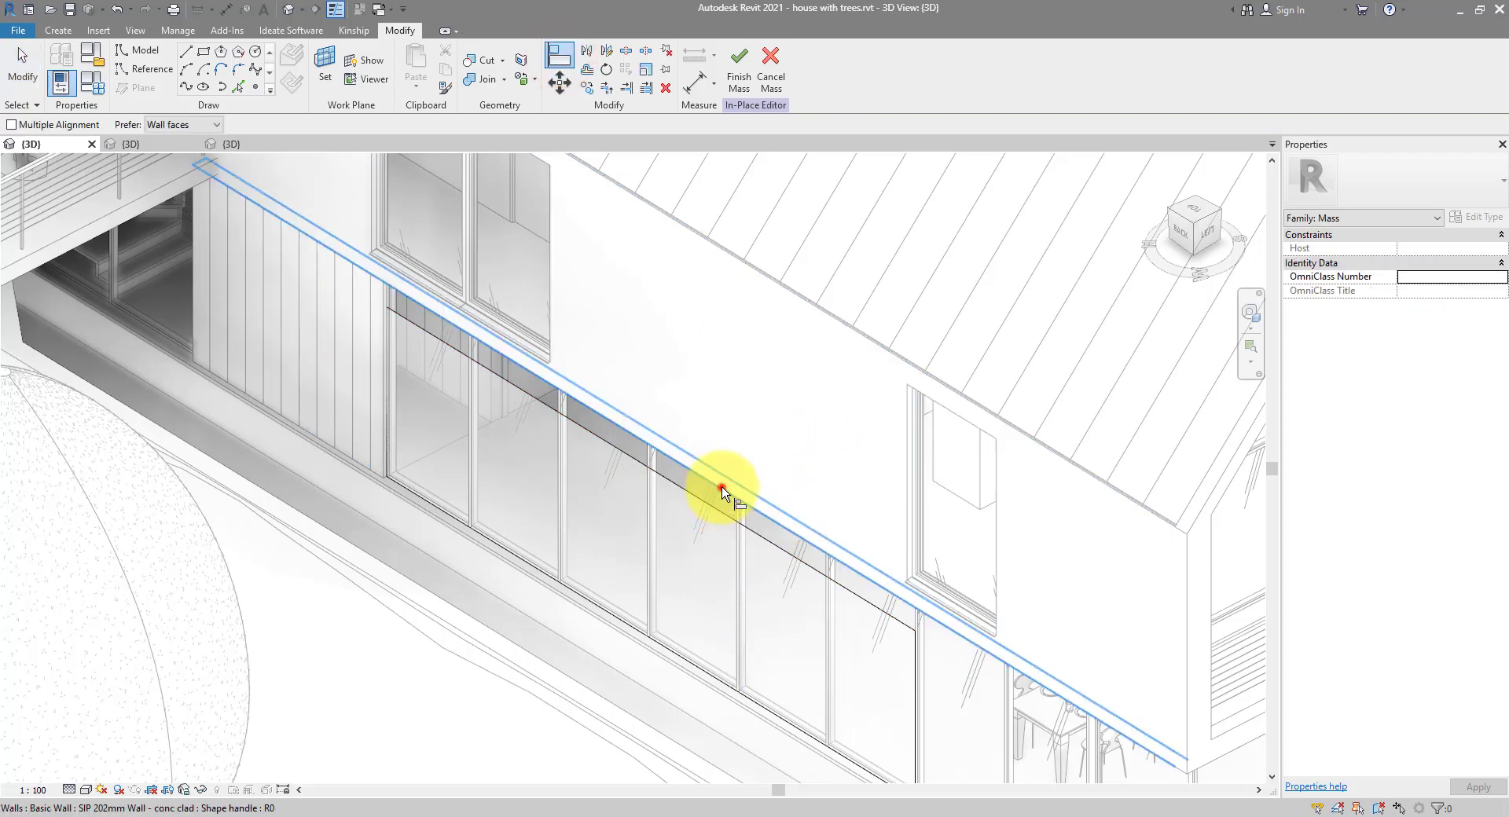
pyautogui.click(719, 491)
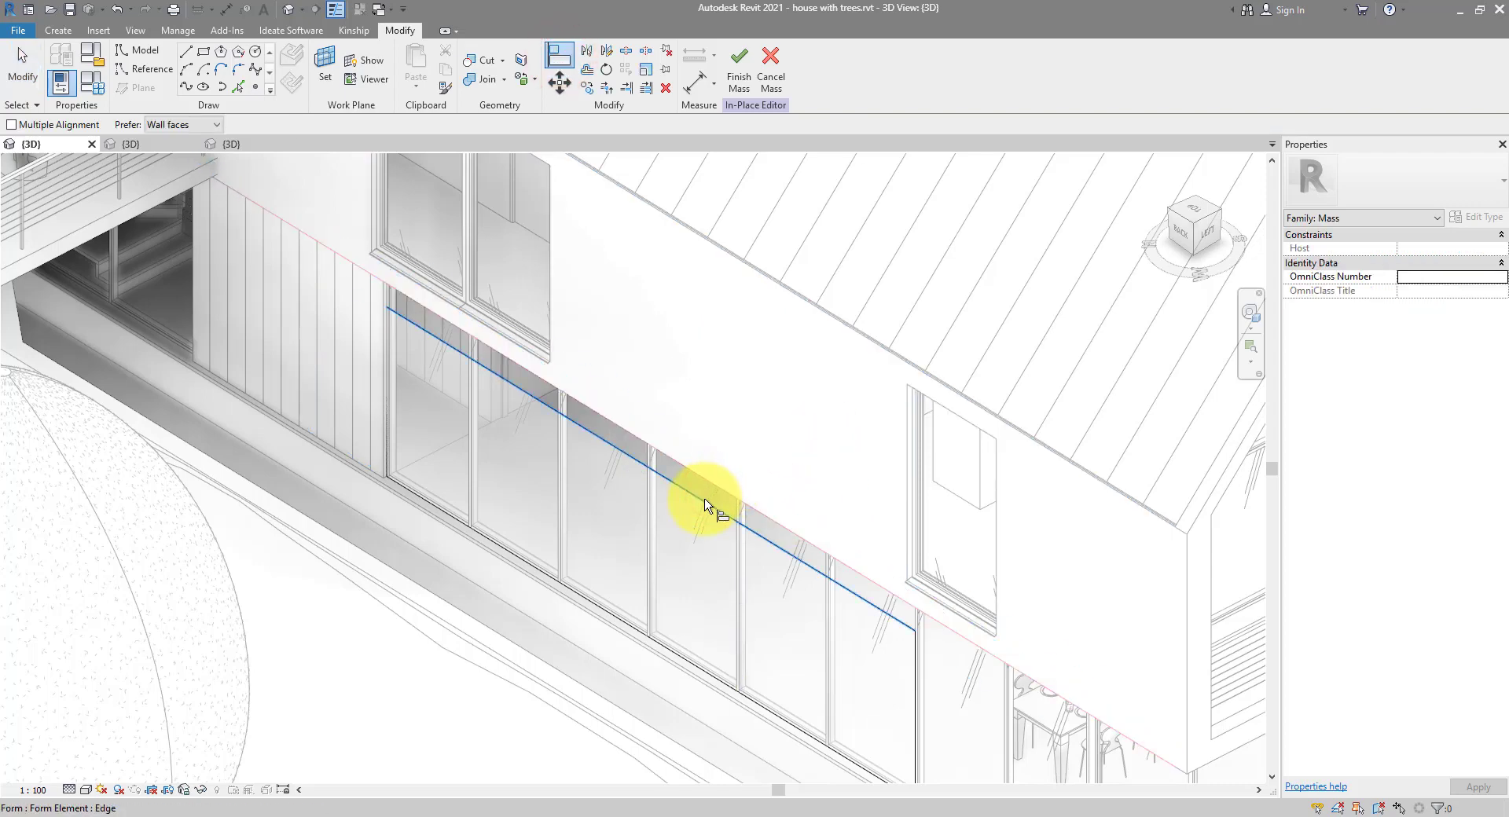
pyautogui.click(705, 501)
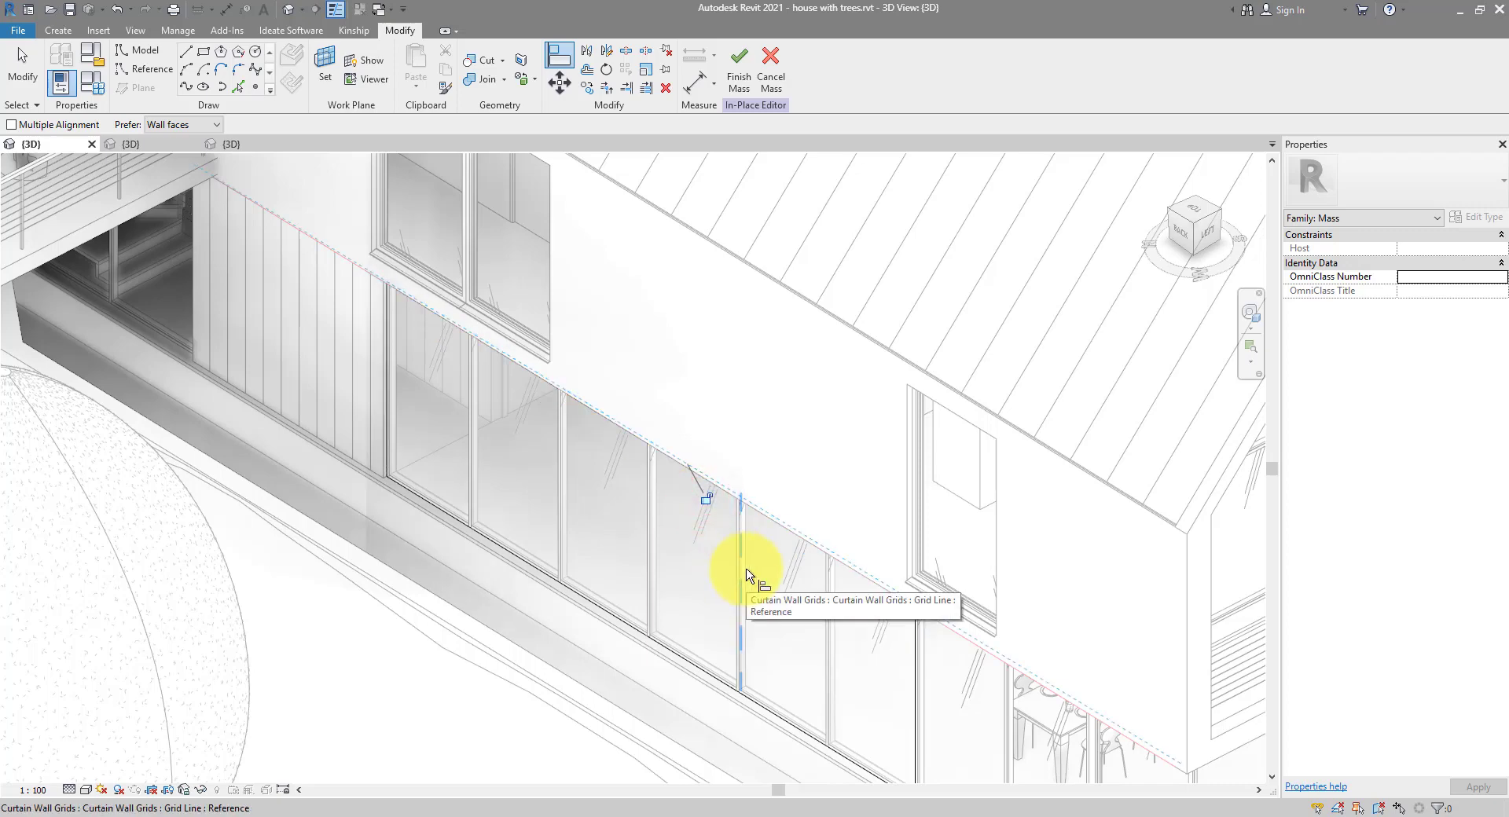
pyautogui.press('Escape')
pyautogui.press('Escape')
# - Set the form's length to 9000 mm from its end edge near the dining area
pyautogui.moveTo(747, 574); pyautogui.dragTo(582, 427, button='middle')
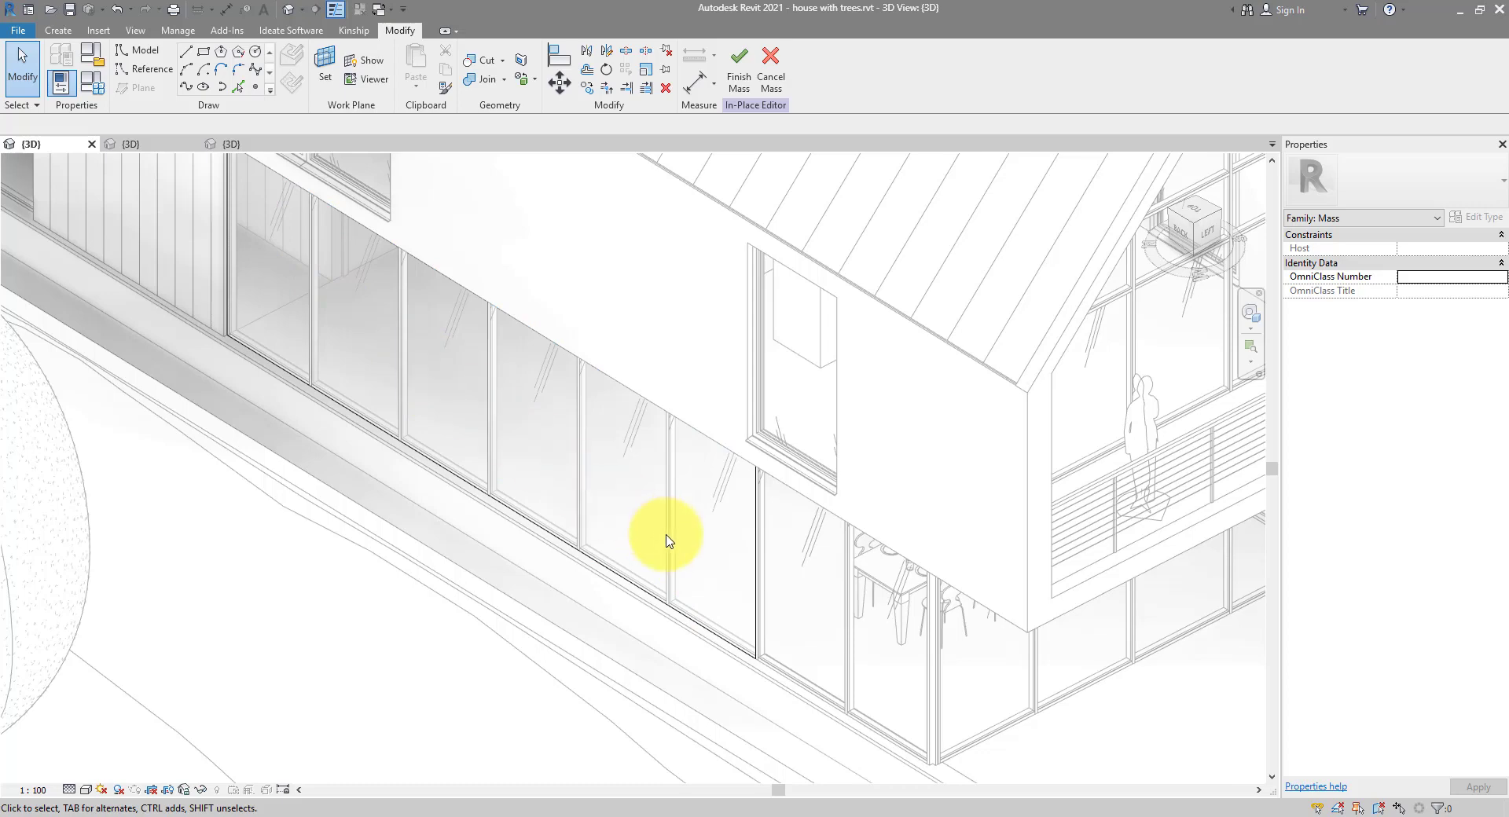
pyautogui.click(753, 542)
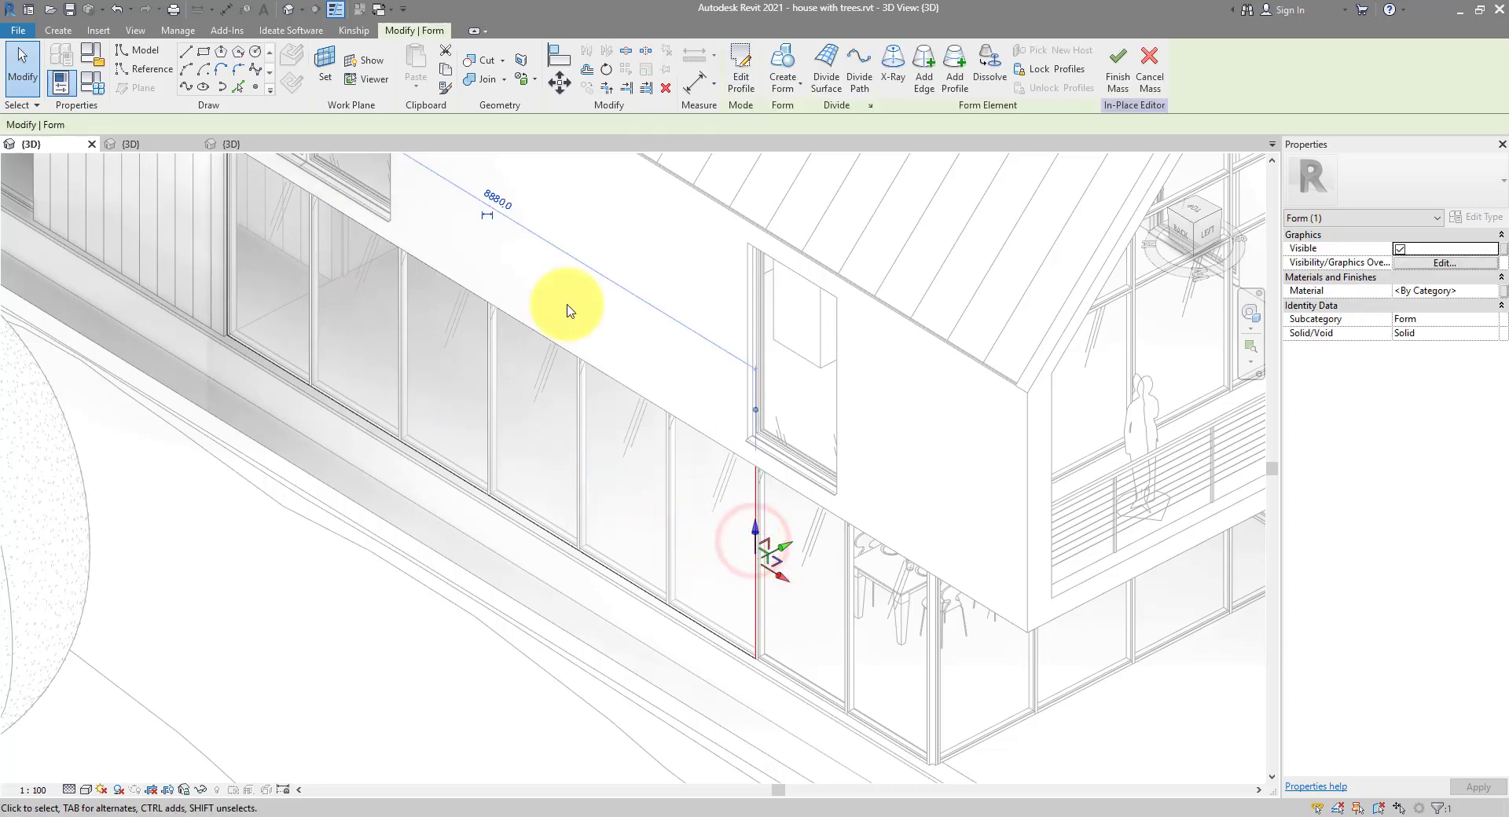
pyautogui.click(498, 203)
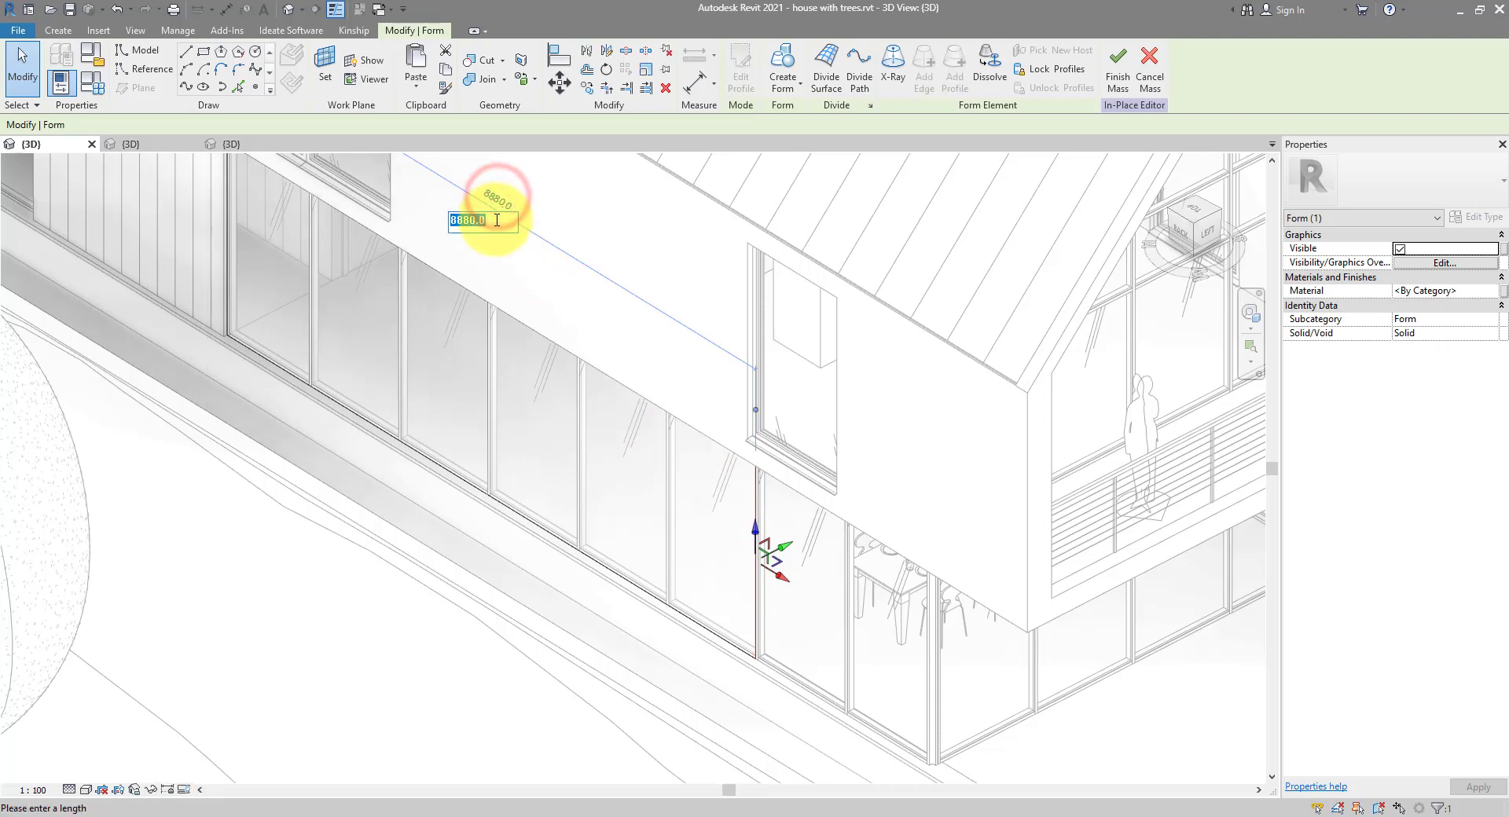
pyautogui.press('Return')
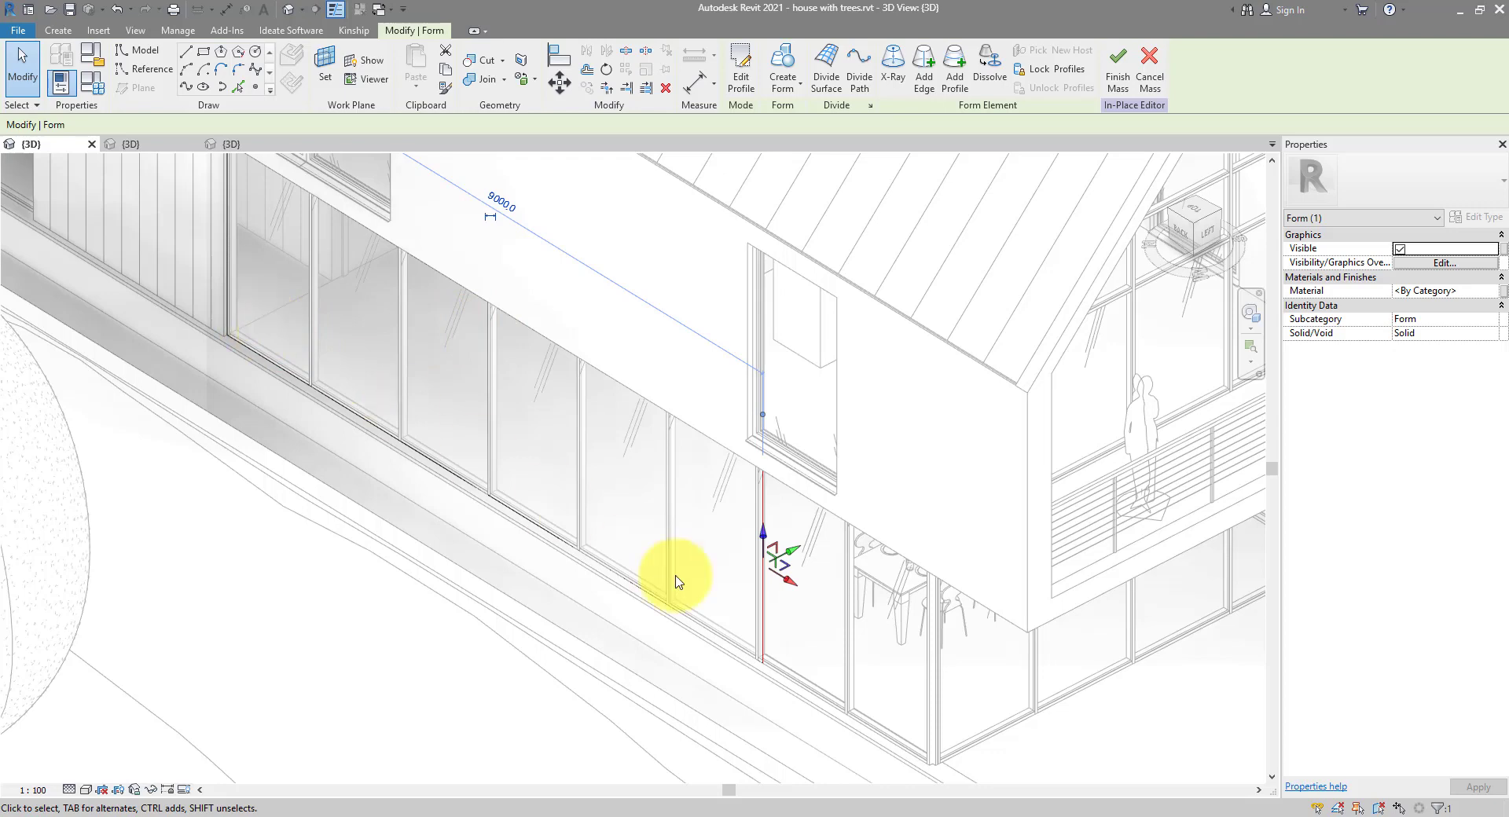
# - Select the whole face of the form and divide it into a UV grid surface
pyautogui.click(749, 663)
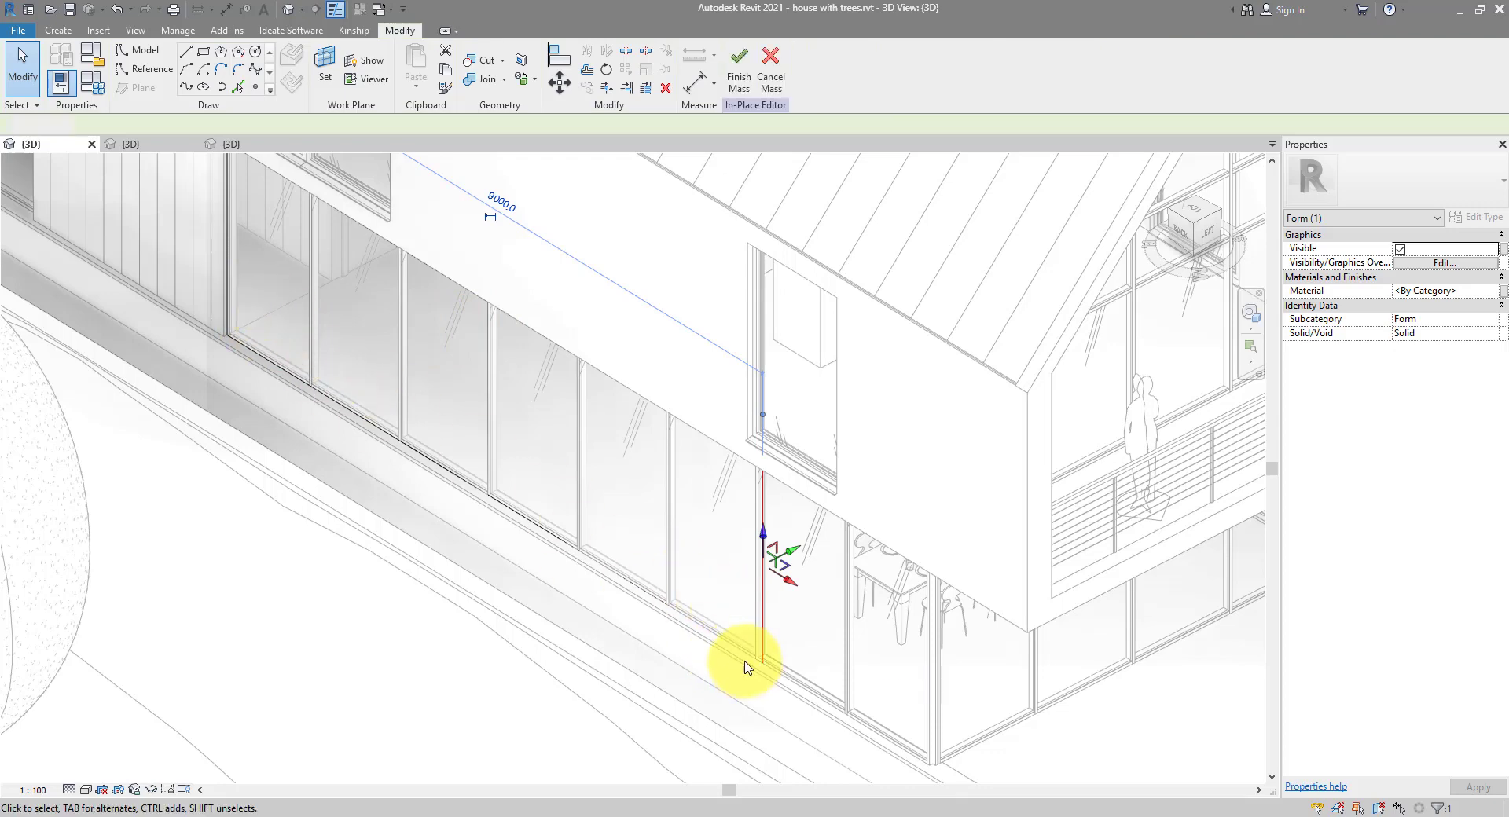
pyautogui.press('Tab')
pyautogui.click(759, 591)
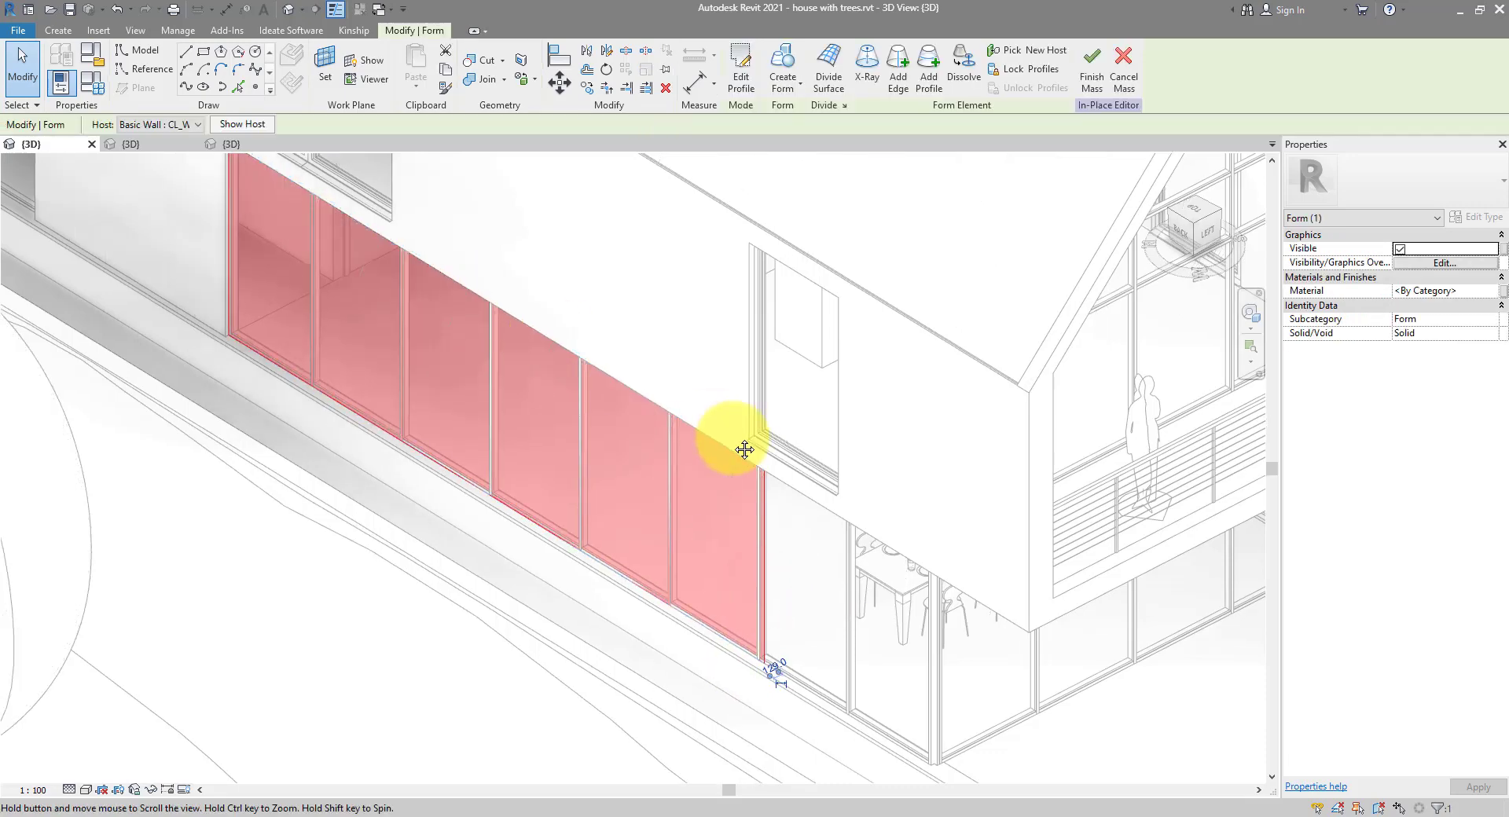
pyautogui.moveTo(744, 450); pyautogui.dragTo(745, 449, button='middle')
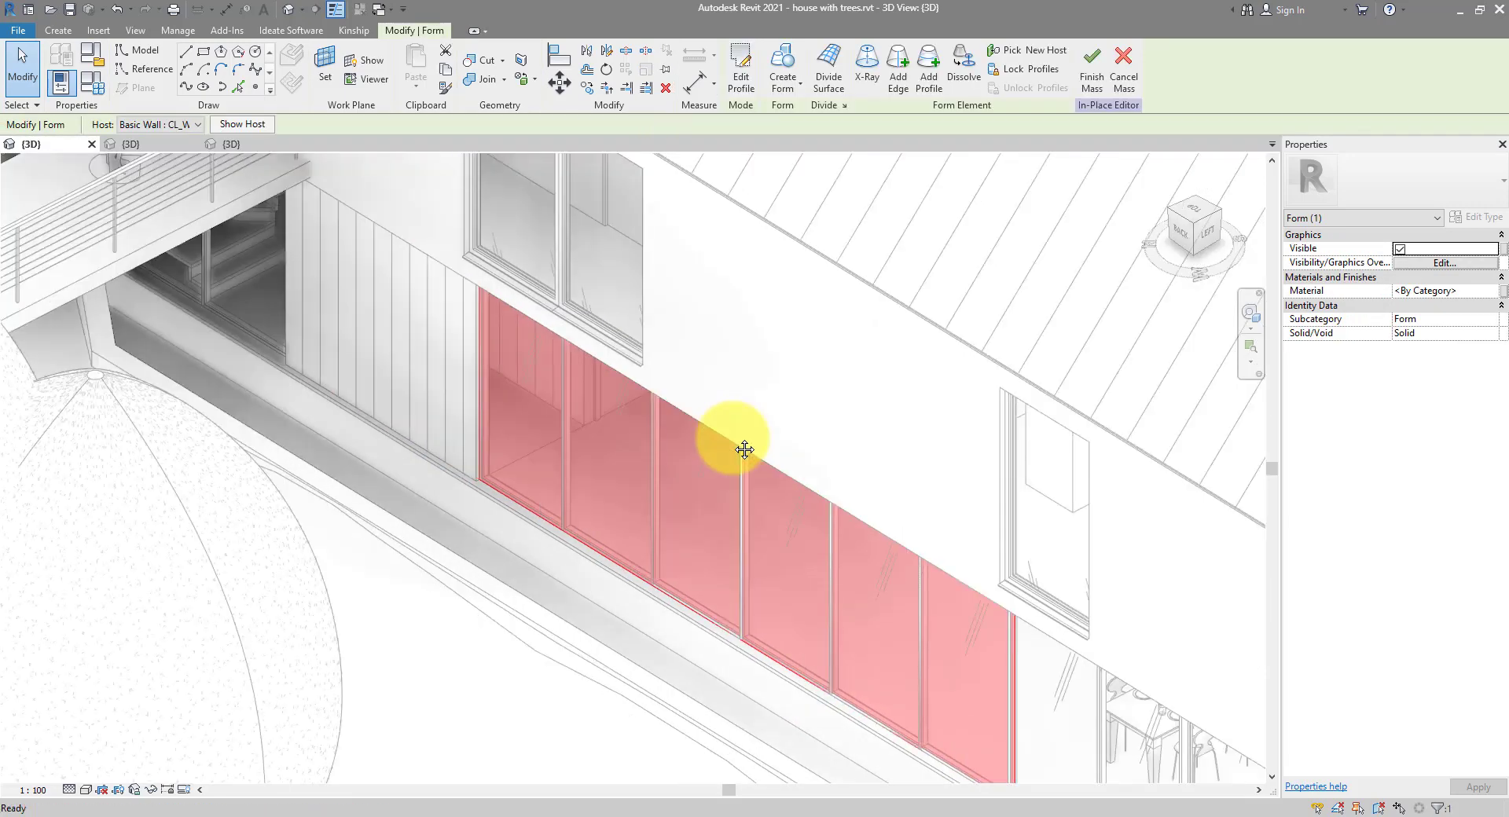
pyautogui.click(825, 85)
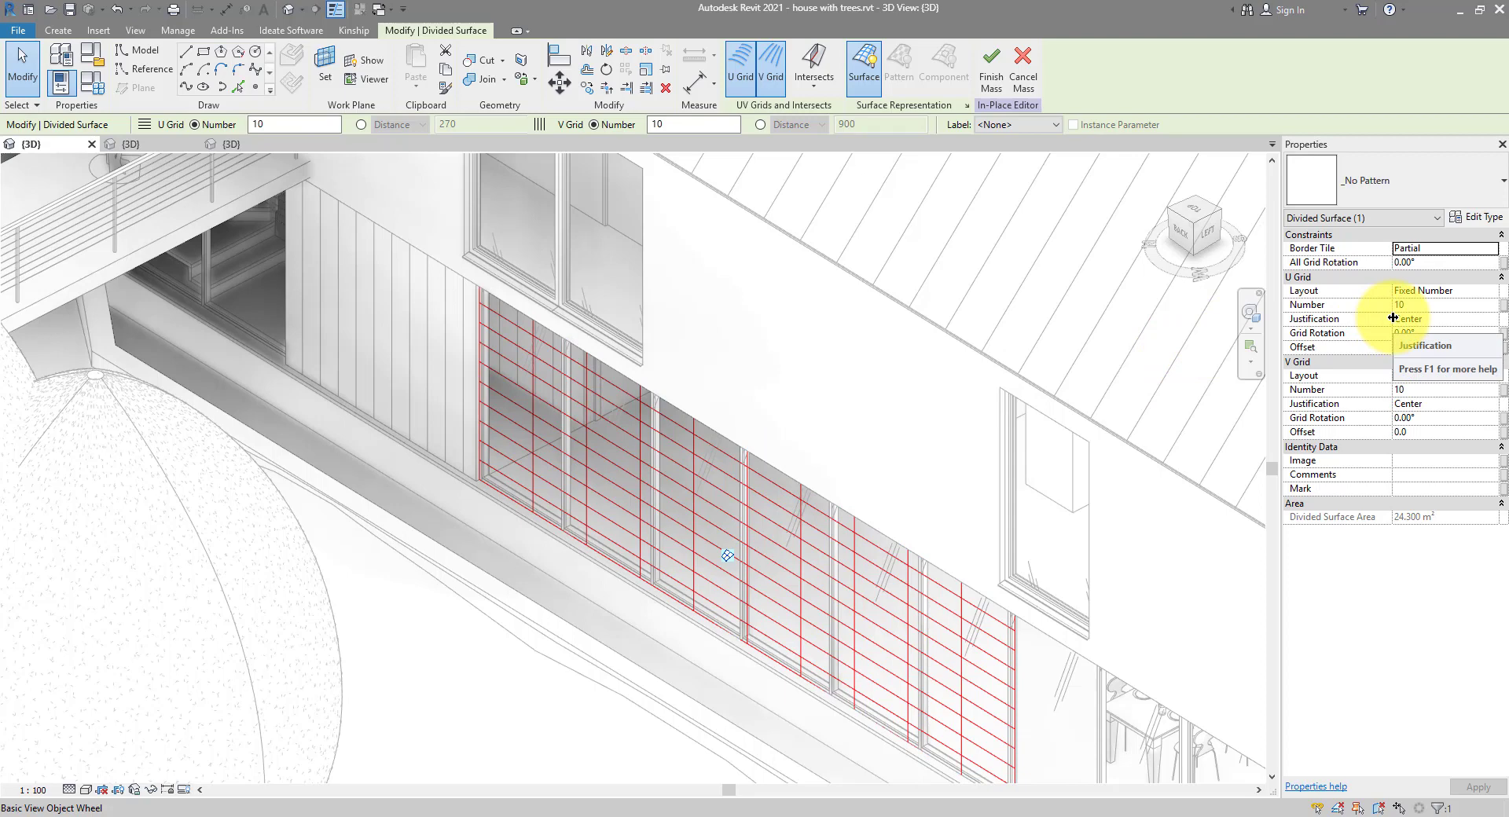
# - Set the divided surface's U grid layout to Fixed Distance with a distance of 300
pyautogui.click(1454, 291)
pyautogui.click(1491, 290)
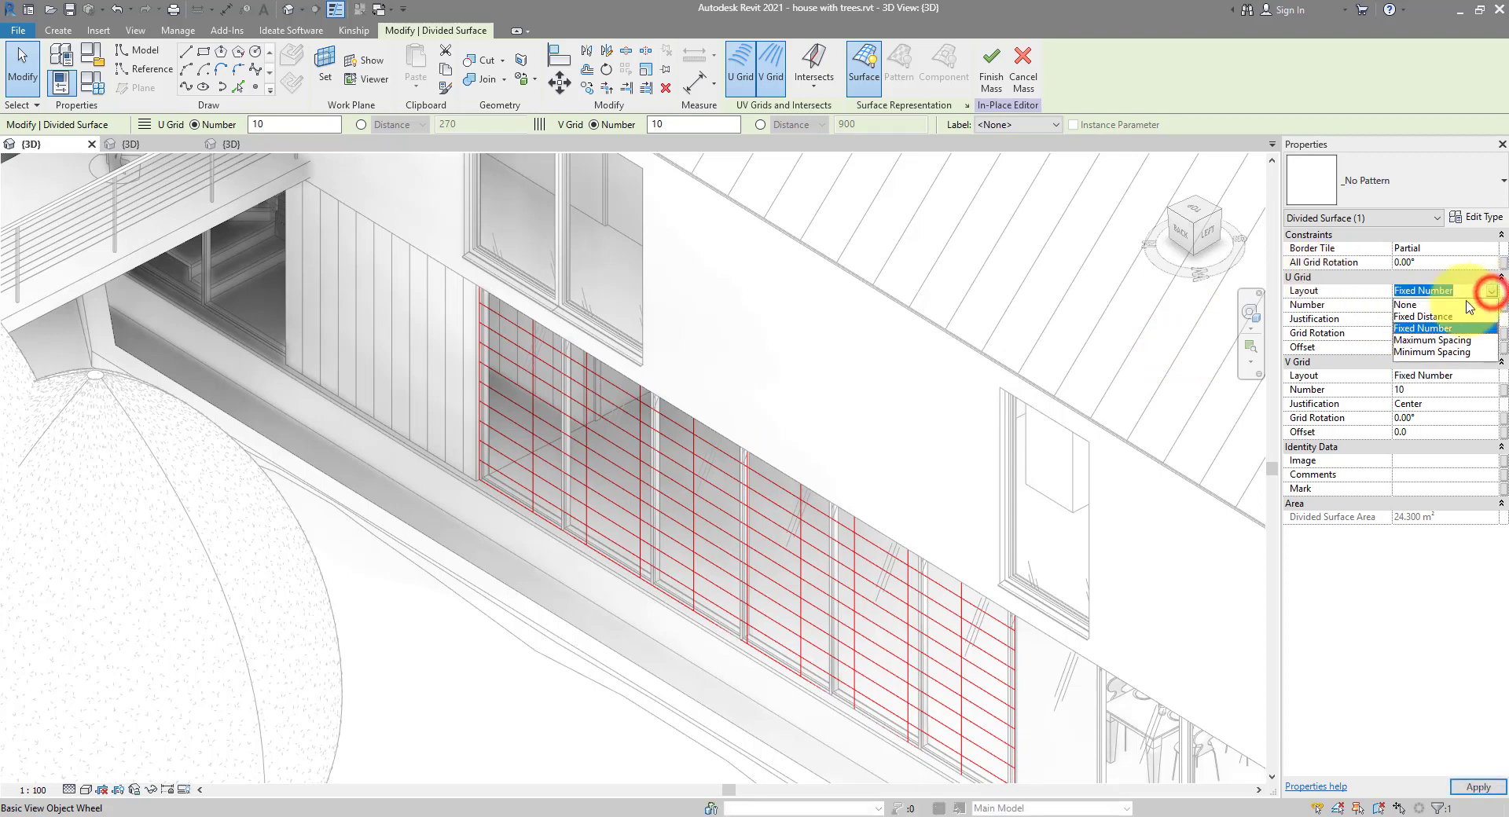
pyautogui.click(1423, 316)
pyautogui.click(1429, 307)
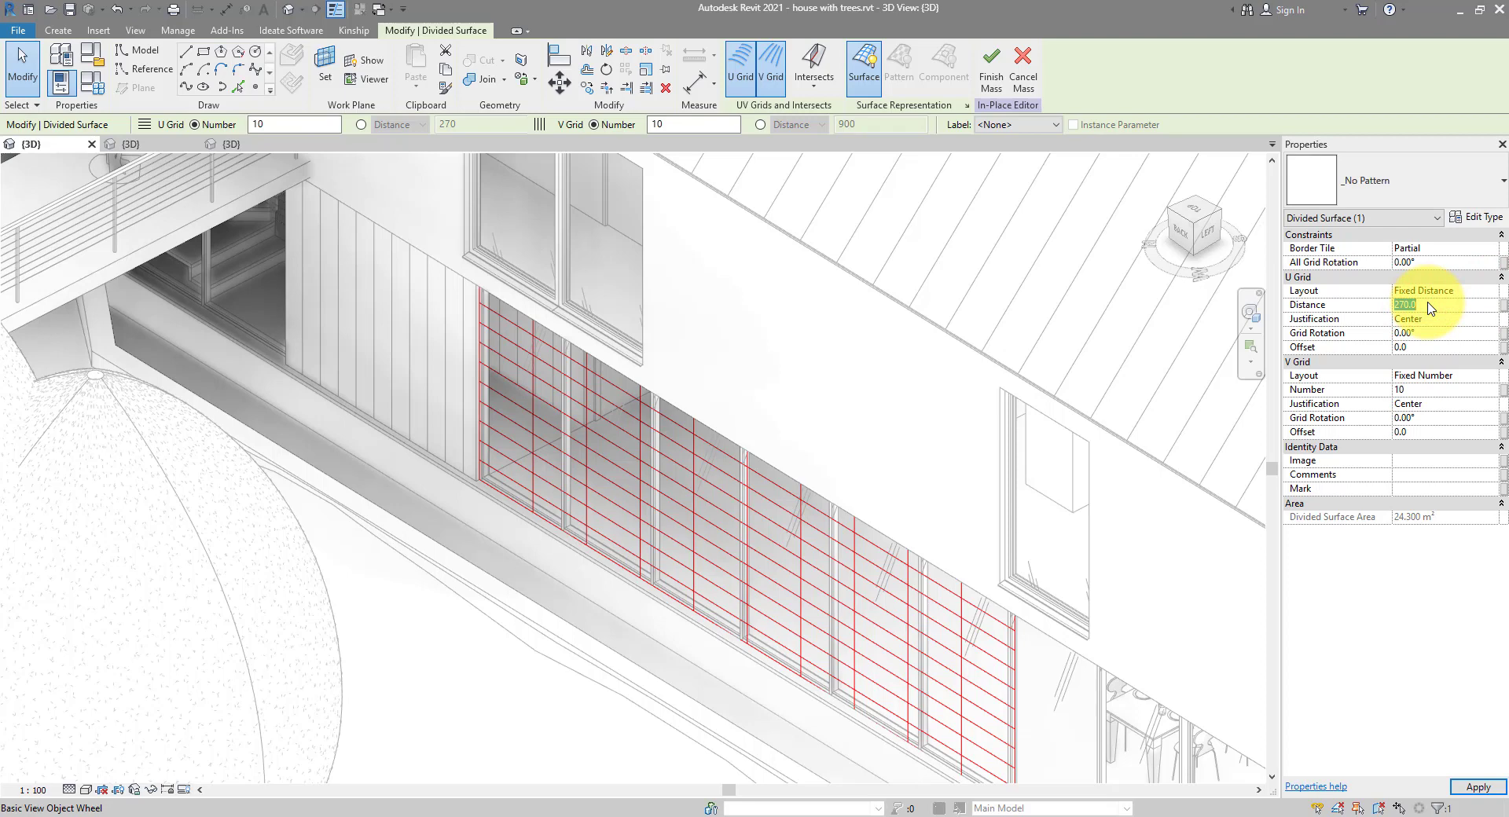
pyautogui.click(1438, 354)
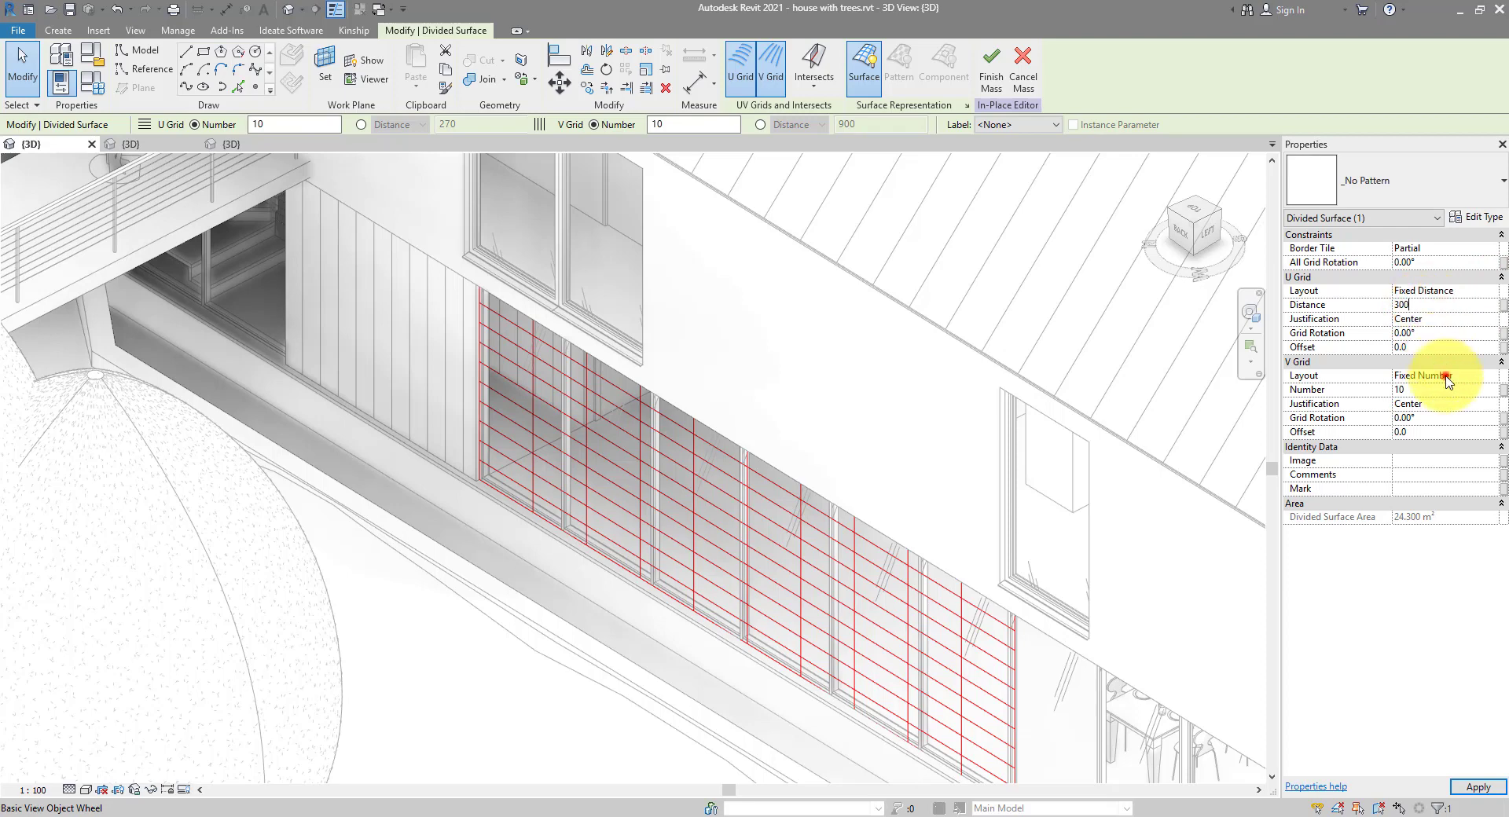
# - Set the divided surface's V grid layout to Fixed Distance with a distance of 300
pyautogui.click(1446, 379)
pyautogui.click(1493, 376)
pyautogui.click(1434, 406)
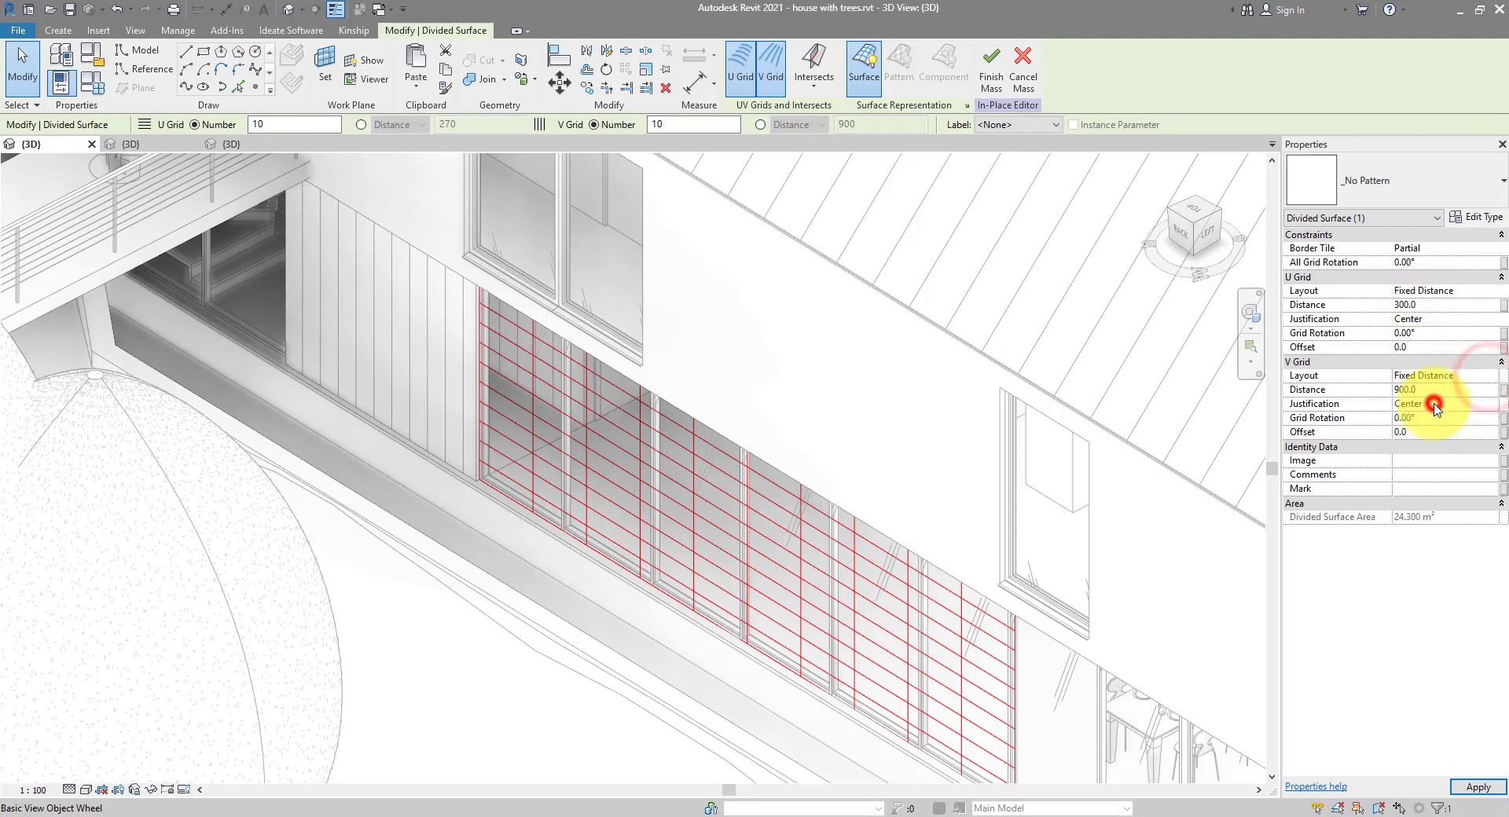
pyautogui.click(1435, 392)
pyautogui.write('3')
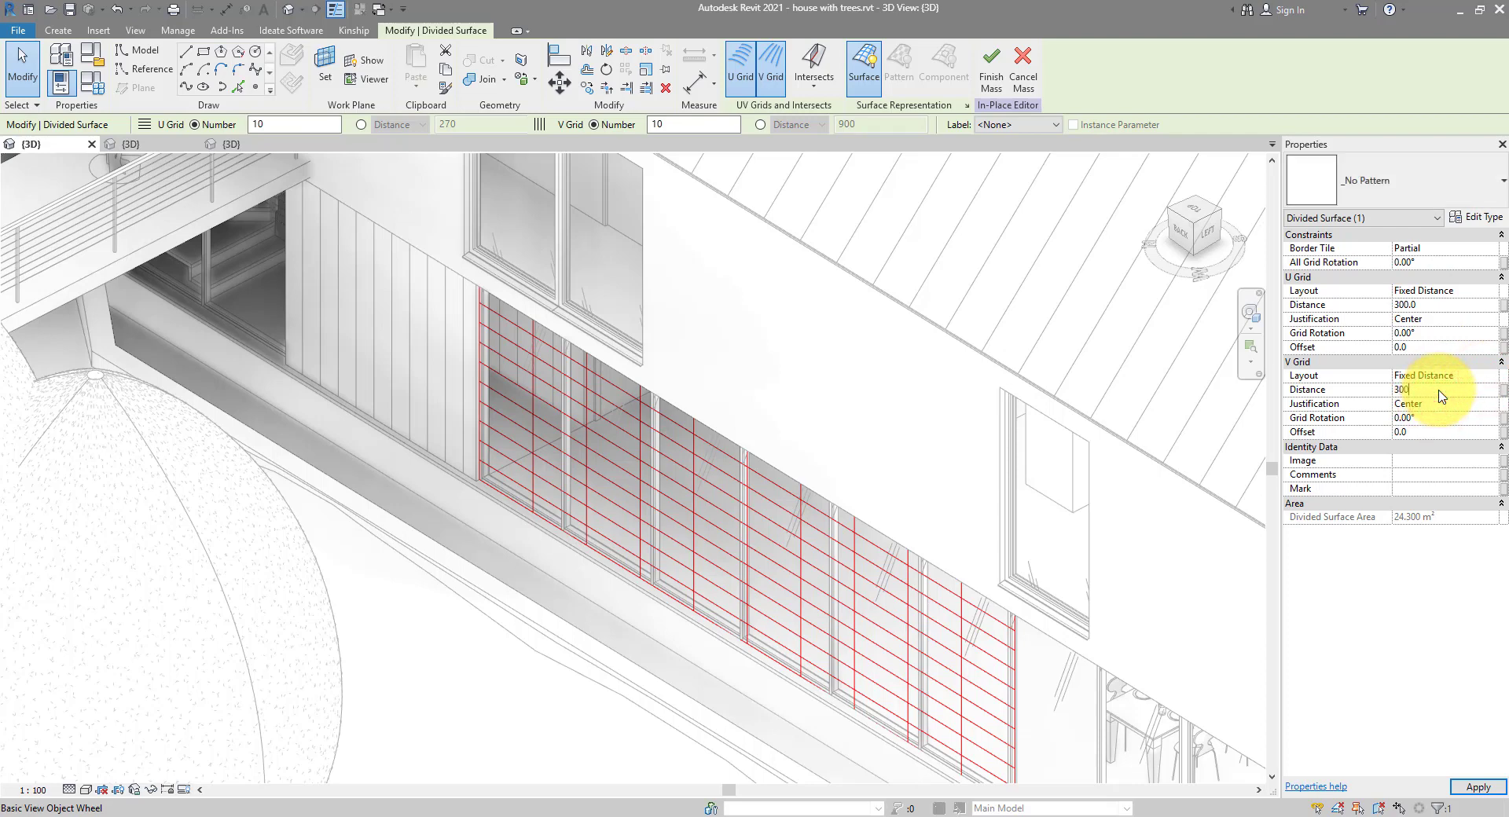
pyautogui.write('00')
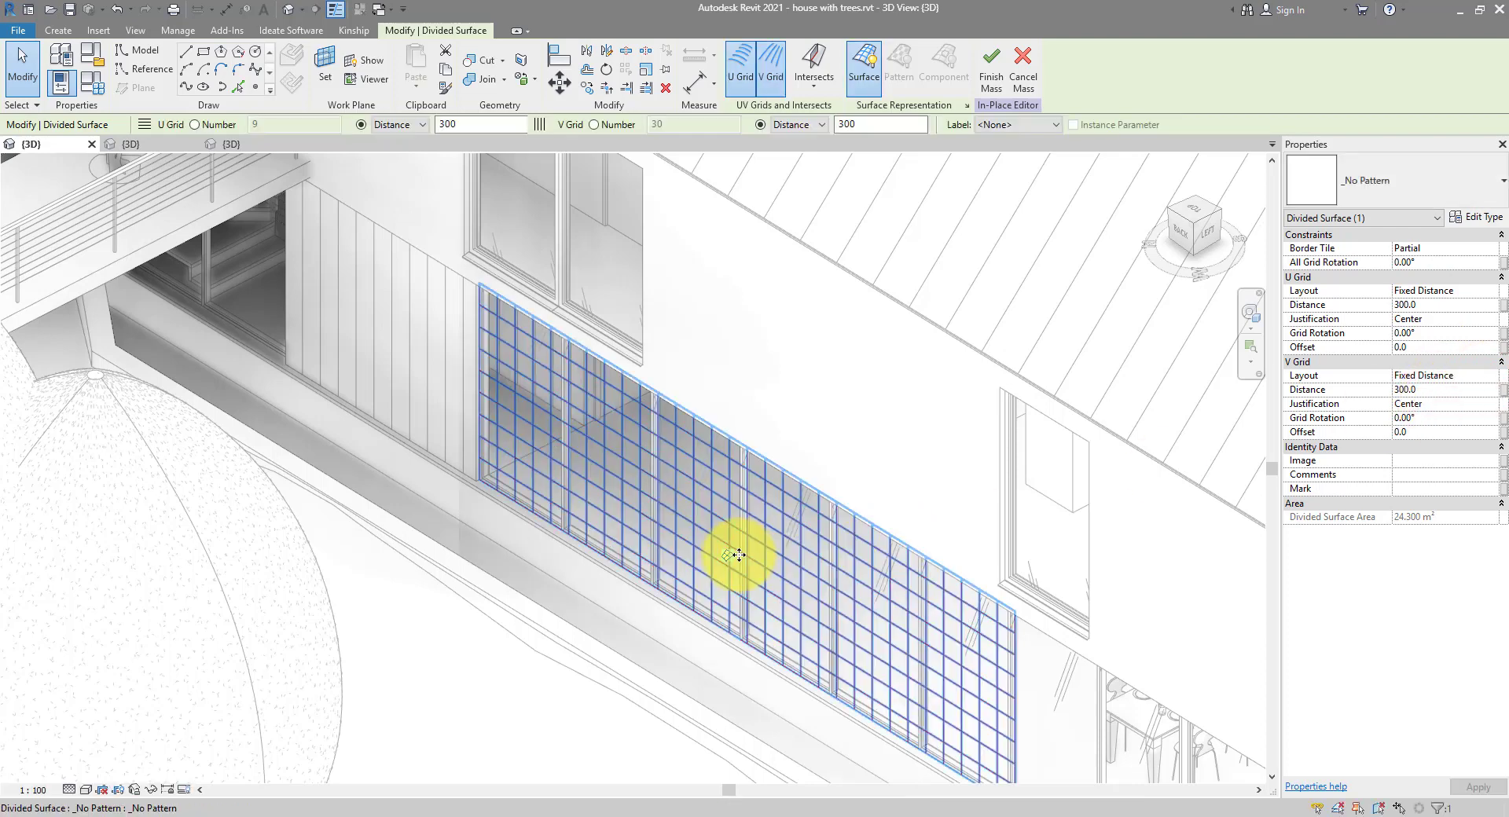
# - Justify both the U and V grids to Beginning by moving the grid origin to the surface's lower corner beside the vertical cladding
pyautogui.click(729, 556)
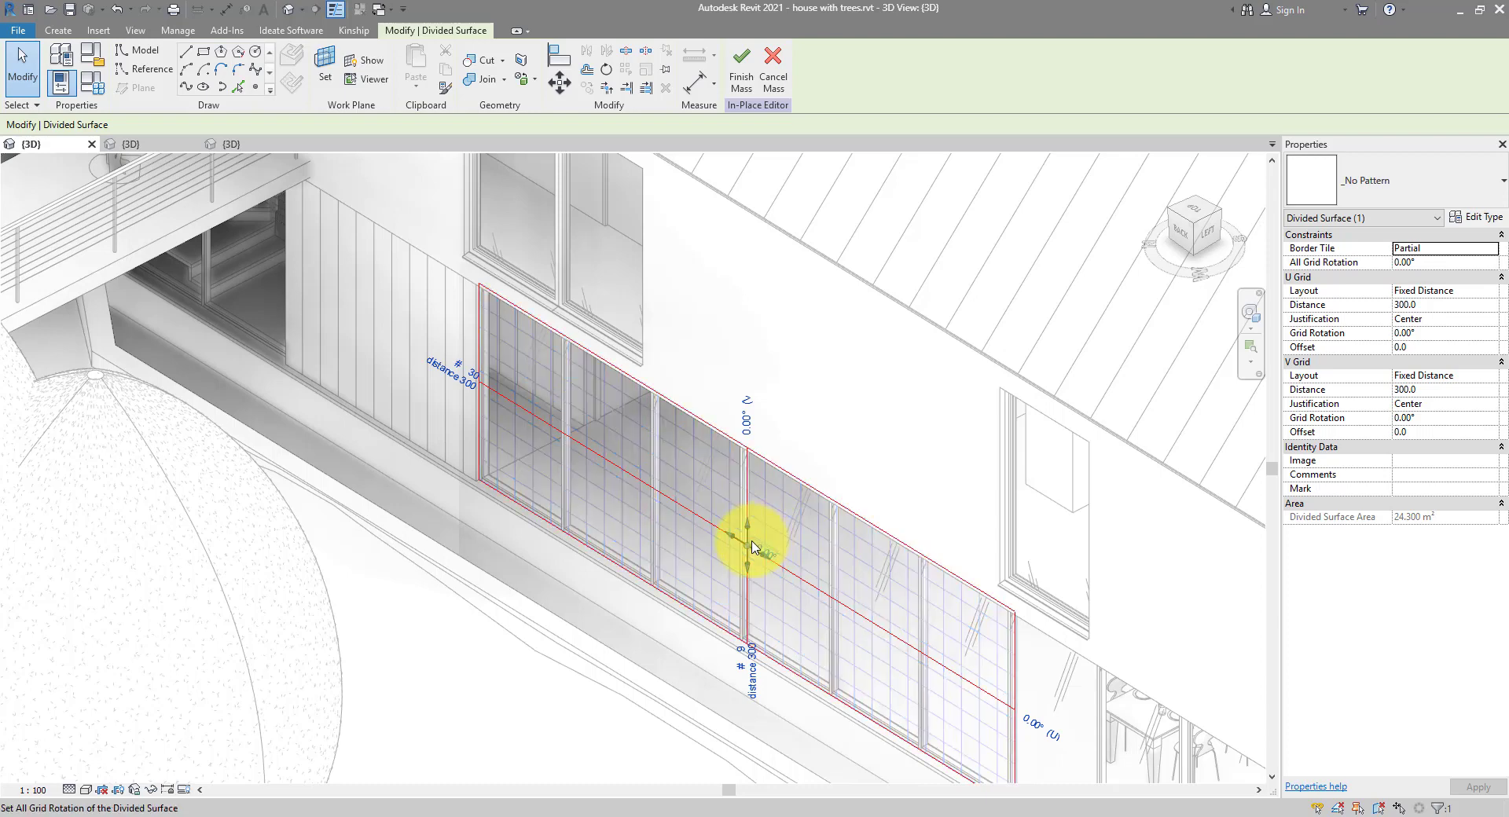
pyautogui.click(747, 543)
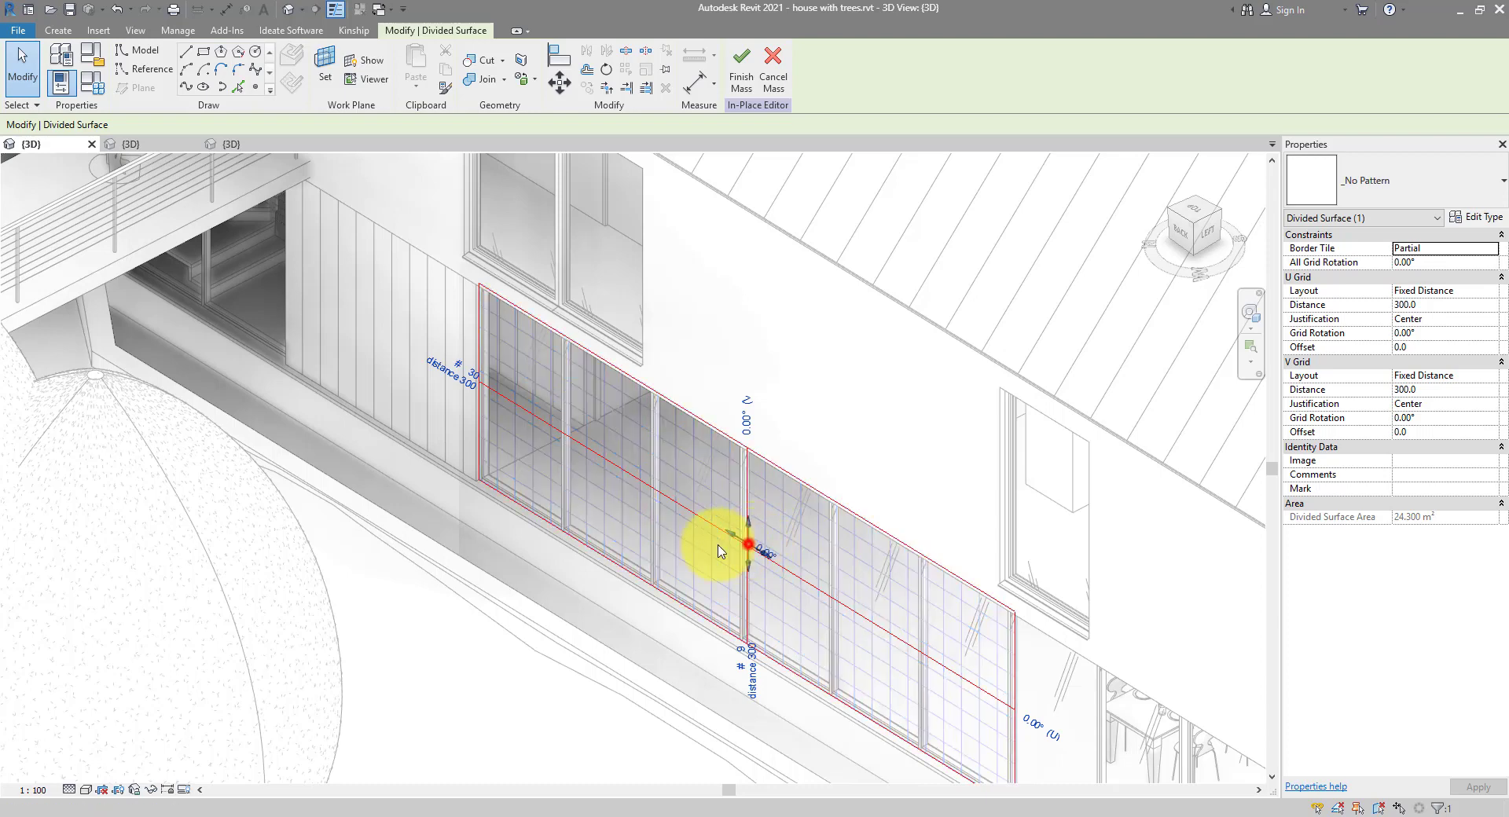
pyautogui.click(487, 479)
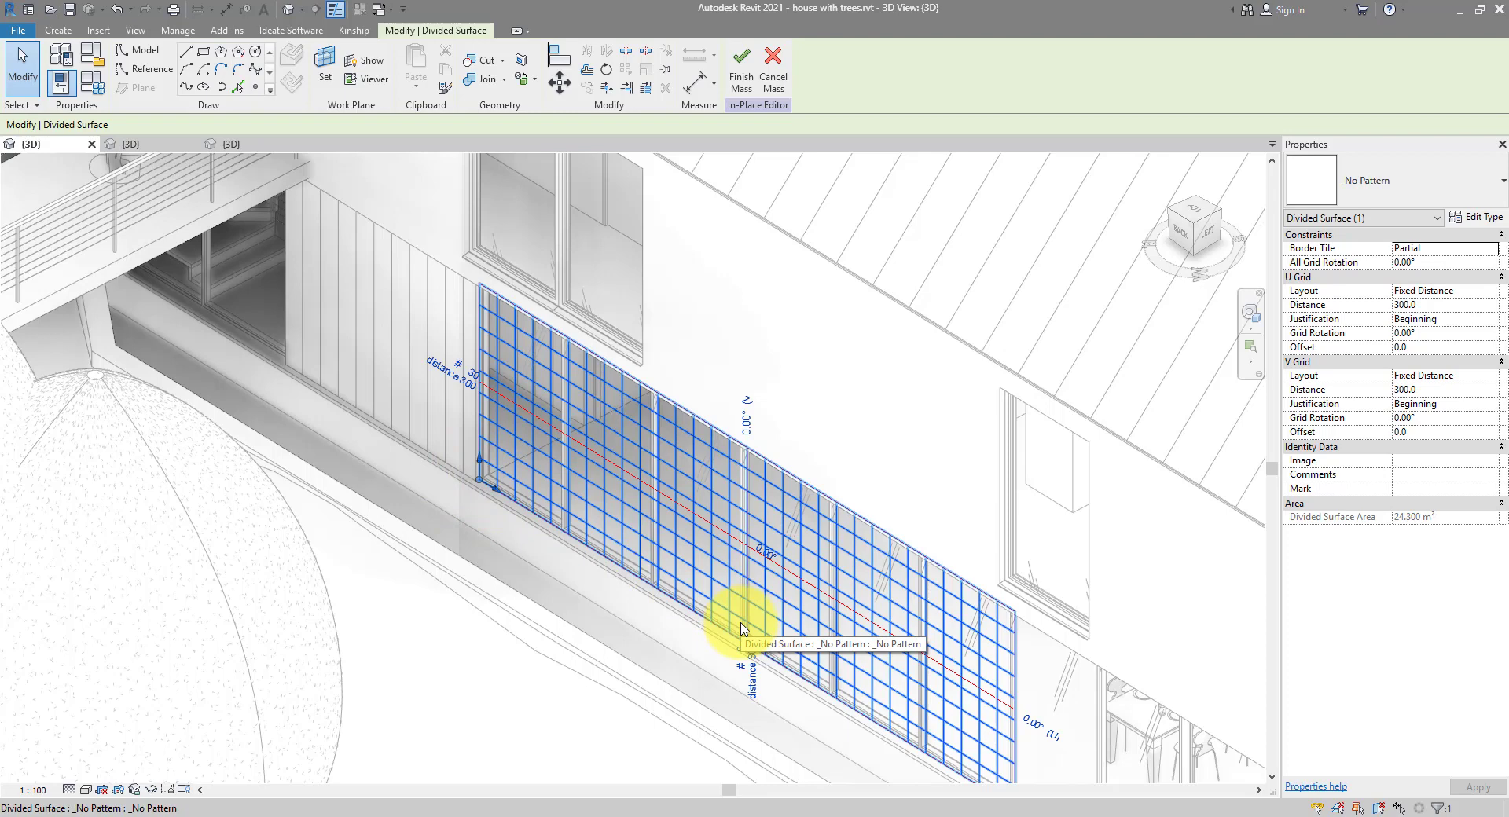
pyautogui.click(767, 481)
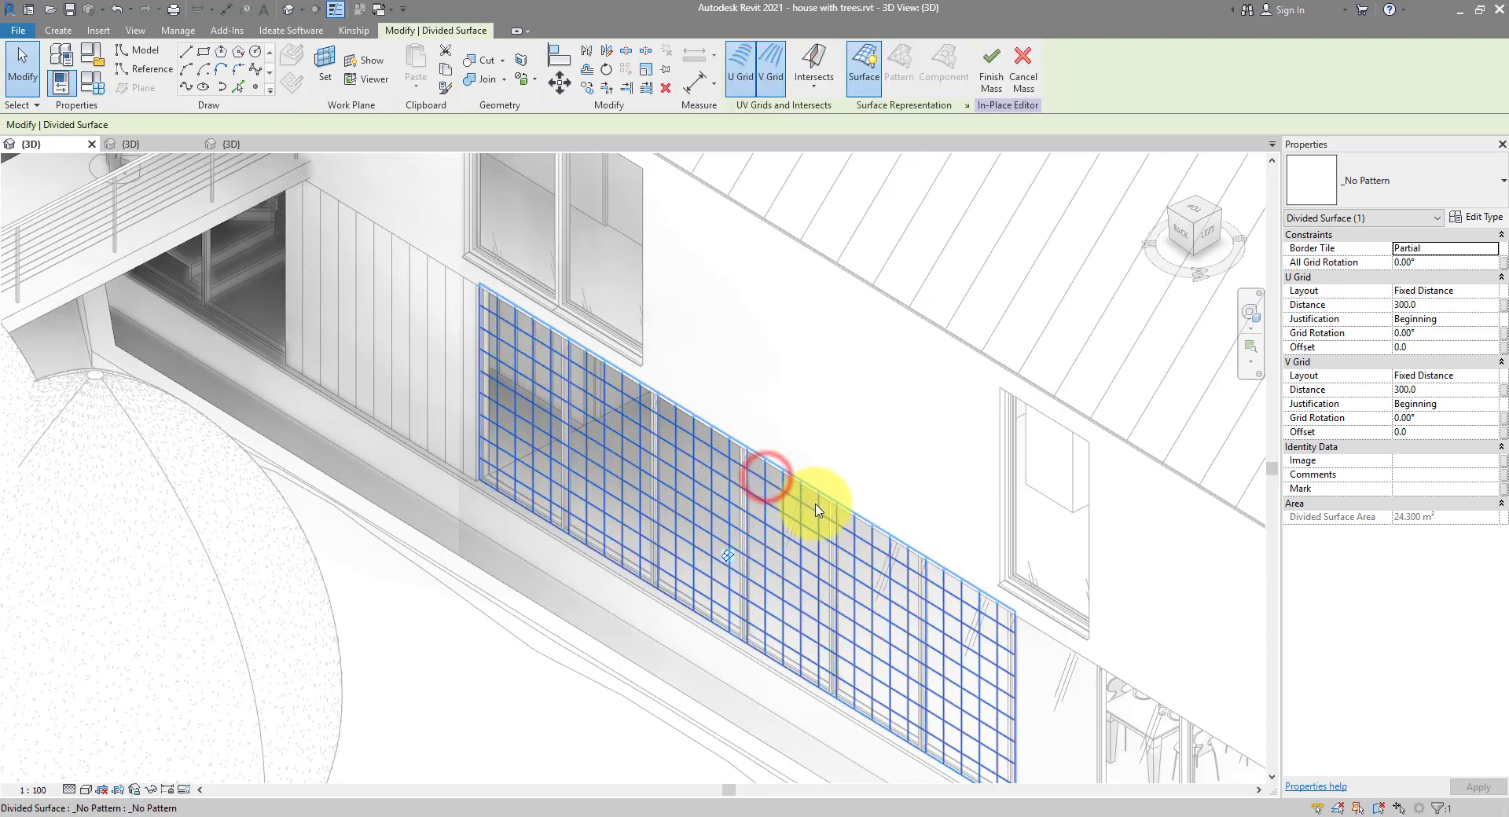
# - Save the star-shaped curtain panel family as Panel 3 and load it into house with trees.rvt
pyautogui.click(1356, 185)
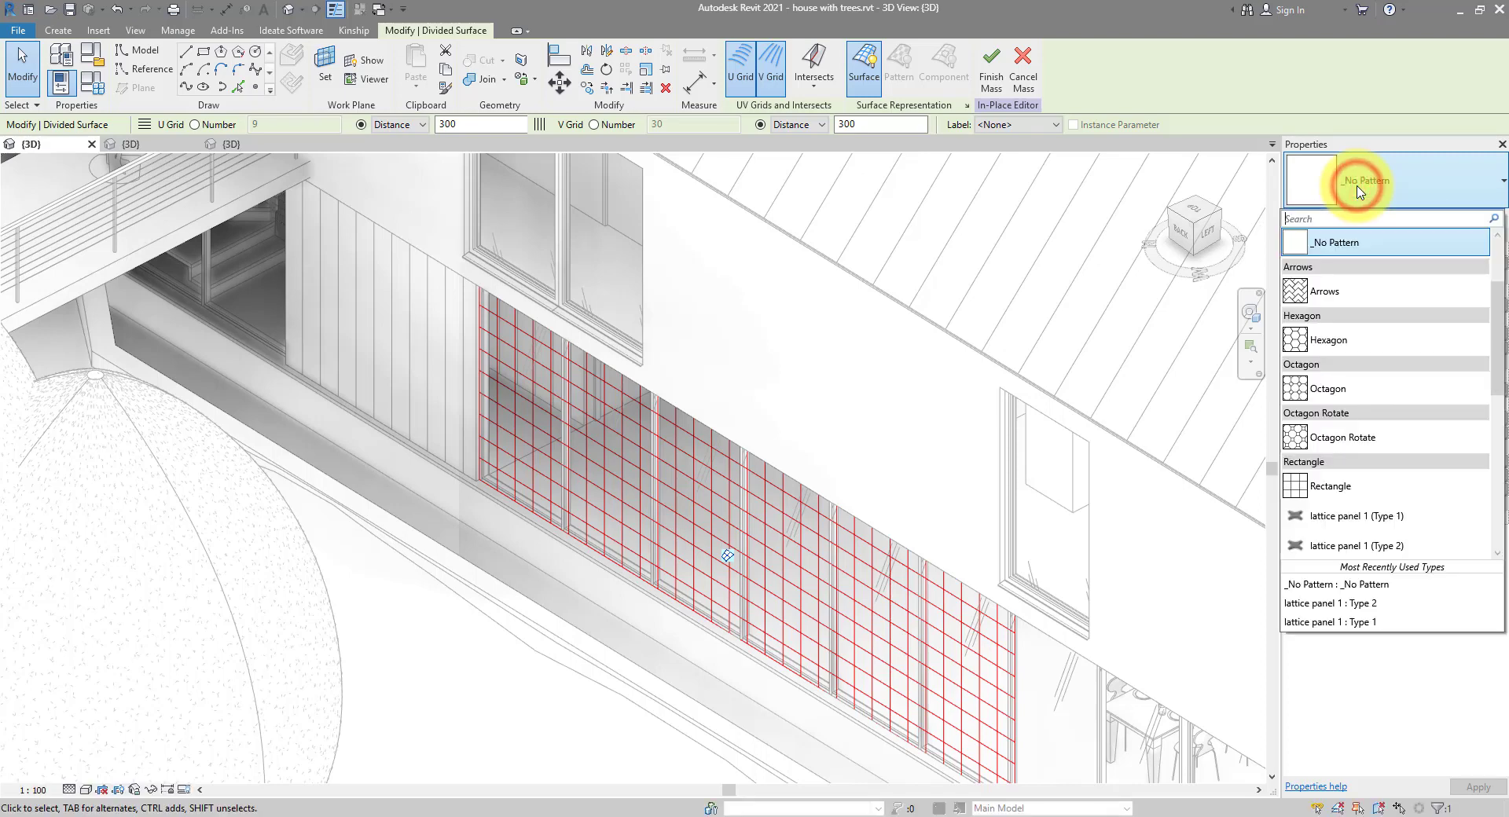
pyautogui.scroll(-1, 1353, 468)
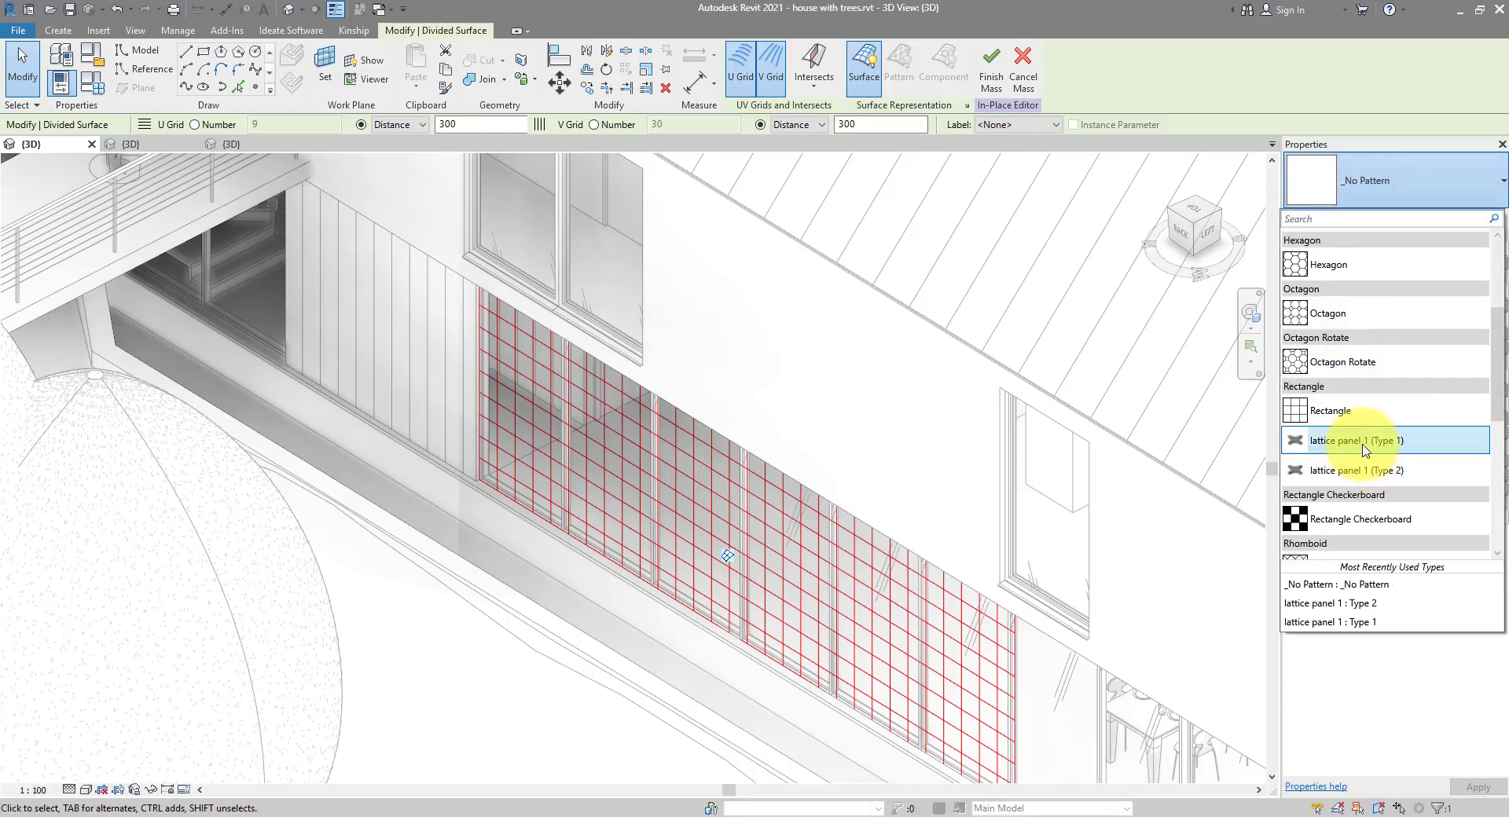
pyautogui.click(231, 146)
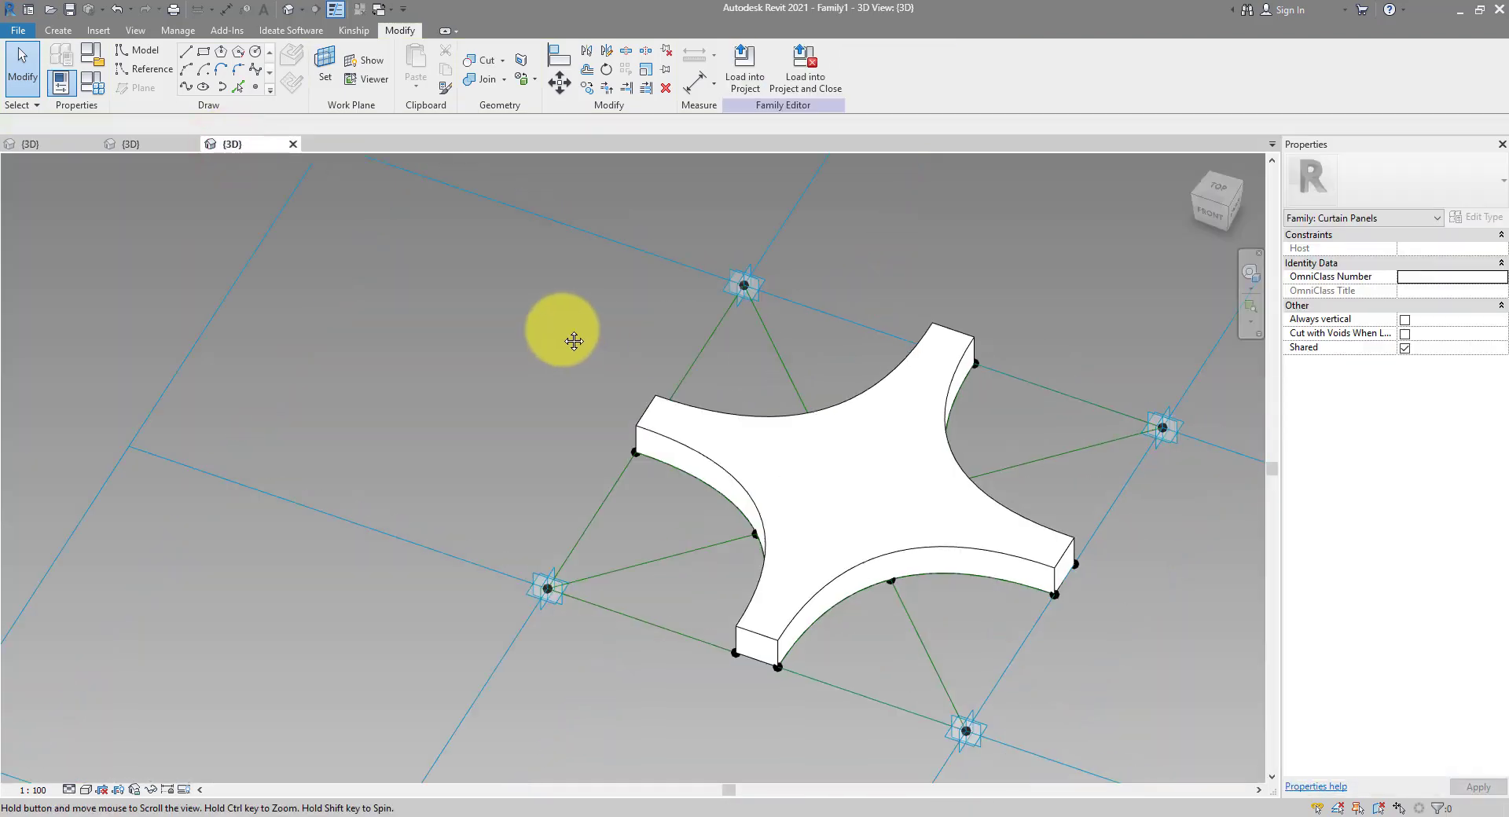
pyautogui.click(69, 10)
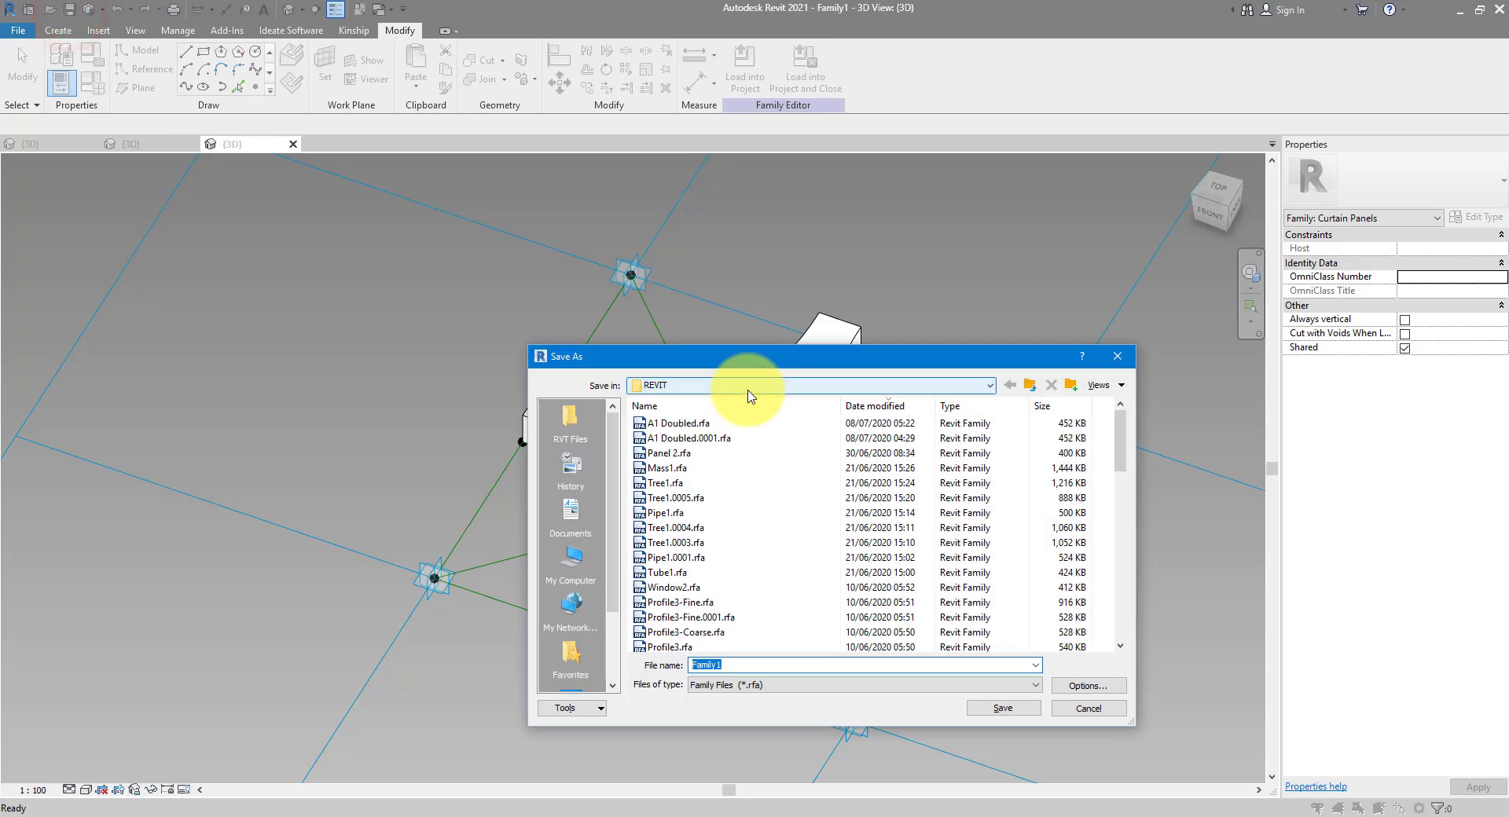
pyautogui.write('Panel ')
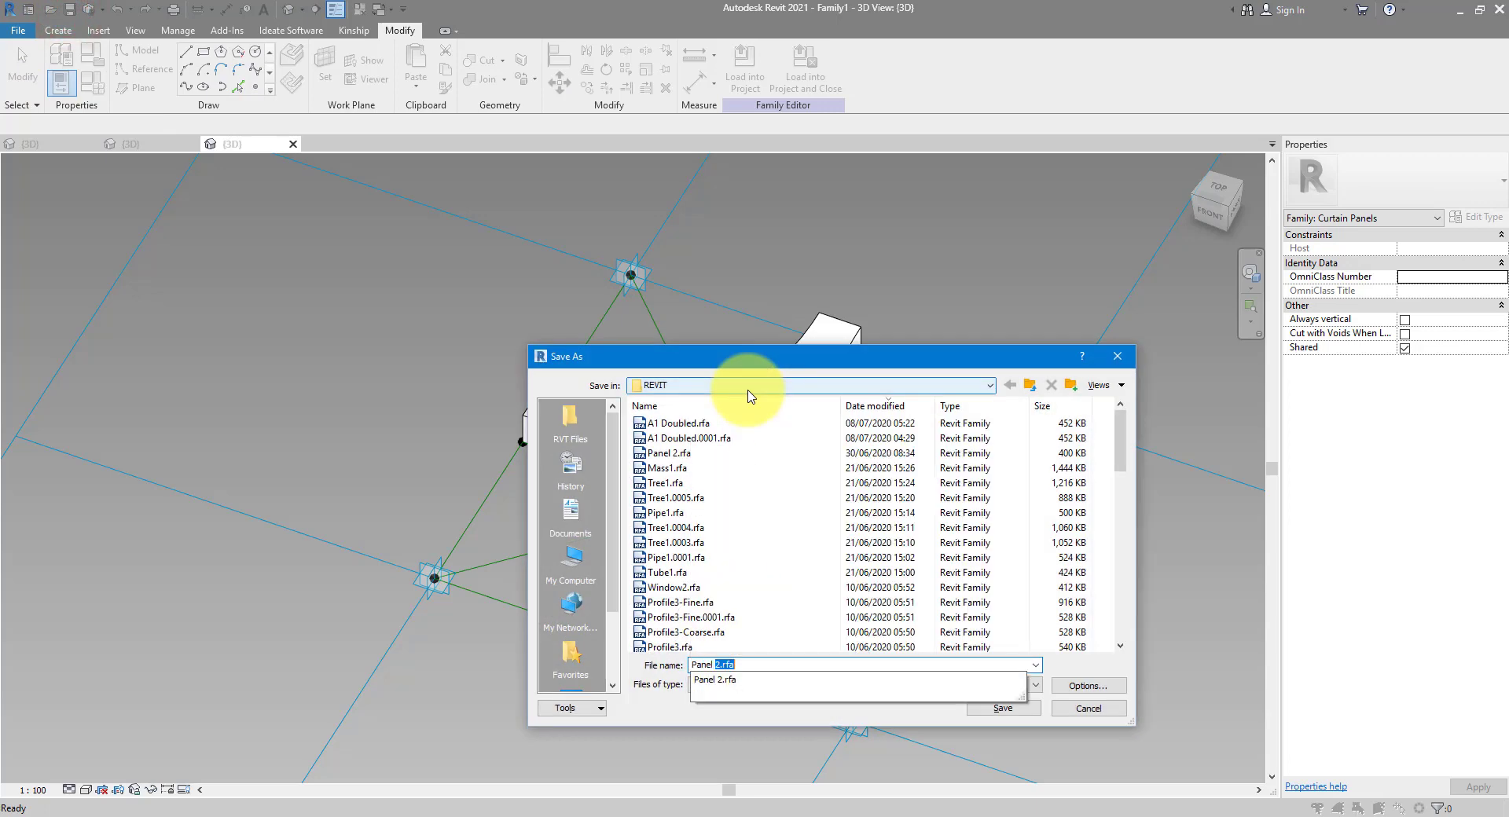
pyautogui.write('3')
pyautogui.press('Return')
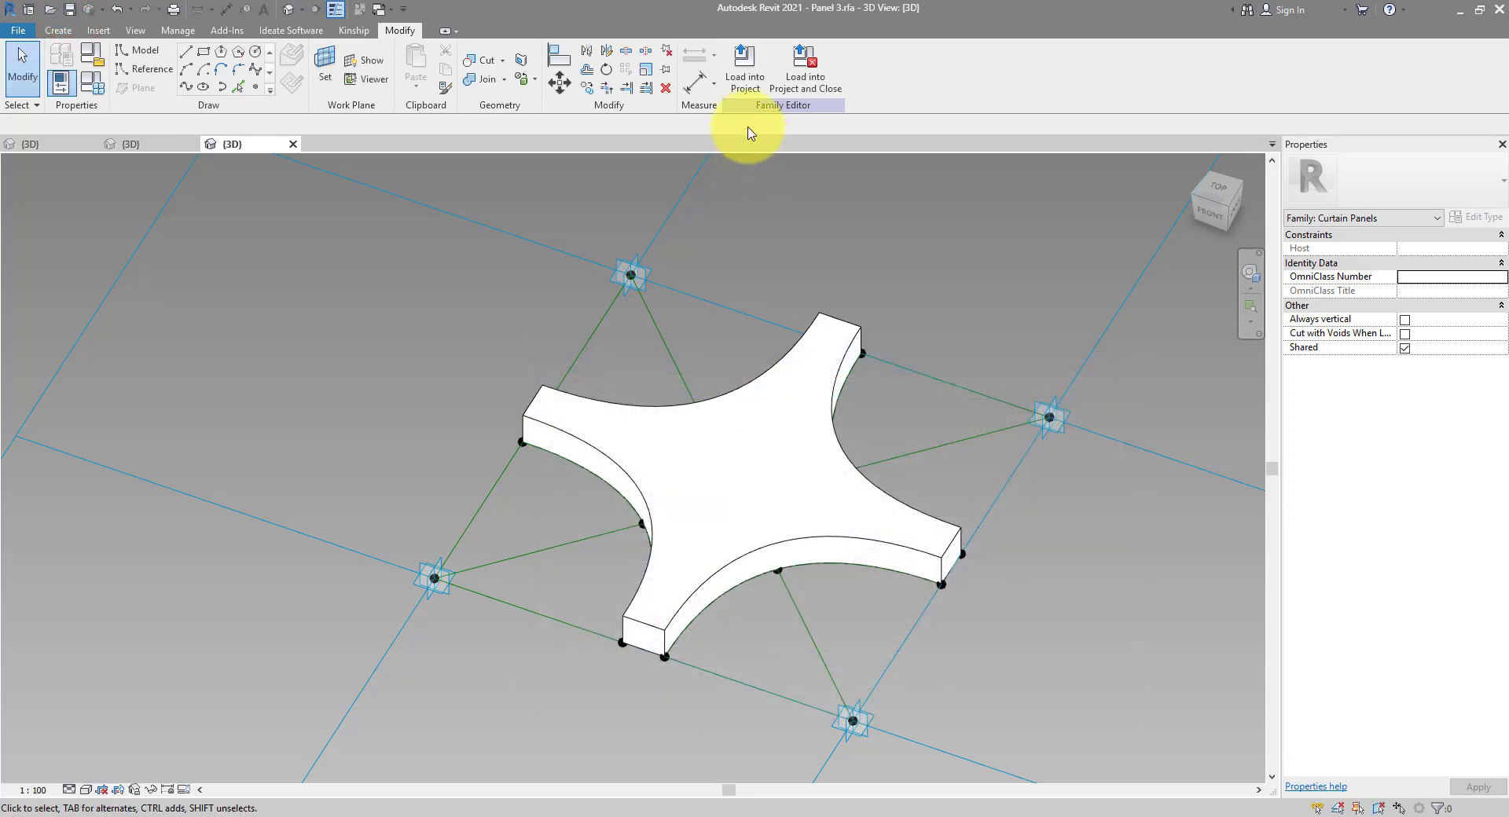
pyautogui.click(741, 84)
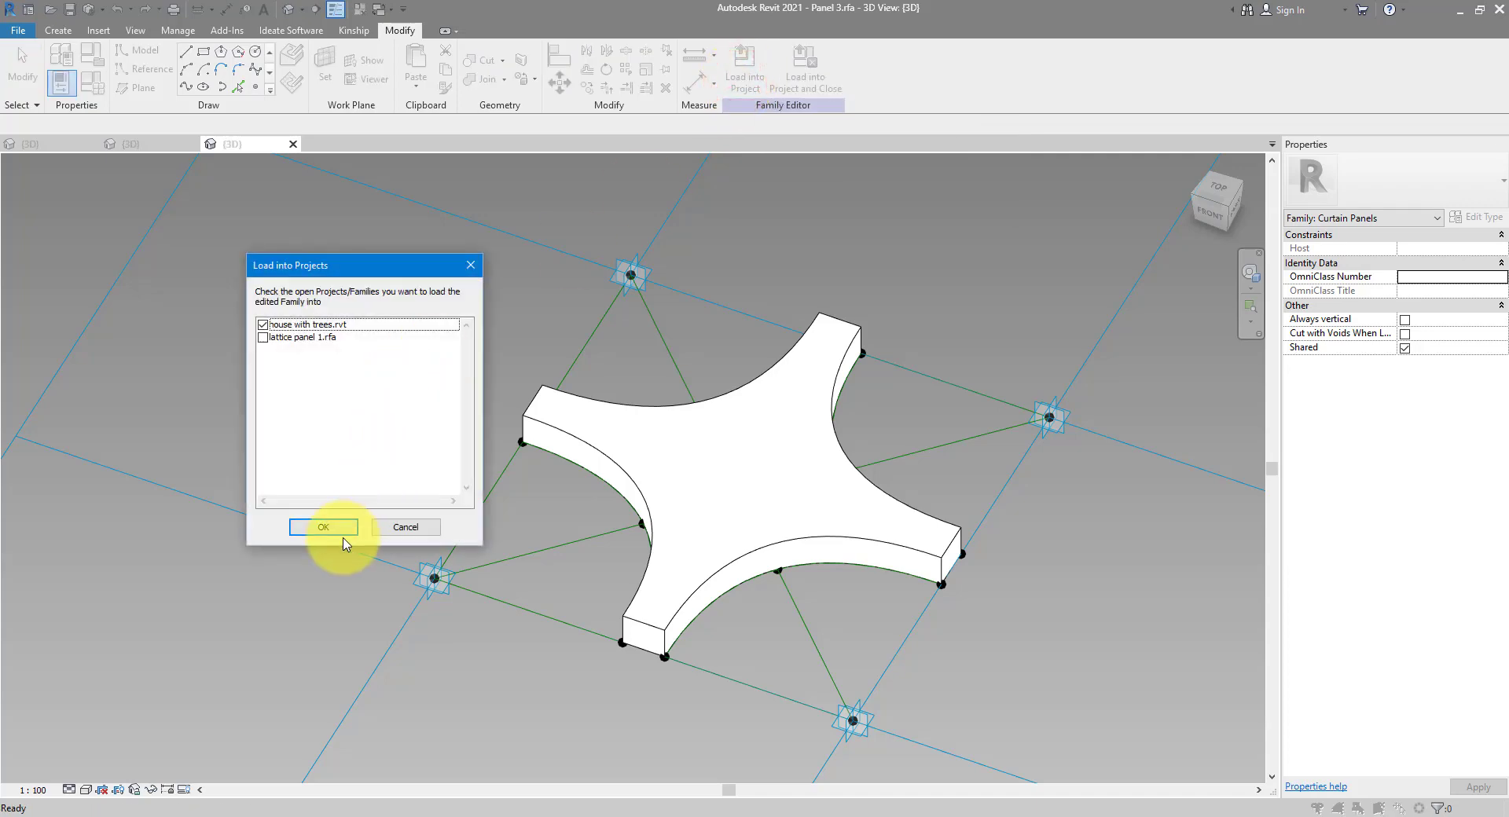
pyautogui.click(308, 523)
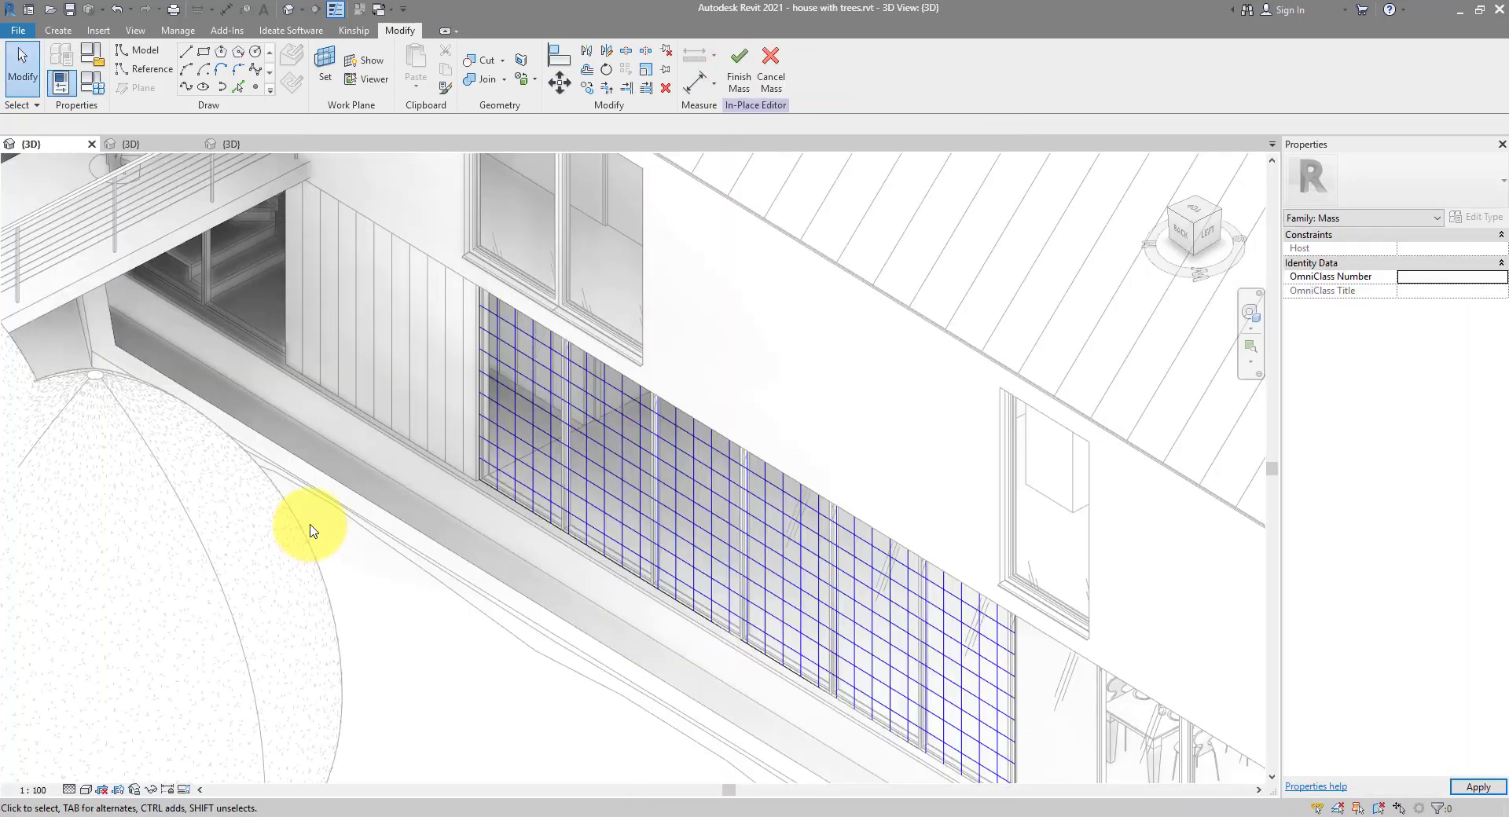
# - Apply the Panel 3 rectangle pattern to the divided surface in front of the glazing
pyautogui.click(716, 474)
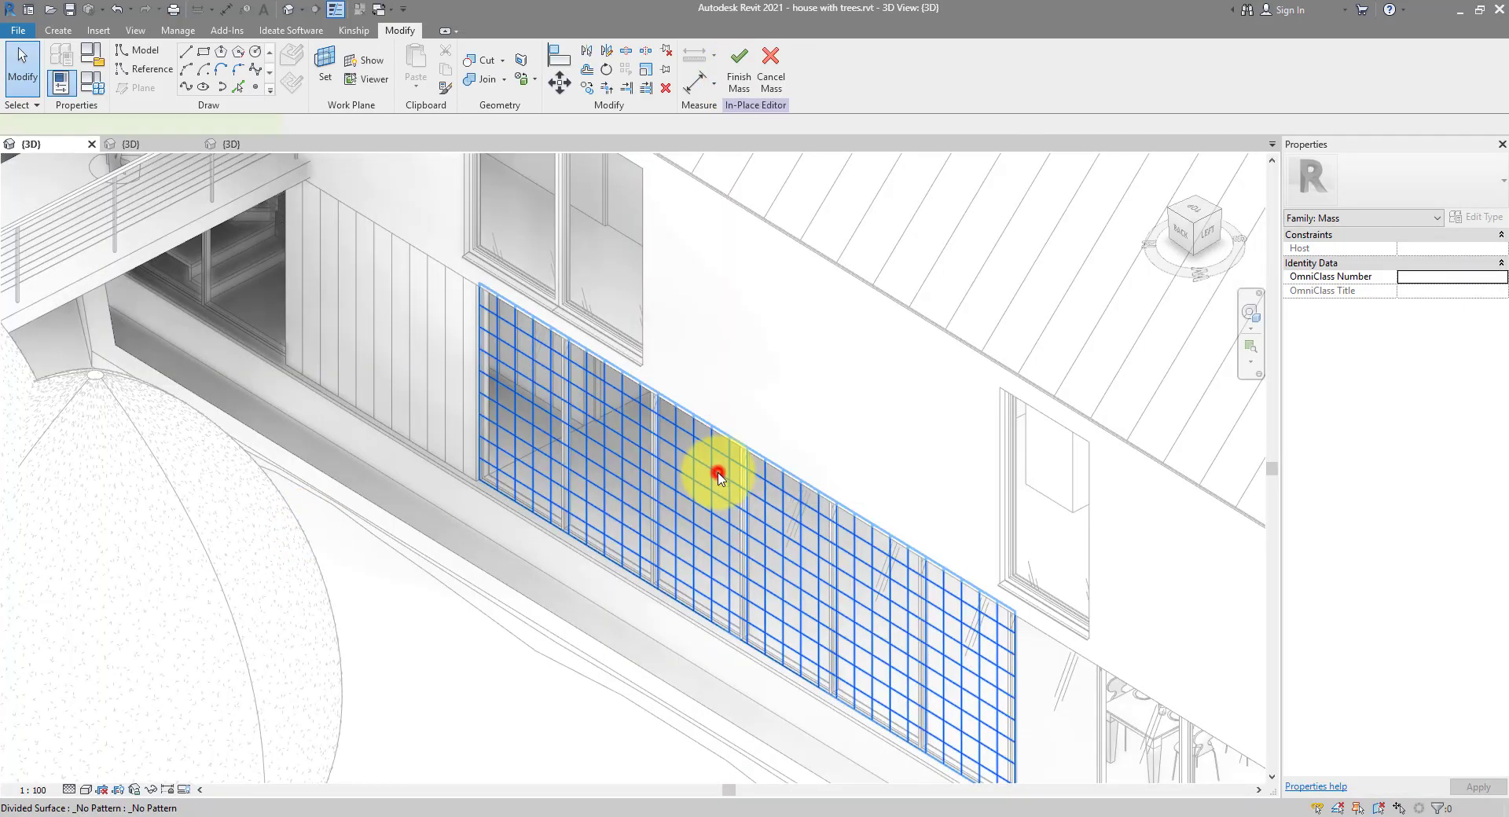
pyautogui.click(1385, 188)
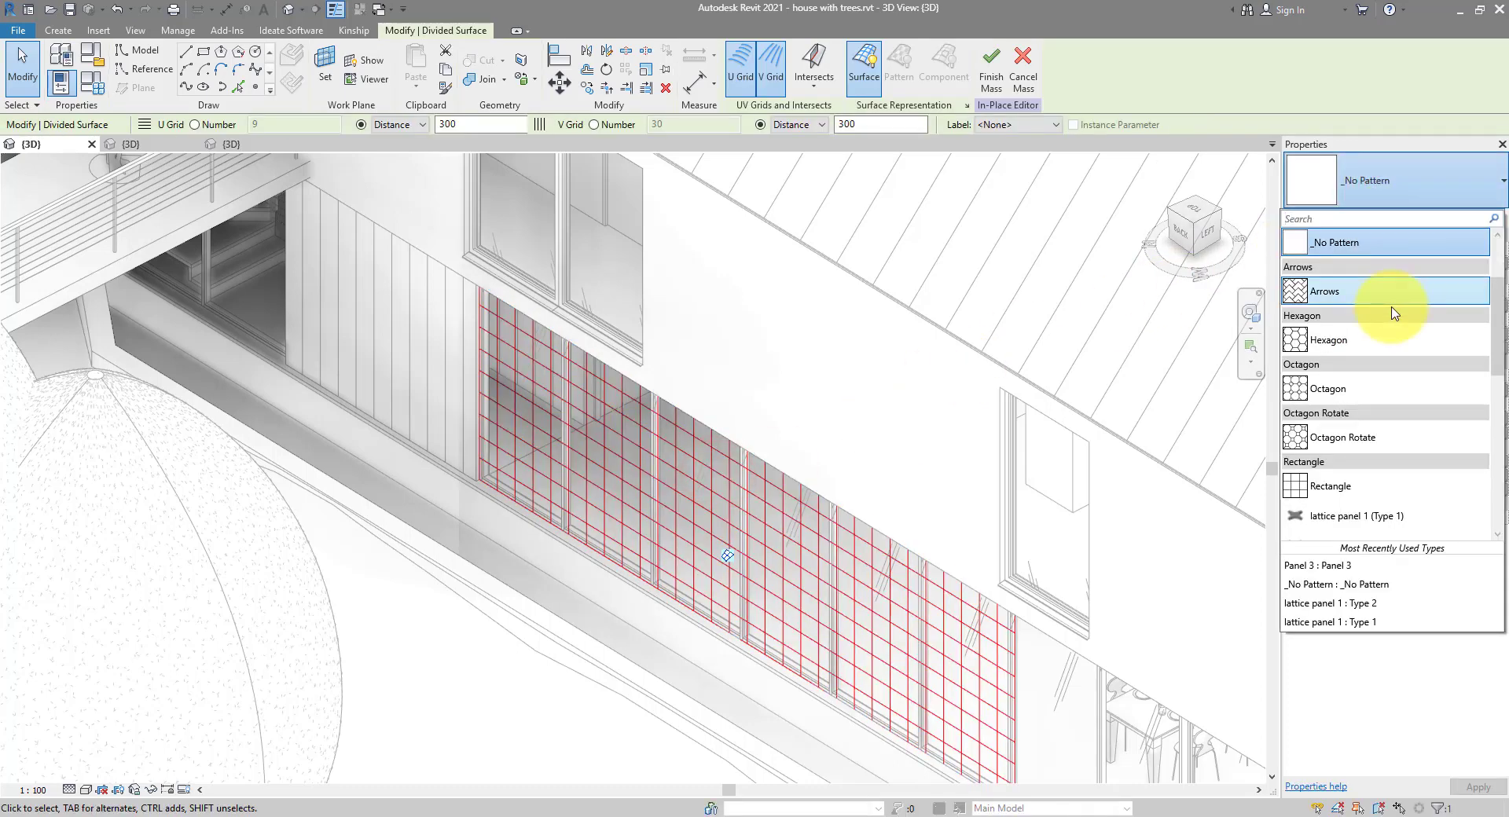
pyautogui.scroll(-3, 1352, 311)
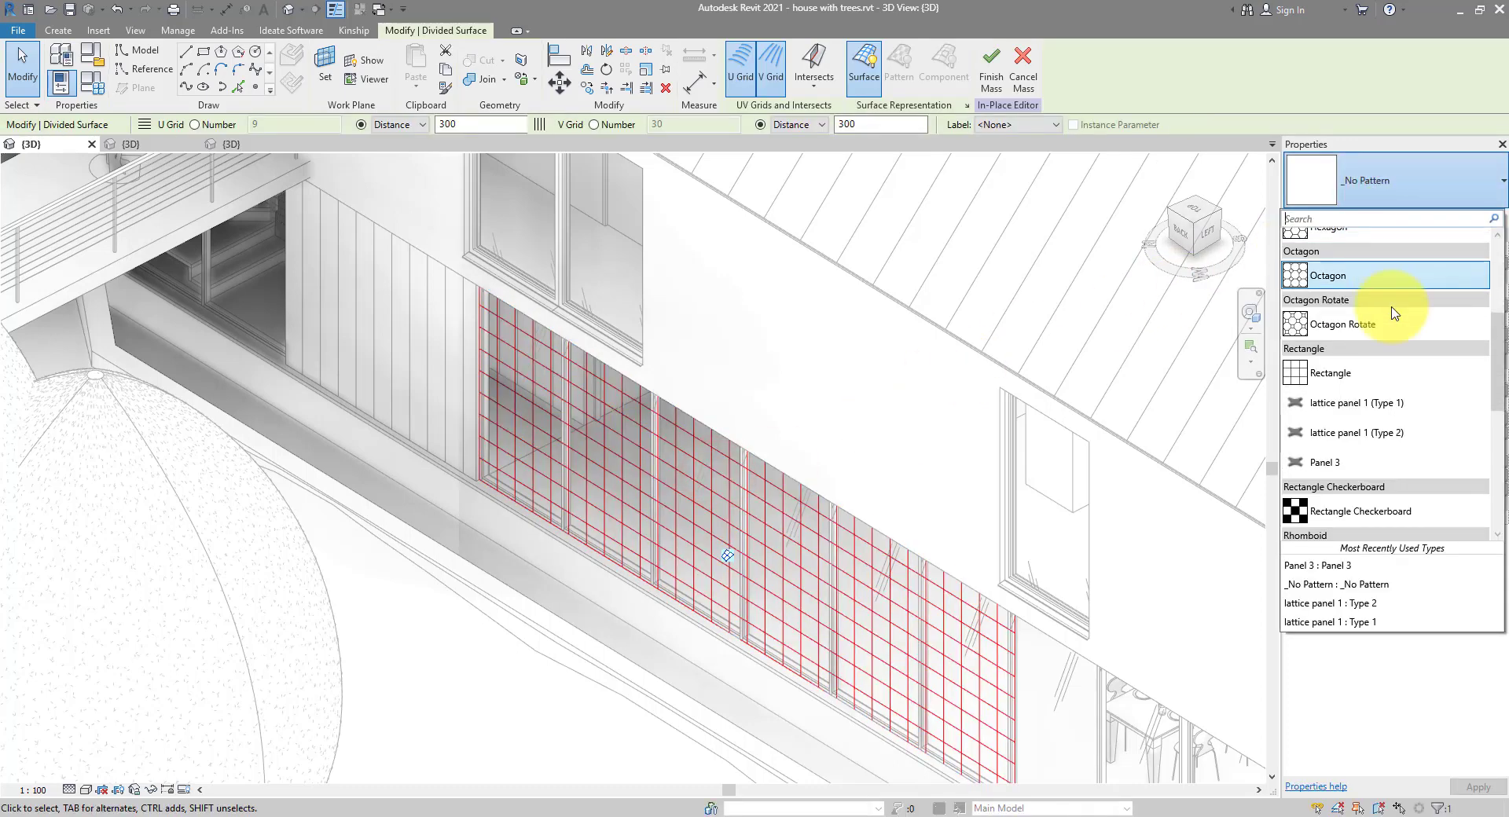
pyautogui.click(1348, 463)
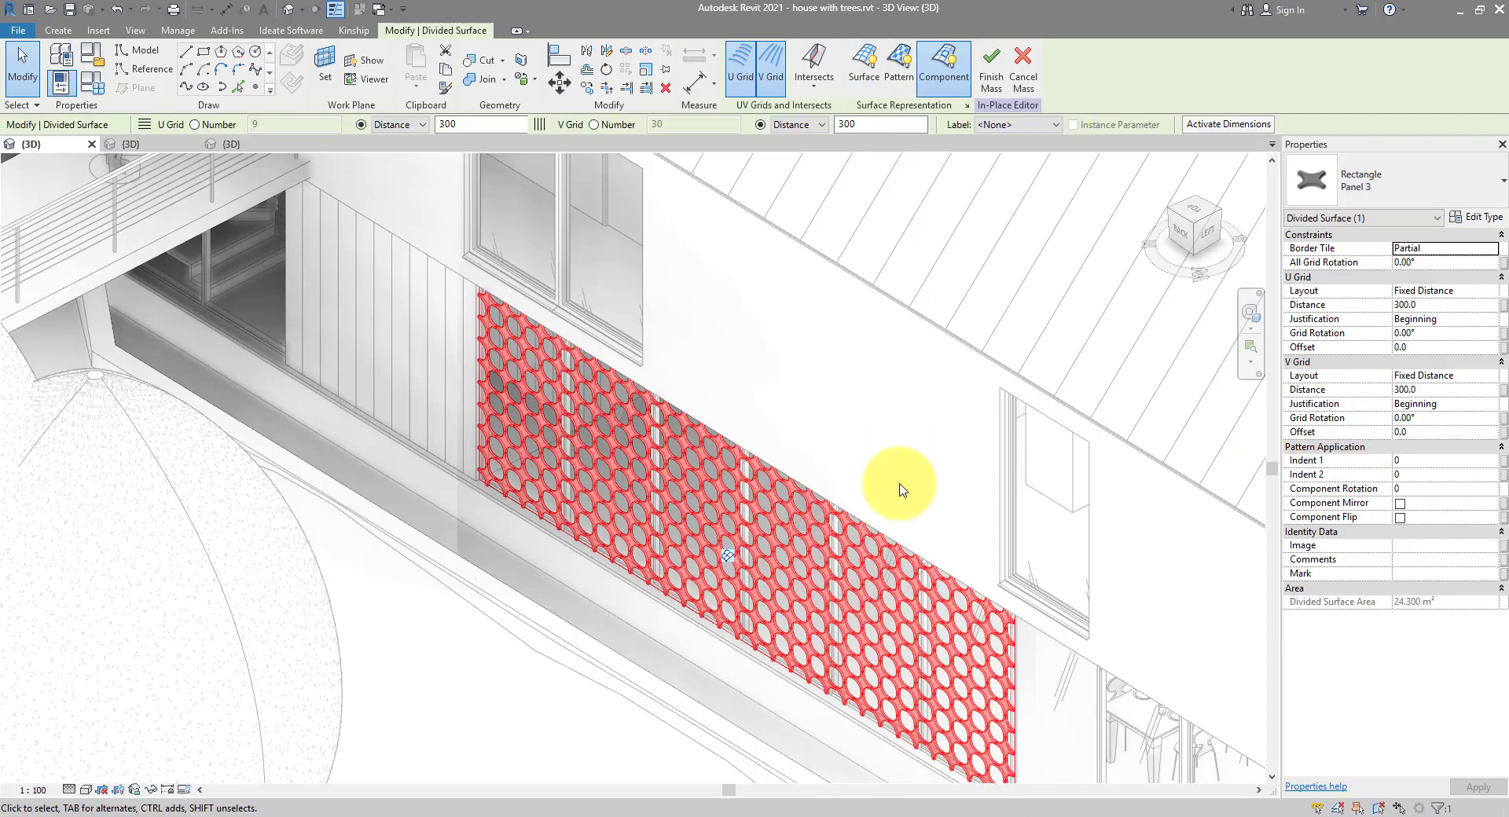
# - Check the applied lattice panels from the back side of the house and finish the in-place mass
pyautogui.scroll(4, 1022, 703)
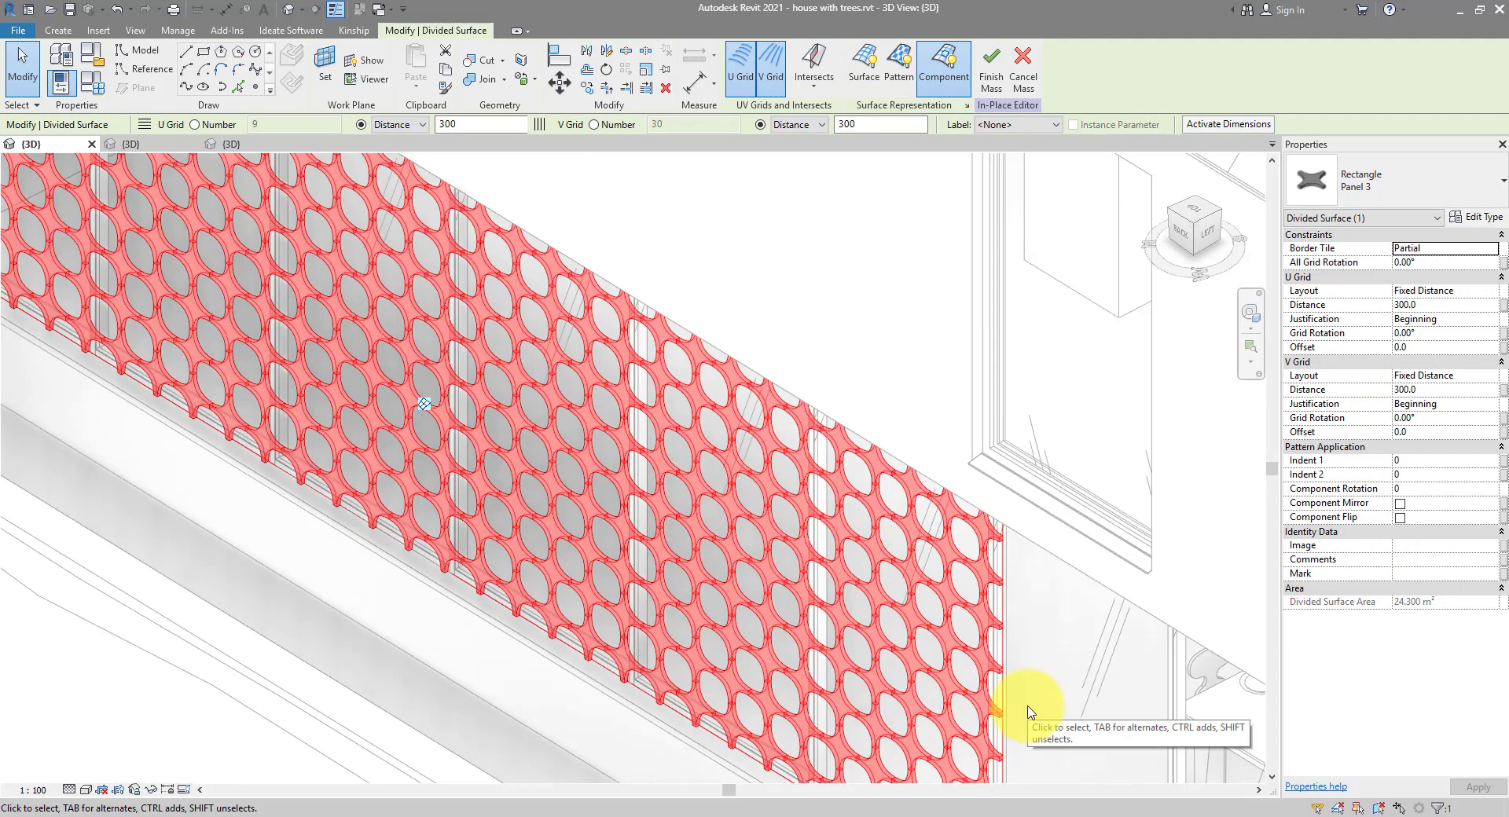
pyautogui.click(1029, 711)
pyautogui.click(741, 507)
pyautogui.keyDown('shift'); pyautogui.moveTo(1071, 599); pyautogui.dragTo(1002, 559, button='middle'); pyautogui.keyUp('shift')
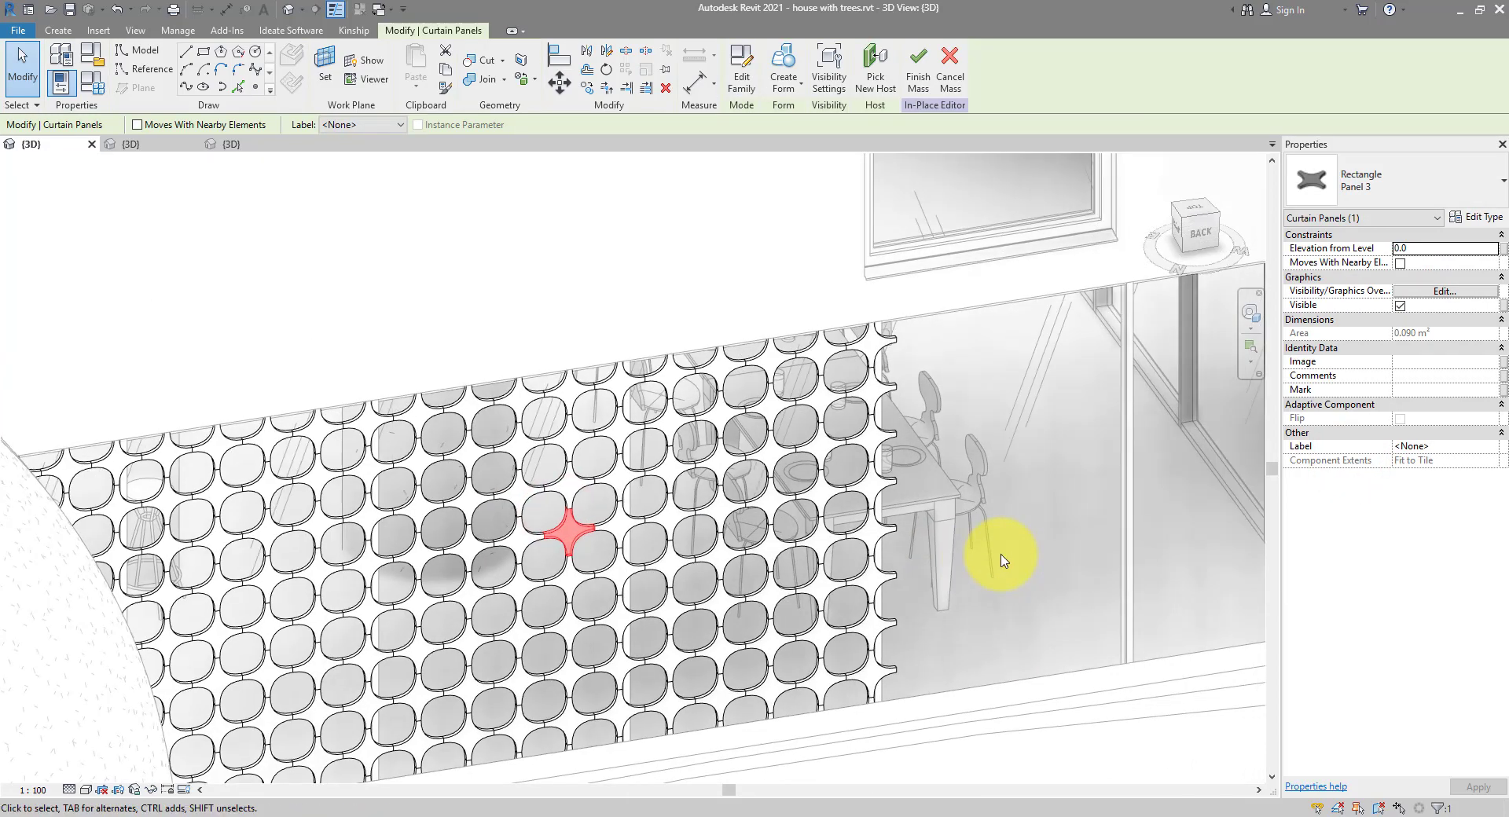
pyautogui.click(1000, 558)
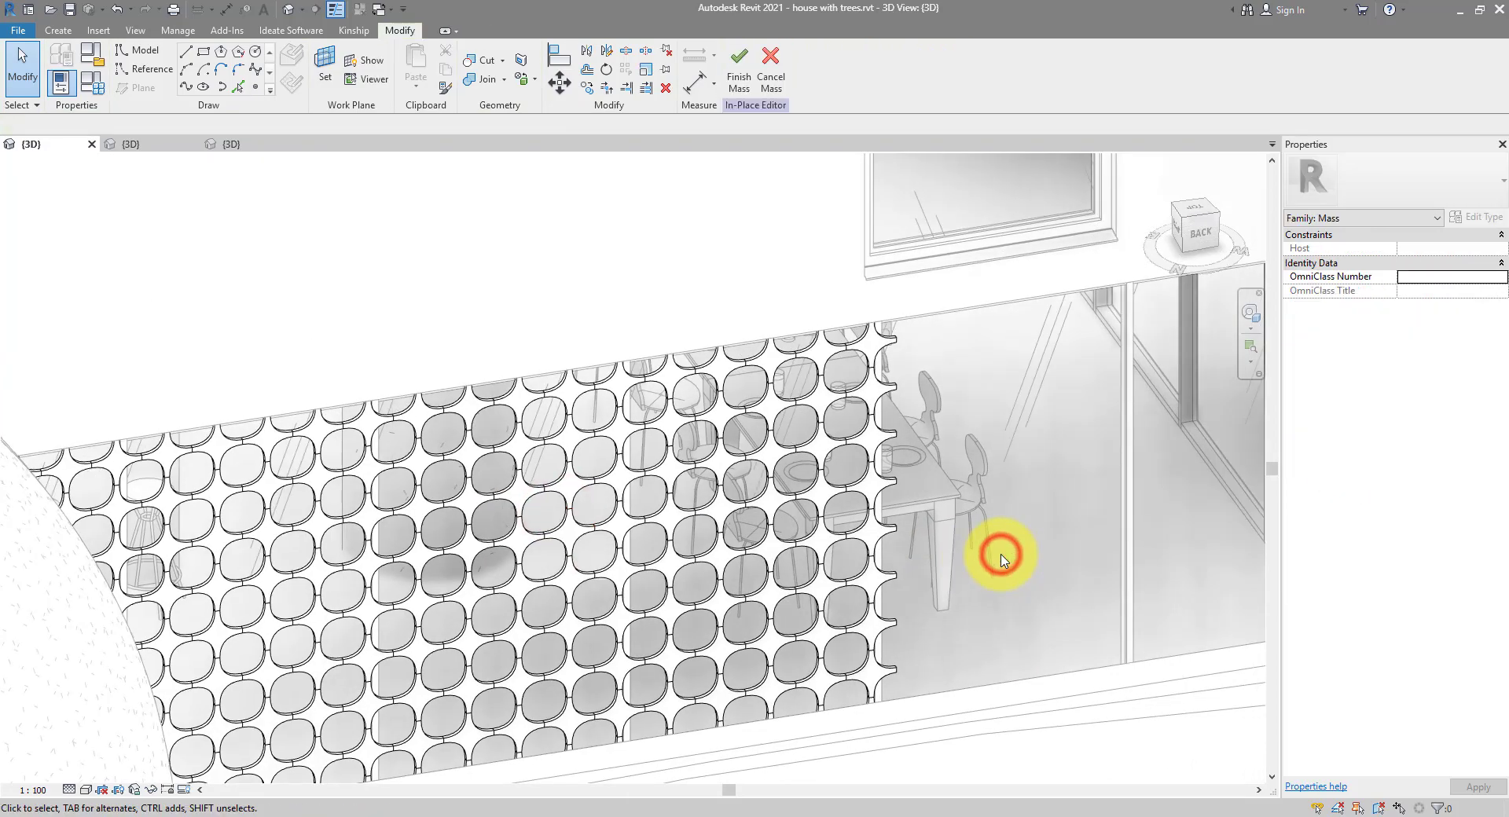
pyautogui.click(741, 93)
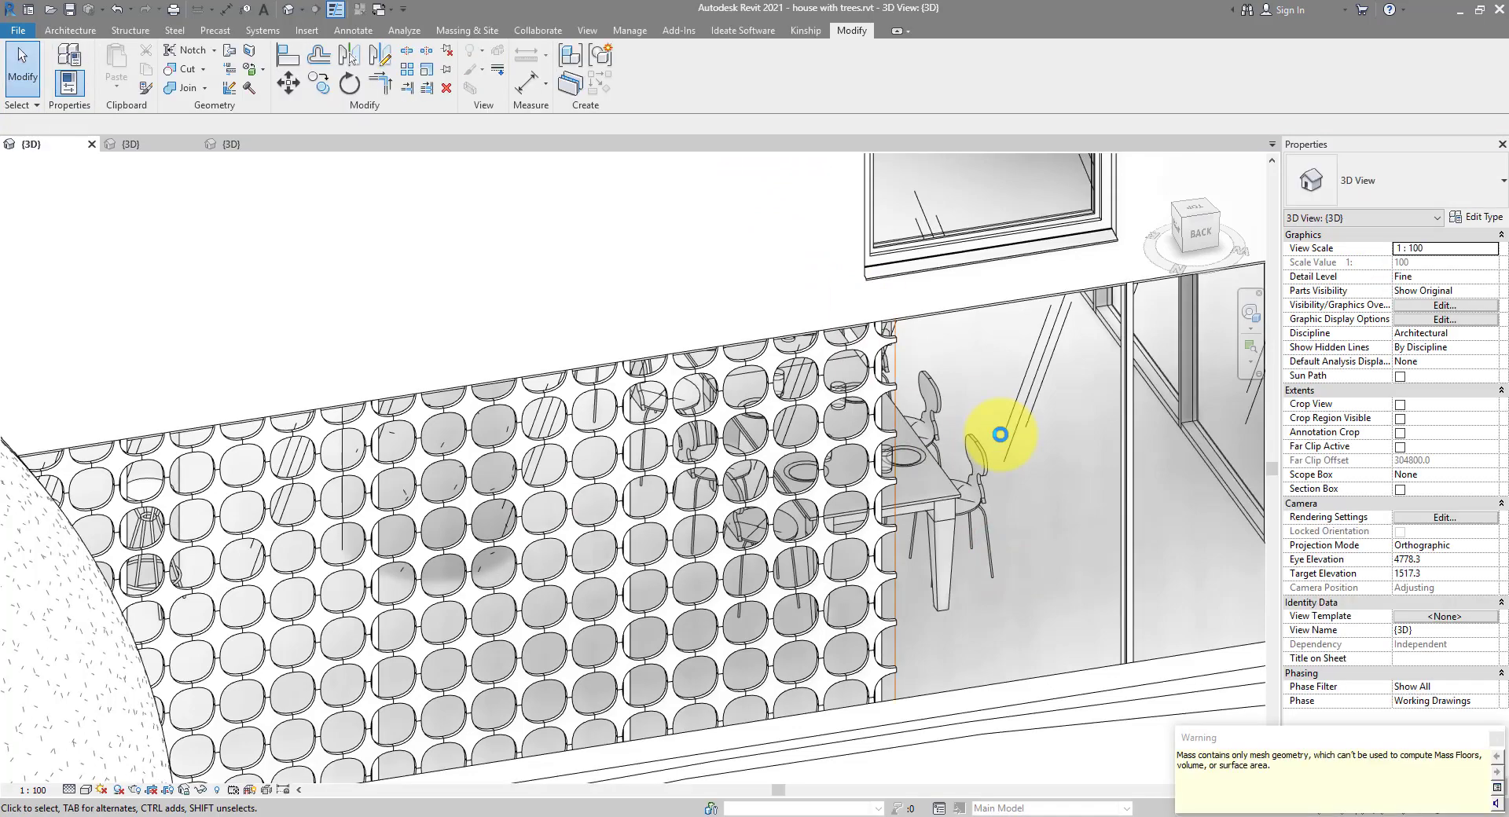
# - Open the Level 1 floor plan at the Kitchen & Dining exterior wall
pyautogui.click(883, 381)
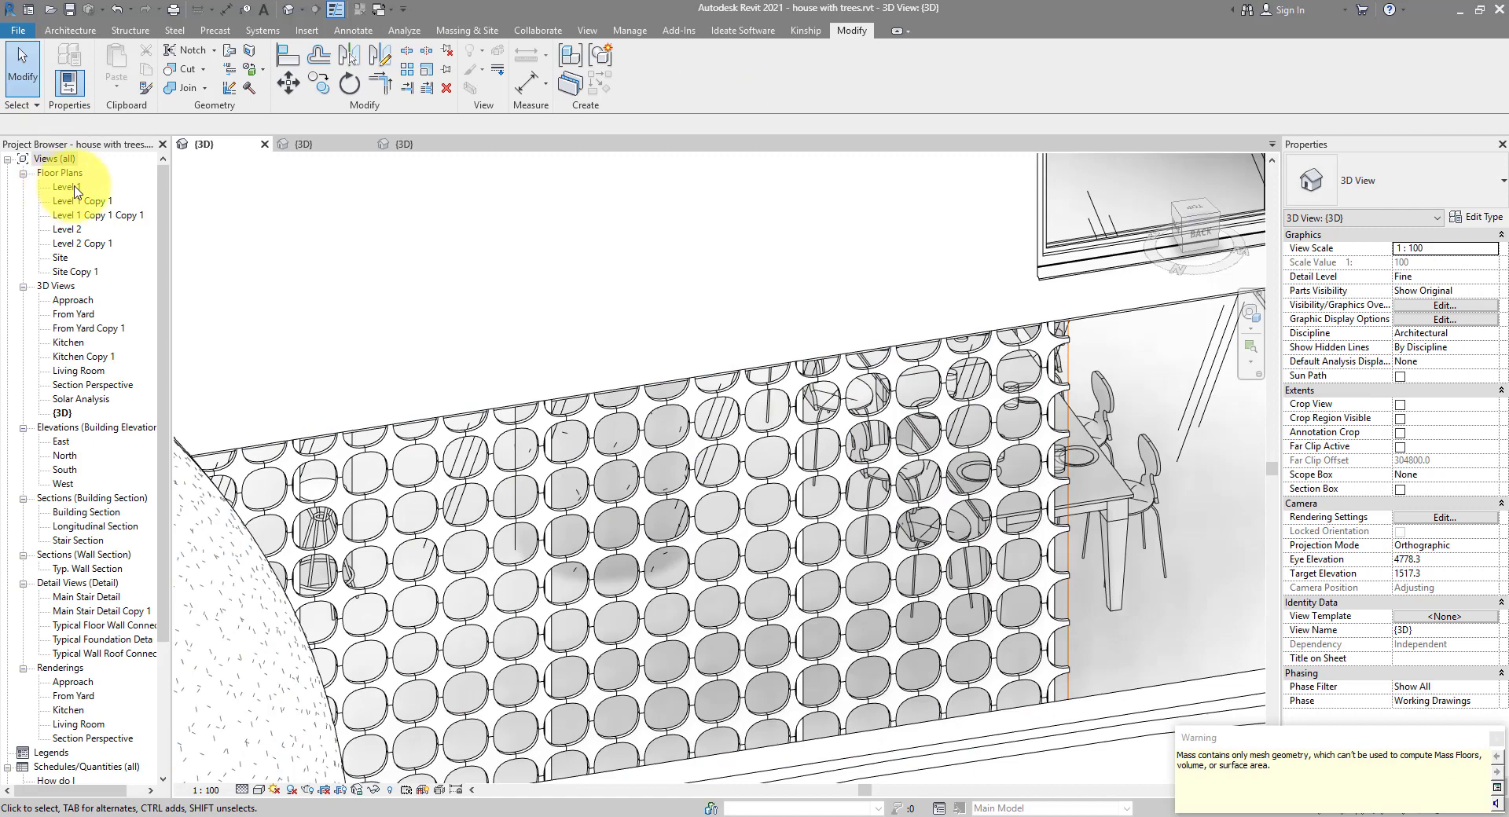
pyautogui.doubleClick(68, 186)
pyautogui.scroll(8, 883, 370)
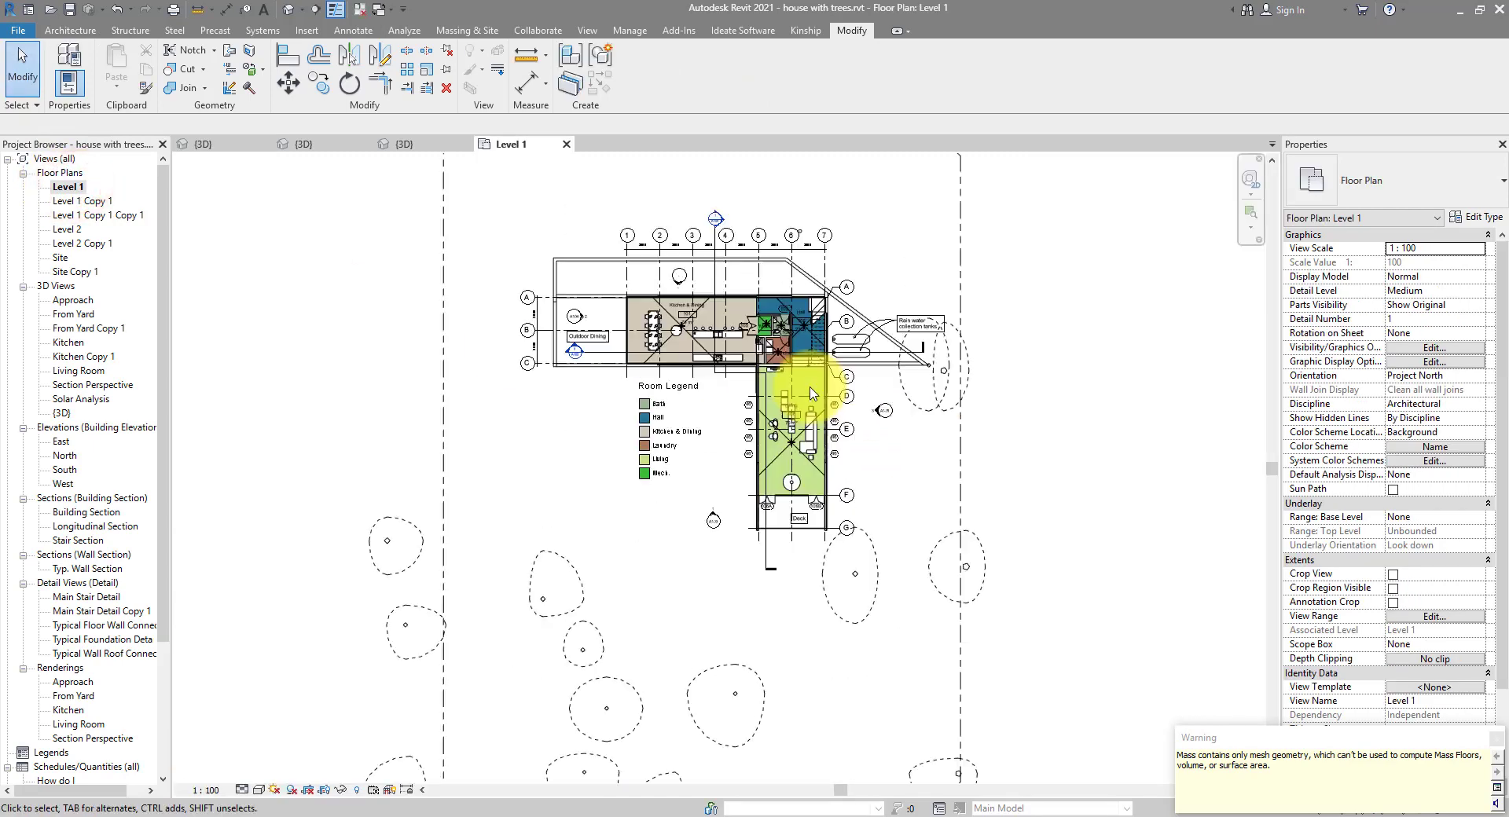
pyautogui.scroll(3, 640, 241)
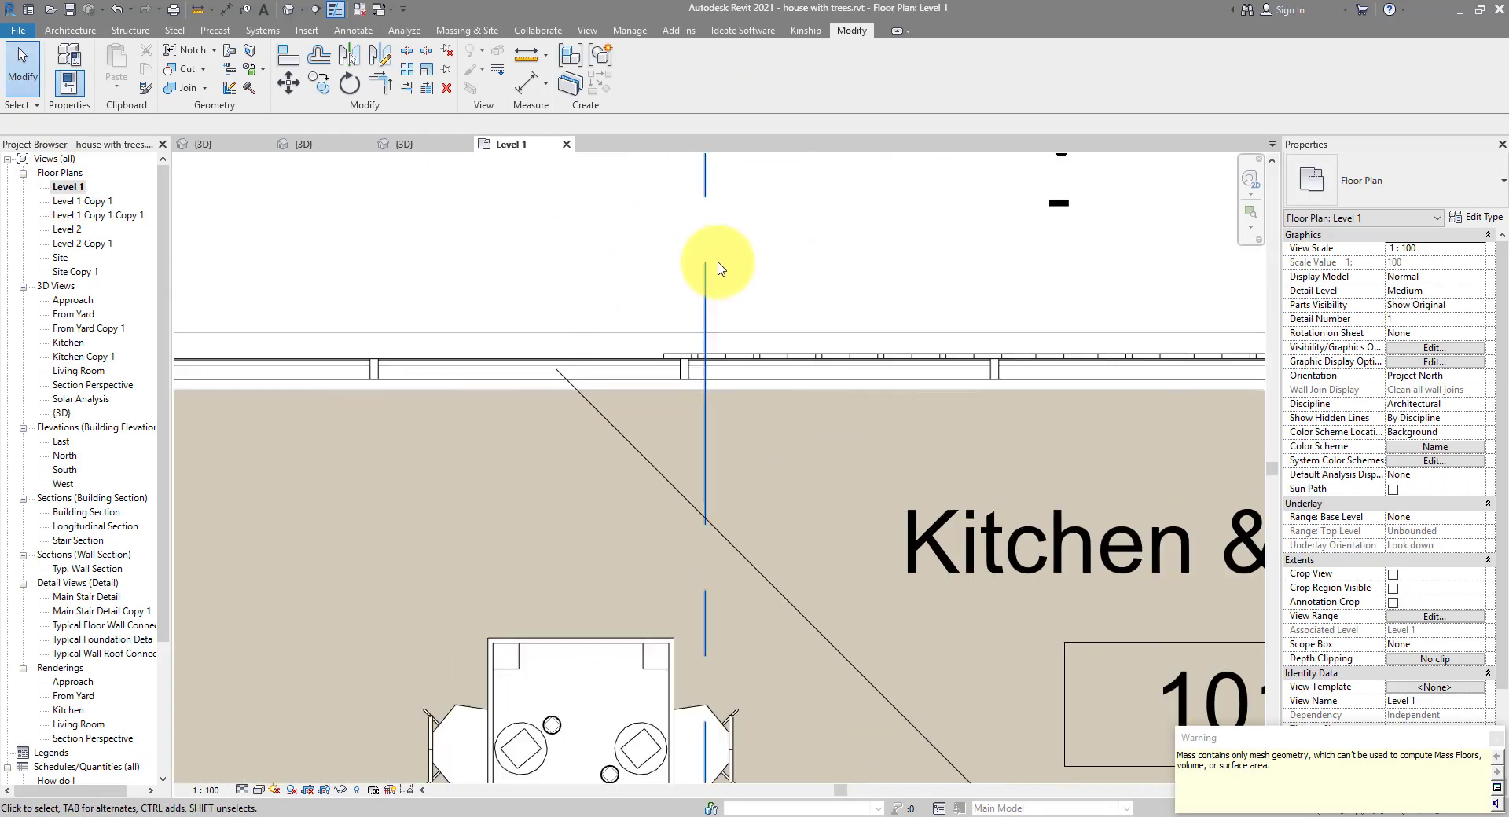
# - Copy the lattice mass a short distance straight outward from the Kitchen & Dining glazing
pyautogui.click(749, 352)
pyautogui.moveTo(831, 341); pyautogui.dragTo(525, 341, button='middle')
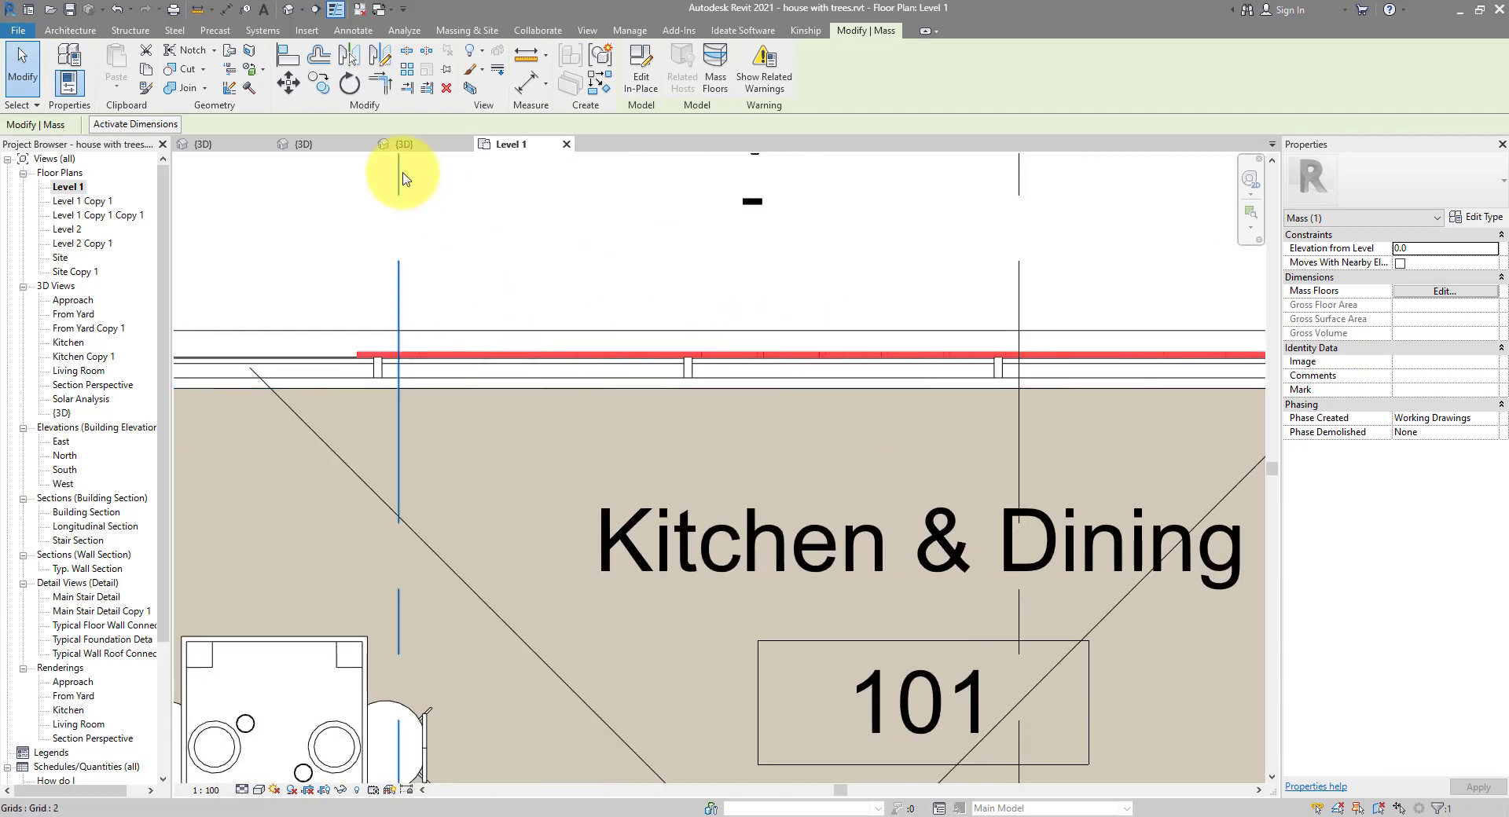
pyautogui.click(319, 84)
pyautogui.click(540, 346)
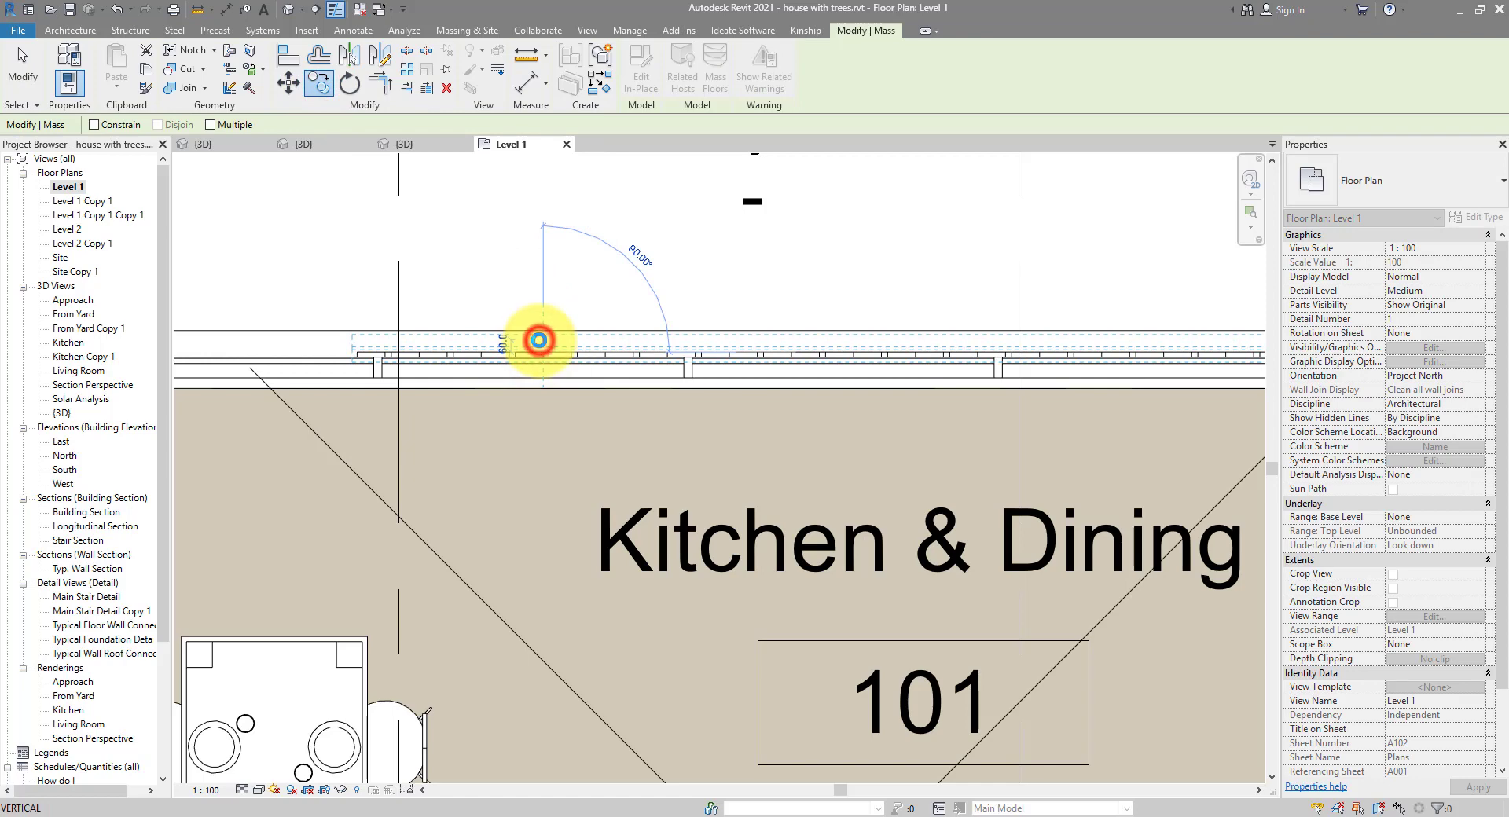
pyautogui.click(539, 340)
pyautogui.scroll(5, 328, 346)
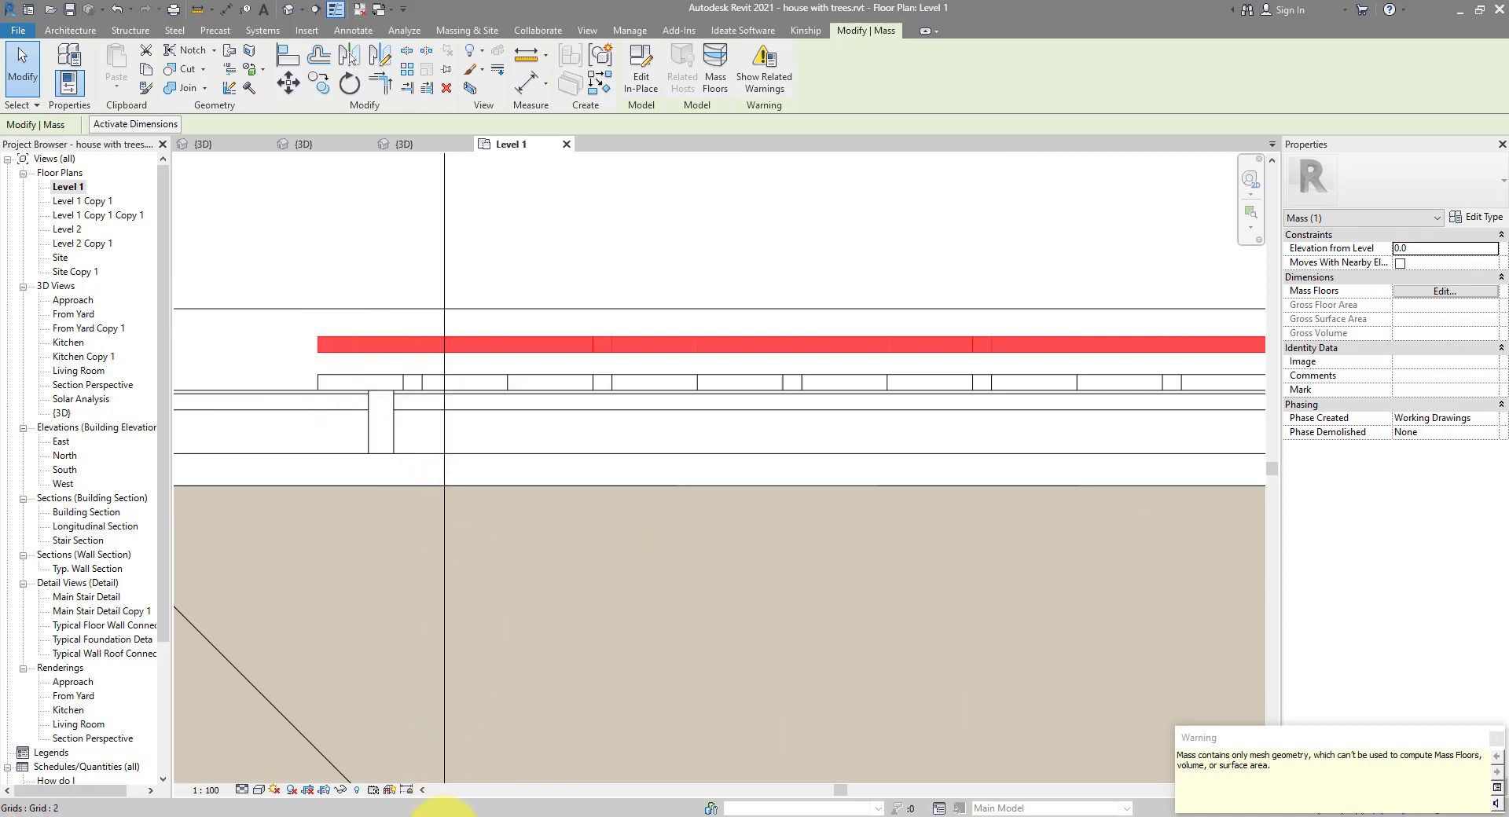
# - Examine the layered openings in the lattice facade reference photo, and return to the Revit model
pyautogui.moveTo(444, 813)
pyautogui.click(682, 774)
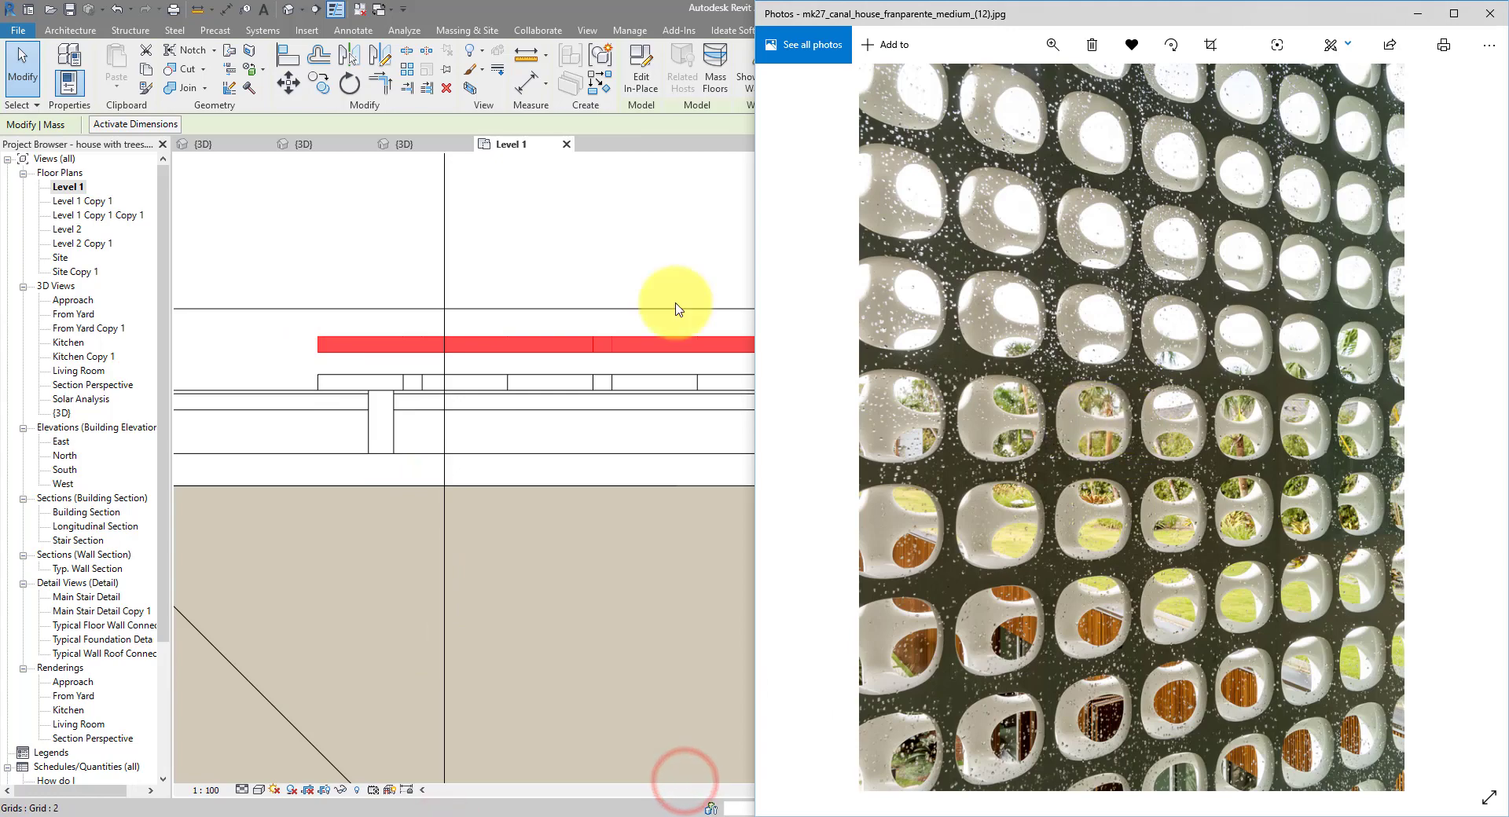
pyautogui.click(664, 242)
# - Open the inner lattice mass, nearest the glazing, for in-place editing in the 3D view
pyautogui.click(287, 11)
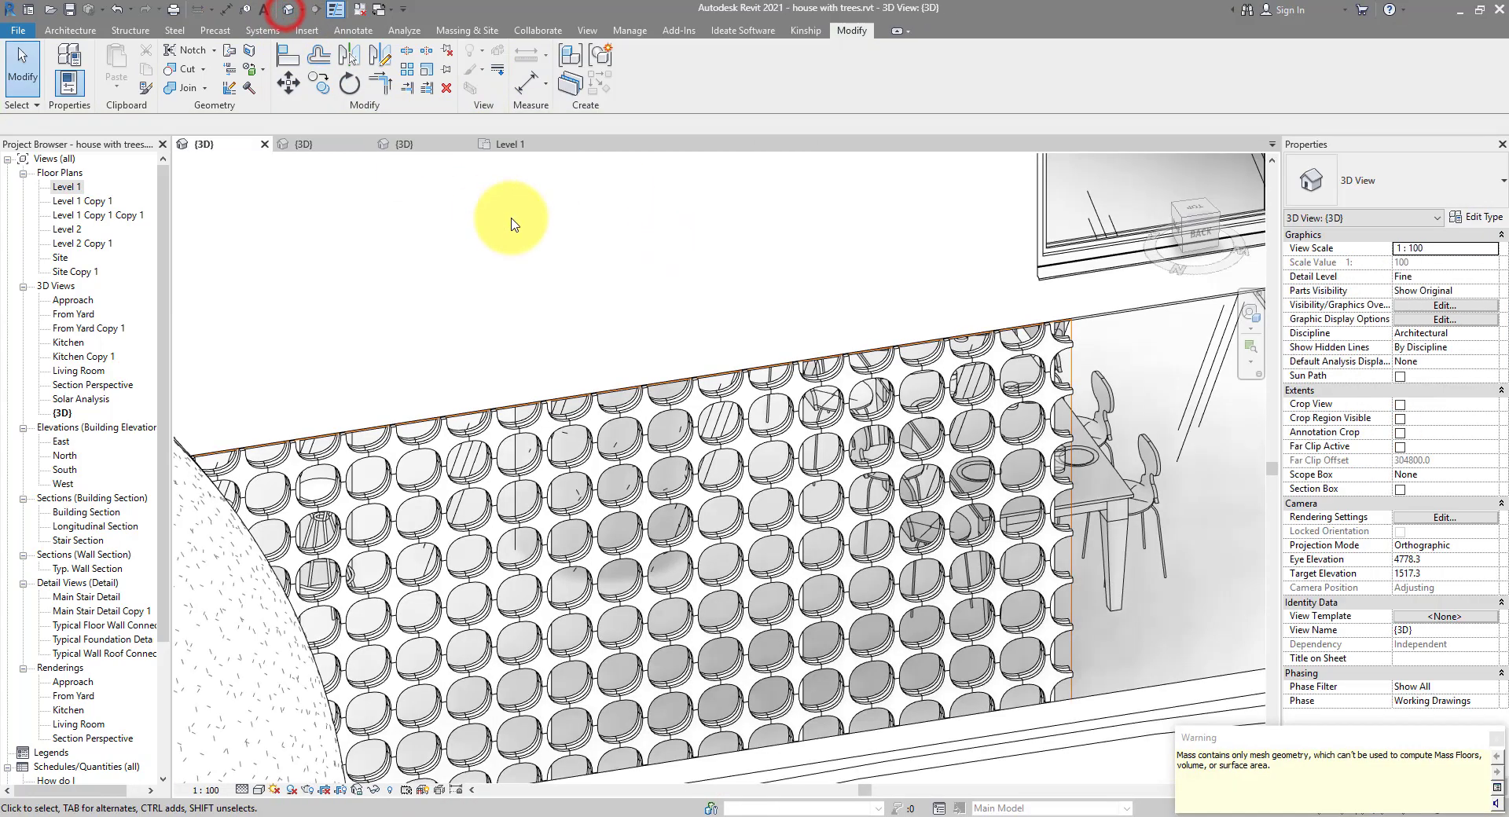
pyautogui.scroll(3, 616, 431)
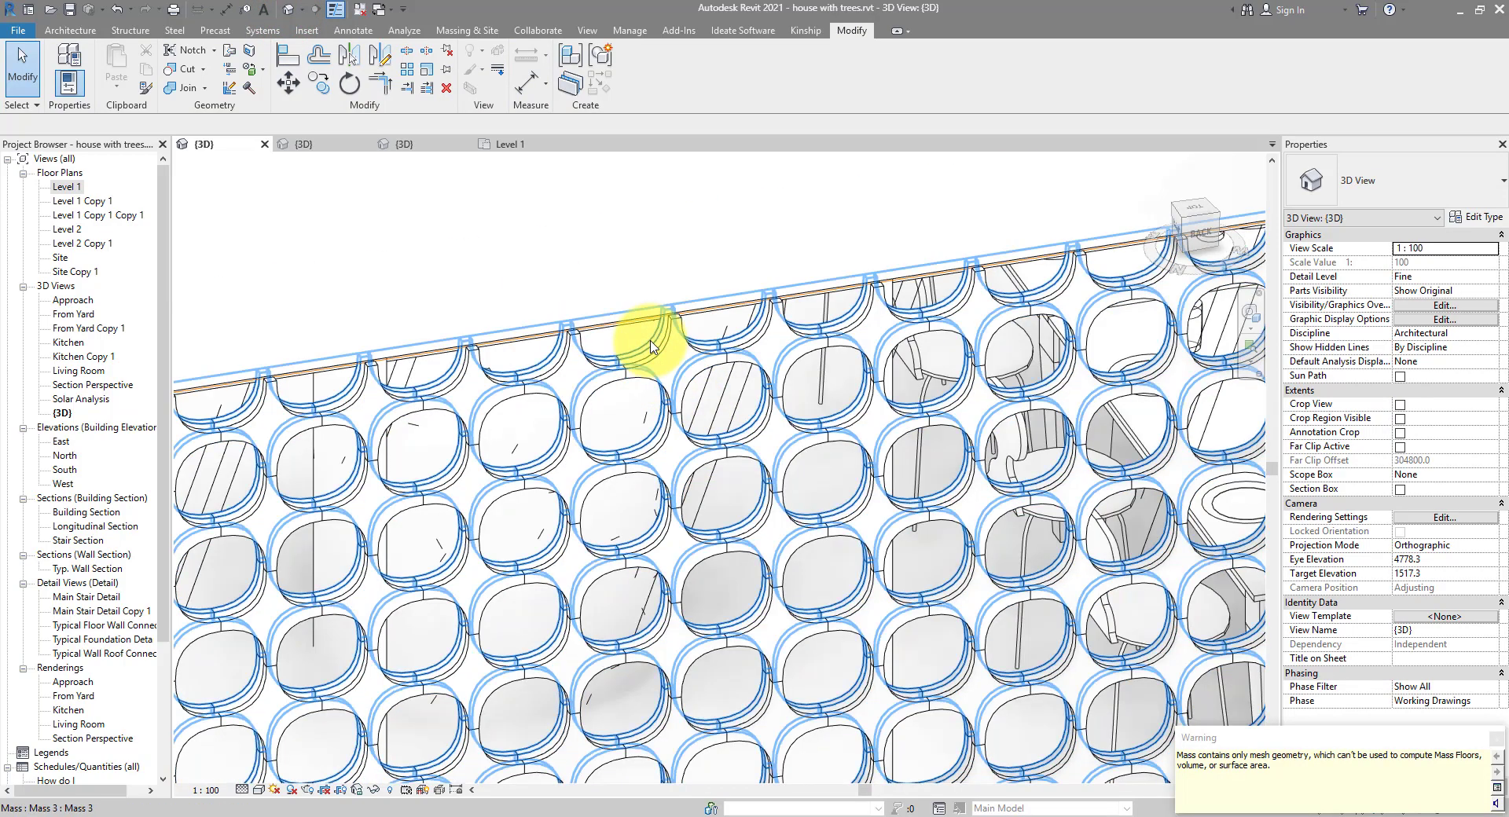
pyautogui.click(649, 340)
pyautogui.scroll(-3, 660, 423)
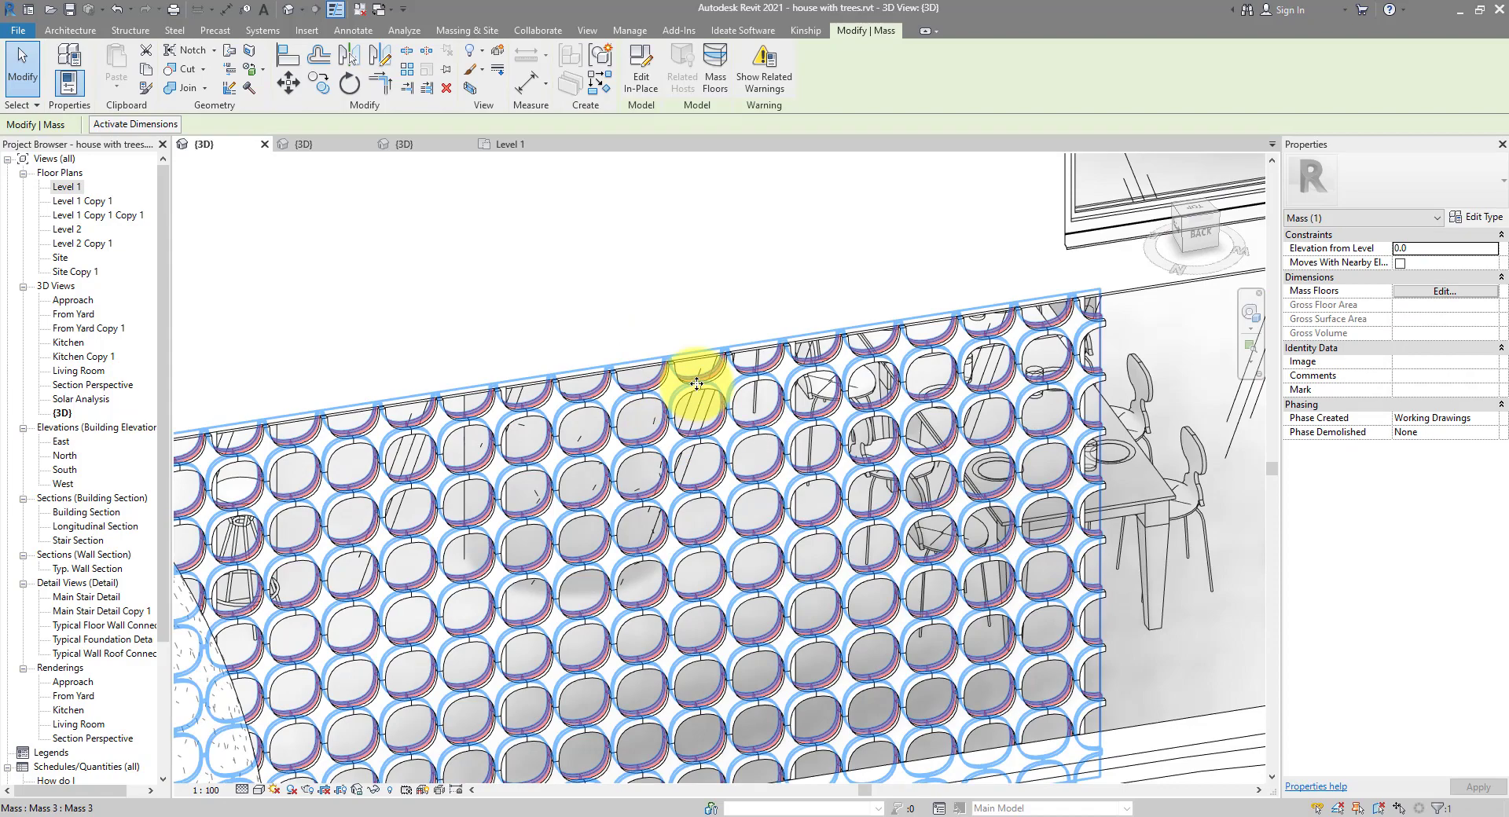
pyautogui.scroll(3, 865, 347)
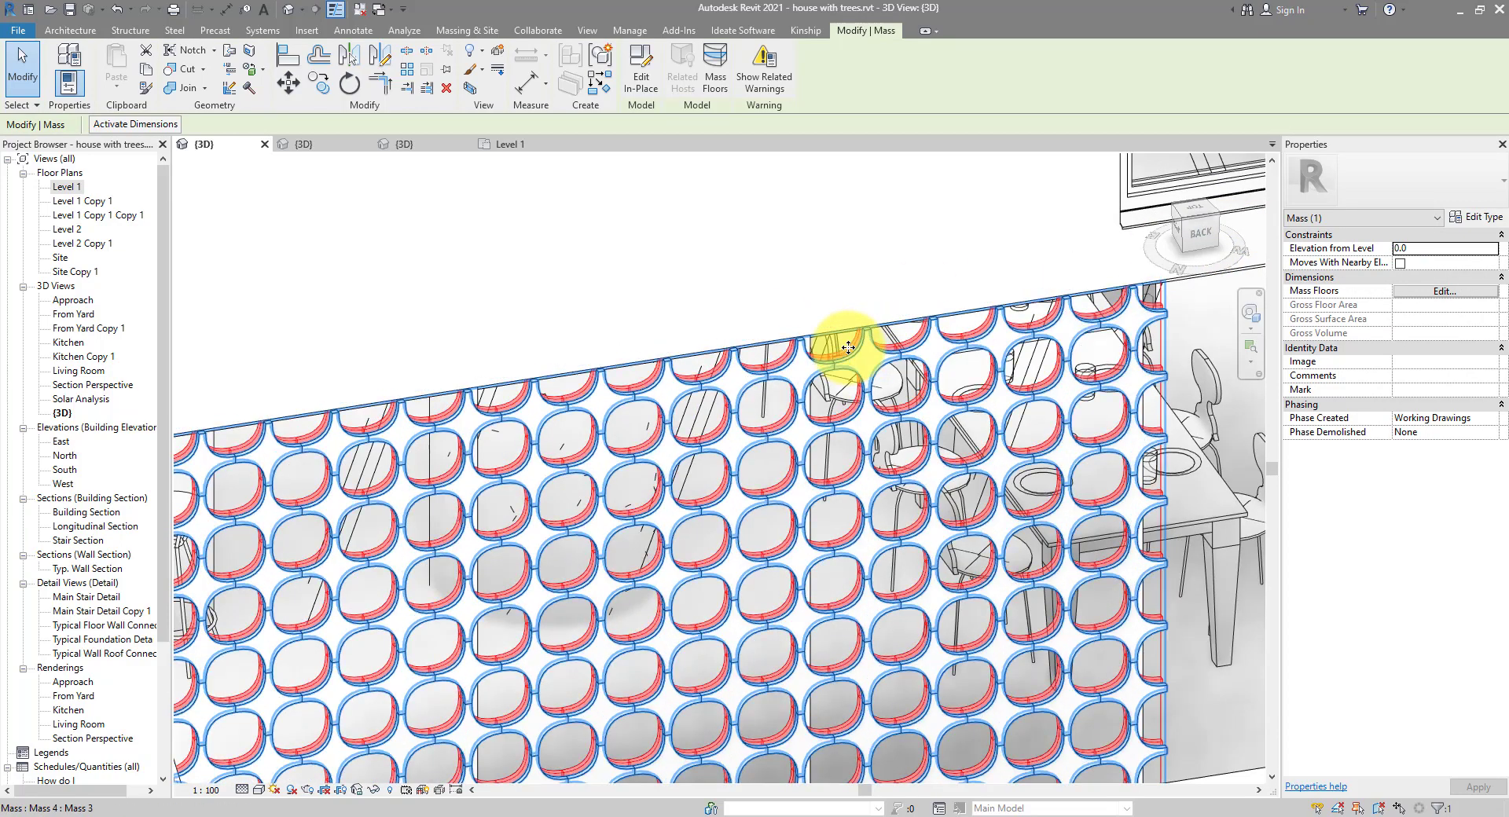
pyautogui.click(847, 346)
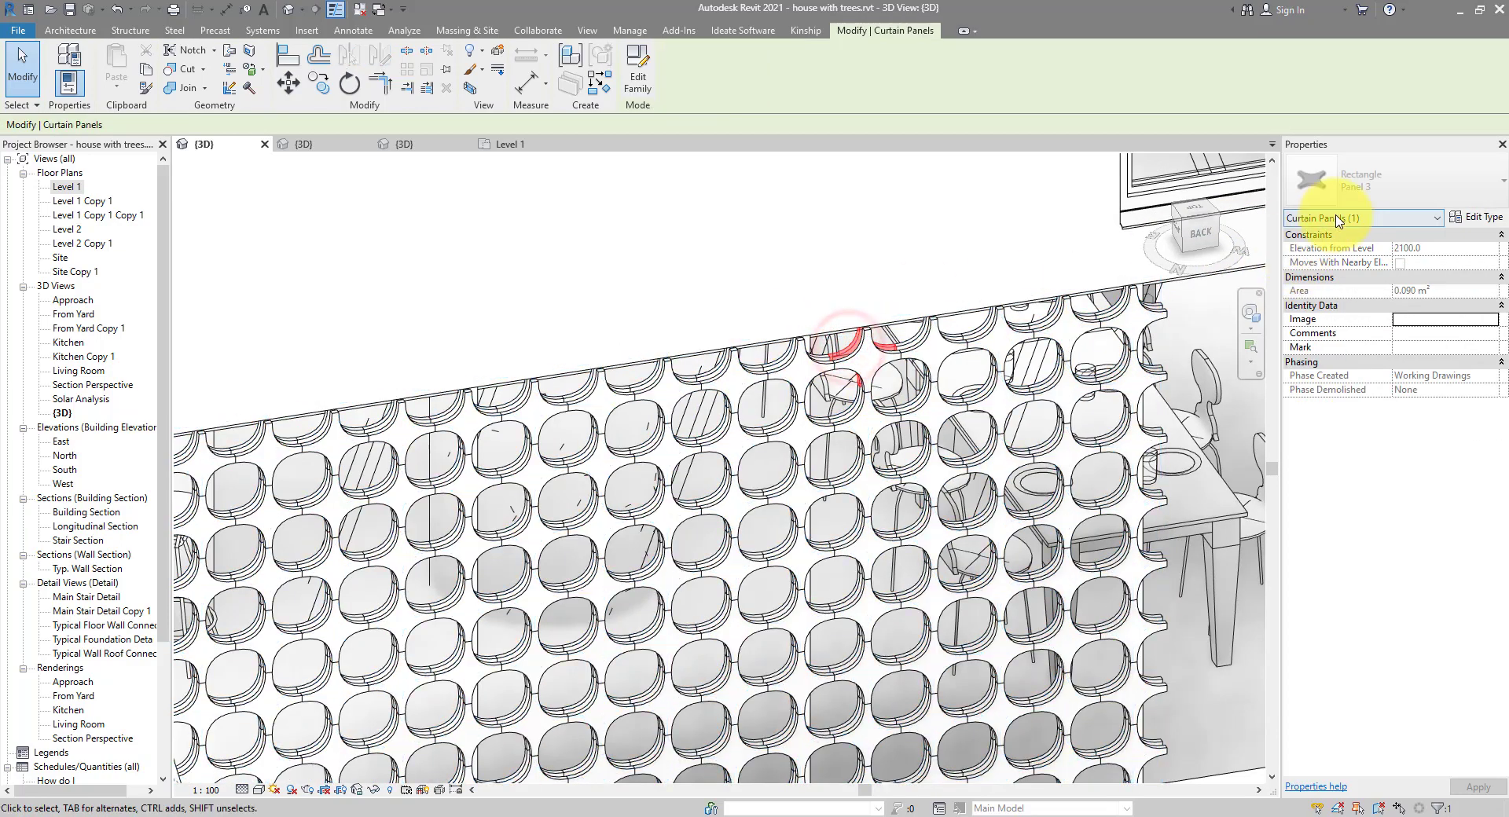
pyautogui.click(915, 340)
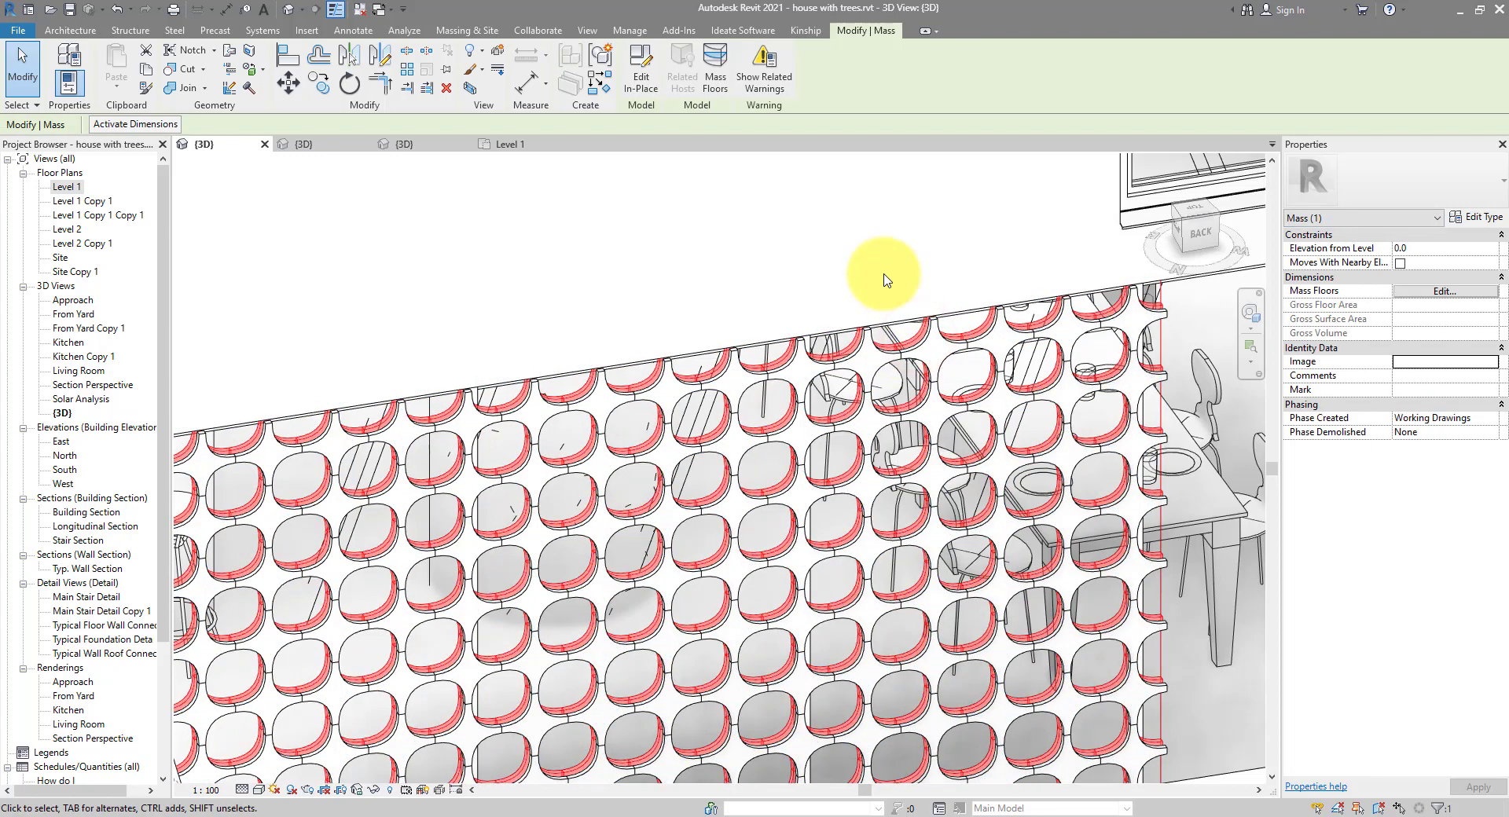
pyautogui.click(650, 94)
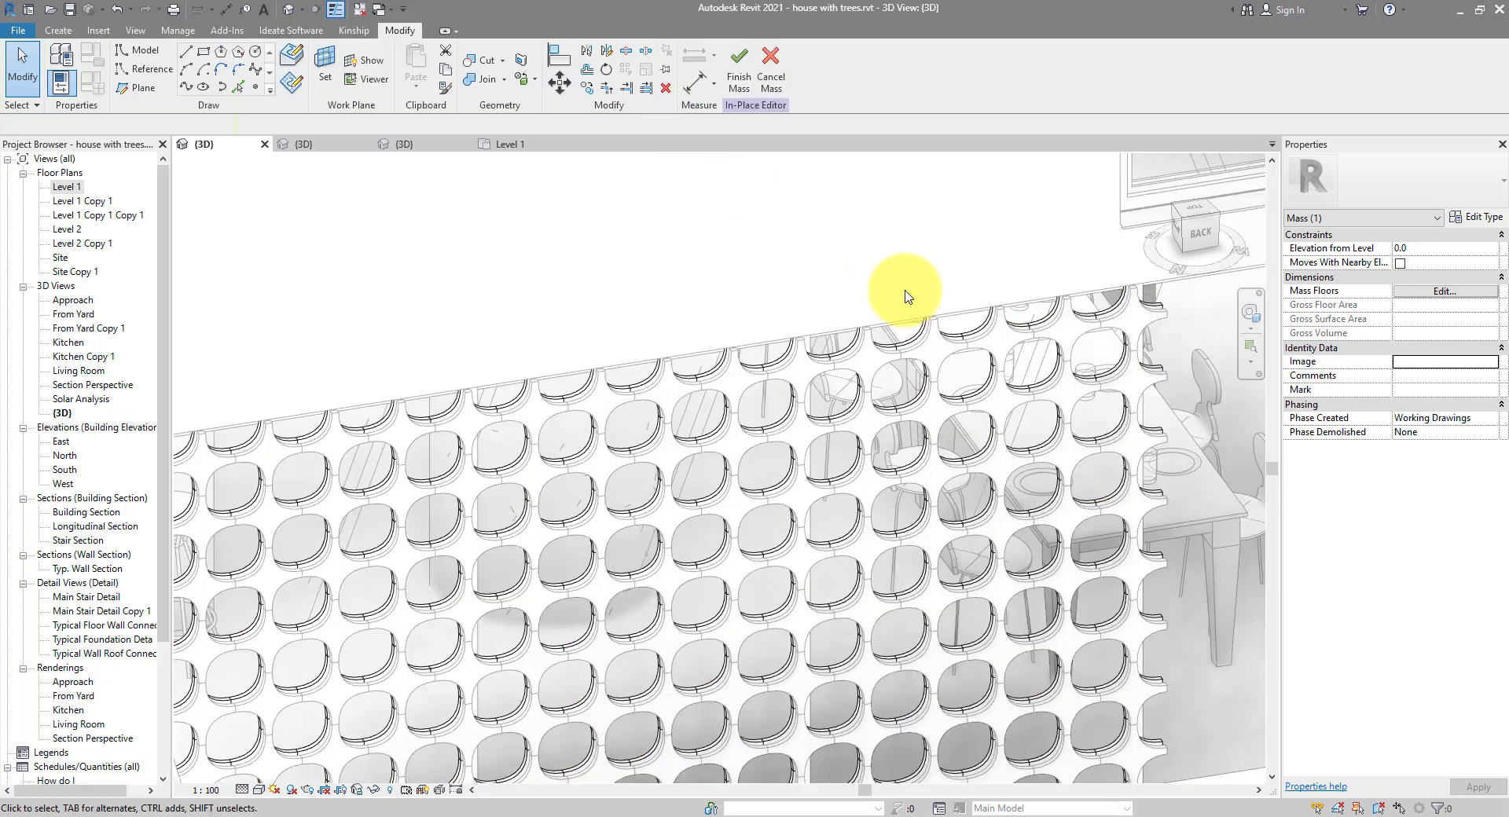
# - Set both the U grid and V grid offsets of the inner divided surface to 150
pyautogui.click(980, 325)
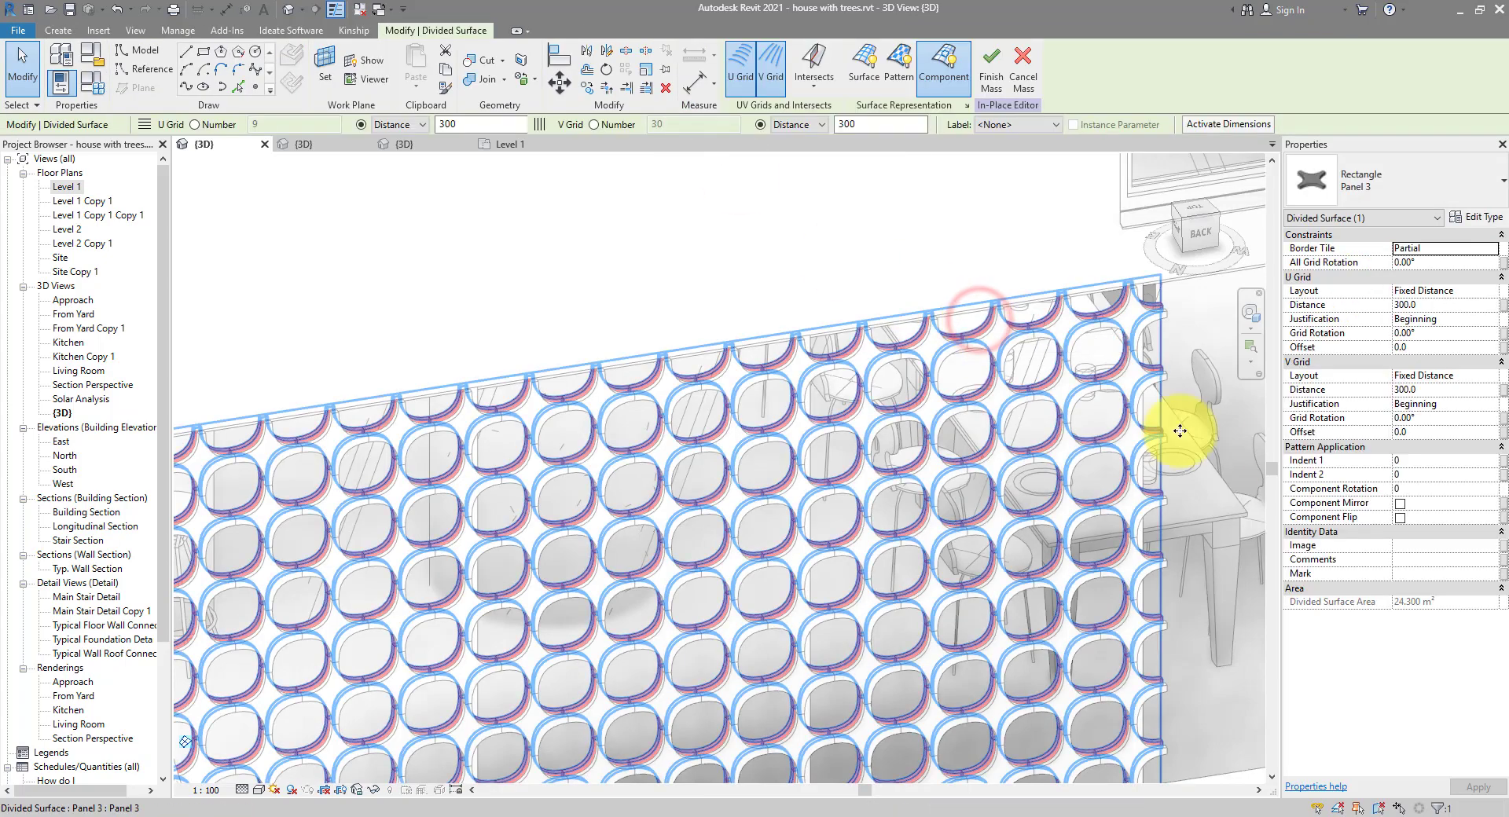
pyautogui.click(1425, 348)
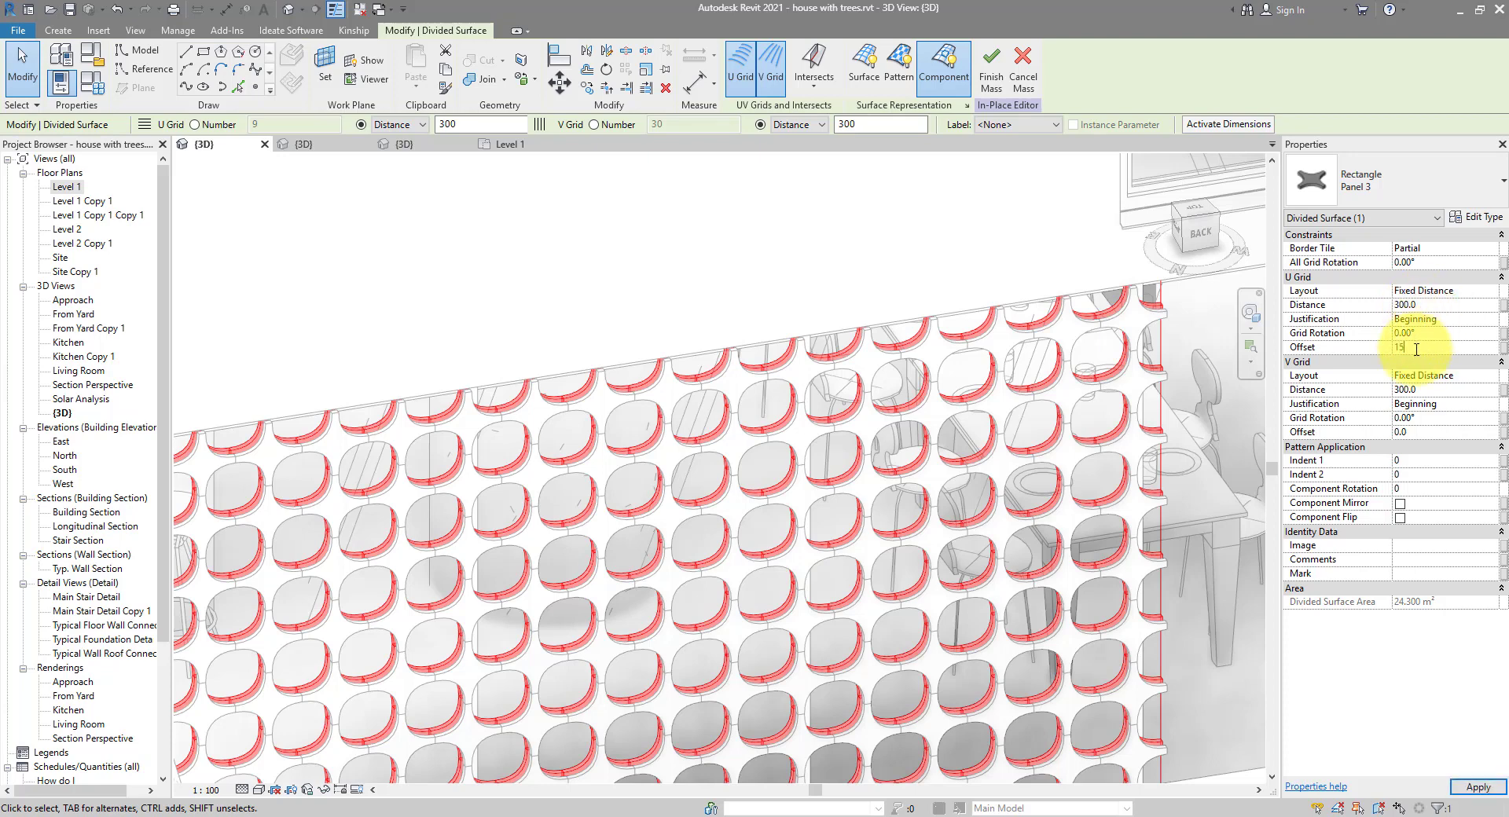
pyautogui.press('Return')
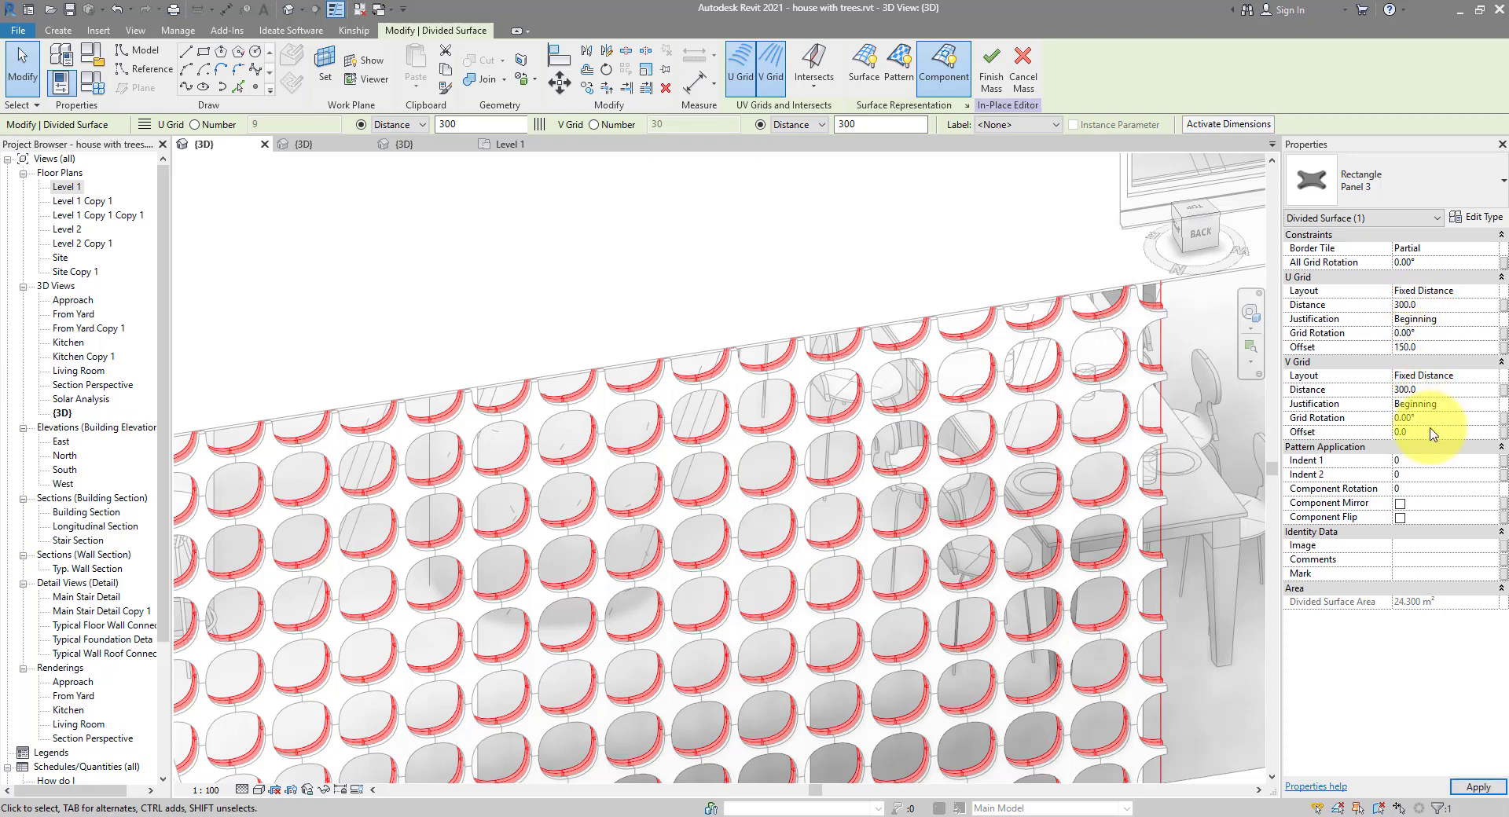
pyautogui.write('15')
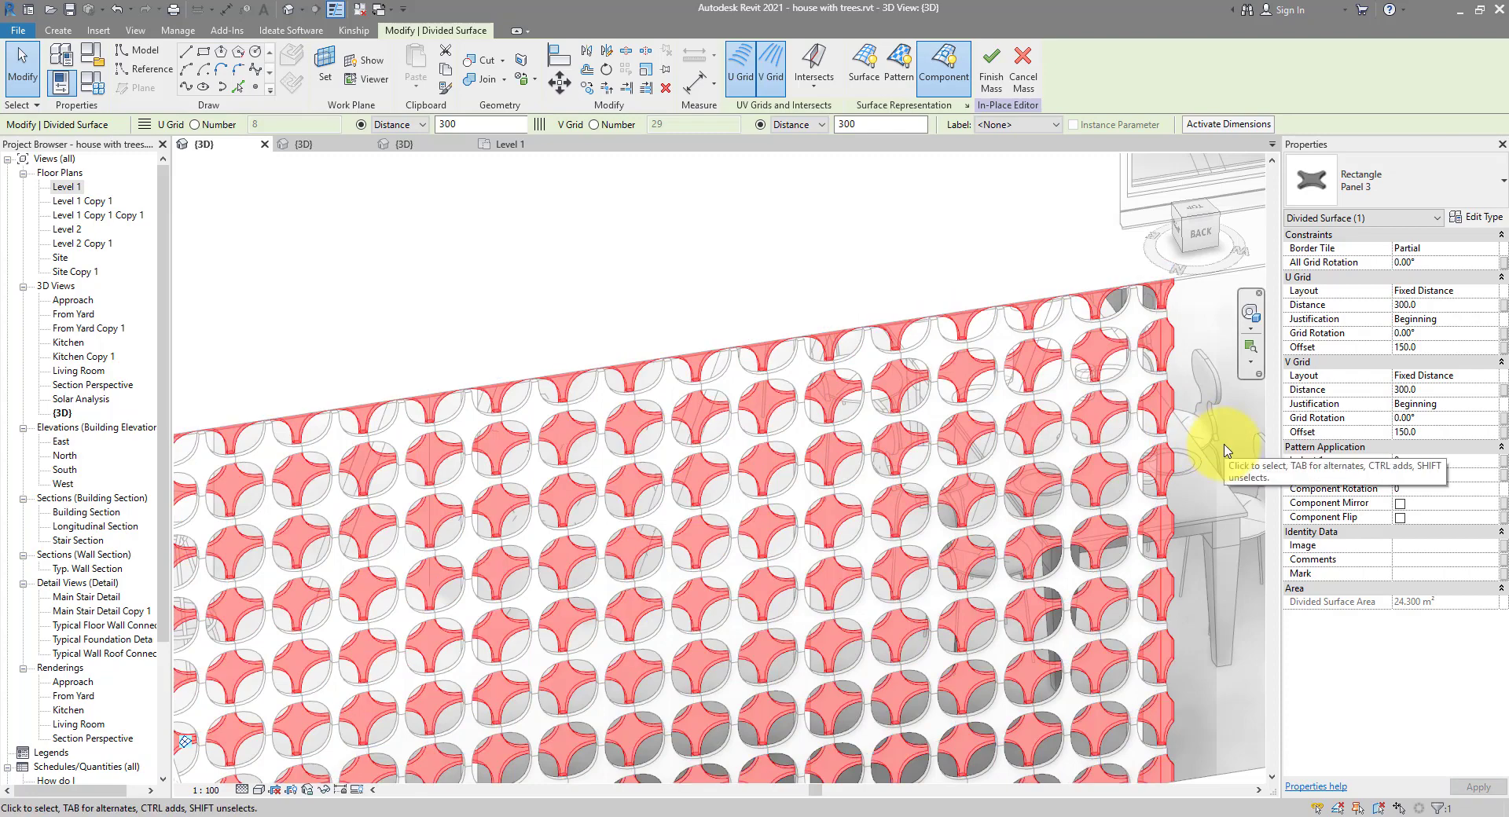
# - Duplicate the type of one inner lattice panel as Panel 4
pyautogui.click(1044, 467)
pyautogui.keyDown('shift'); pyautogui.moveTo(1028, 465); pyautogui.dragTo(857, 444, button='middle'); pyautogui.keyUp('shift')
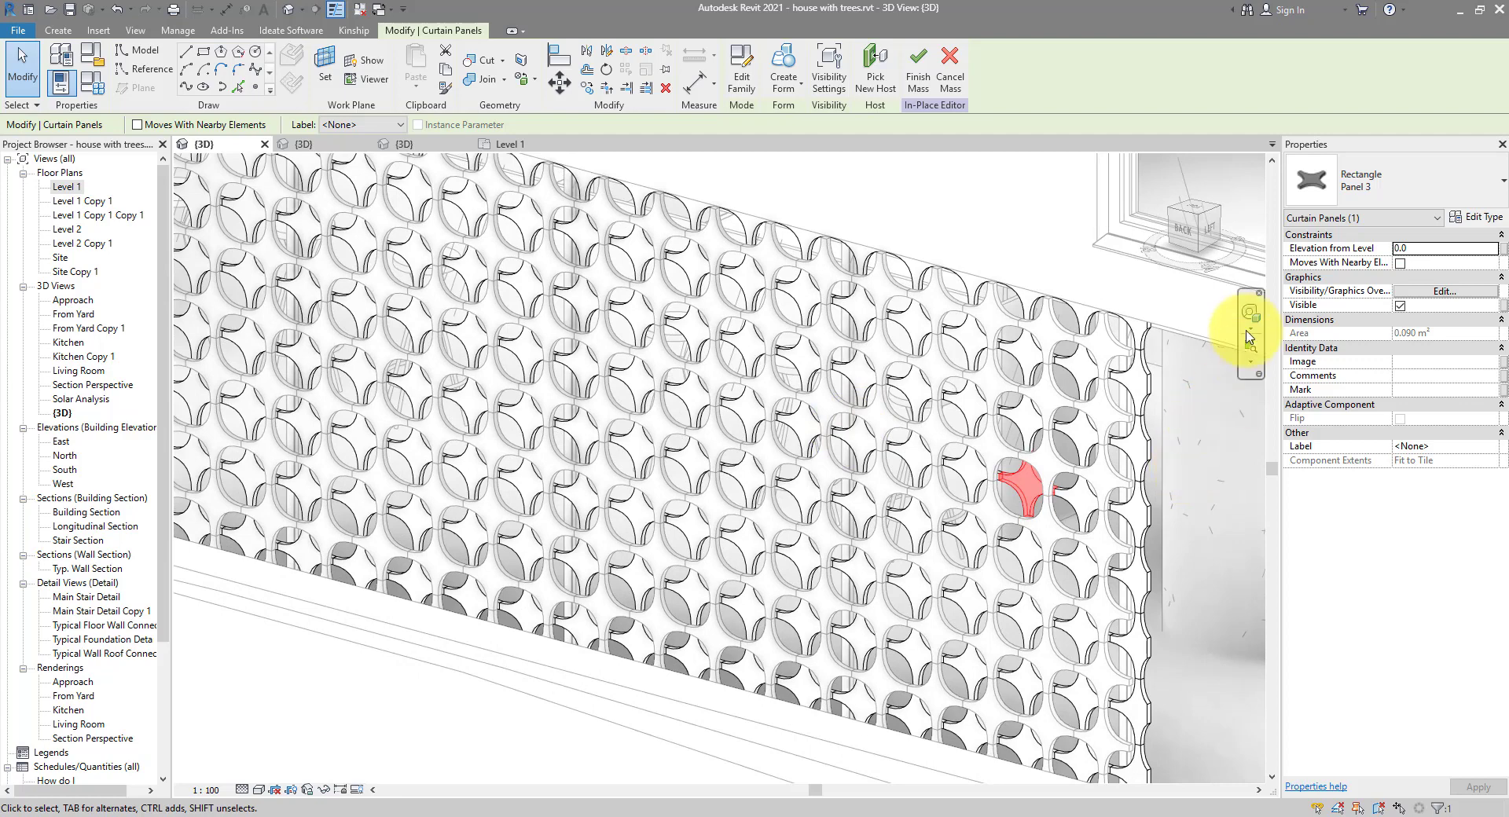
pyautogui.click(1476, 217)
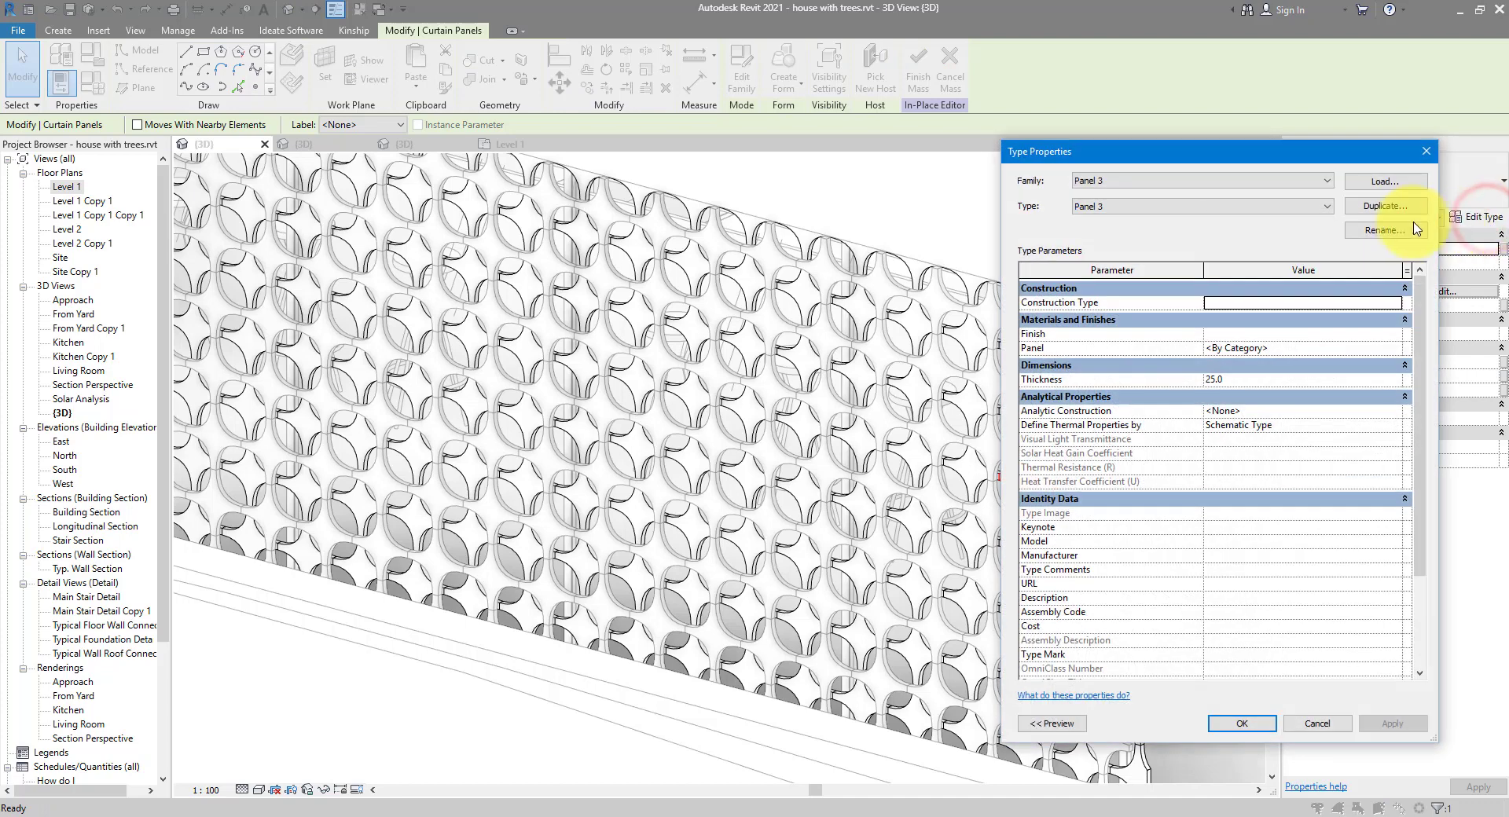
pyautogui.click(1381, 207)
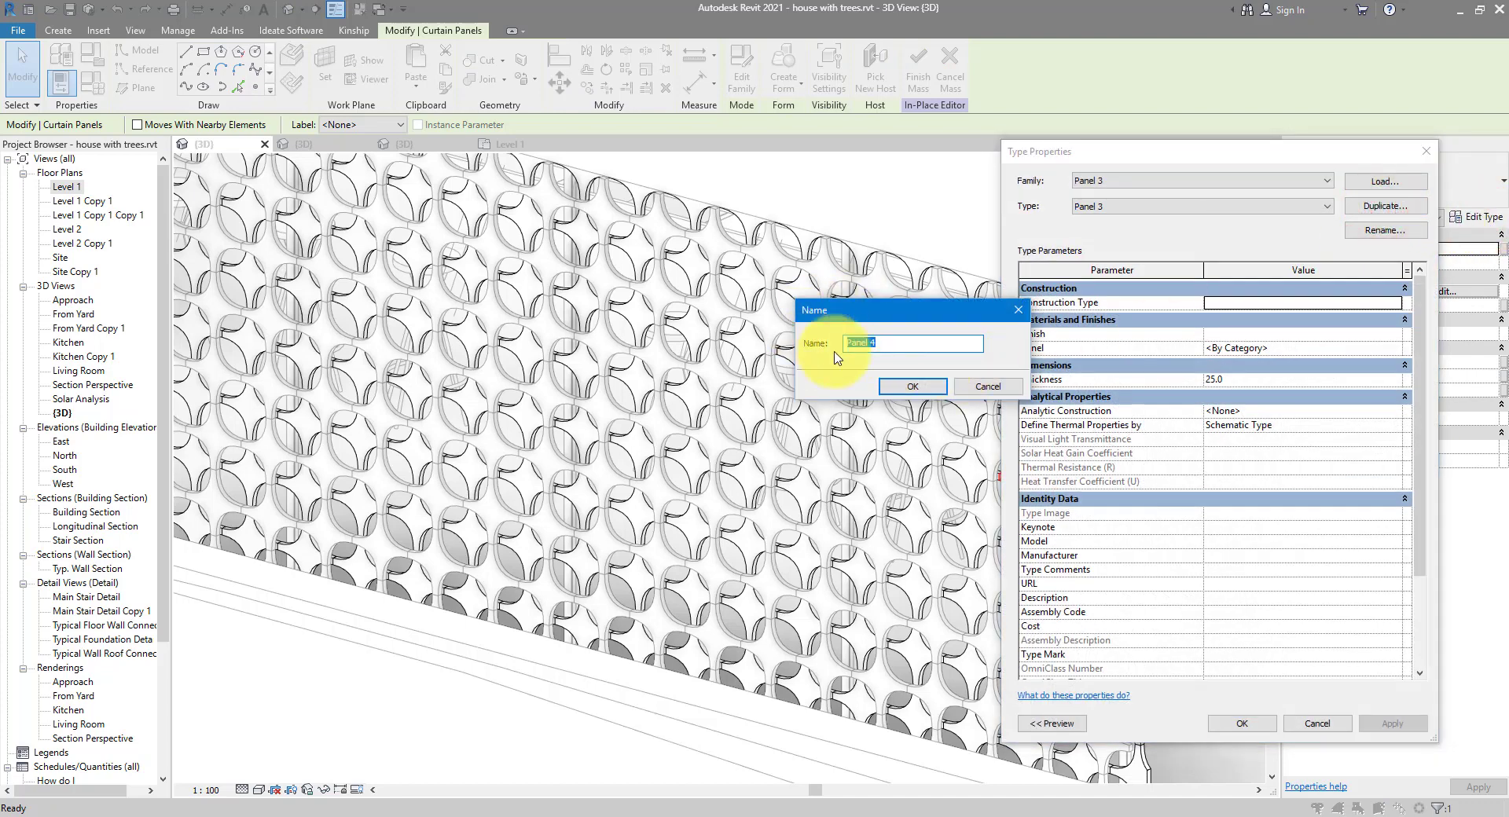
pyautogui.click(906, 382)
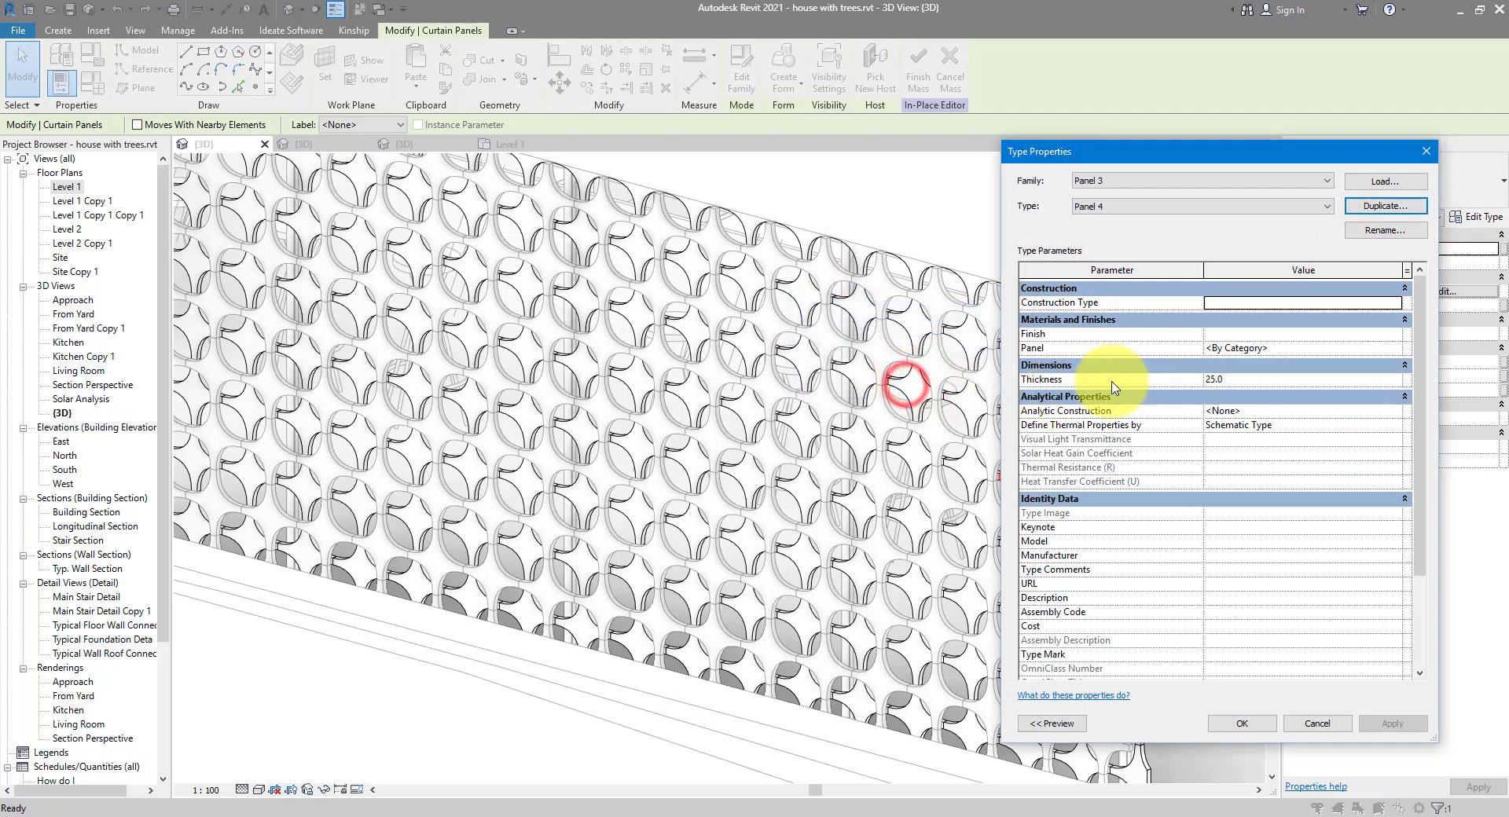
# - Assign the Copper material to the Panel parameter of the Panel 4 type
pyautogui.click(1258, 348)
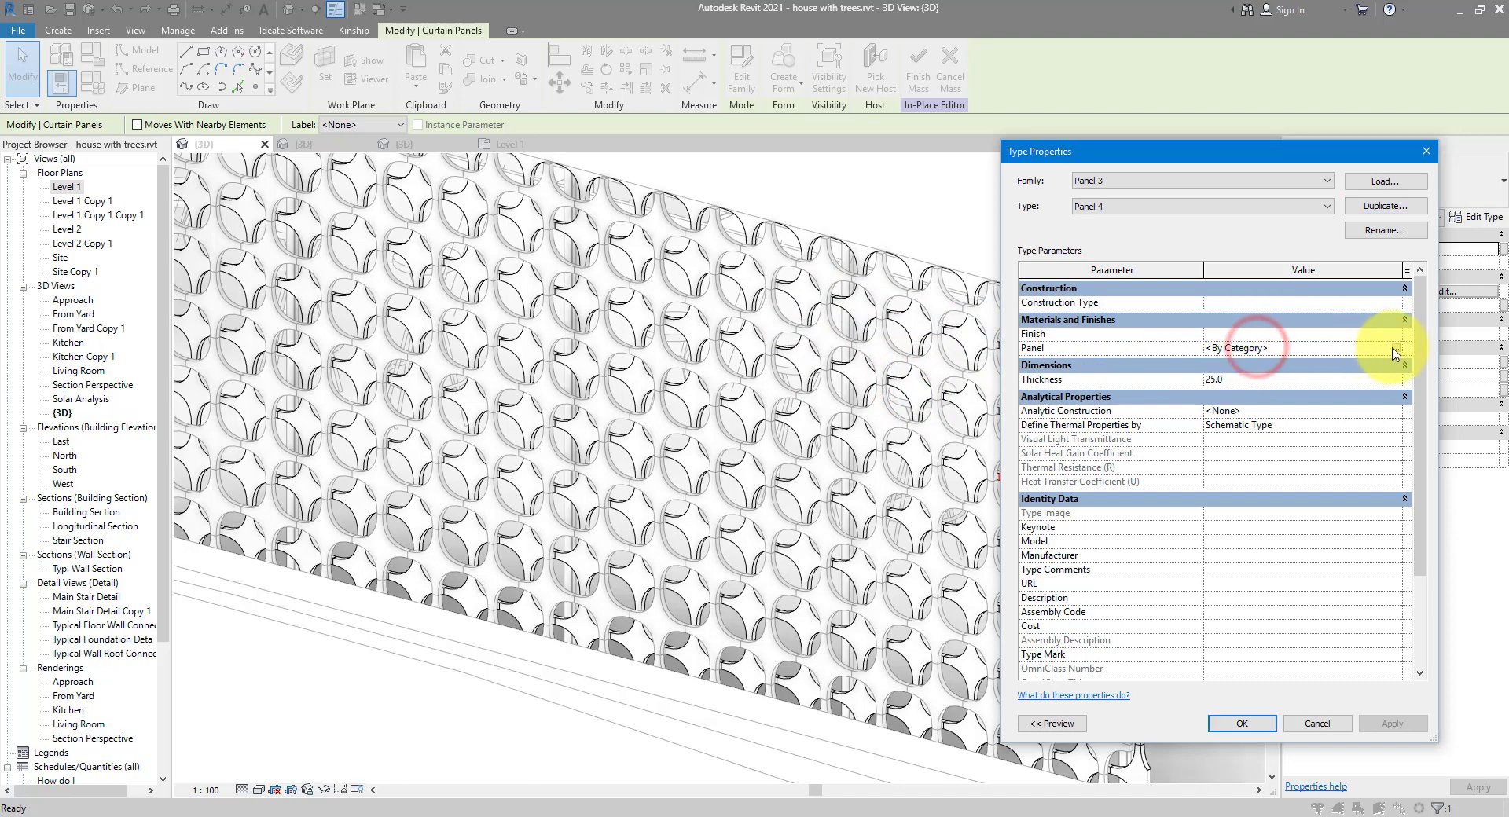
pyautogui.click(1398, 352)
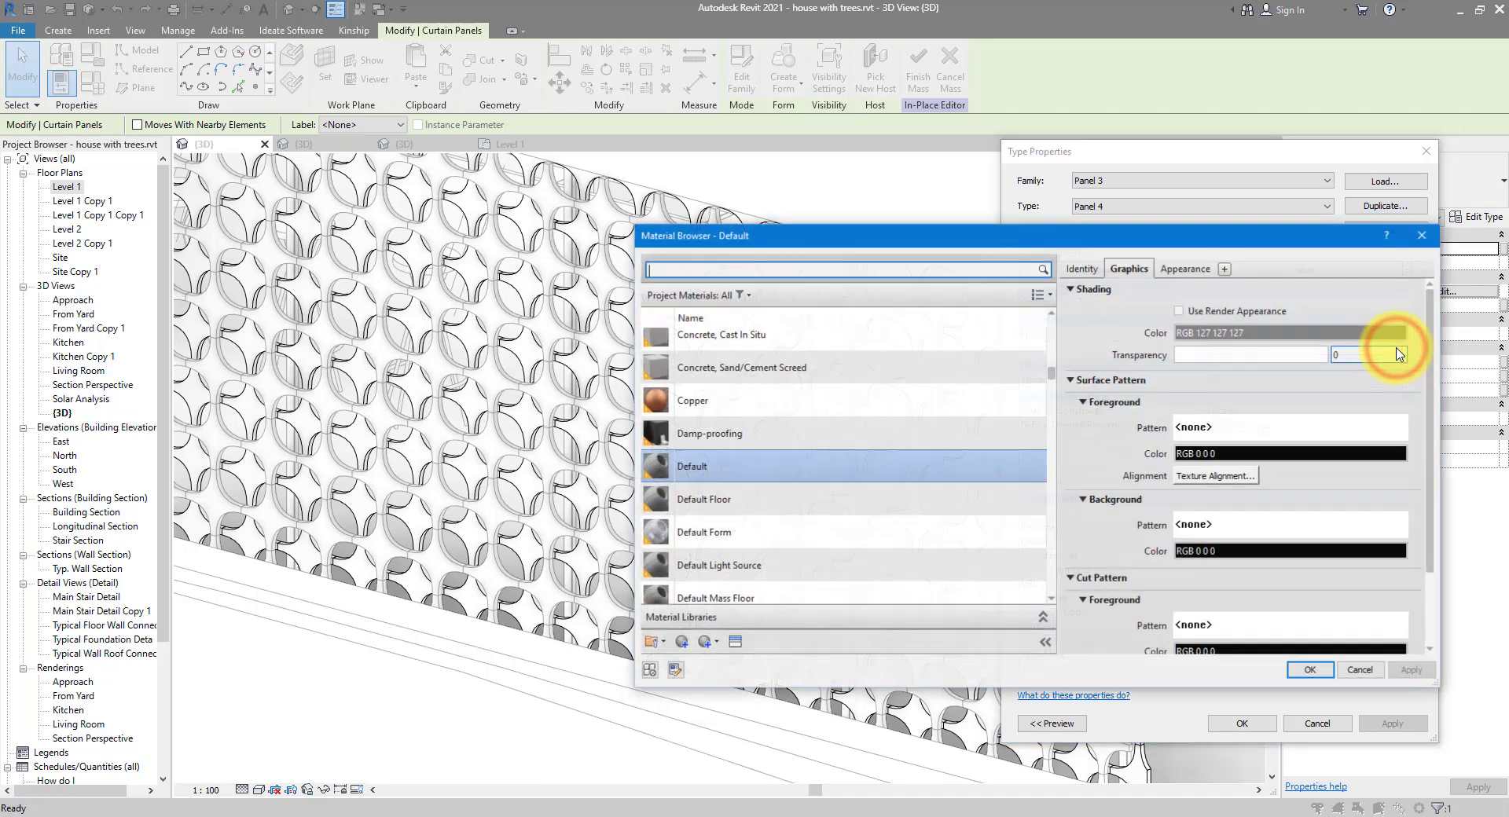
pyautogui.scroll(1, 912, 353)
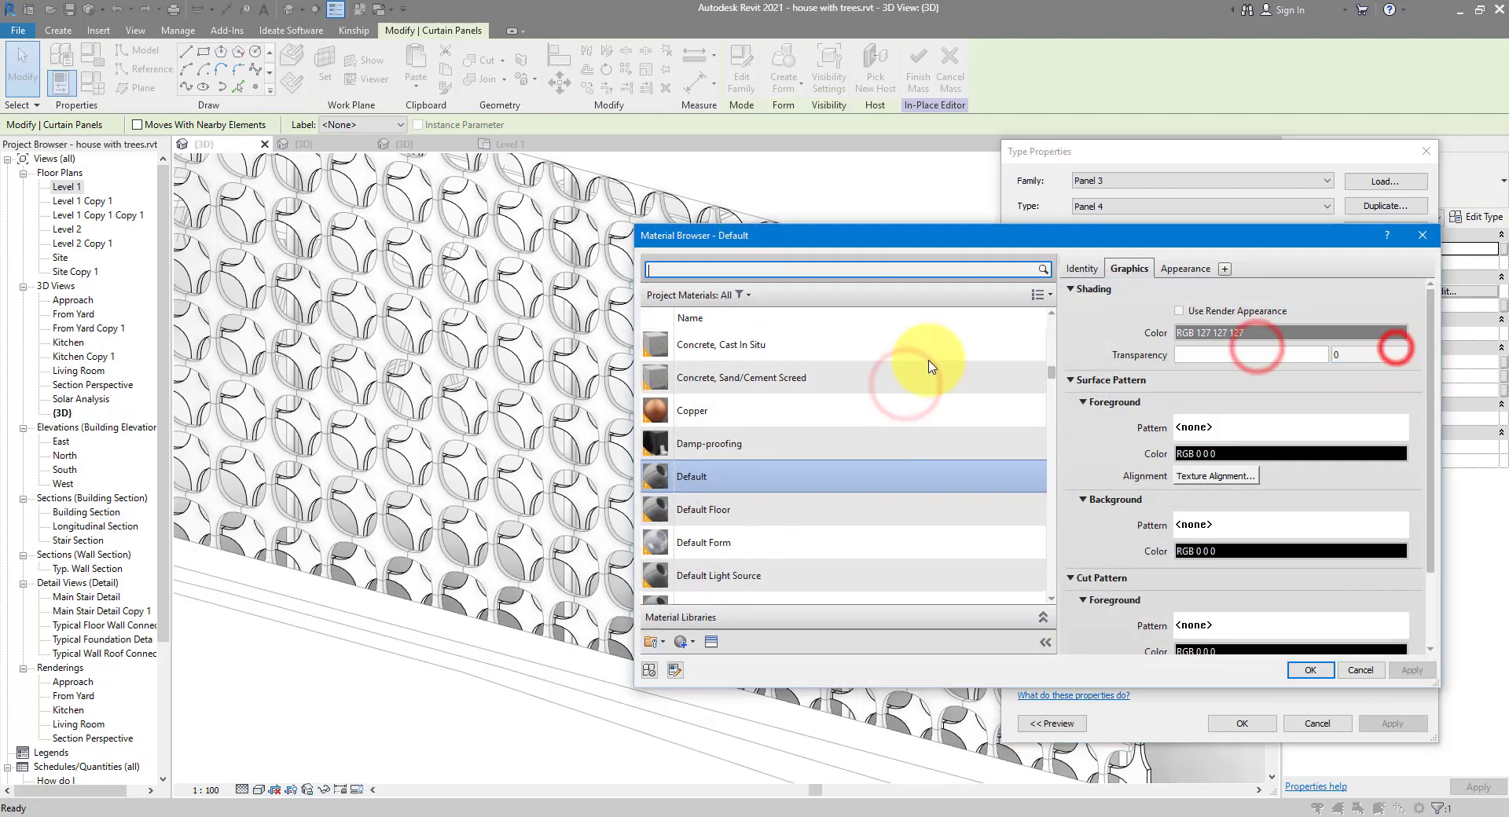
pyautogui.click(690, 407)
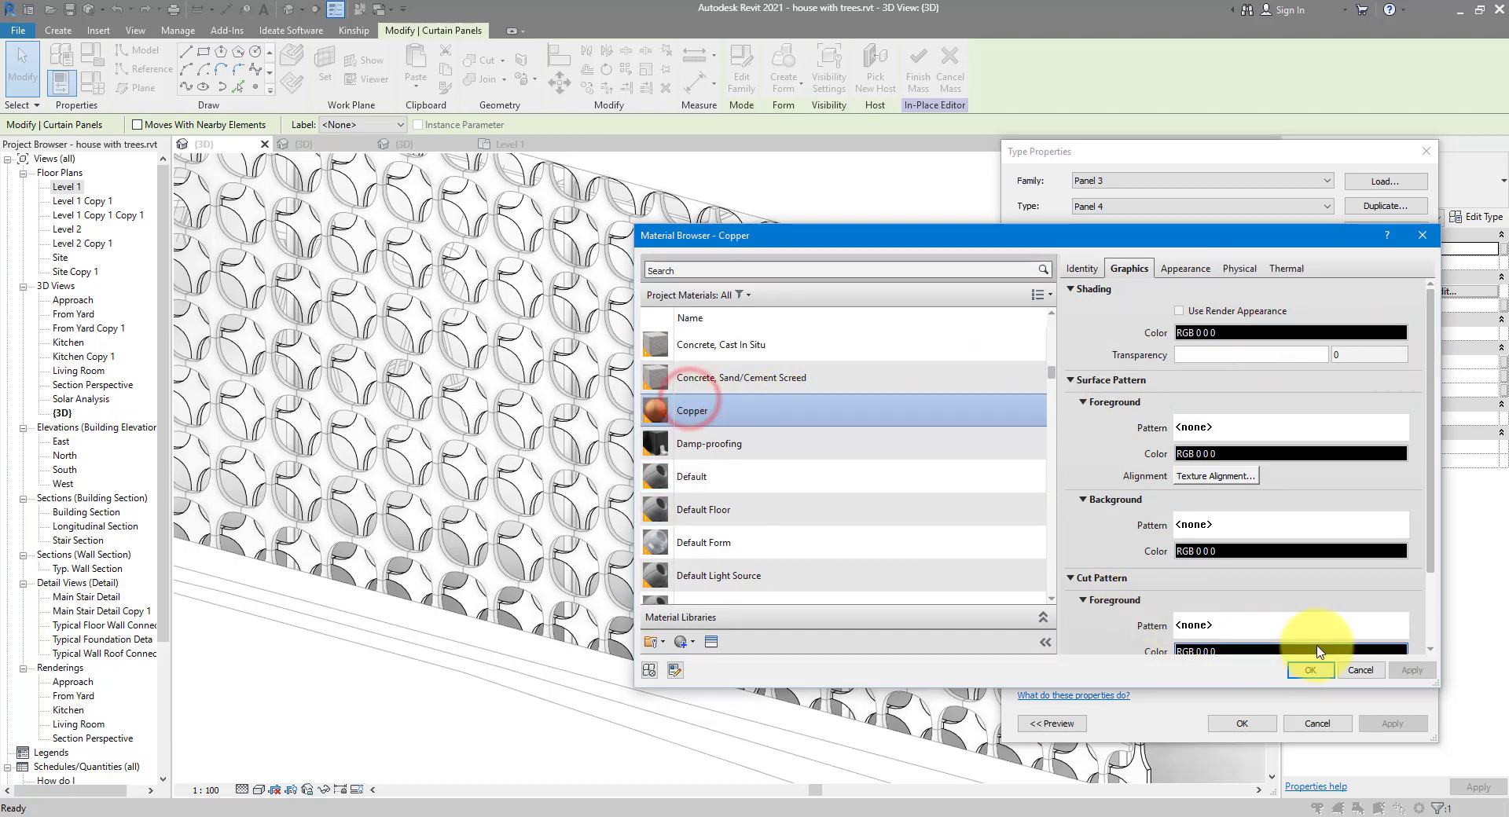
pyautogui.click(1319, 671)
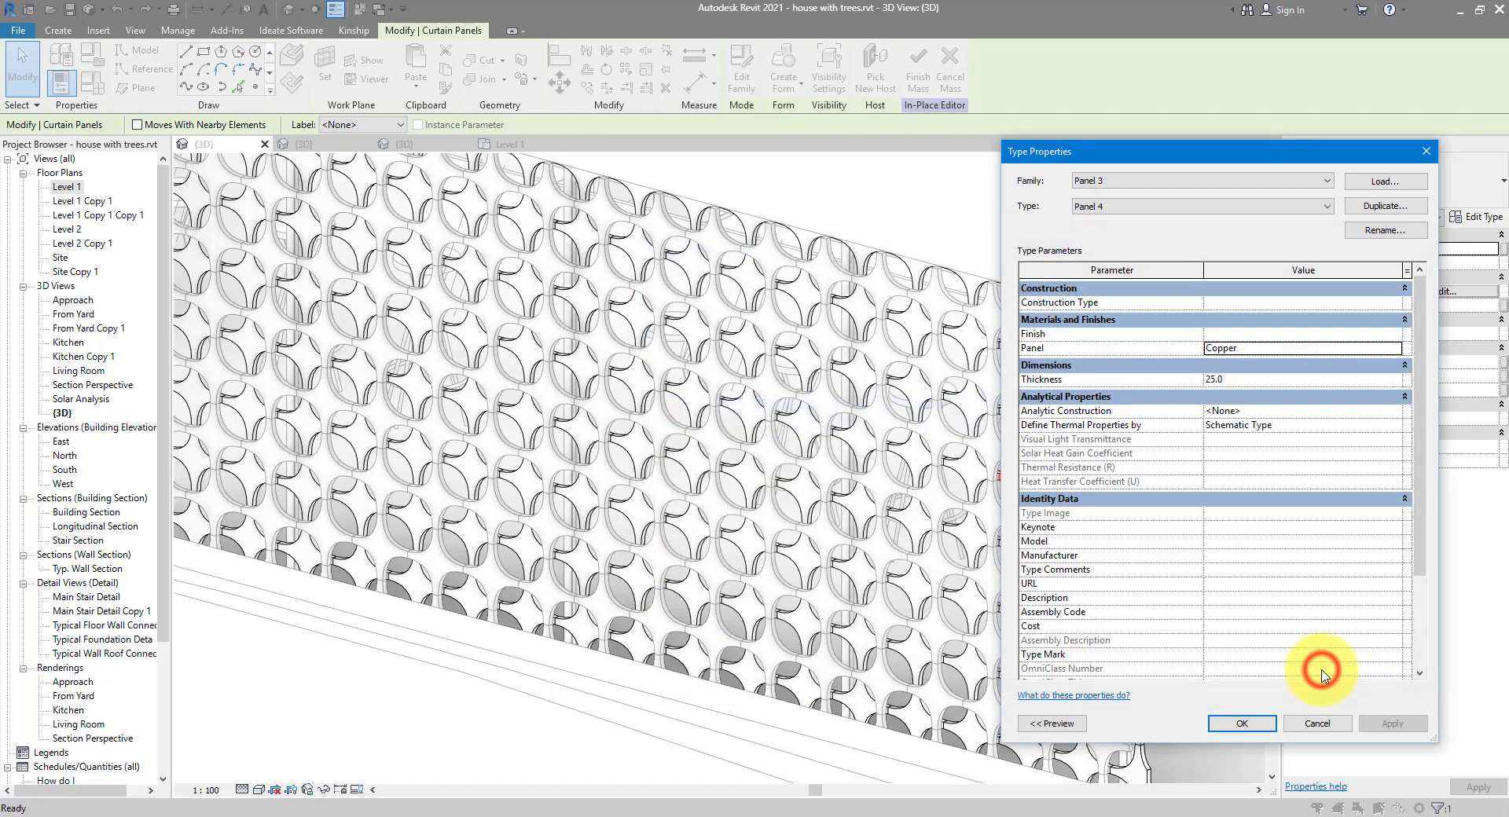
pyautogui.click(1242, 723)
pyautogui.click(1242, 613)
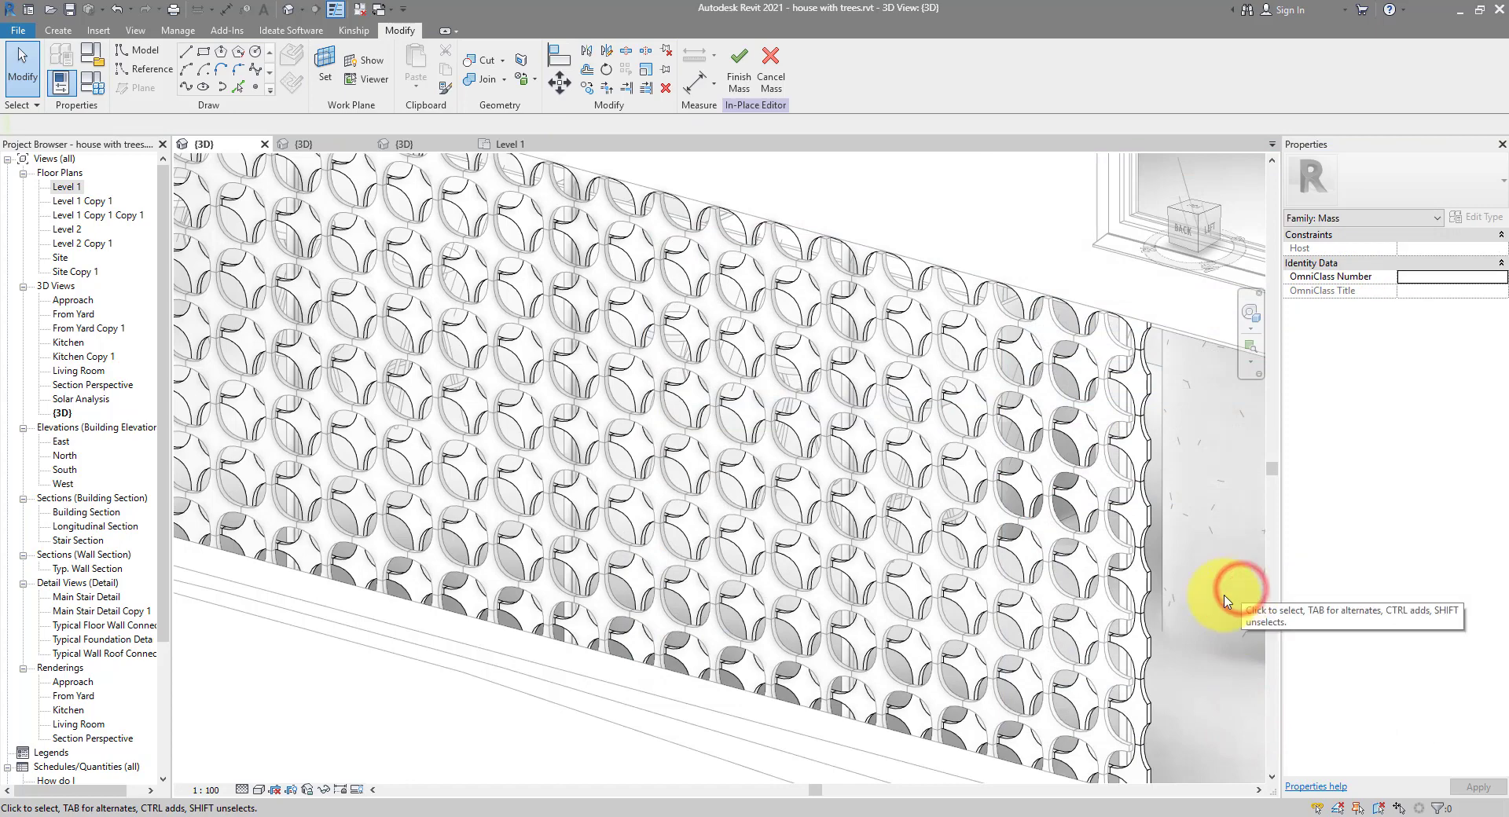
# - Switch the 3D view to Shaded and apply the Panel 4 type to the whole inner divided surface
pyautogui.click(257, 790)
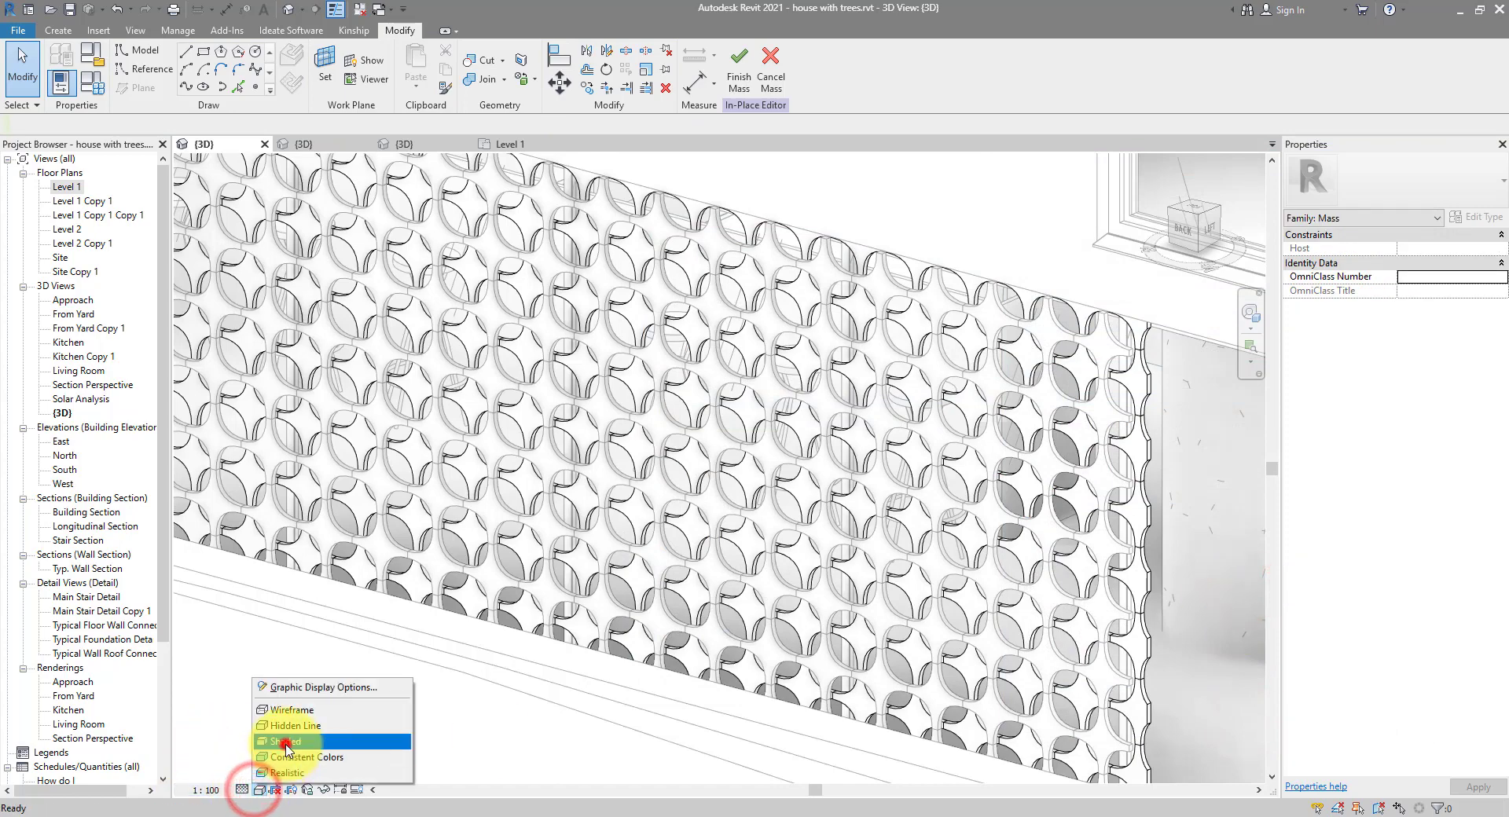
pyautogui.click(286, 744)
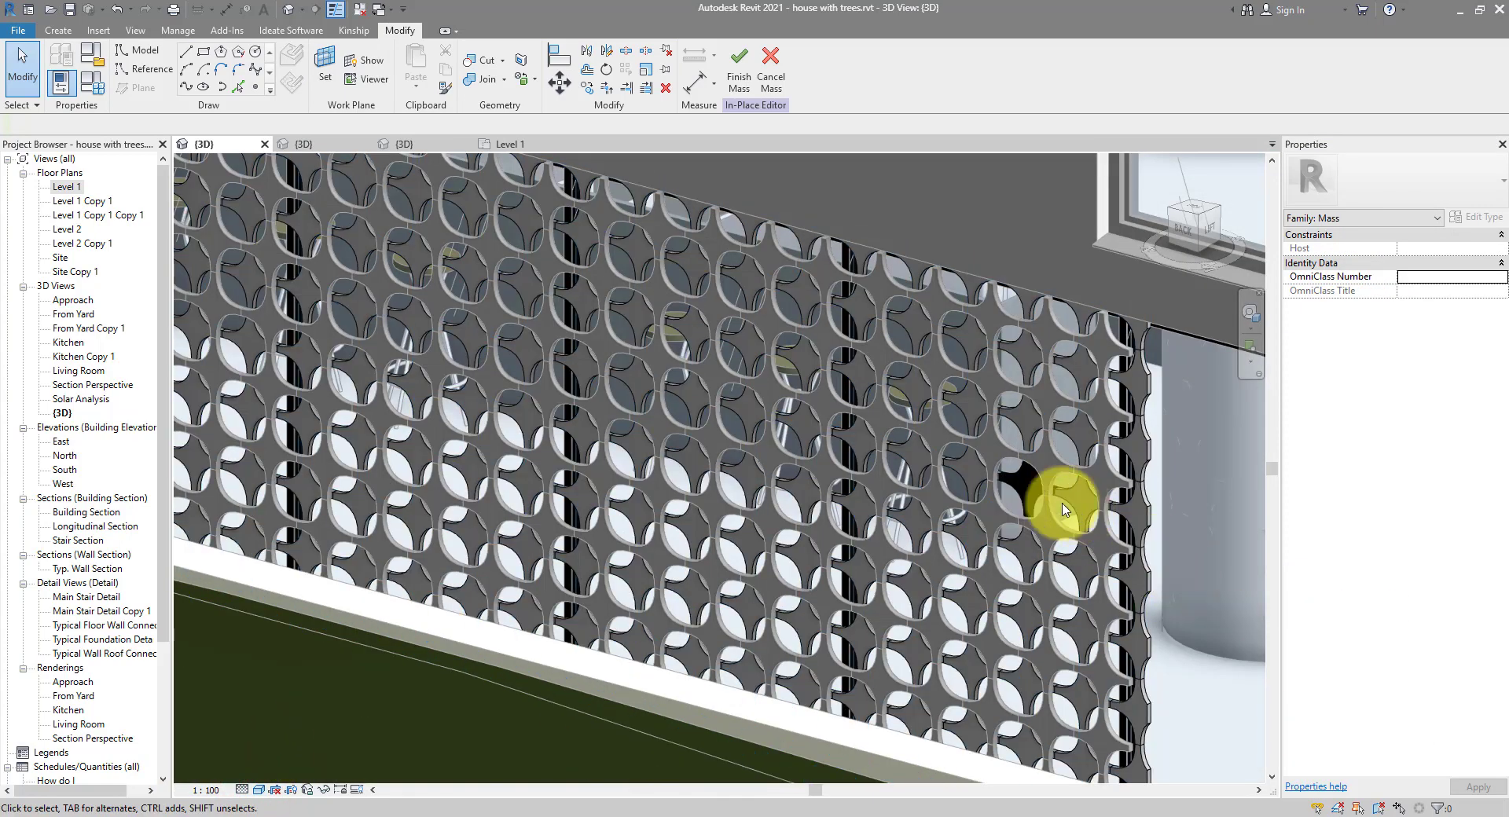
pyautogui.click(1152, 385)
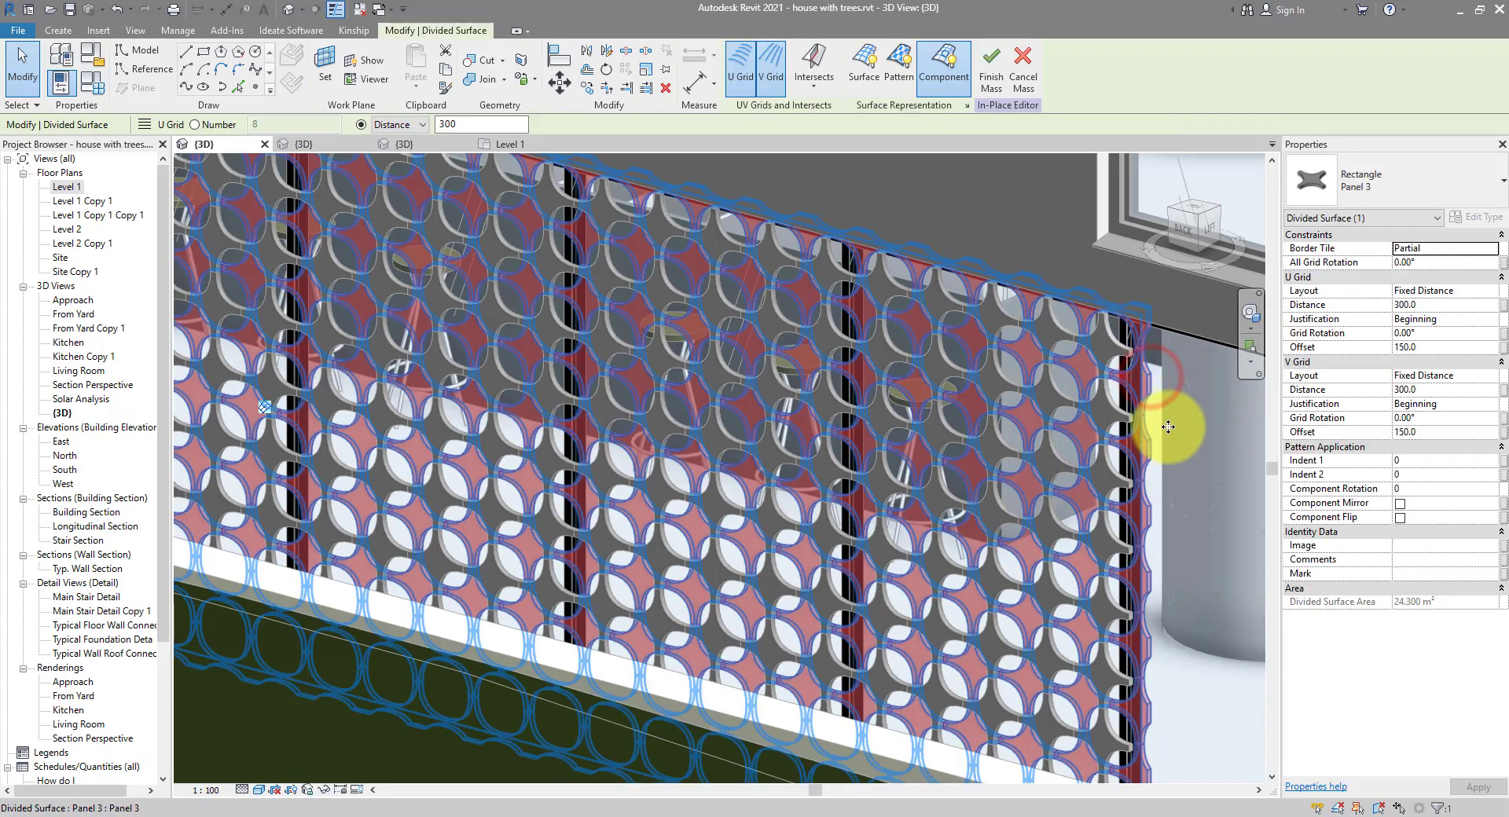
pyautogui.click(1401, 190)
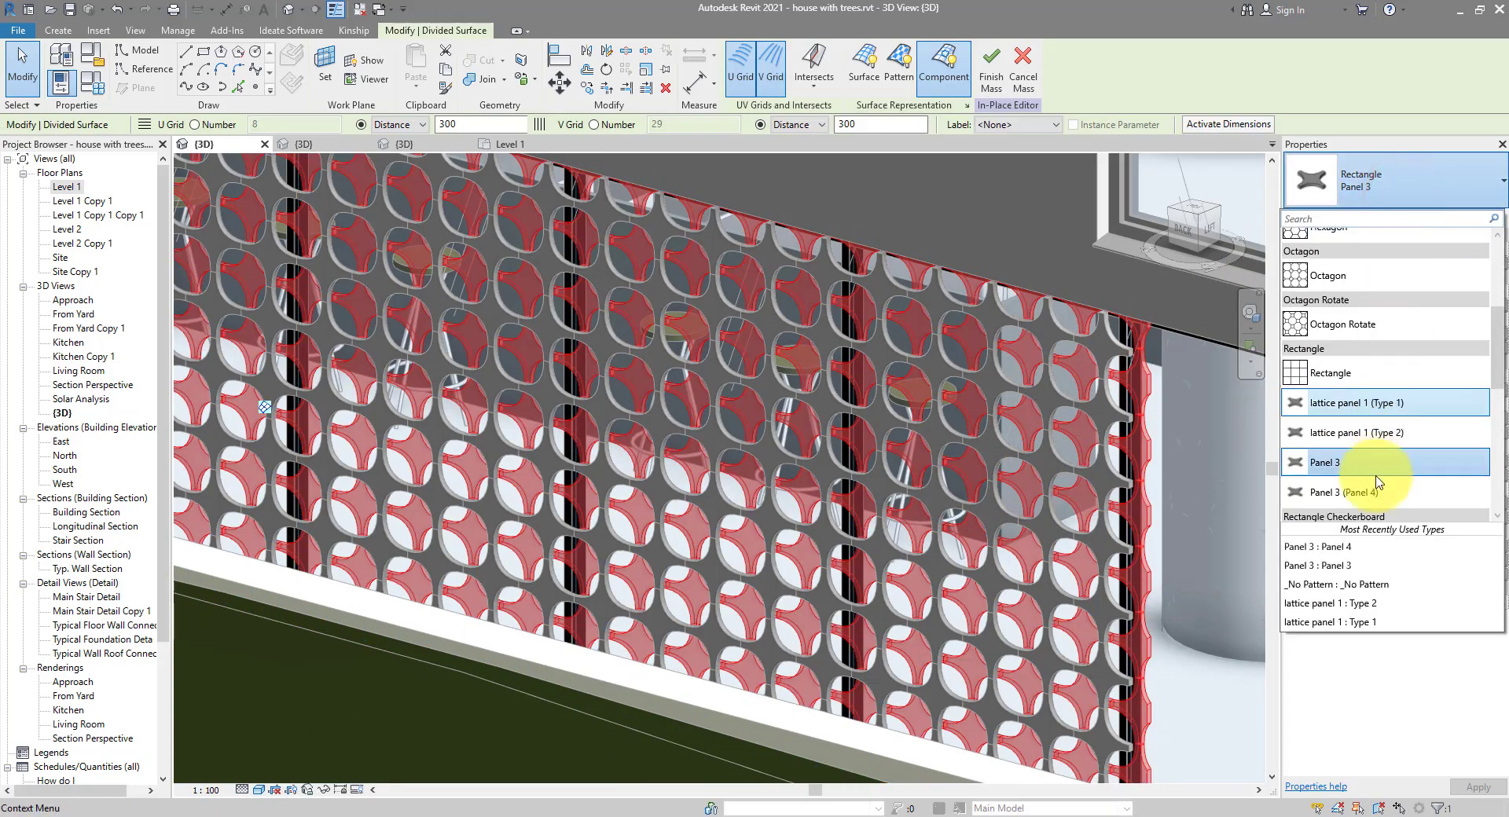
pyautogui.click(1354, 493)
pyautogui.click(1219, 493)
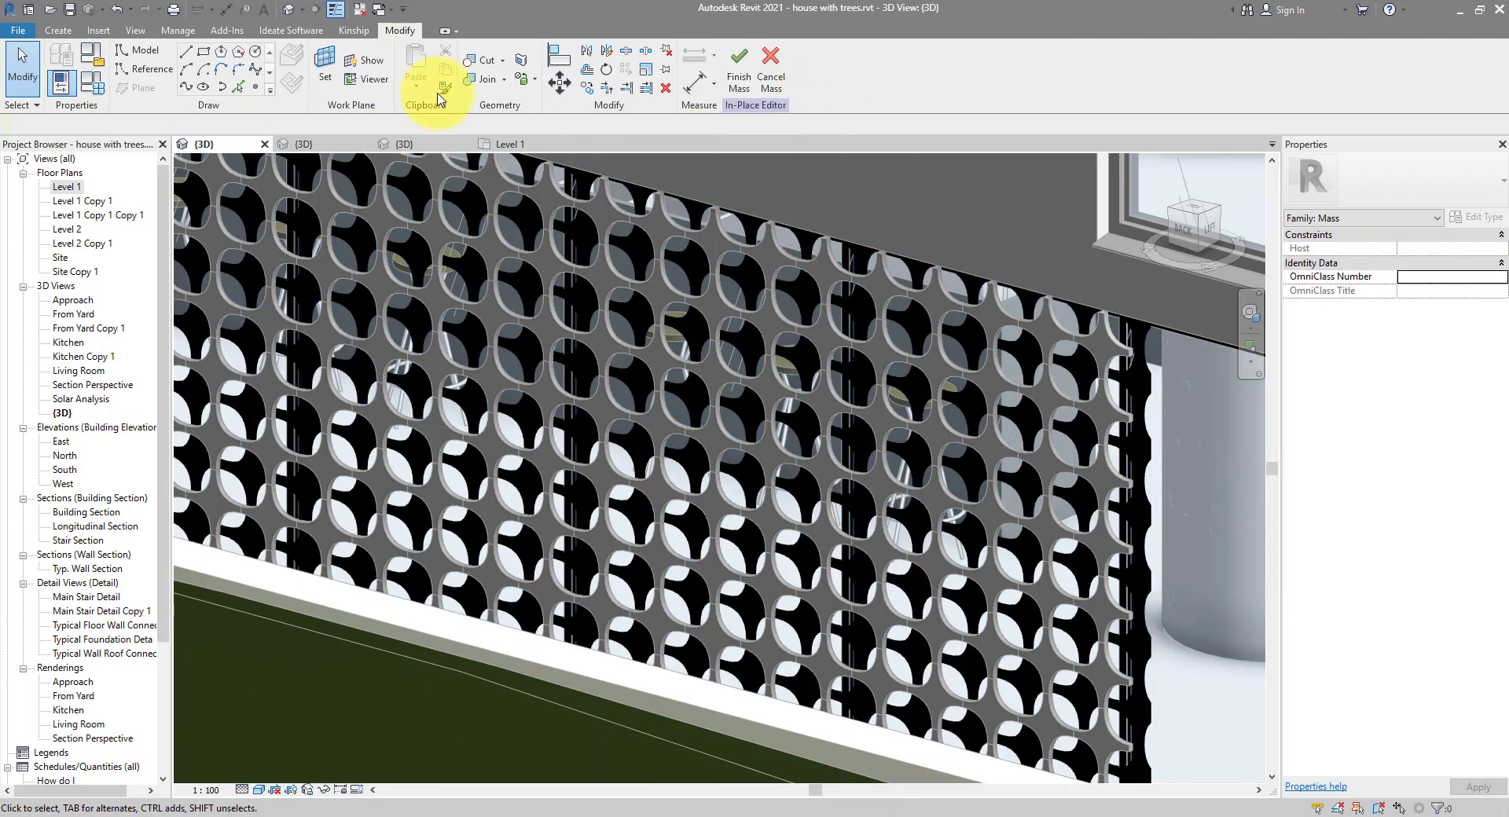
# - Make the Copper material use its render appearance for shading, and finish the in-place mass
pyautogui.click(177, 30)
pyautogui.click(68, 70)
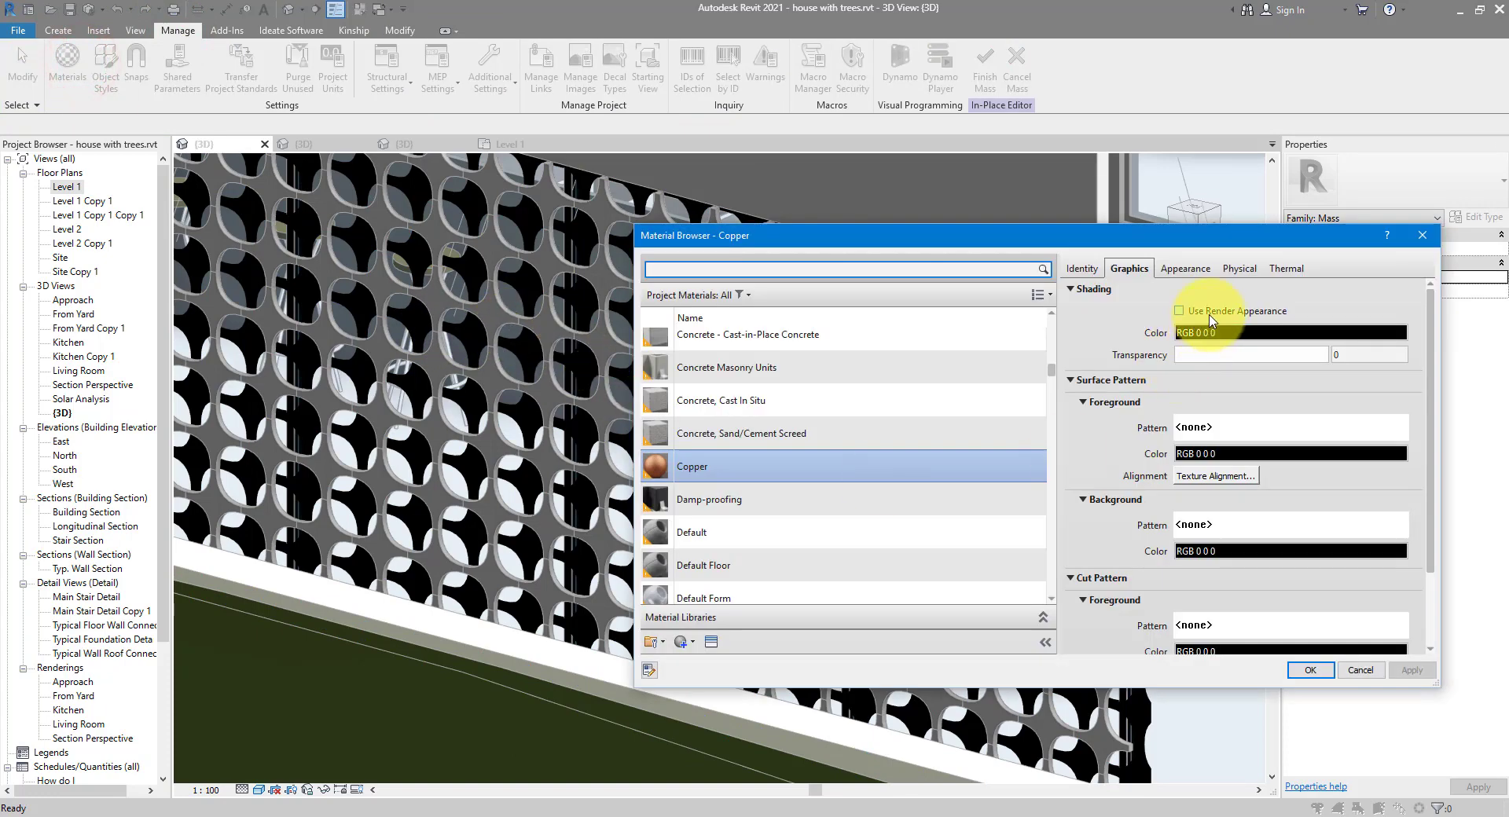
pyautogui.click(1210, 313)
pyautogui.click(1307, 670)
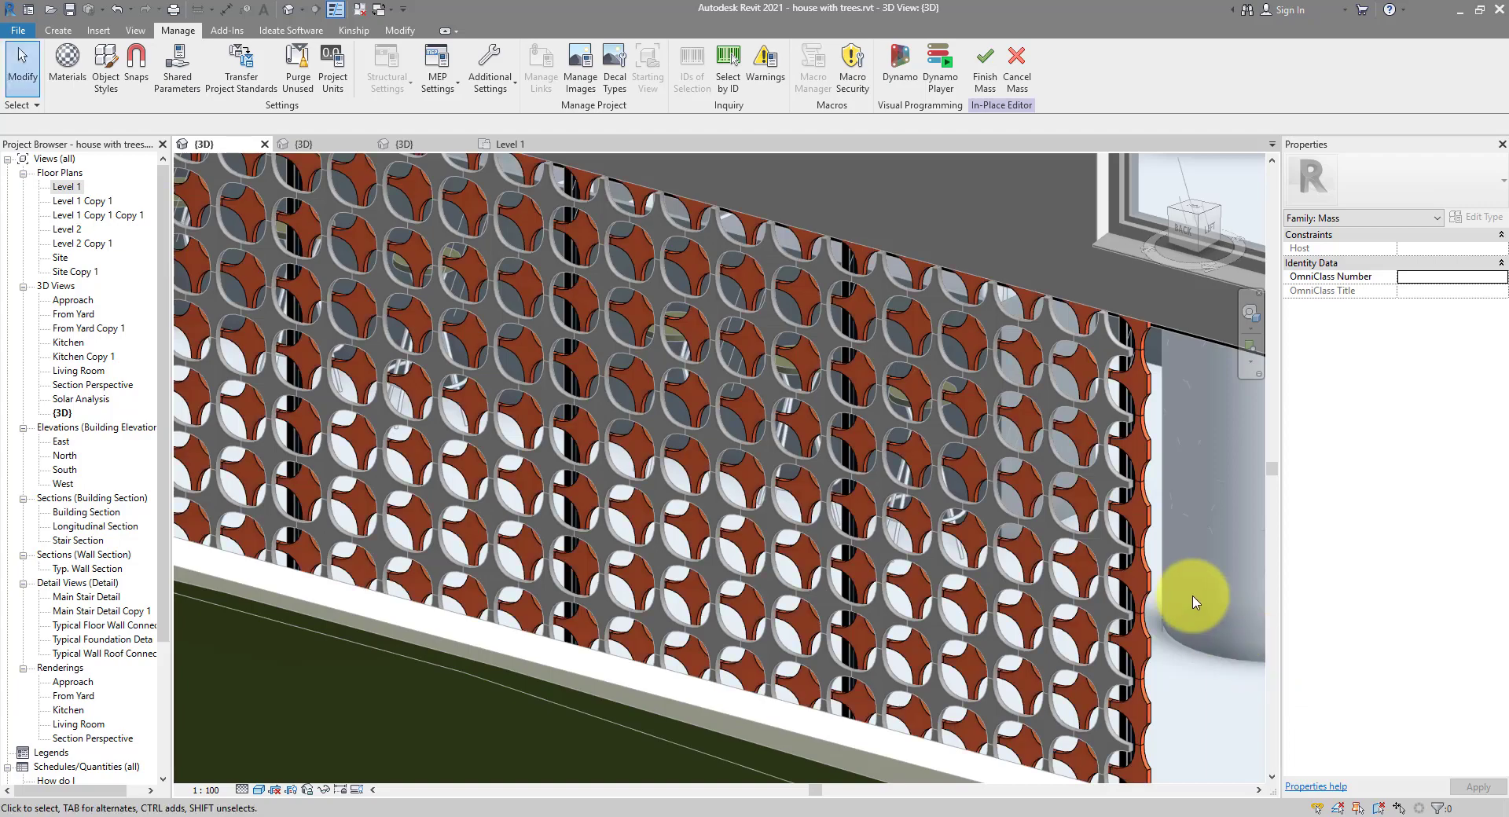
pyautogui.click(983, 85)
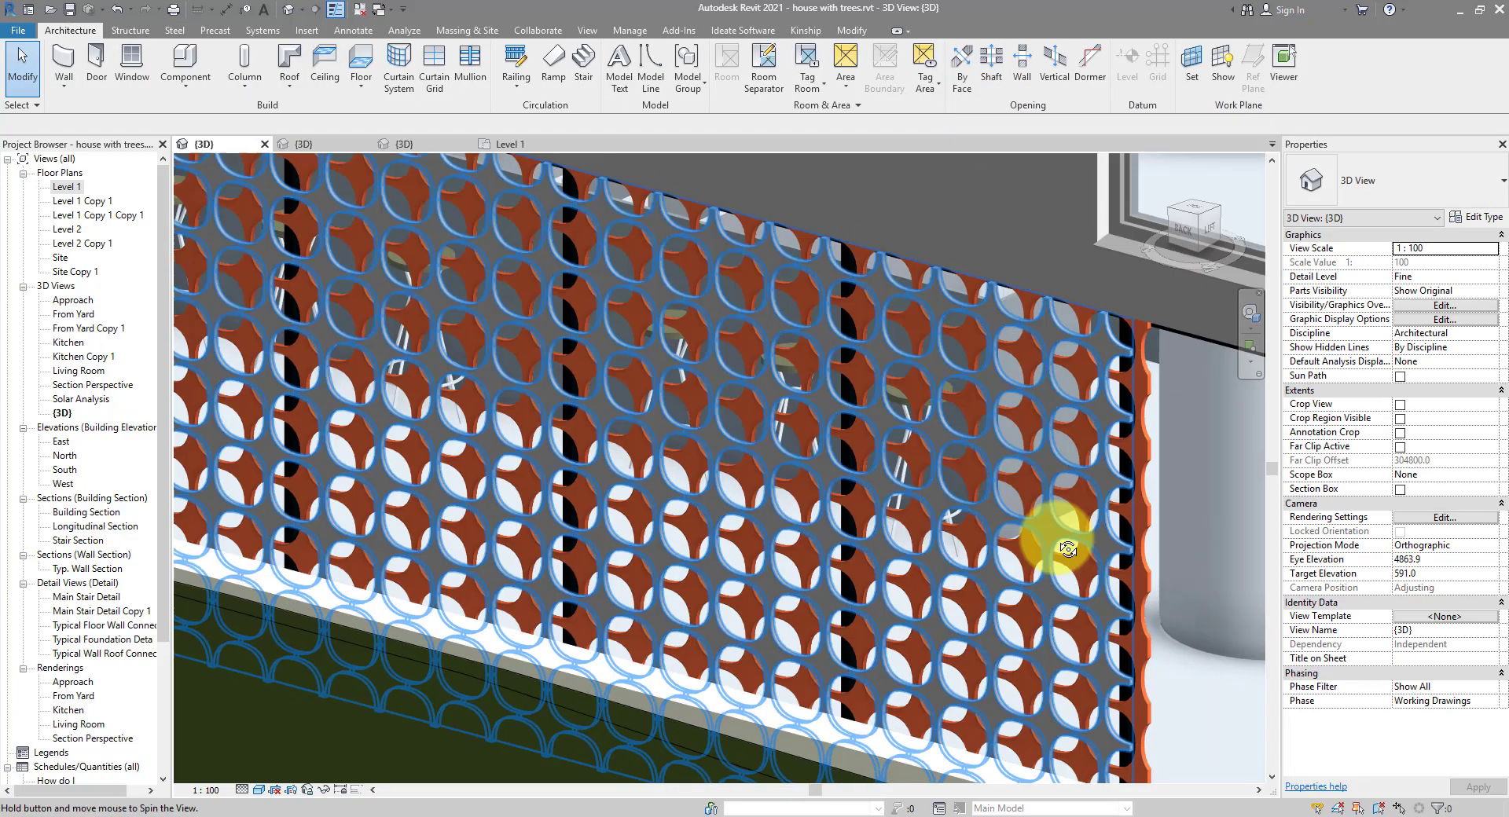
pyautogui.keyDown('shift'); pyautogui.moveTo(1161, 542); pyautogui.dragTo(1034, 621, button='middle'); pyautogui.keyUp('shift')
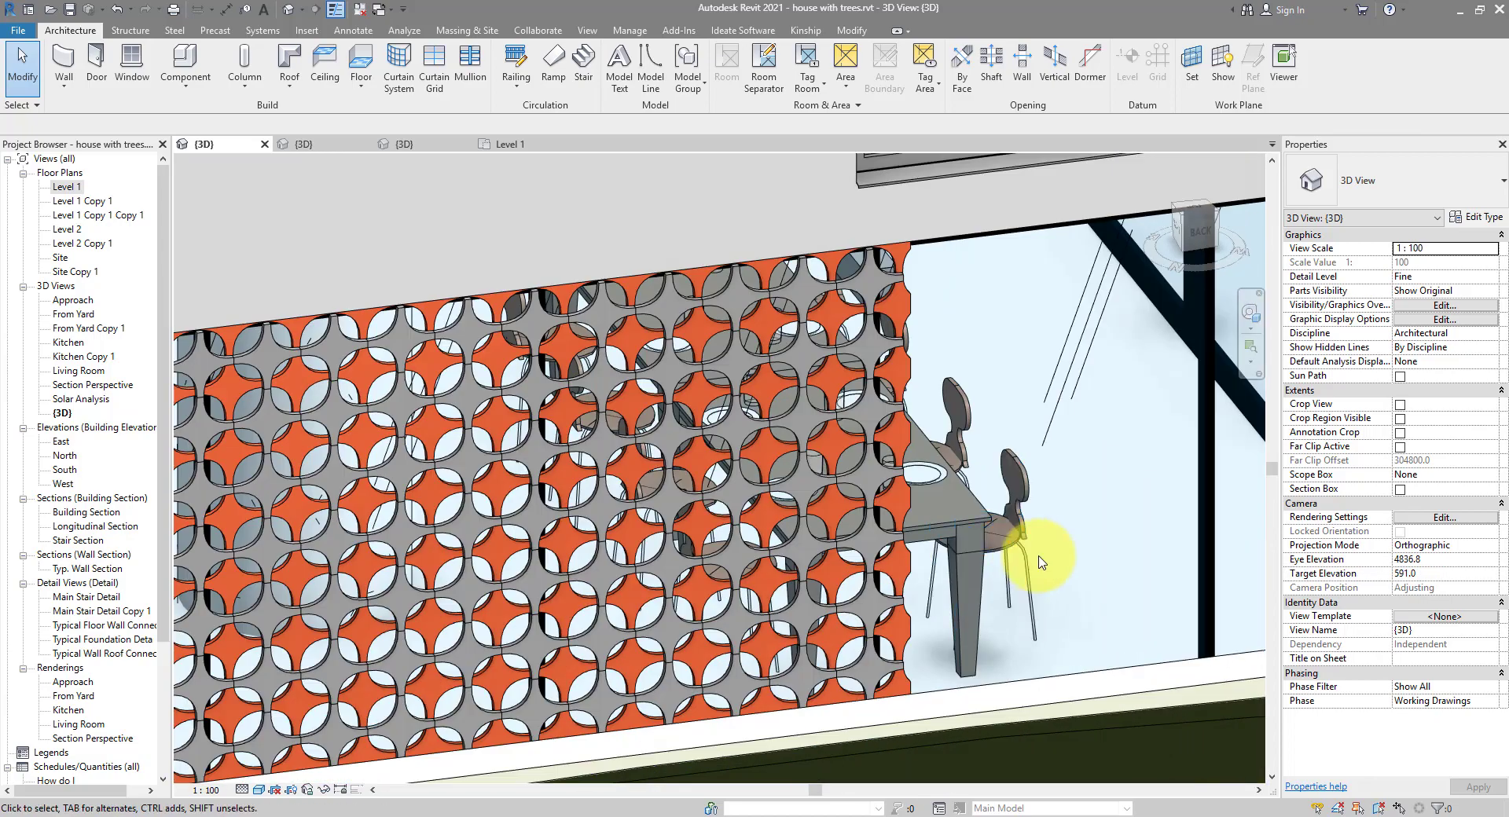
# - Set BoundaryPointParameter to 0.25 in the Panel 3 type of the outer grey lattice and apply it
pyautogui.click(812, 409)
pyautogui.click(1468, 217)
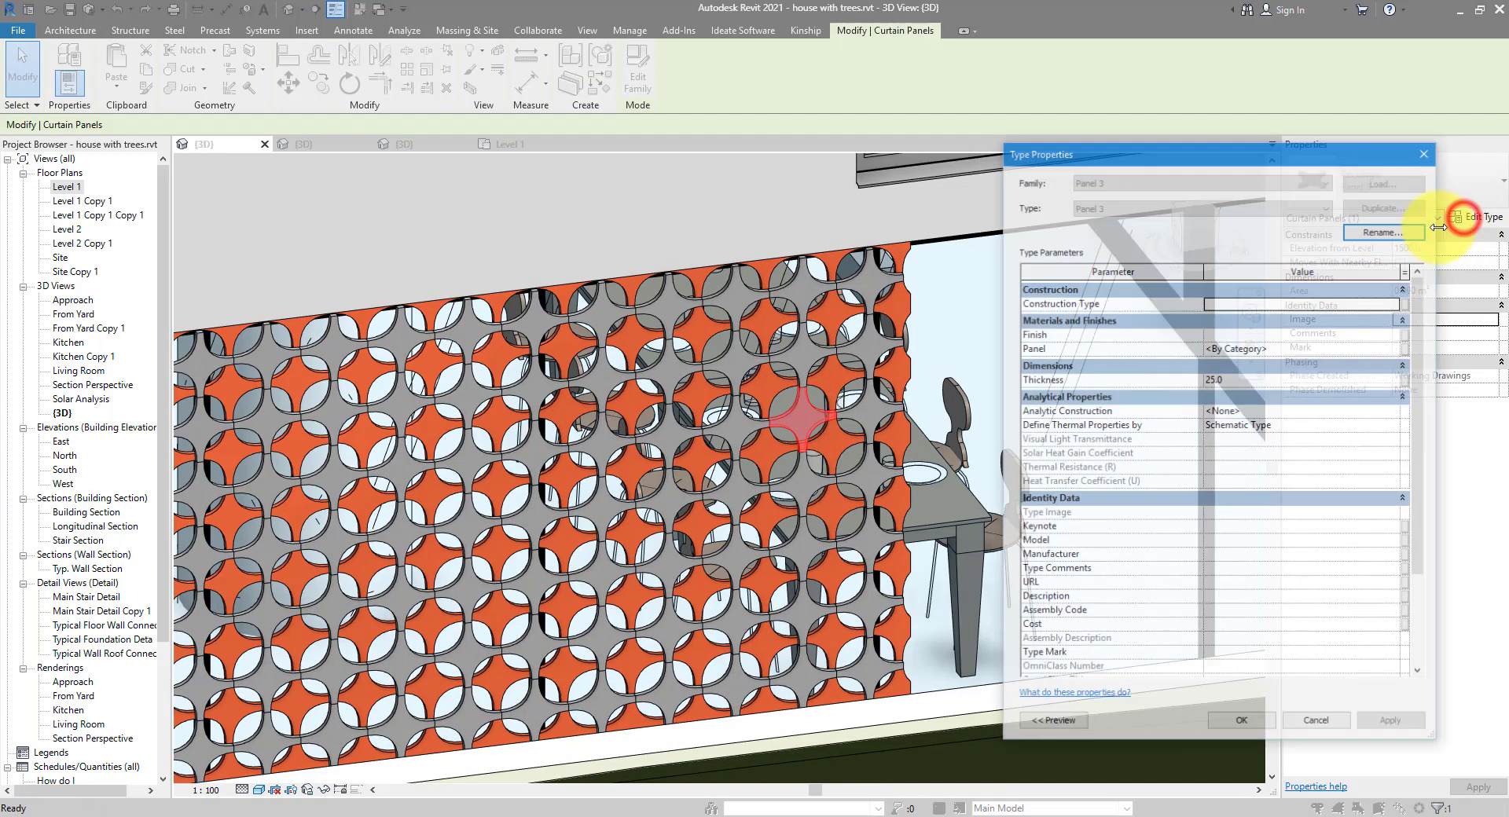
pyautogui.moveTo(1421, 461); pyautogui.dragTo(1423, 588)
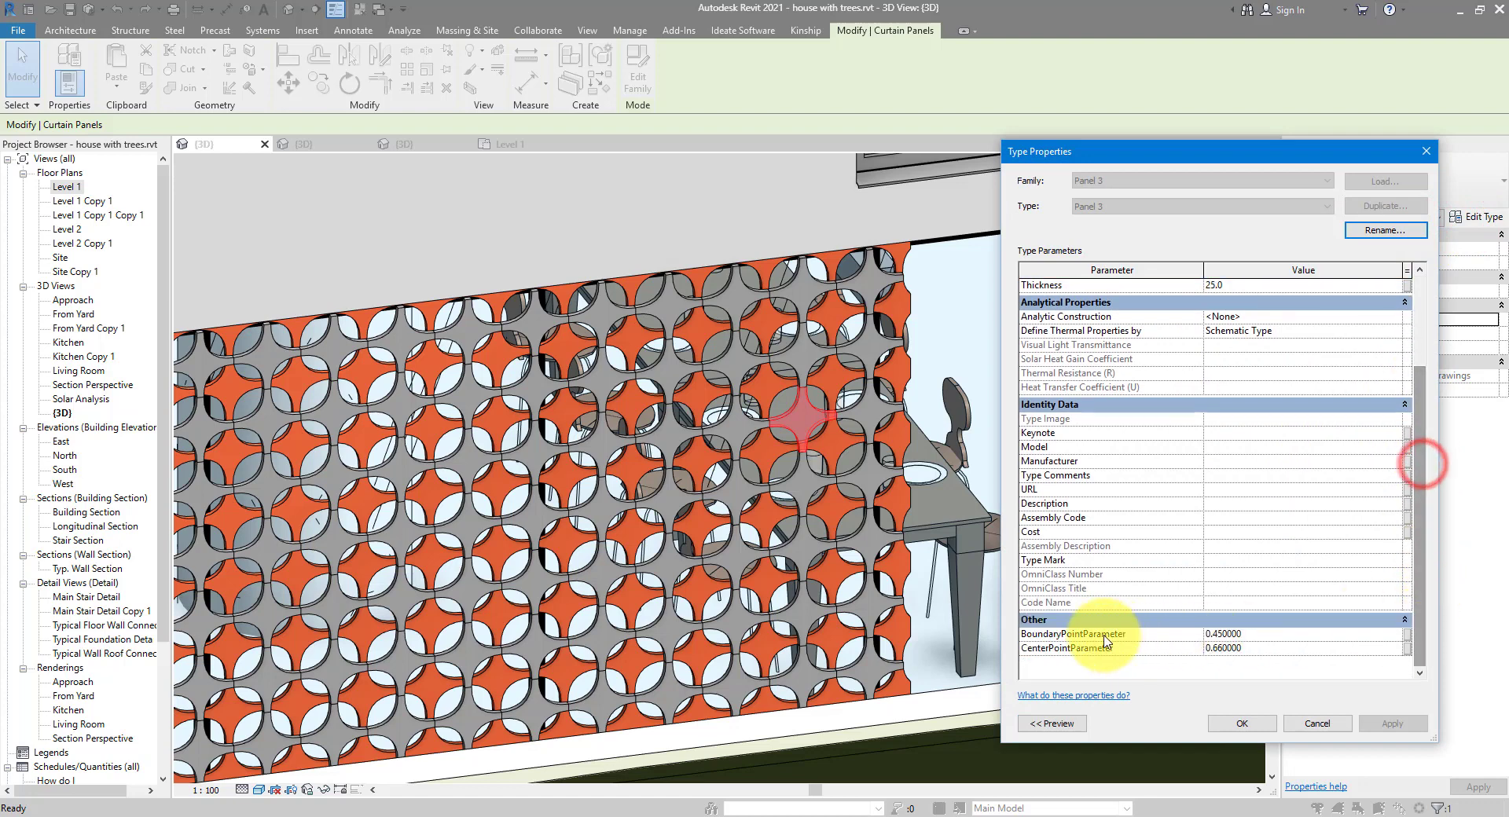
pyautogui.click(1266, 635)
pyautogui.click(1217, 635)
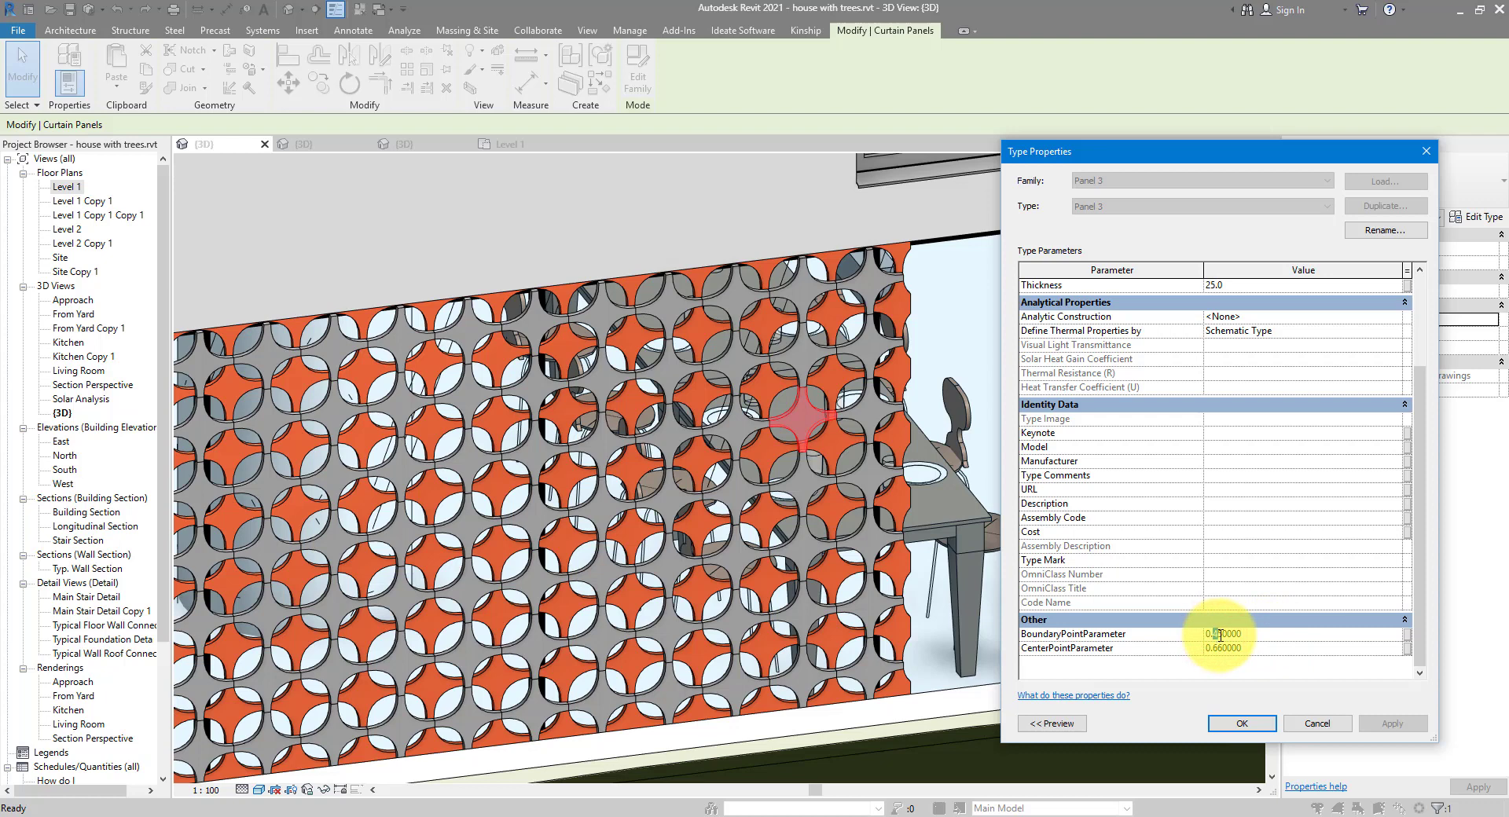
pyautogui.write('2')
pyautogui.click(1325, 697)
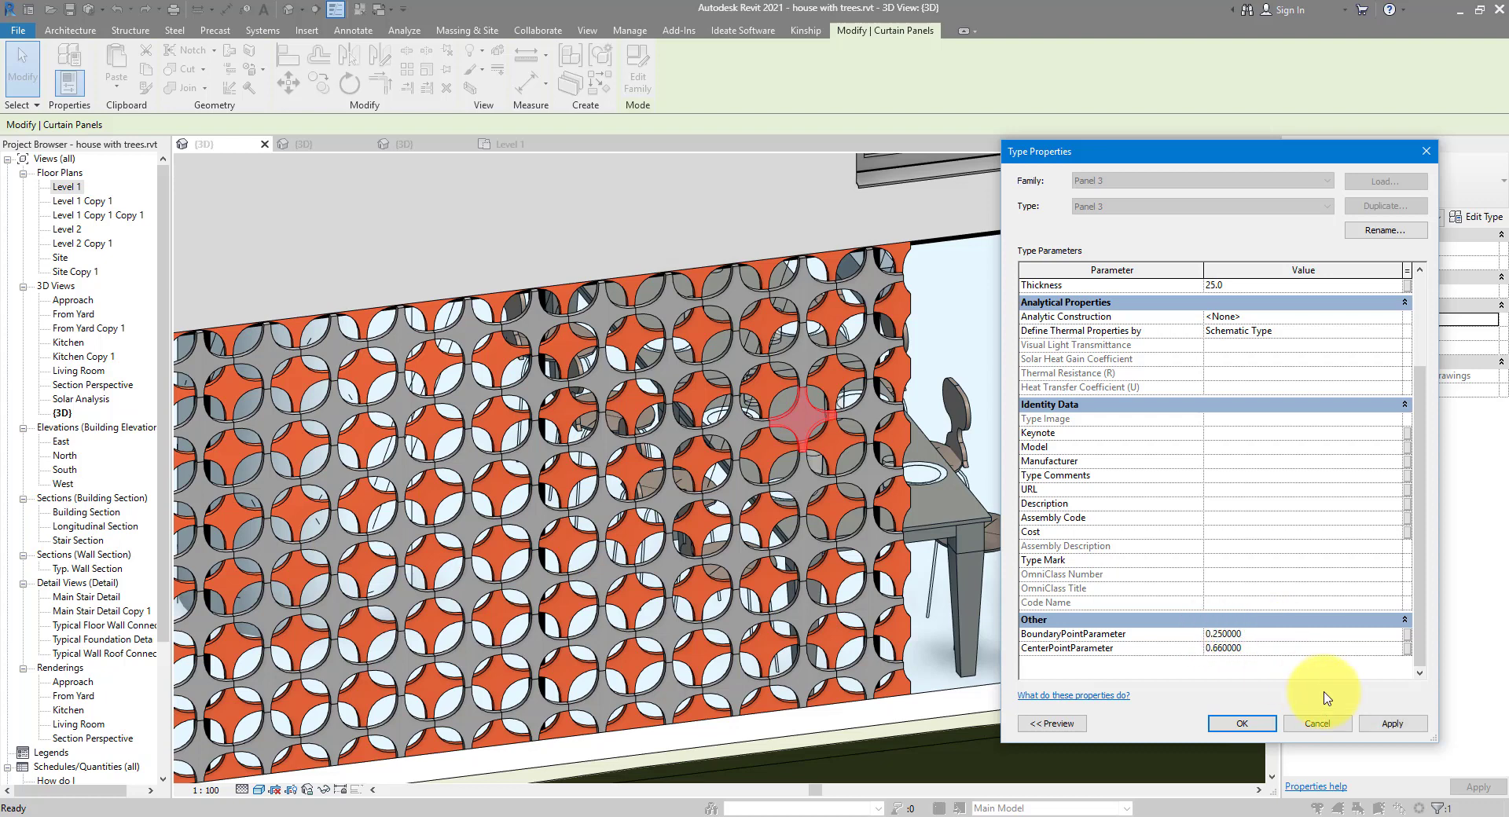
pyautogui.click(1379, 725)
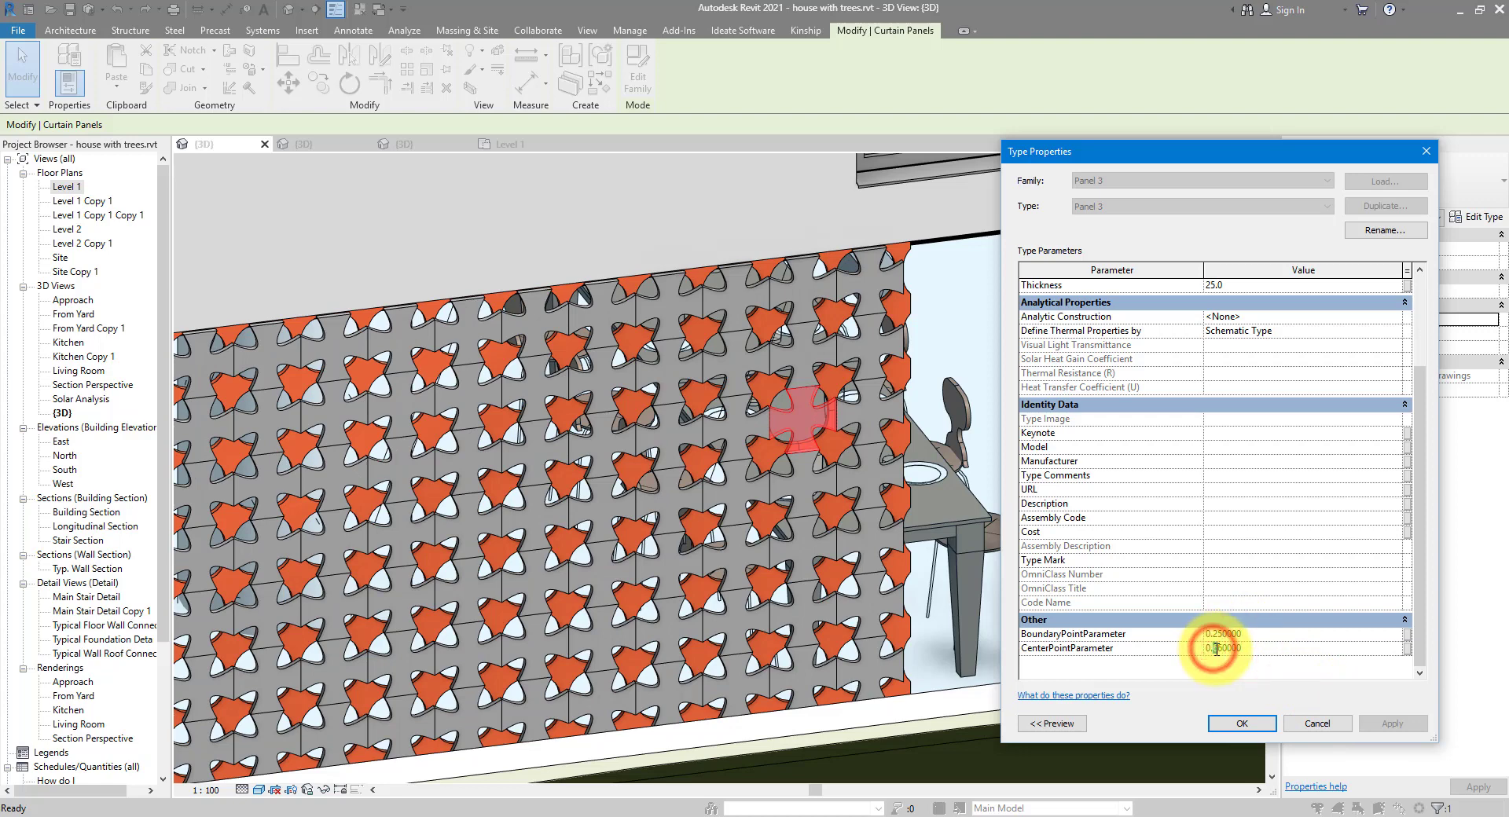
# - Set CenterPointParameter to 0.86 in the Panel 3 type of the outer grey lattice and apply it
pyautogui.moveTo(1213, 649); pyautogui.dragTo(1218, 649)
pyautogui.write('86')
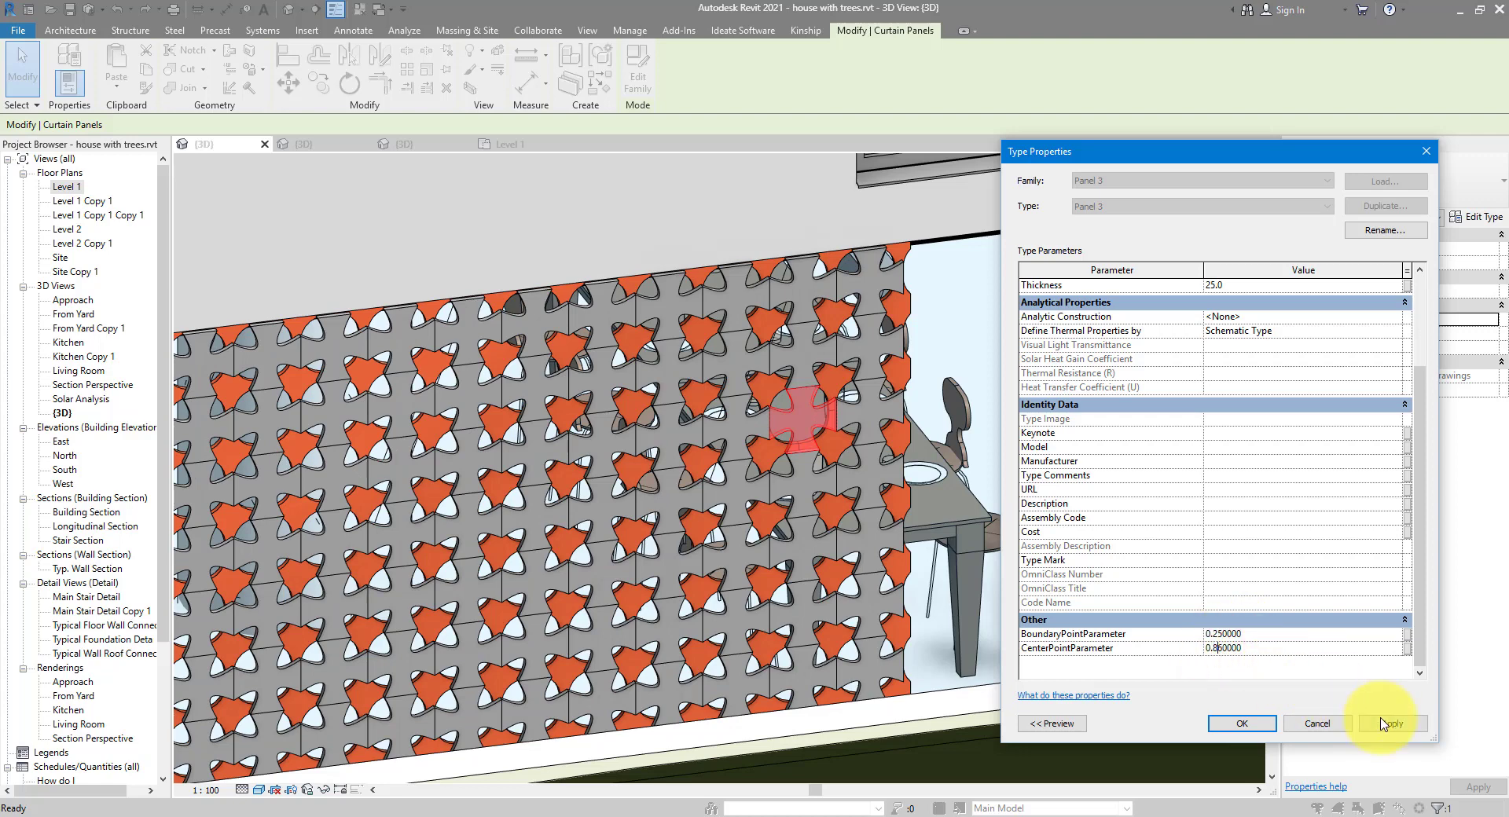
pyautogui.click(1385, 727)
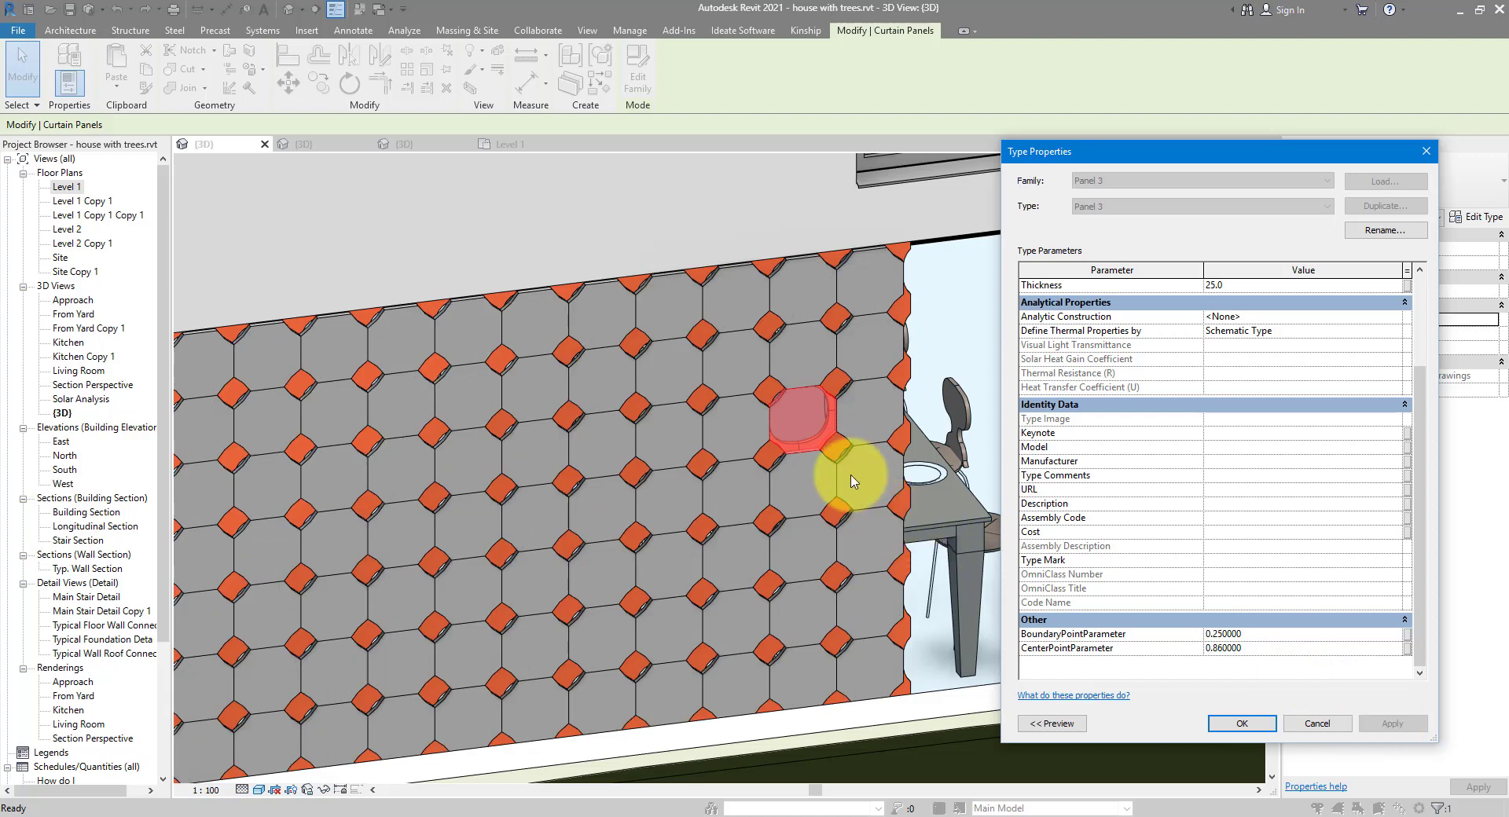
pyautogui.press('Escape')
pyautogui.press('Escape')
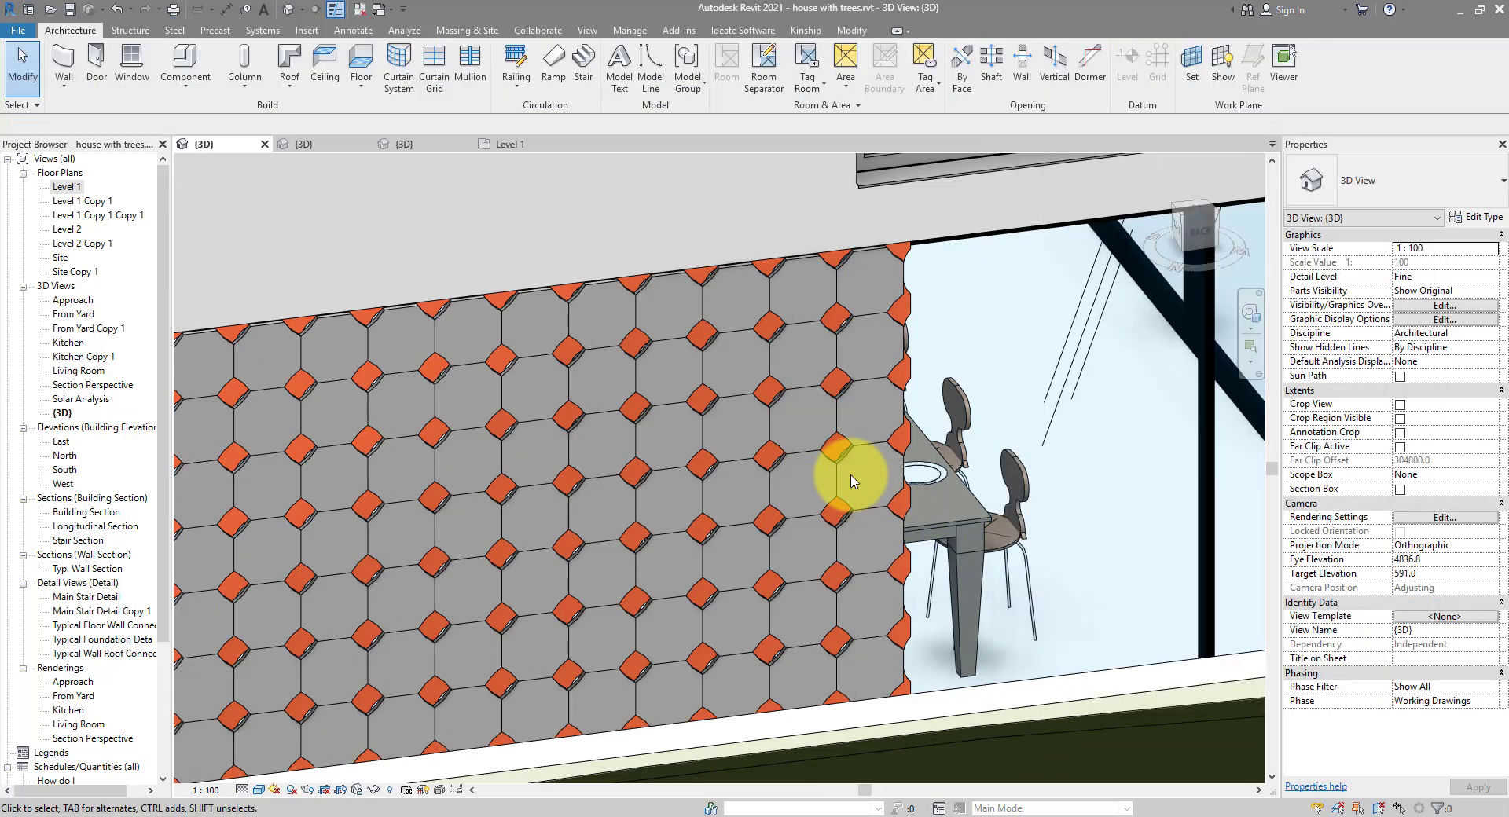
# - Undo the last CenterPointParameter and BoundaryPointParameter changes of the grey lattice and open the Kitchen 3D view
pyautogui.click(117, 9)
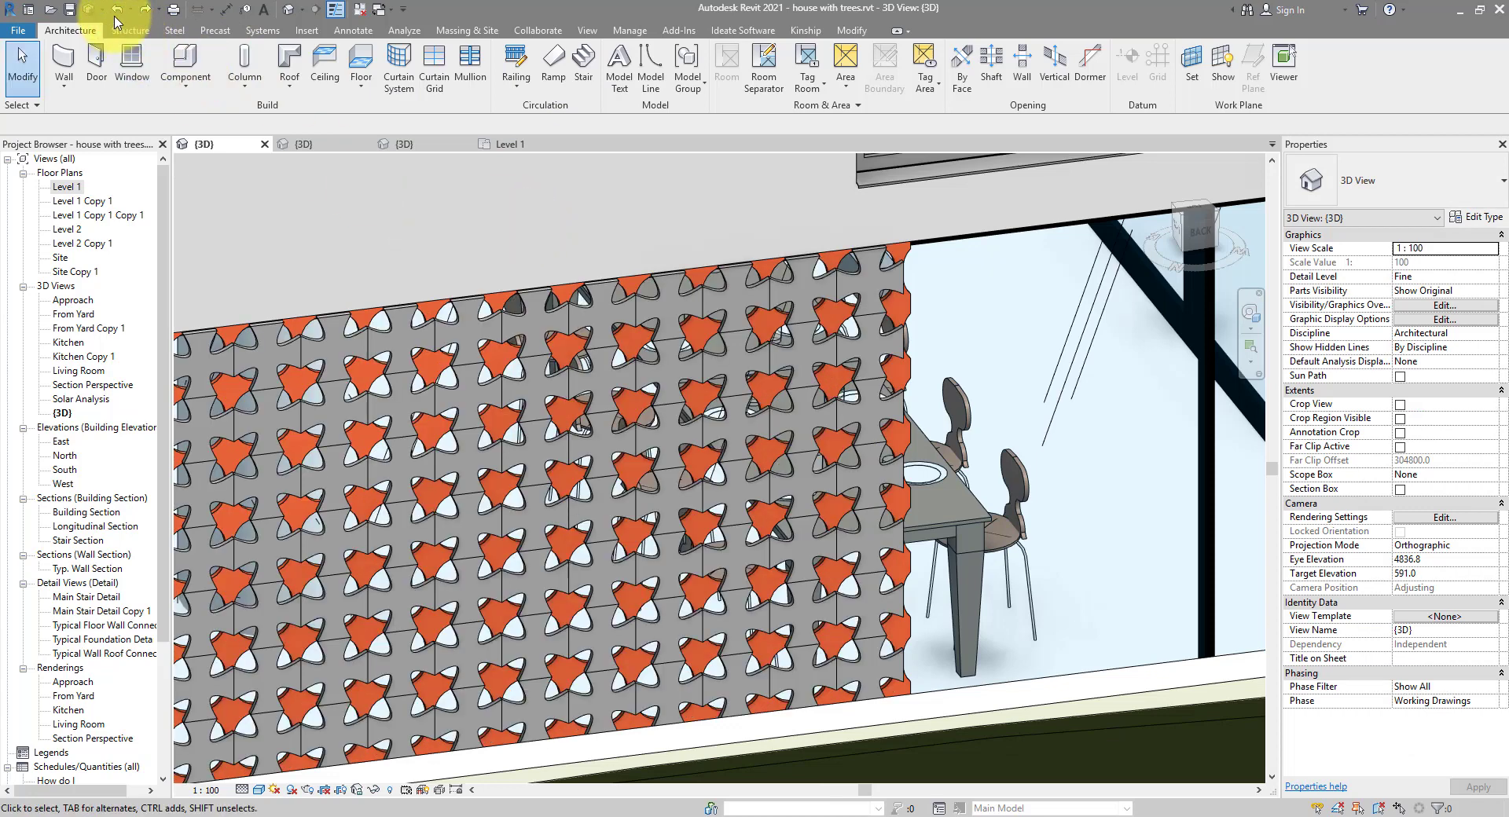
pyautogui.hotkey('ctrl', 'y')
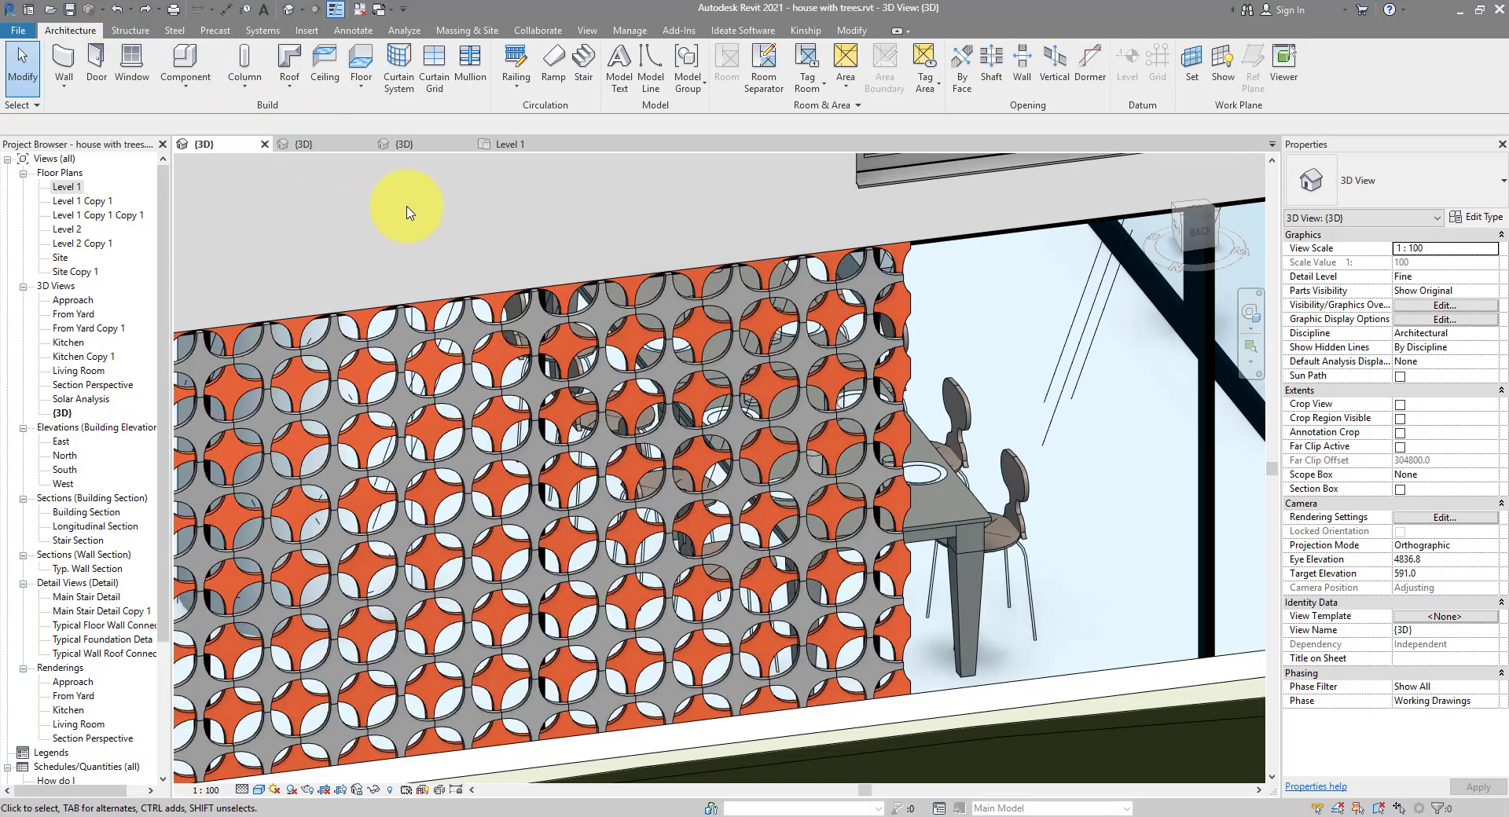
pyautogui.doubleClick(69, 343)
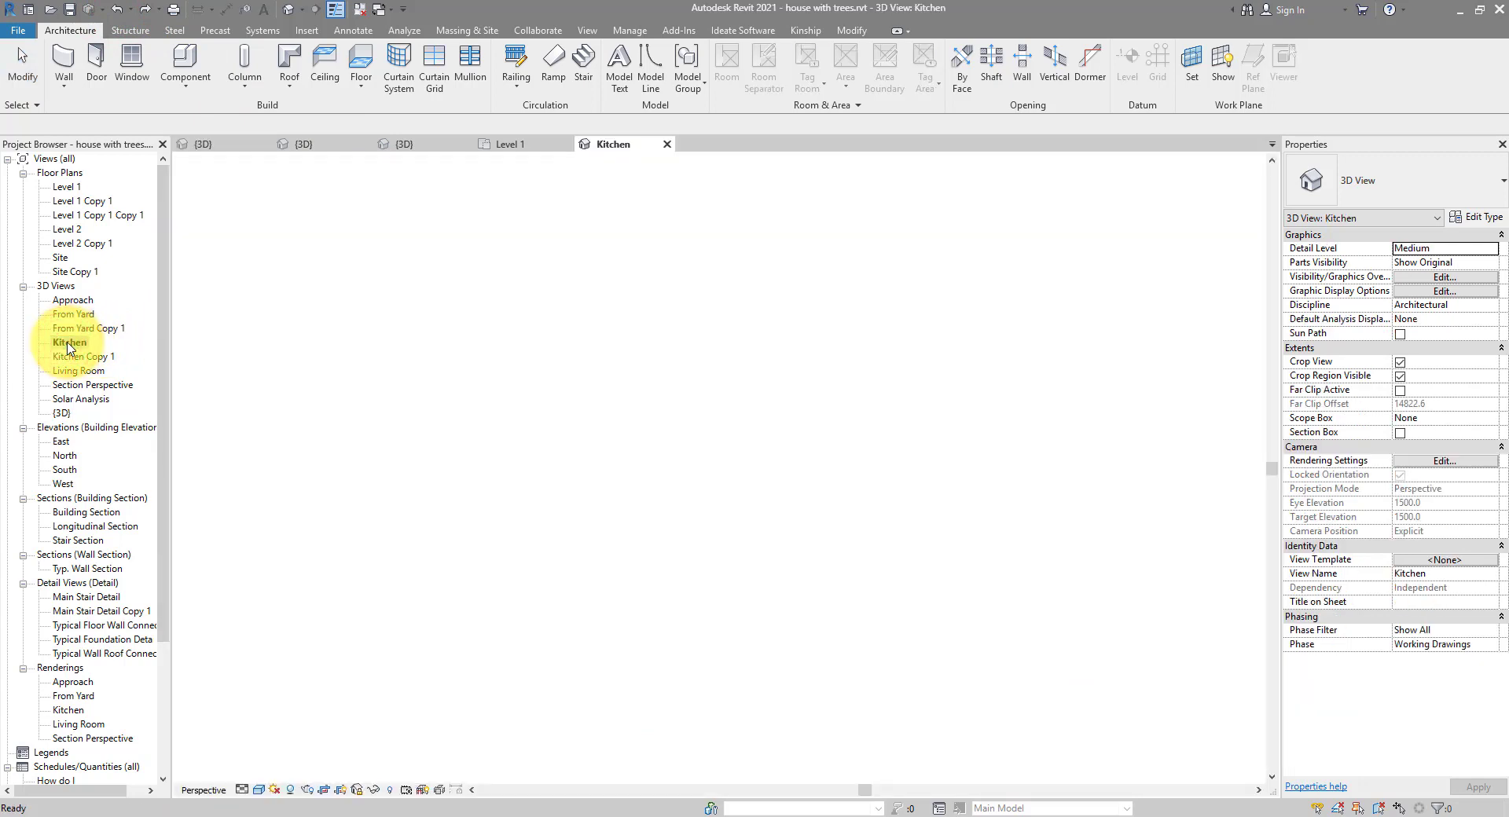